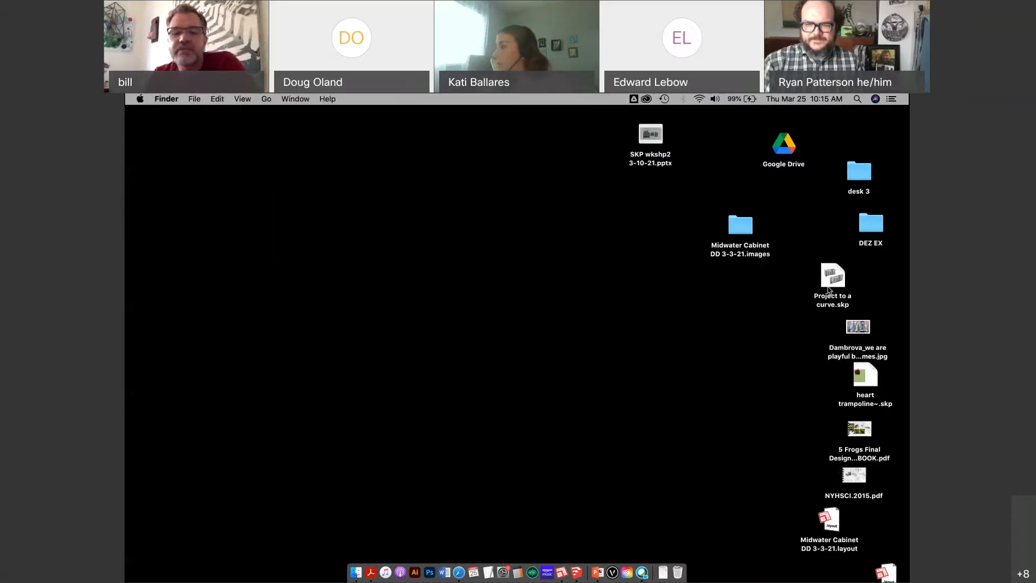
# Step: Open Project to a curve.skp from the desktop in SketchUp
pyautogui.moveTo(829, 290); pyautogui.dragTo(534, 267)
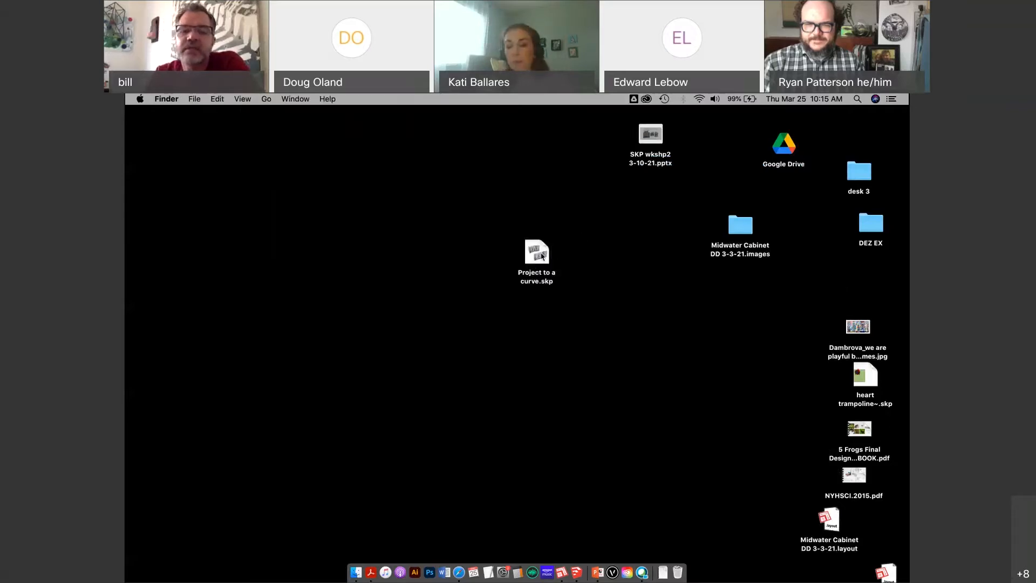
pyautogui.doubleClick(541, 258)
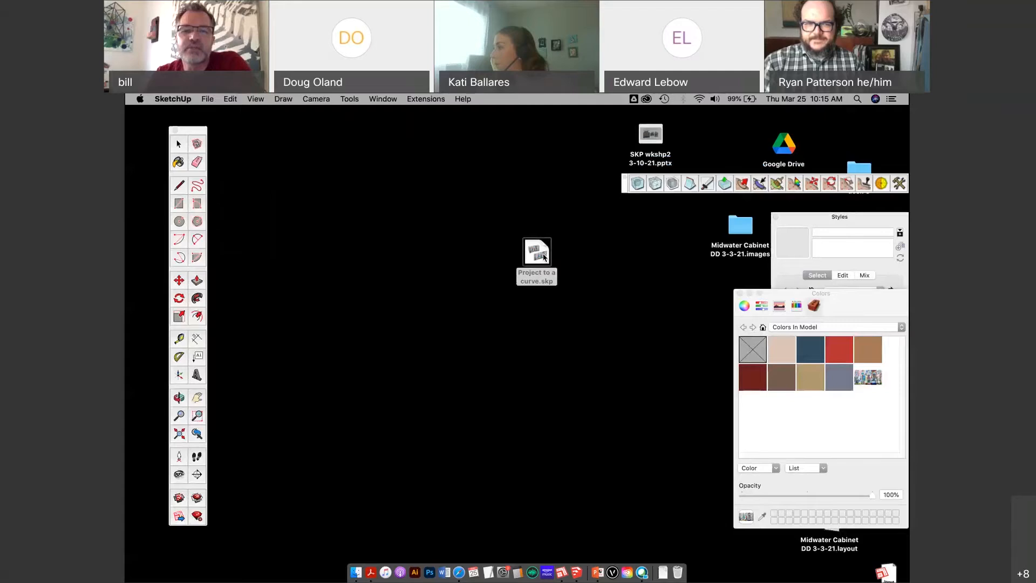
pyautogui.moveTo(524, 368); pyautogui.dragTo(409, 186, button='middle')
pyautogui.scroll(3, 386, 315)
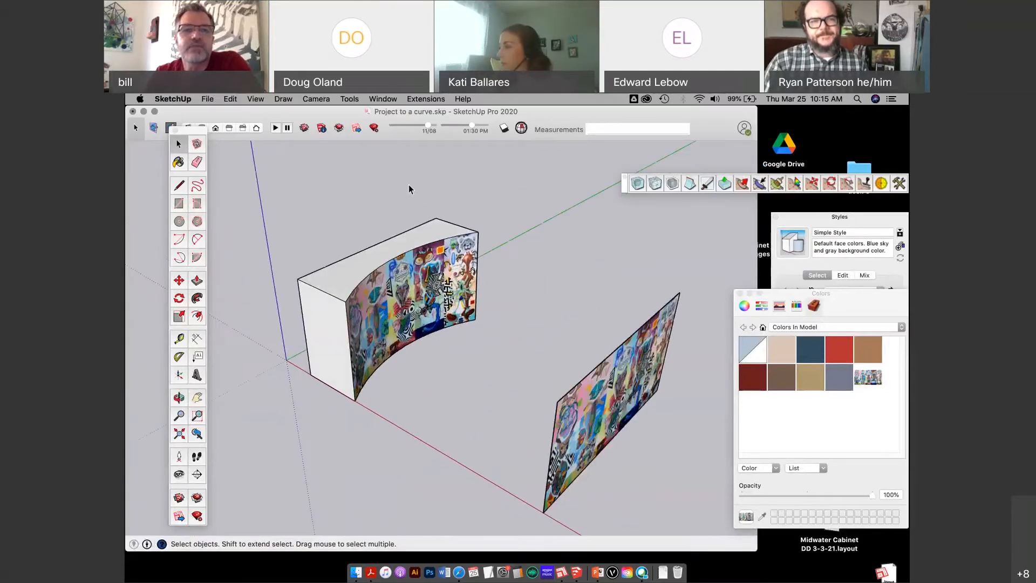
pyautogui.moveTo(411, 111); pyautogui.dragTo(438, 113)
# Step: Draw a flat rectangle of about 8' 11 7/8" by 13' 5 1/2" on the ground beyond the curved block, starting near the green axis
pyautogui.moveTo(452, 277); pyautogui.dragTo(221, 213, button='middle')
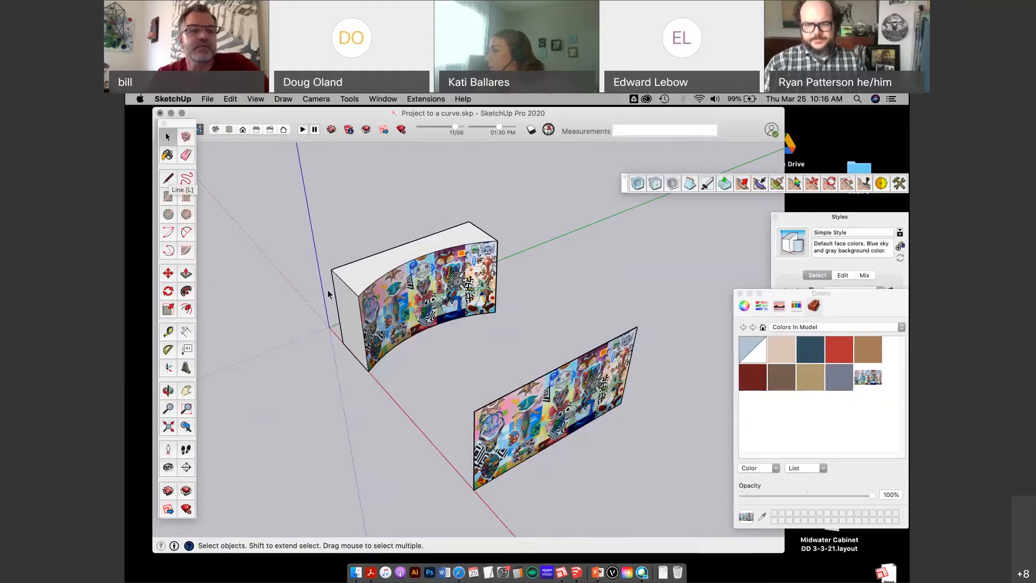
pyautogui.scroll(-3, 328, 302)
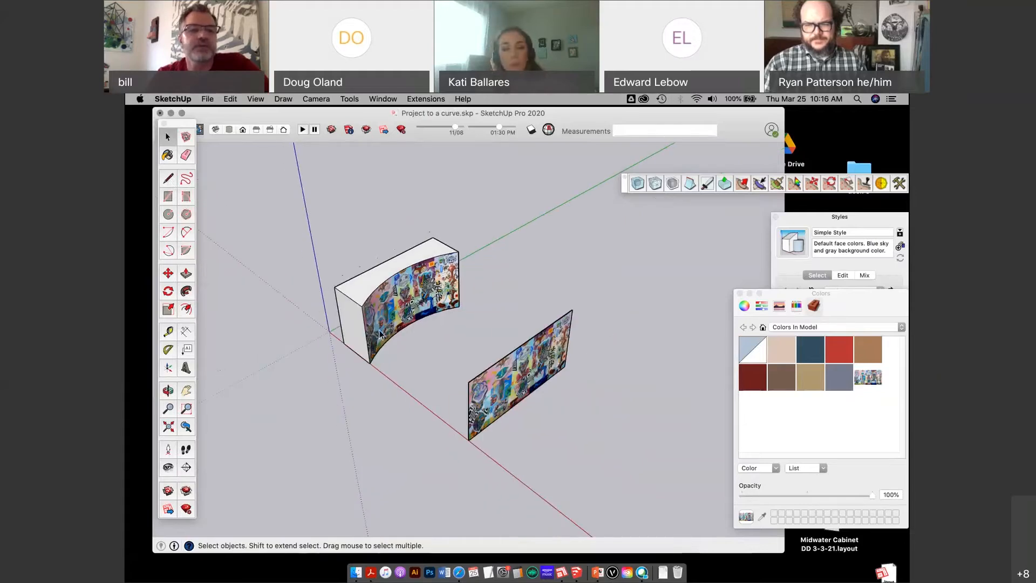
pyautogui.scroll(-3, 382, 329)
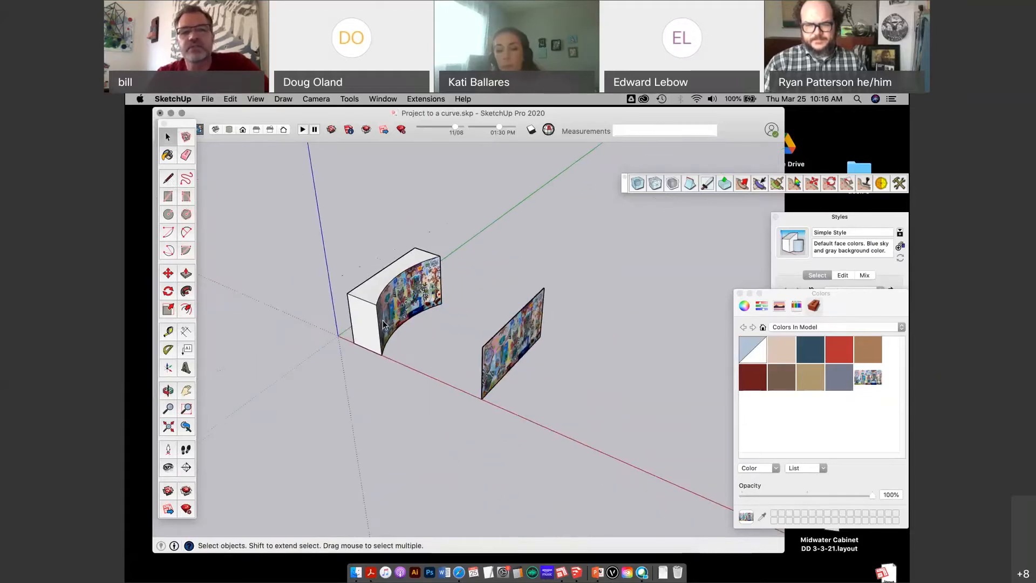
pyautogui.scroll(1, 423, 278)
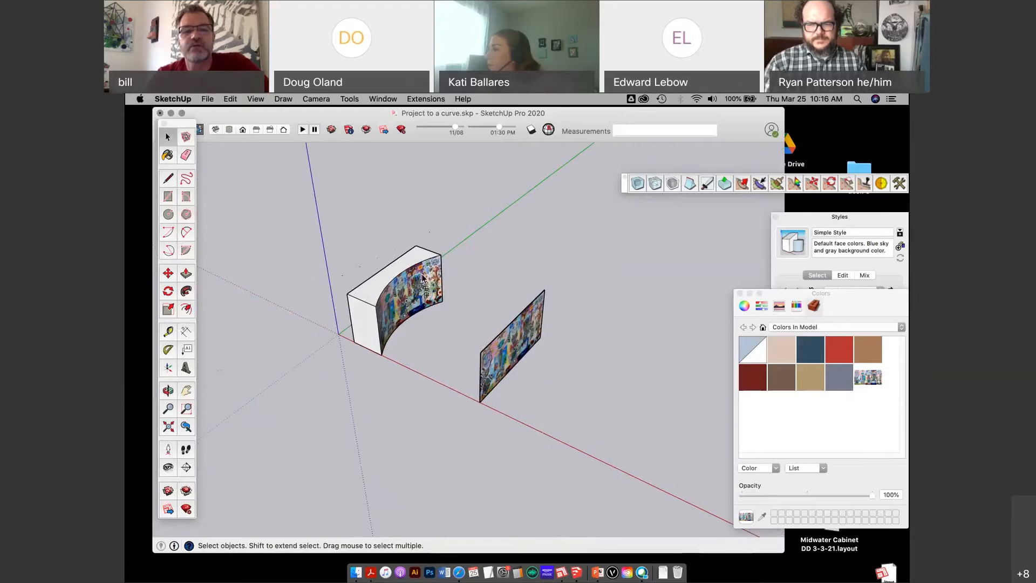
pyautogui.moveTo(422, 278); pyautogui.dragTo(243, 247, button='middle')
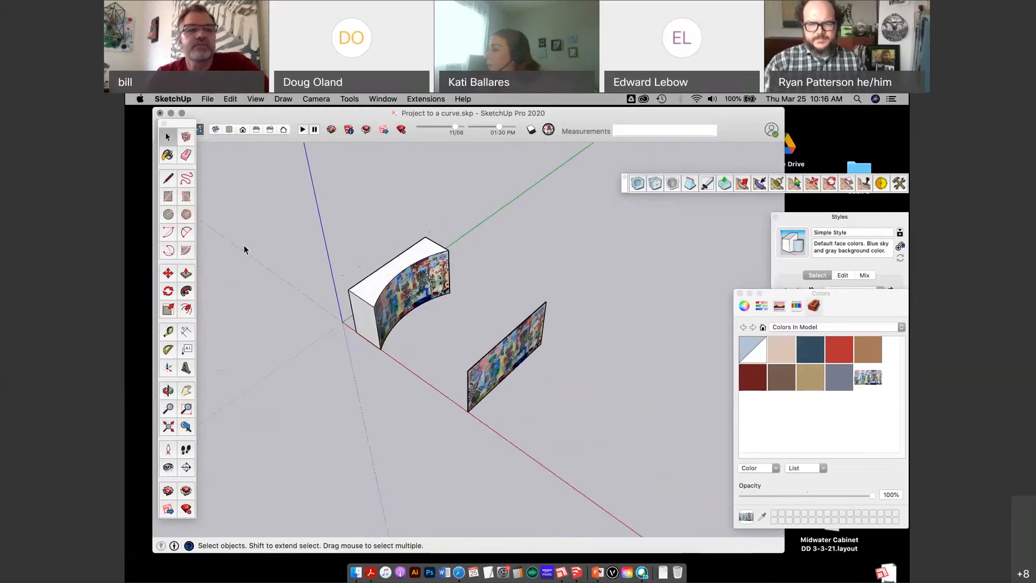
pyautogui.click(166, 196)
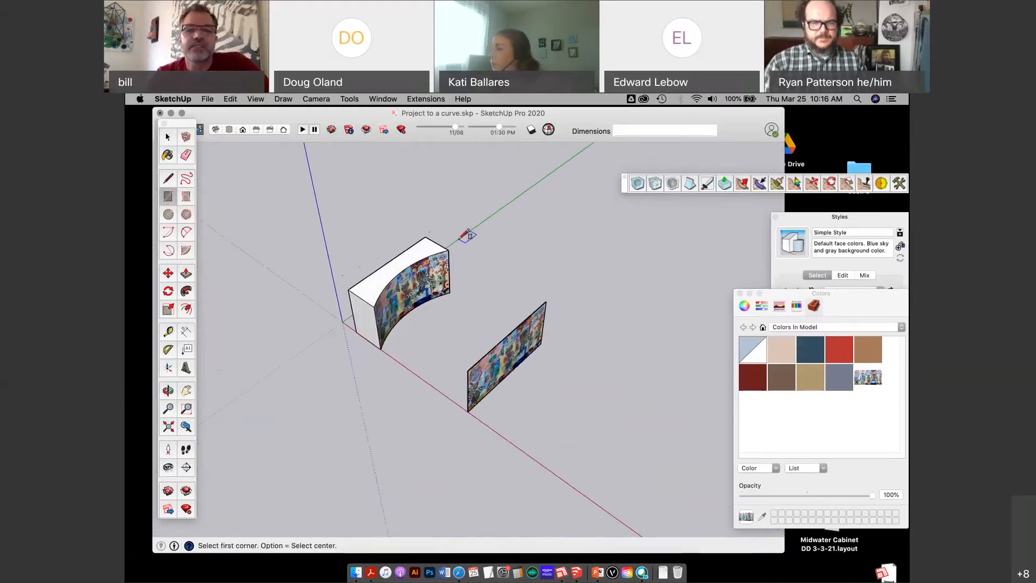
pyautogui.click(463, 238)
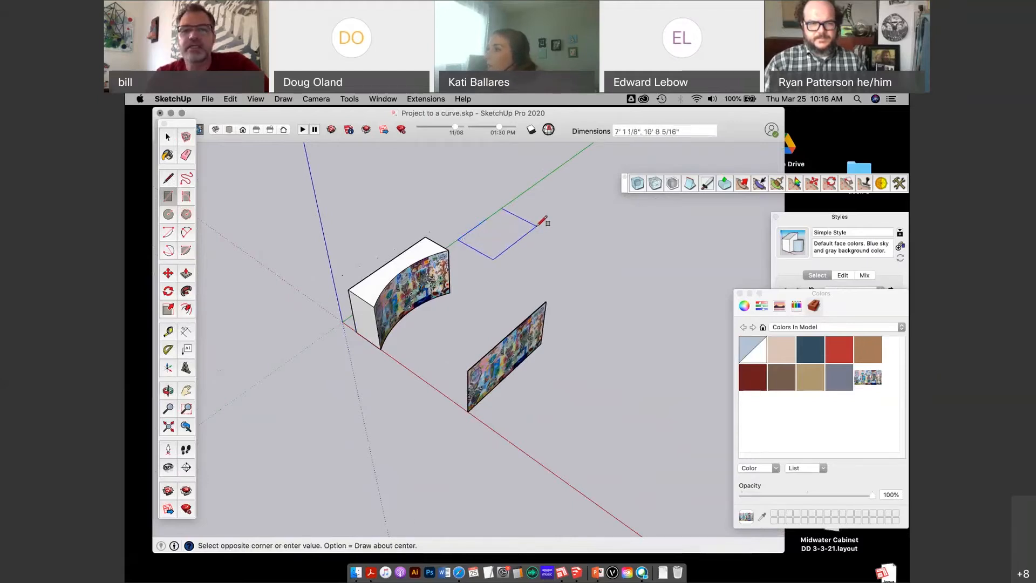
pyautogui.click(556, 221)
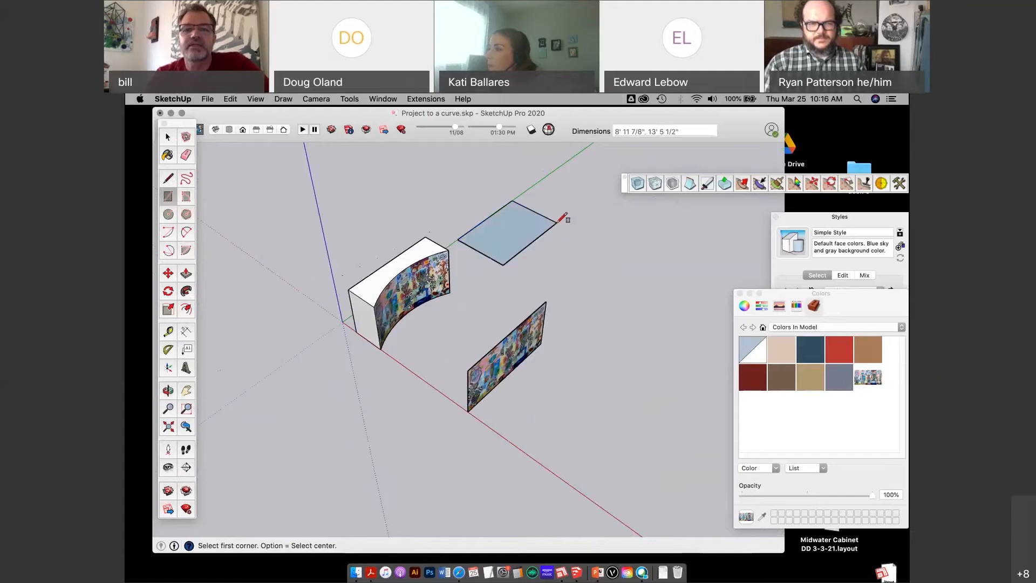
# Step: Extrude the ground rectangle upward about 2' 9 3/8" with Push/Pull
pyautogui.press('o')
pyautogui.moveTo(417, 349); pyautogui.dragTo(345, 319)
pyautogui.press('r')
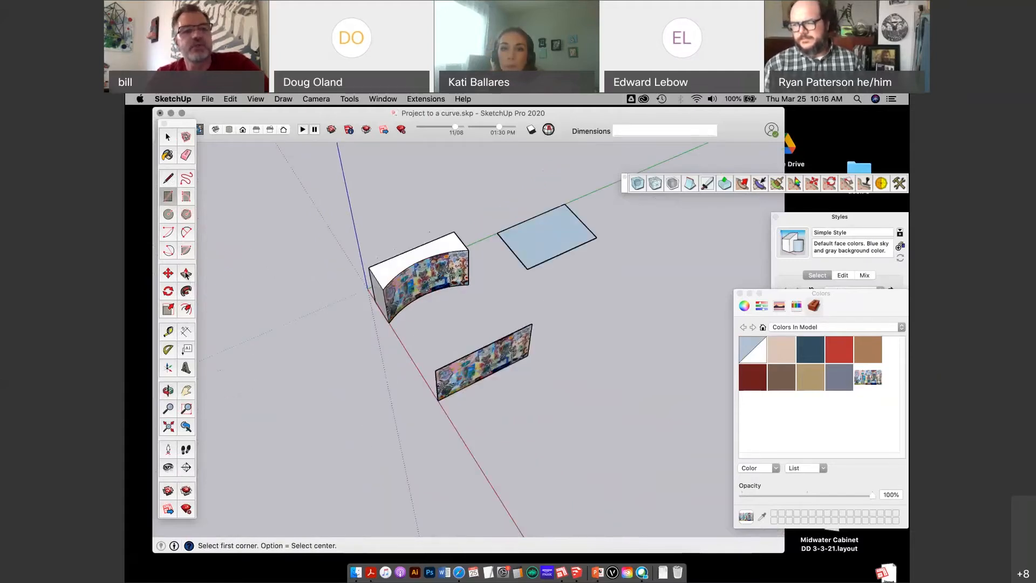
pyautogui.click(185, 274)
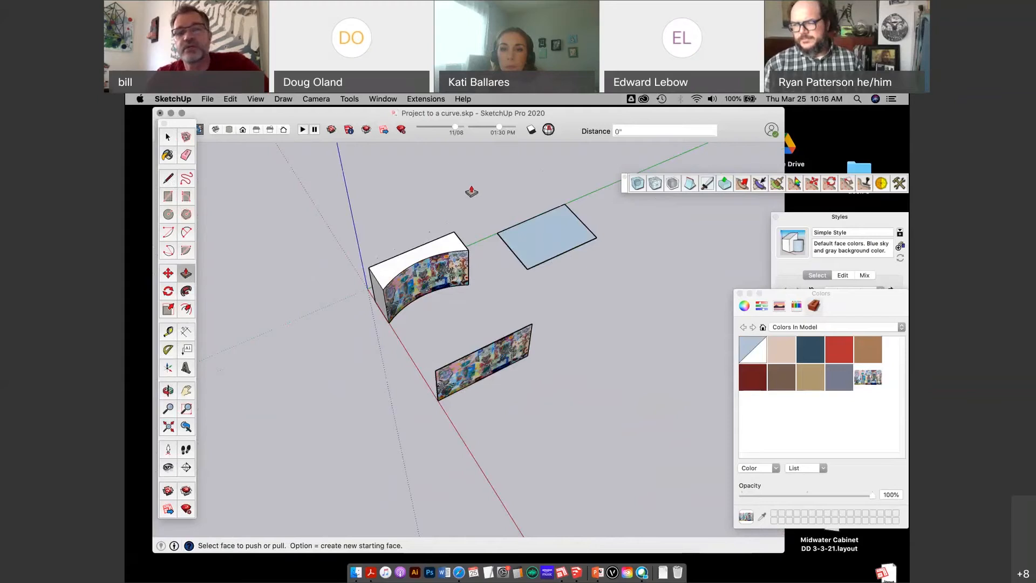
pyautogui.moveTo(526, 237); pyautogui.dragTo(531, 233, button='middle')
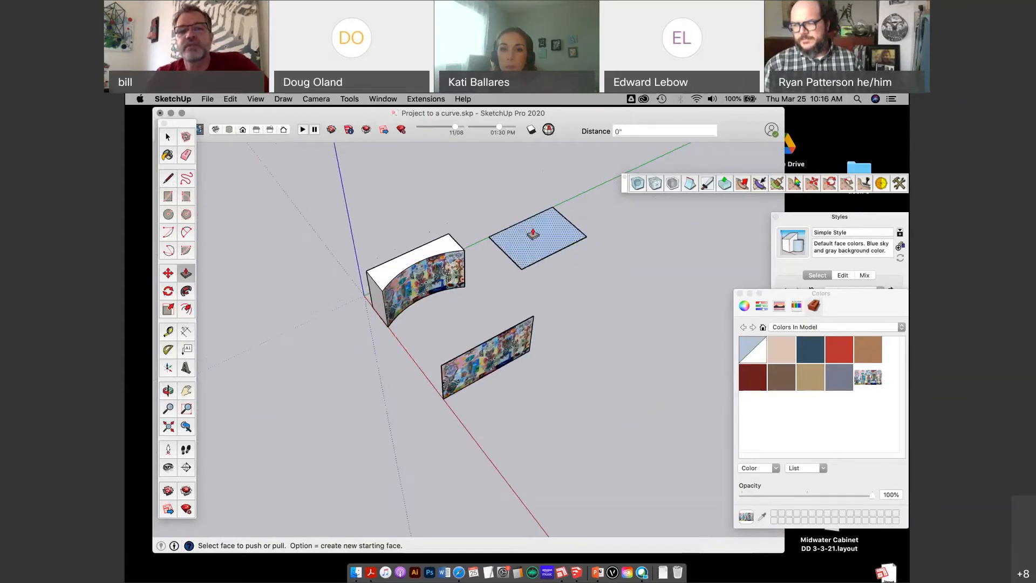
pyautogui.scroll(3, 533, 237)
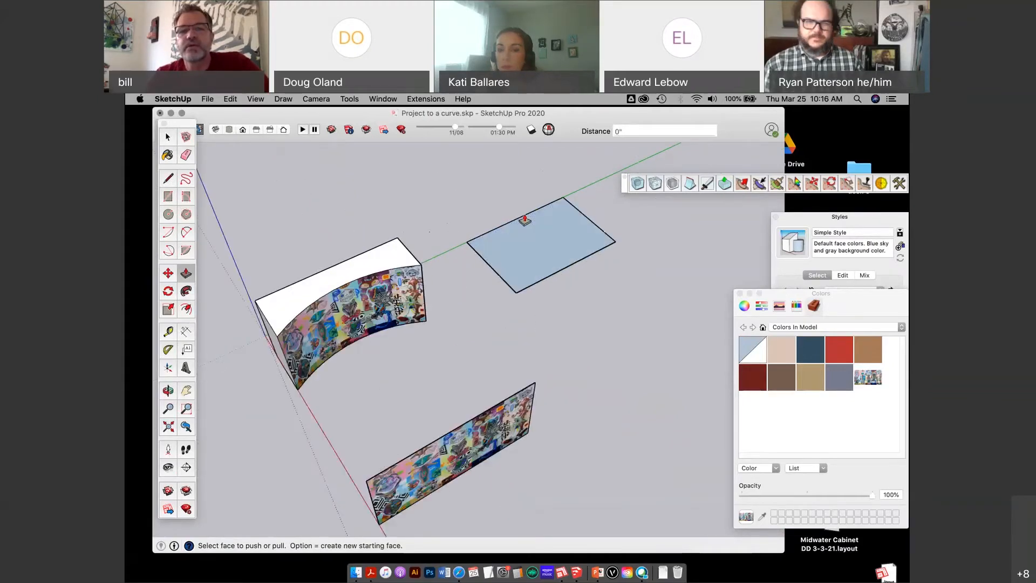
pyautogui.click(526, 261)
pyautogui.click(528, 240)
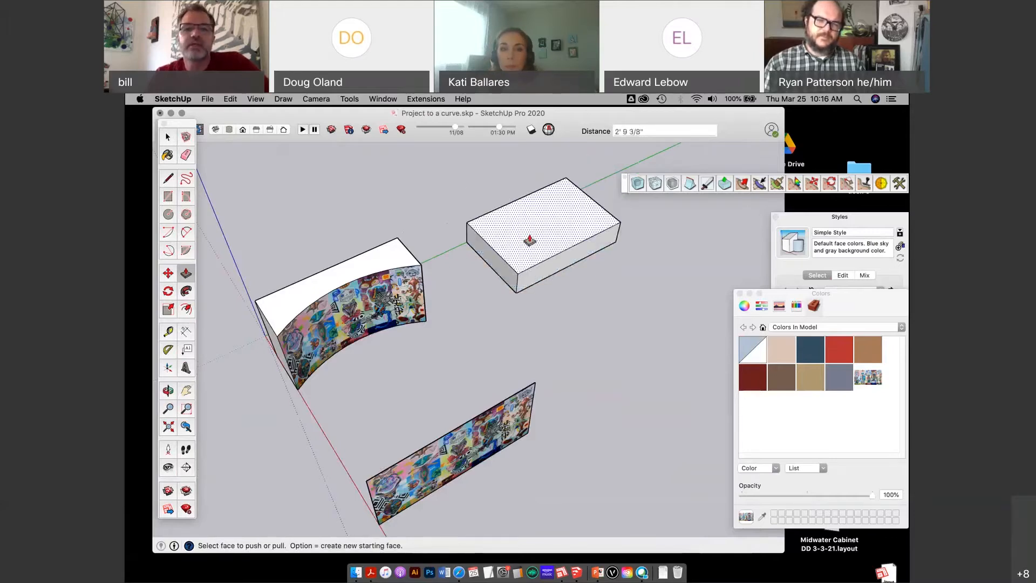
# Step: Undo the rectangle's extrusion, try extruding it again, and delete the whole shape
pyautogui.press('super+z')
pyautogui.click(518, 251)
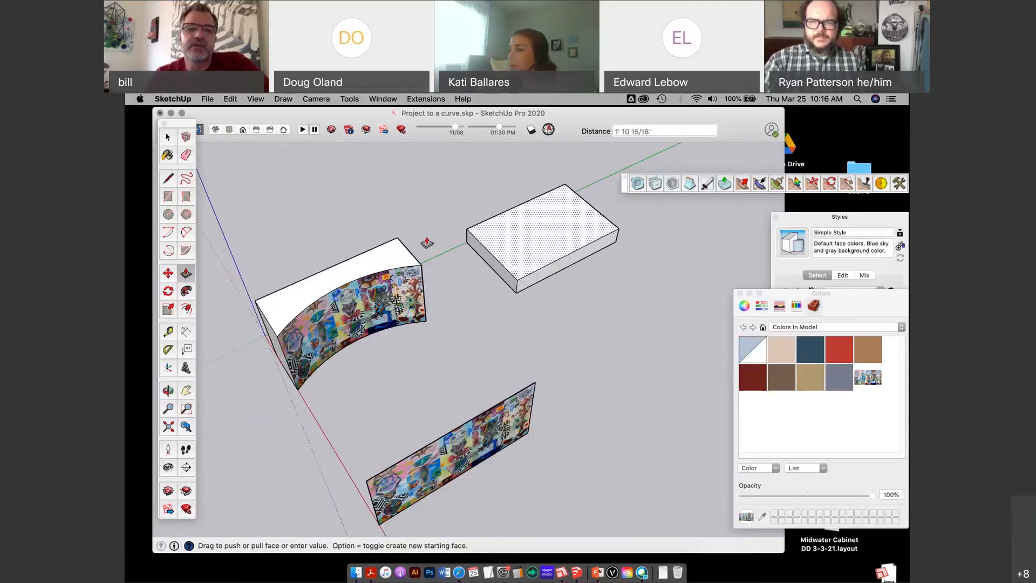
pyautogui.moveTo(417, 259); pyautogui.dragTo(361, 254, button='middle')
pyautogui.click(167, 137)
pyautogui.tripleClick(491, 243)
pyautogui.press('Delete')
# Step: Paste the copied upright rectangular face onto the green axis beyond the curved block
pyautogui.moveTo(491, 243)
pyautogui.mouseDown(button='middle')
pyautogui.moveTo(504, 203)
pyautogui.moveTo(378, 370)
pyautogui.moveTo(487, 347)
pyautogui.moveTo(398, 376)
pyautogui.moveTo(549, 318)
pyautogui.moveTo(422, 350)
pyautogui.moveTo(290, 313)
pyautogui.mouseUp(button='middle')
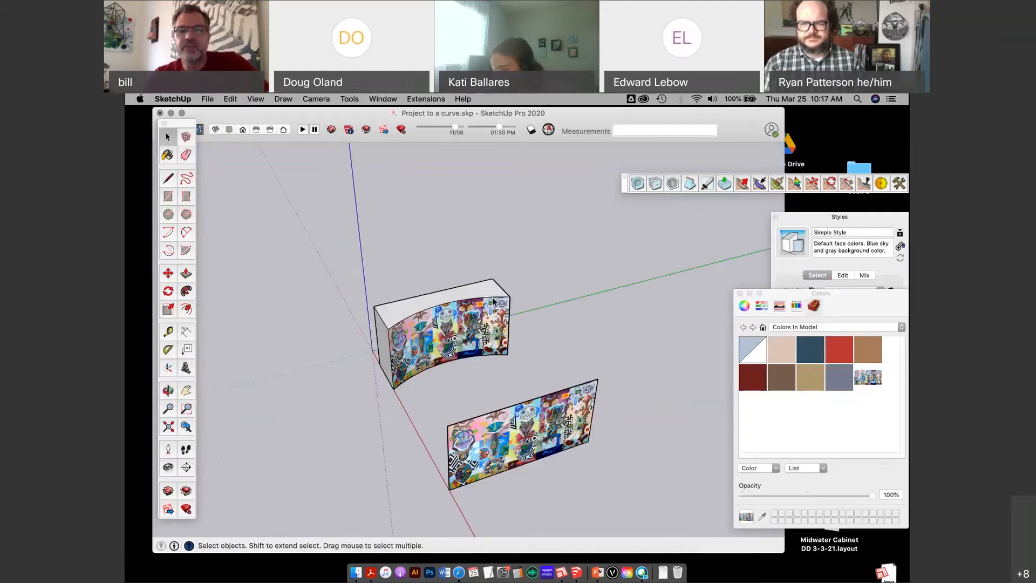
pyautogui.press('super+v')
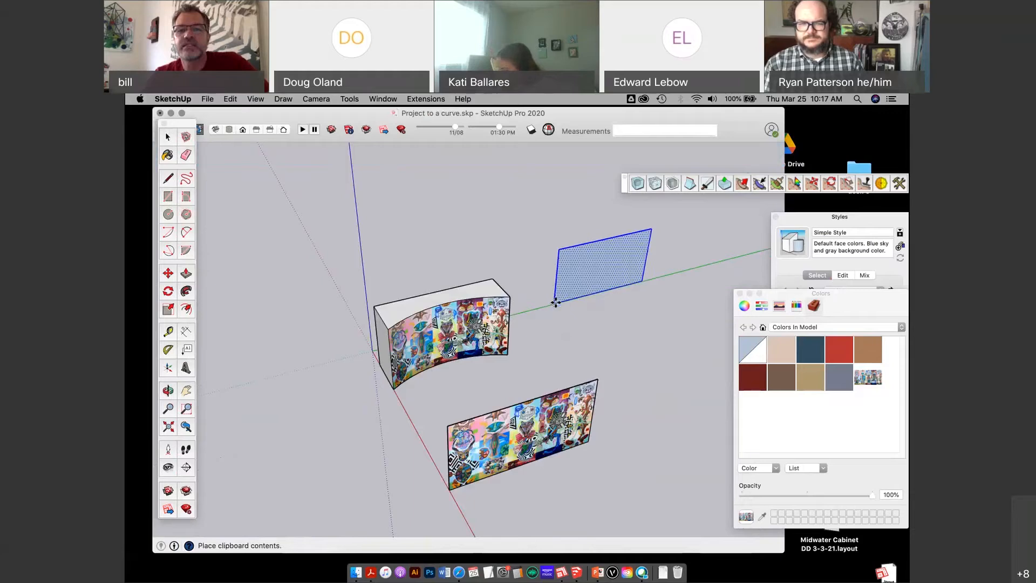
pyautogui.click(556, 302)
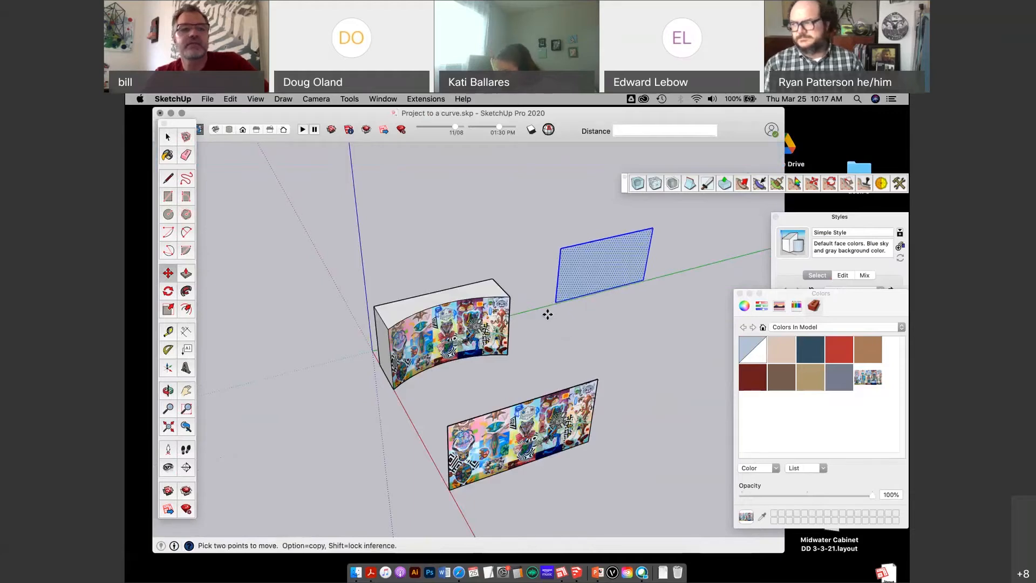
pyautogui.click(175, 139)
# Step: Try extruding the pasted upright face, and undo both the extrusion and the paste
pyautogui.moveTo(621, 267); pyautogui.dragTo(592, 267, button='middle')
pyautogui.scroll(-2, 592, 268)
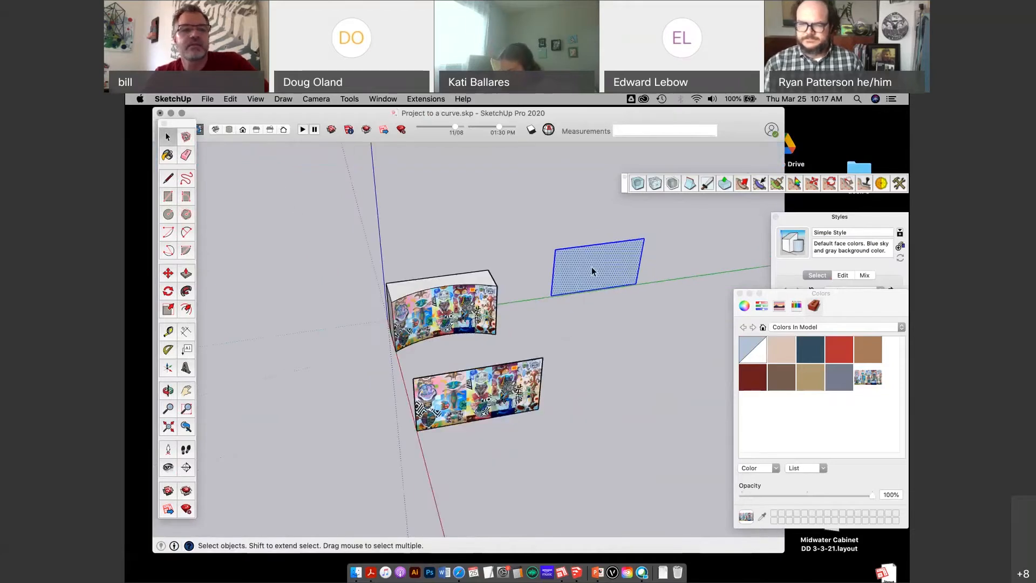
pyautogui.click(186, 273)
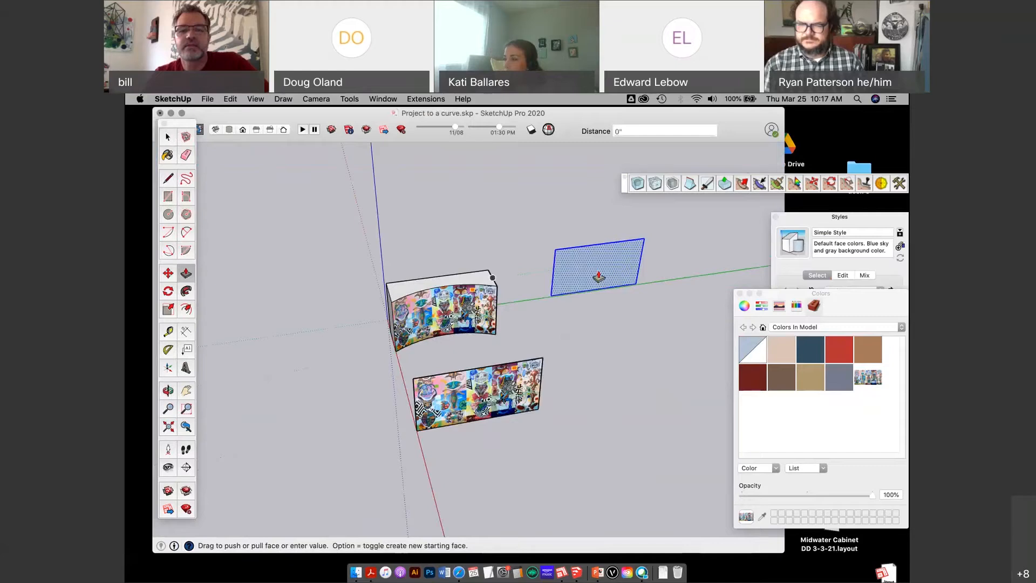
pyautogui.click(599, 277)
pyautogui.click(528, 298)
pyautogui.press('super+z')
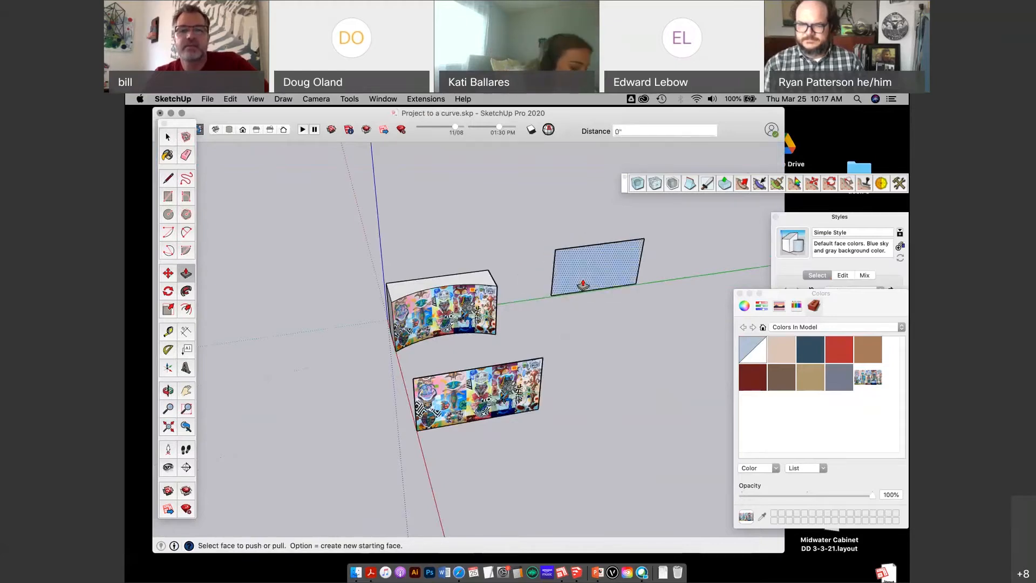
pyautogui.press('super+z')
pyautogui.moveTo(398, 285); pyautogui.dragTo(449, 288, button='middle')
pyautogui.click(169, 139)
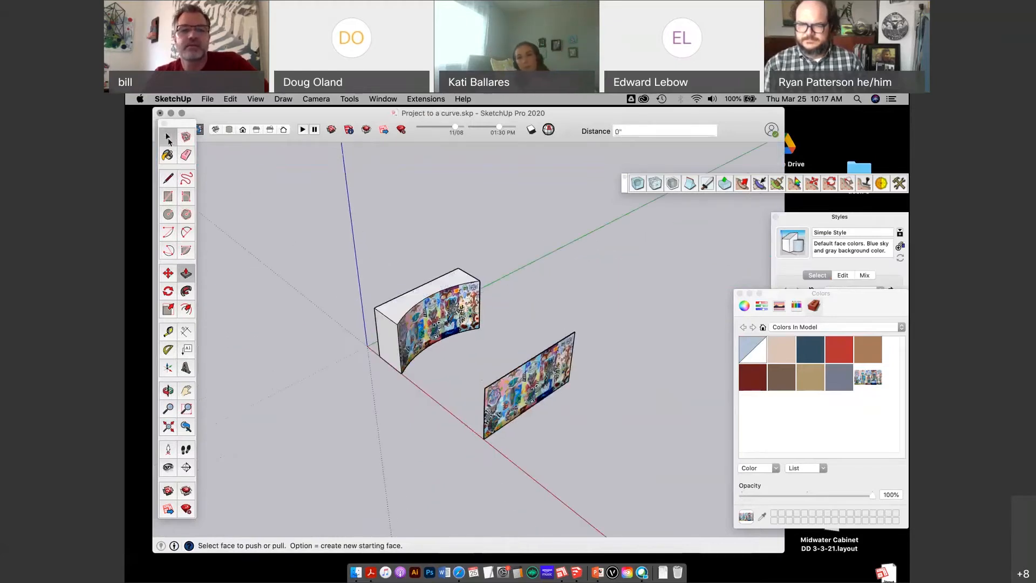
# Step: Paste the upright rectangular face beyond the curved block again and extrude it about 5' 11 7/16" into a box
pyautogui.moveTo(365, 327); pyautogui.dragTo(416, 355, button='middle')
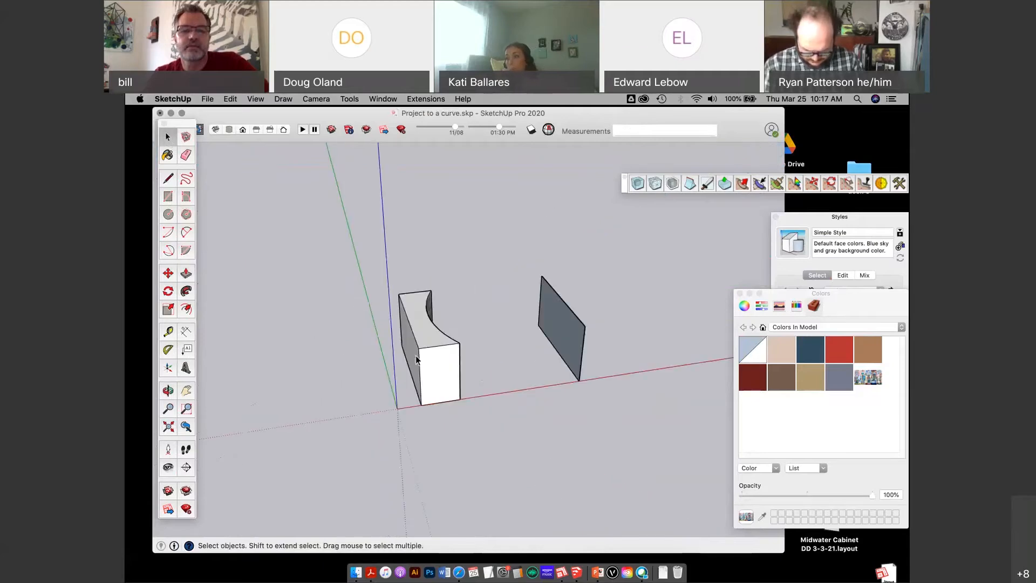
pyautogui.moveTo(461, 327); pyautogui.dragTo(352, 298, button='middle')
pyautogui.press('super+v')
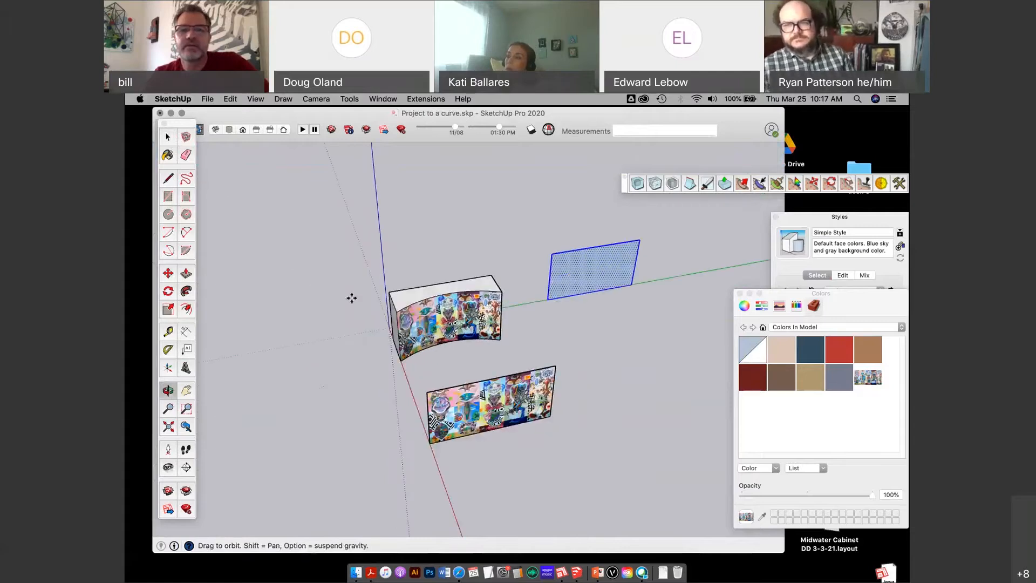
pyautogui.press('p')
pyautogui.moveTo(594, 286); pyautogui.dragTo(612, 314)
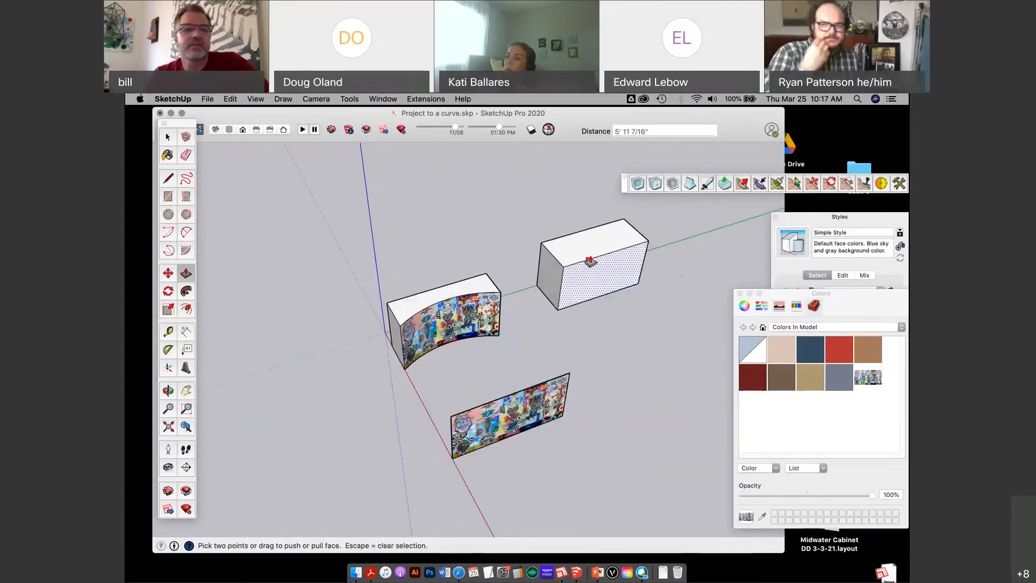
# Step: Draw a two-point arc across the new box's top face between its side edges, with a bulge of about 1' 8 1/2"
pyautogui.scroll(3, 594, 270)
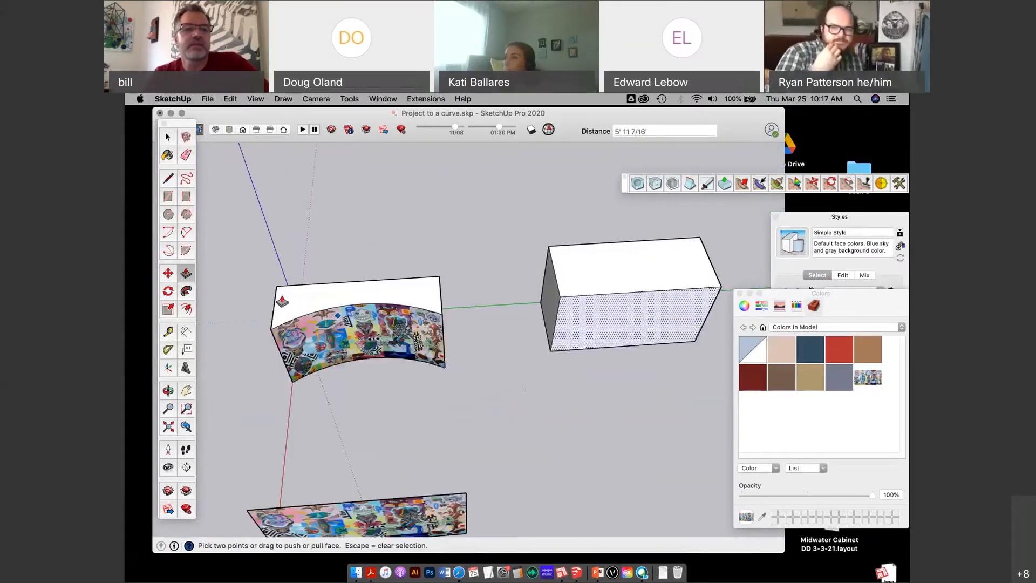
pyautogui.click(175, 180)
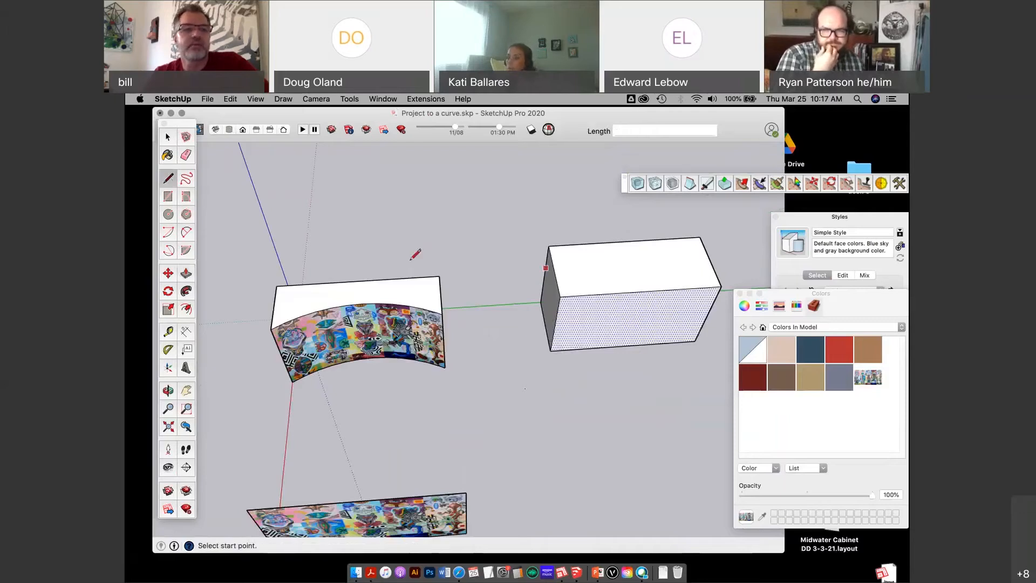
pyautogui.click(186, 234)
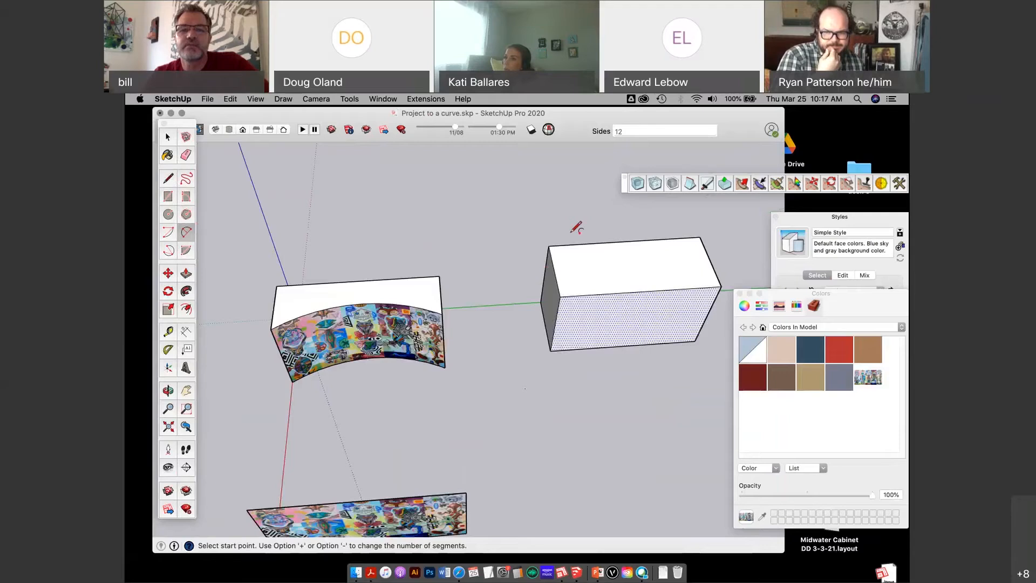
pyautogui.click(557, 279)
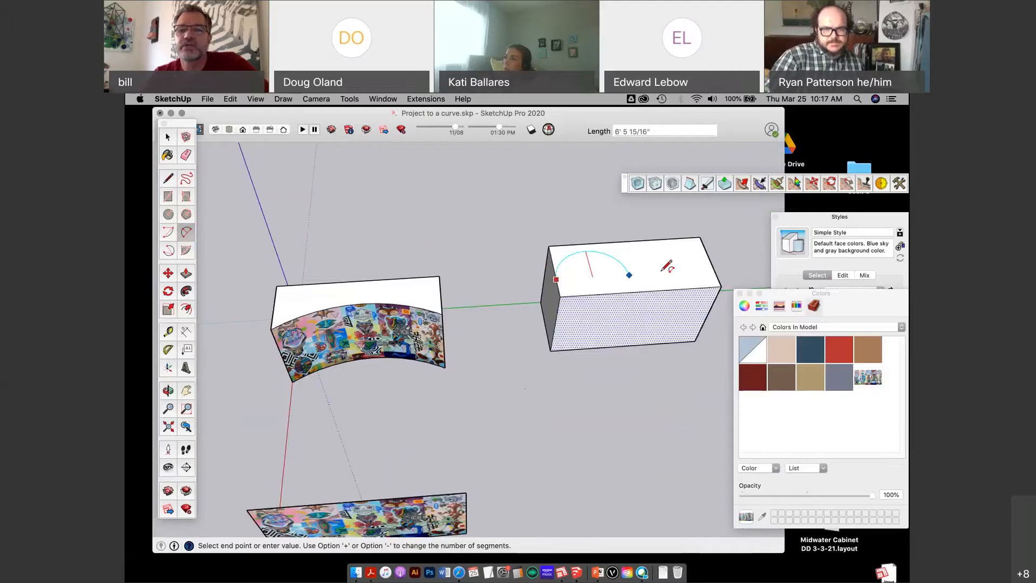
pyautogui.click(714, 269)
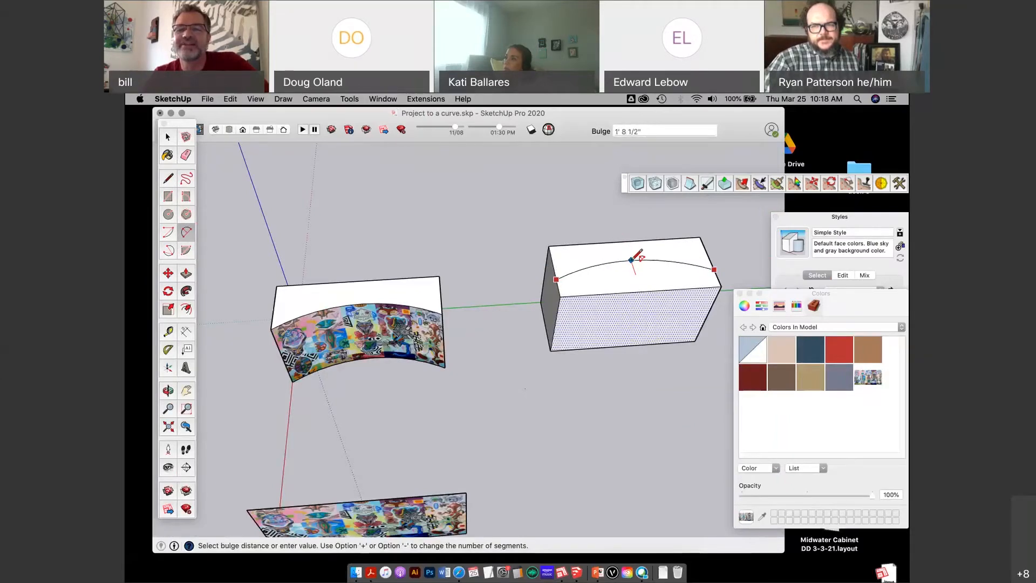
pyautogui.click(639, 258)
# Step: Push the segment in front of the arc down through the box's full height, about 7' 8 3/8", to cut a concave front
pyautogui.moveTo(683, 416); pyautogui.dragTo(534, 267, button='middle')
pyautogui.click(186, 273)
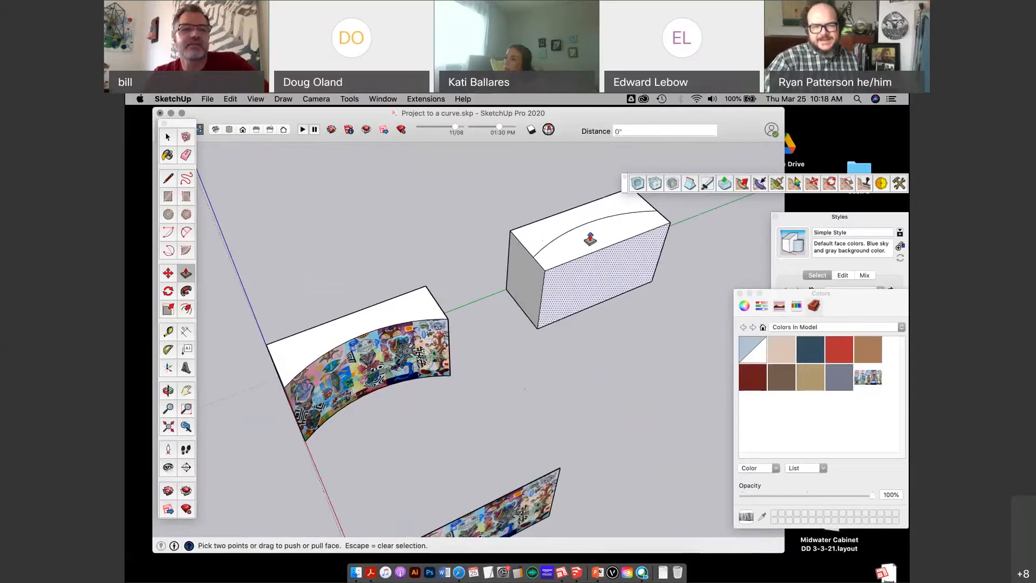
pyautogui.press('space')
pyautogui.click(610, 235)
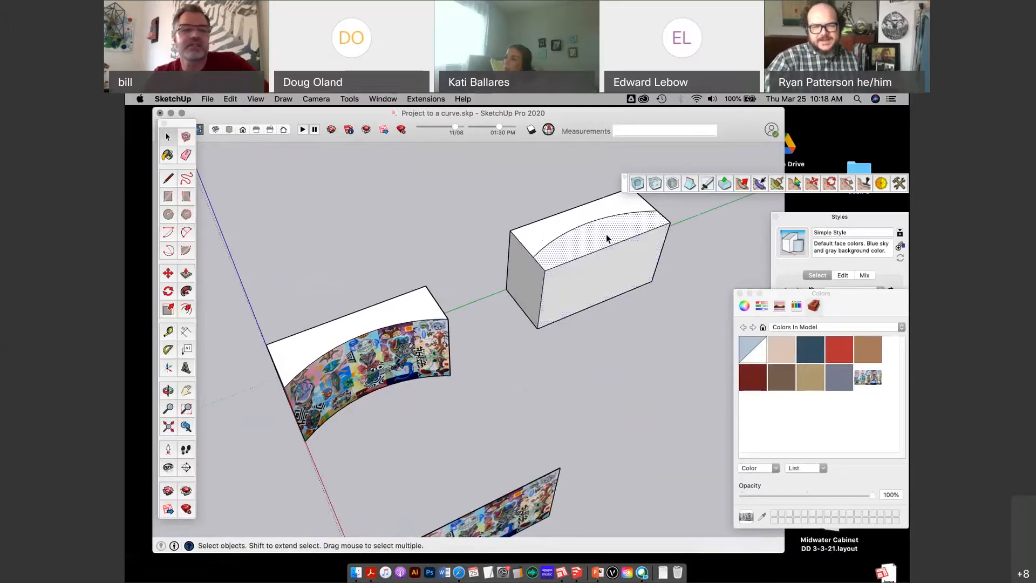
pyautogui.click(186, 272)
pyautogui.click(582, 248)
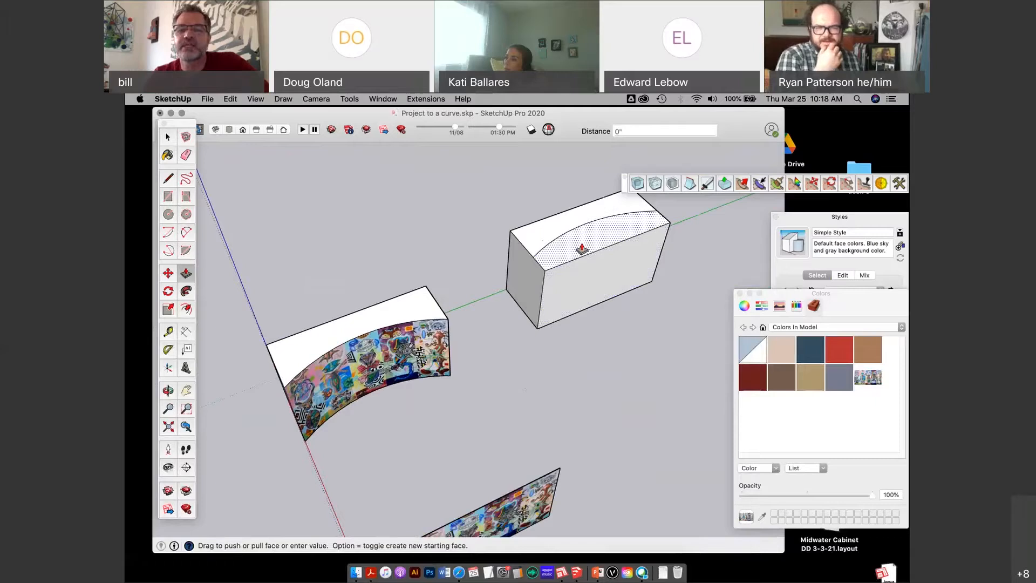
pyautogui.click(567, 320)
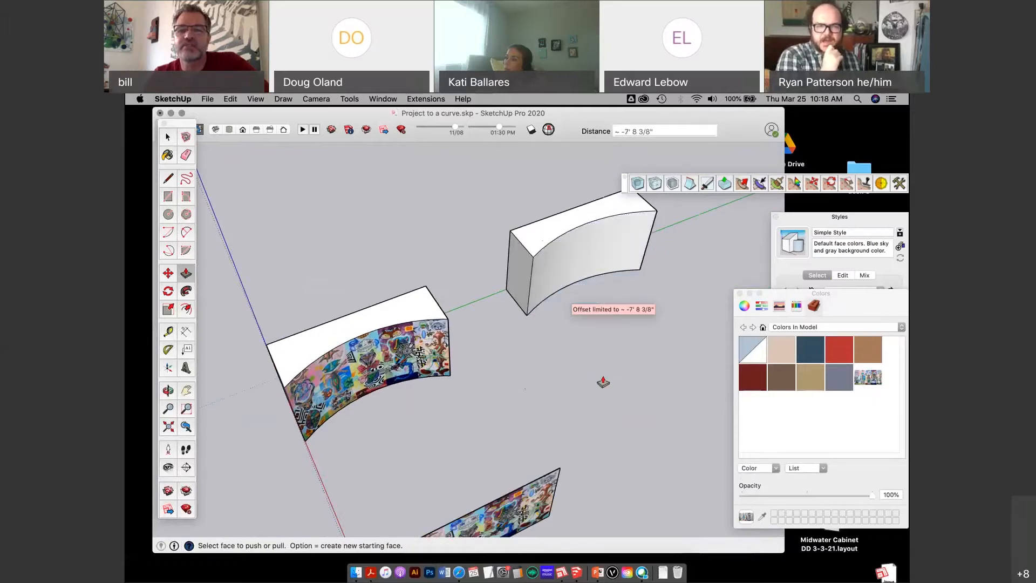
pyautogui.moveTo(606, 365); pyautogui.dragTo(556, 408, button='middle')
pyautogui.scroll(-2, 527, 338)
pyautogui.click(168, 137)
pyautogui.scroll(-1, 581, 268)
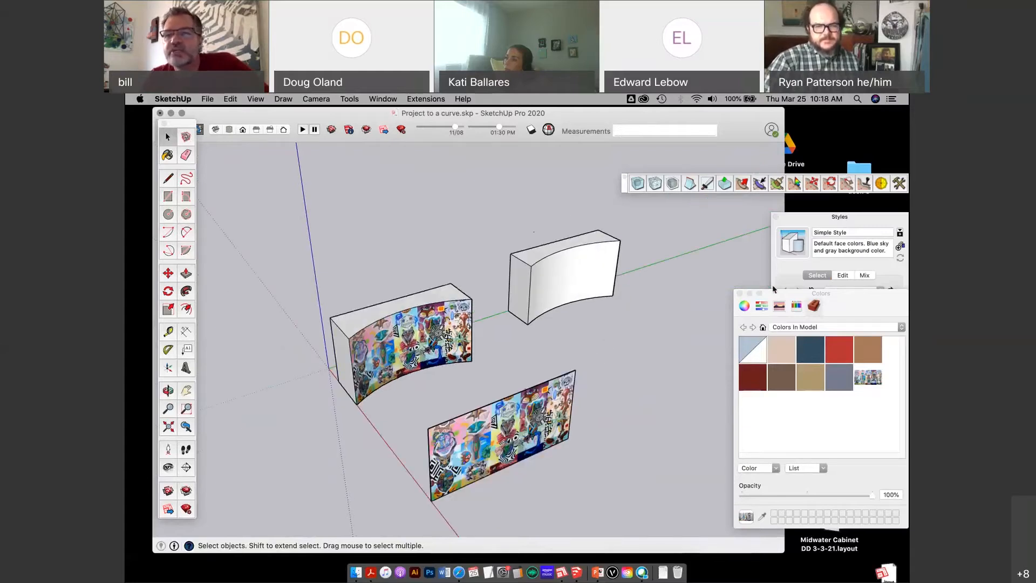
# Step: Try to remove the mural image material from the model's colors while it is still in use
pyautogui.moveTo(844, 299); pyautogui.dragTo(791, 253)
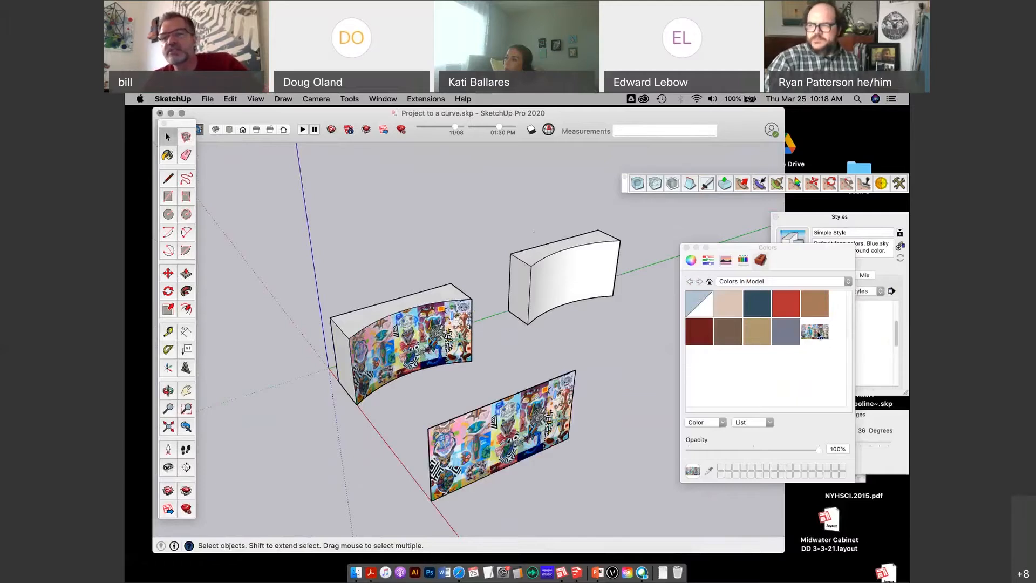
pyautogui.rightClick(818, 337)
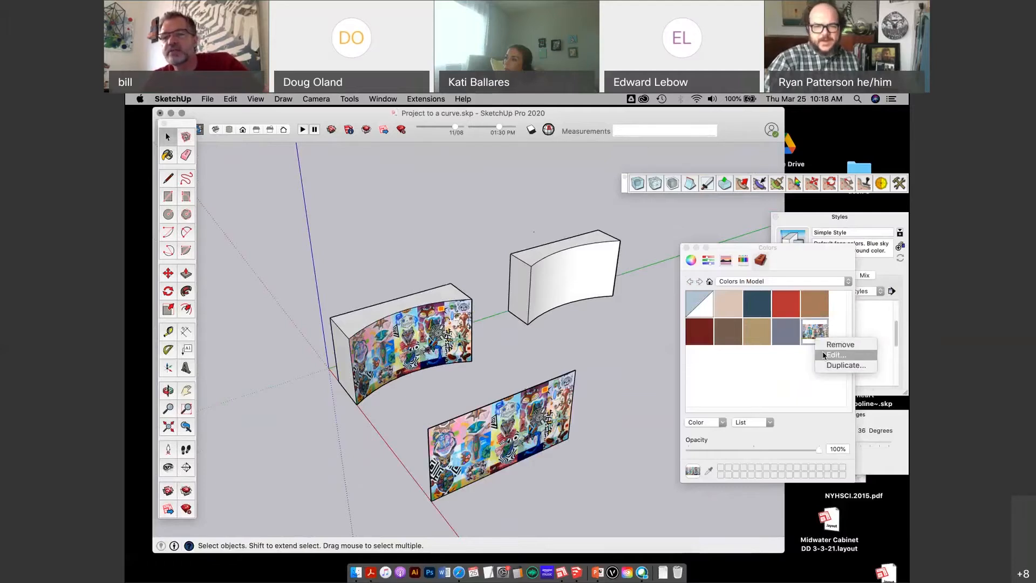
pyautogui.click(825, 345)
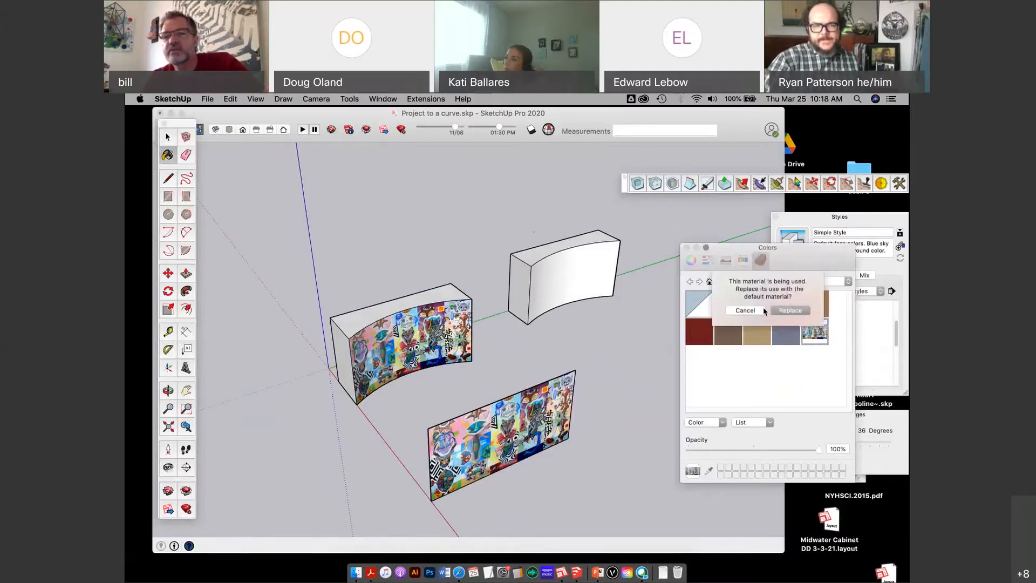
pyautogui.click(791, 309)
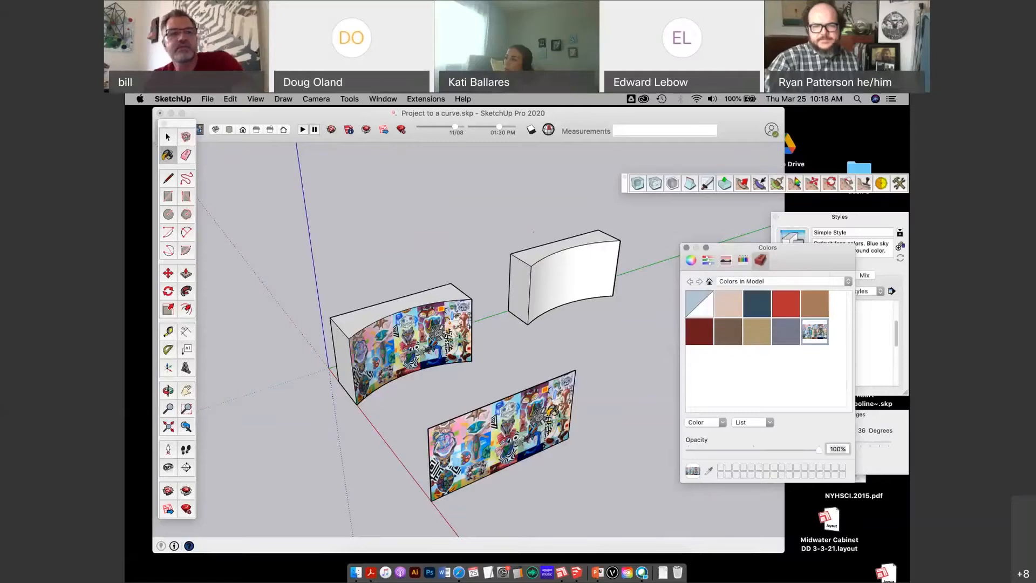
# Step: Delete the flat mural panel and the mural-covered curved block, and remove the mural image material from the model's colors
pyautogui.click(549, 414)
pyautogui.click(169, 138)
pyautogui.click(516, 433)
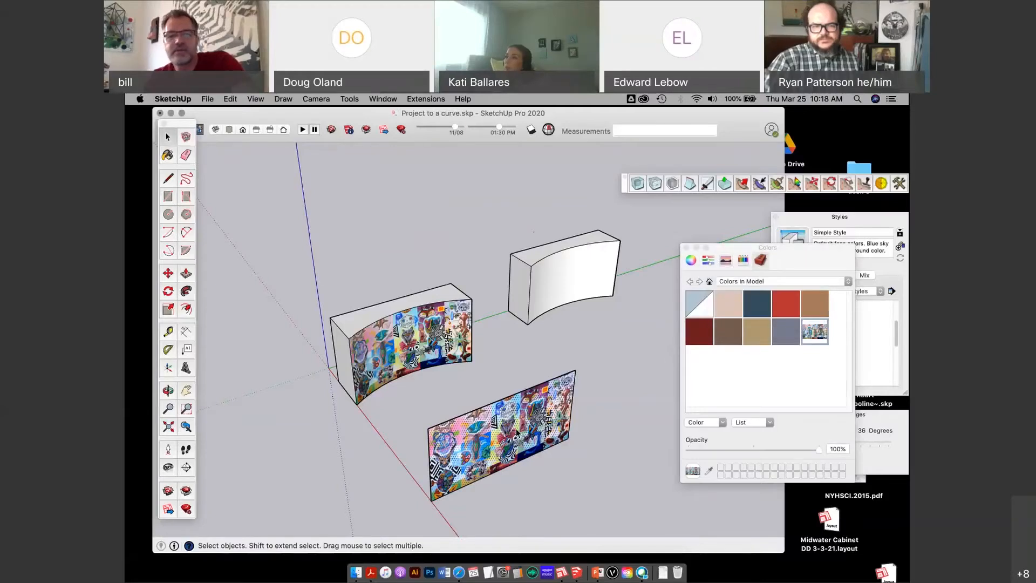
pyautogui.press('Delete')
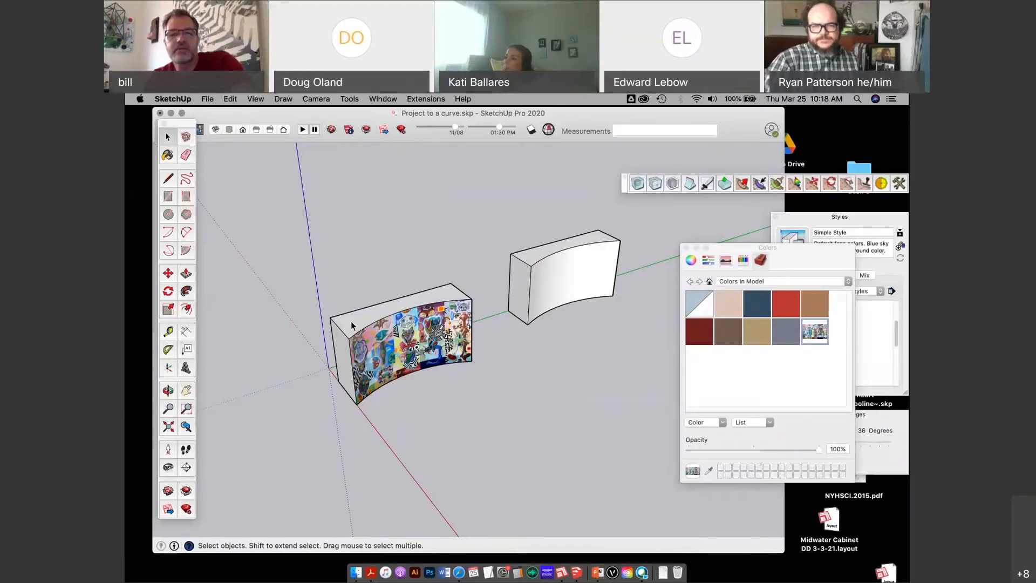
pyautogui.moveTo(282, 261); pyautogui.dragTo(511, 435)
pyautogui.press('Delete')
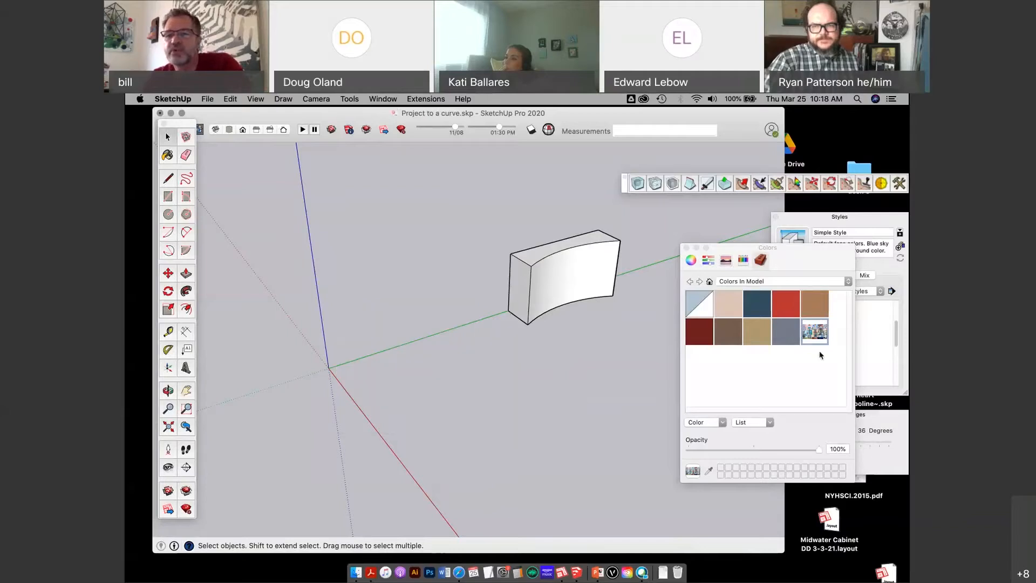
pyautogui.rightClick(821, 342)
pyautogui.click(839, 343)
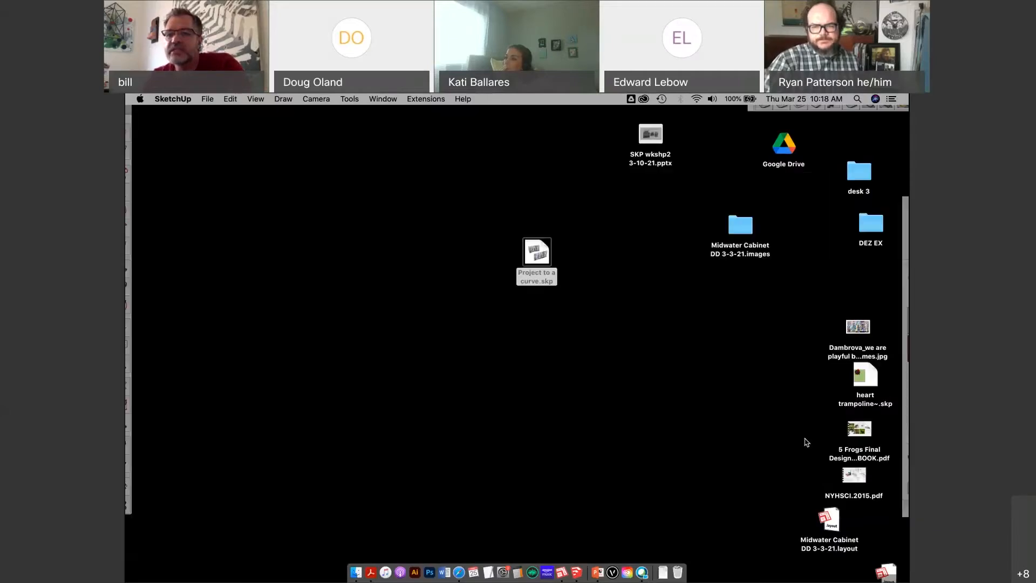
# Step: Add the "we are playful" mural JPG from the desktop to the model's colors and select it as the paint material
pyautogui.moveTo(859, 327)
pyautogui.mouseDown()
pyautogui.moveTo(781, 468)
pyautogui.moveTo(829, 347)
pyautogui.moveTo(833, 252)
pyautogui.mouseUp()
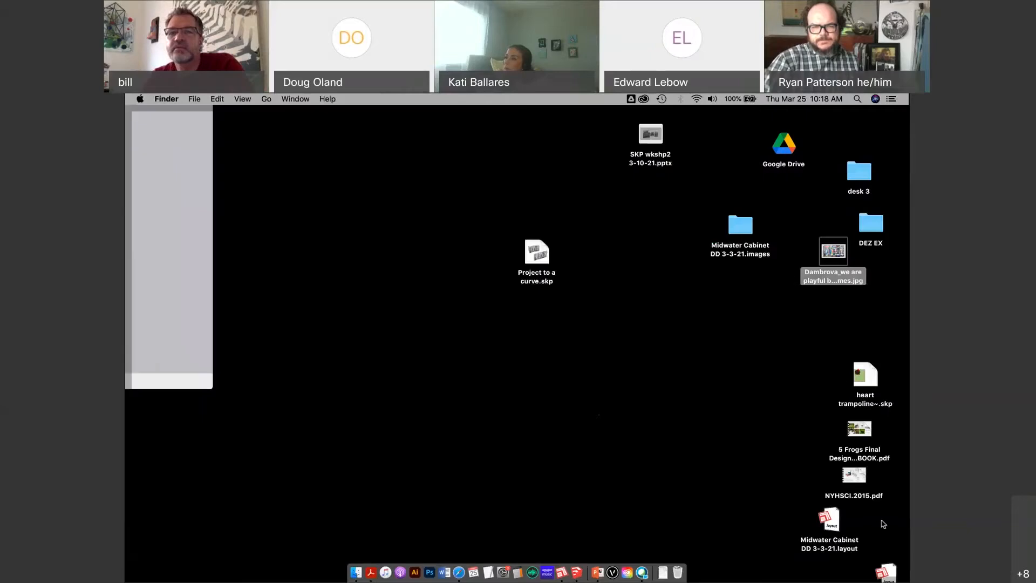
pyautogui.click(693, 112)
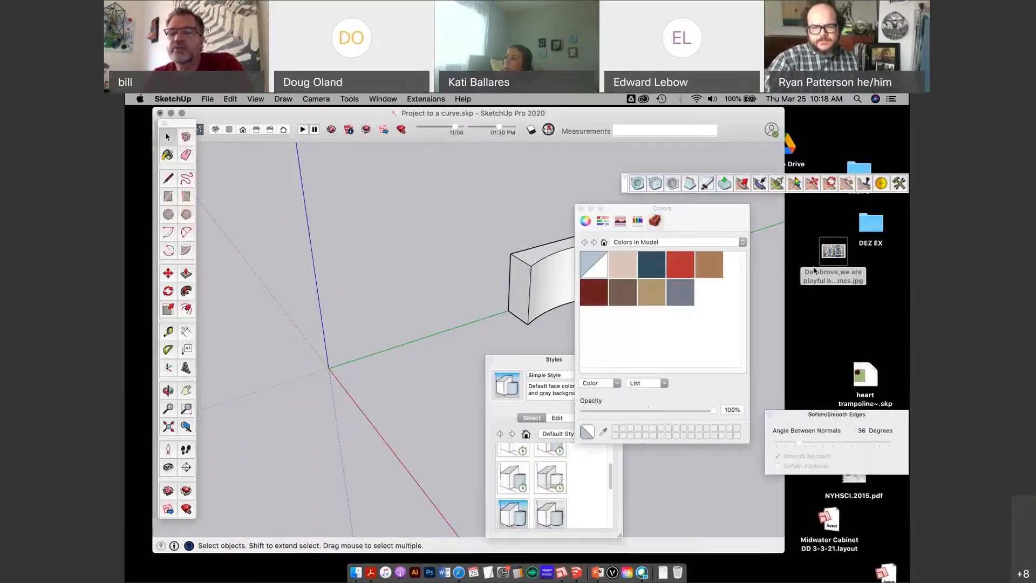
pyautogui.moveTo(815, 270); pyautogui.dragTo(707, 296)
pyautogui.moveTo(707, 290); pyautogui.dragTo(707, 293)
pyautogui.click(684, 292)
pyautogui.moveTo(685, 209); pyautogui.dragTo(847, 198)
pyautogui.click(874, 285)
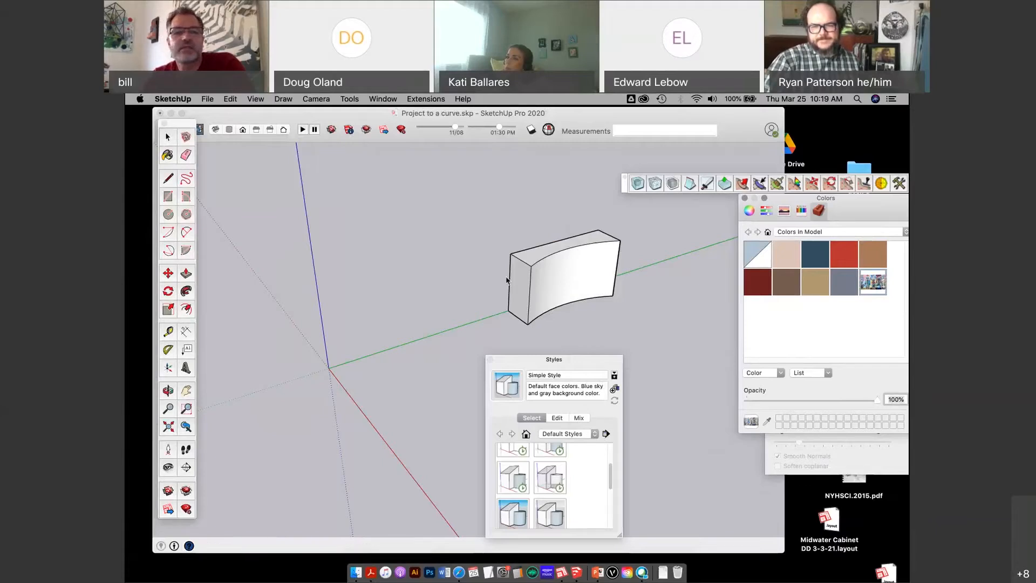
# Step: Try painting the block's concave front face directly with the mural image material, and undo the fill
pyautogui.click(439, 261)
pyautogui.click(569, 267)
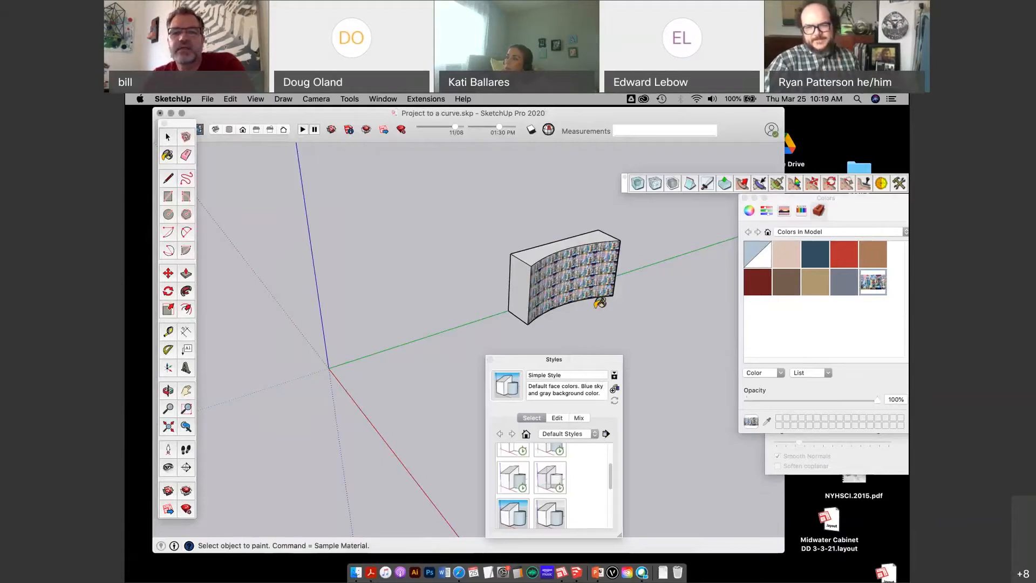
pyautogui.moveTo(599, 301); pyautogui.dragTo(599, 274, button='middle')
pyautogui.scroll(3, 593, 278)
pyautogui.scroll(3, 592, 279)
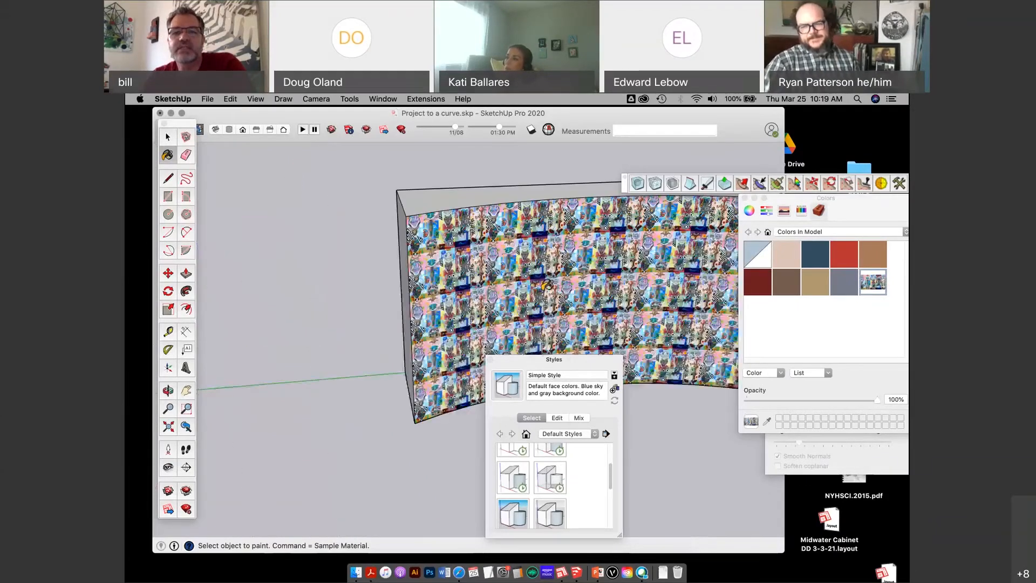
pyautogui.scroll(-2, 484, 273)
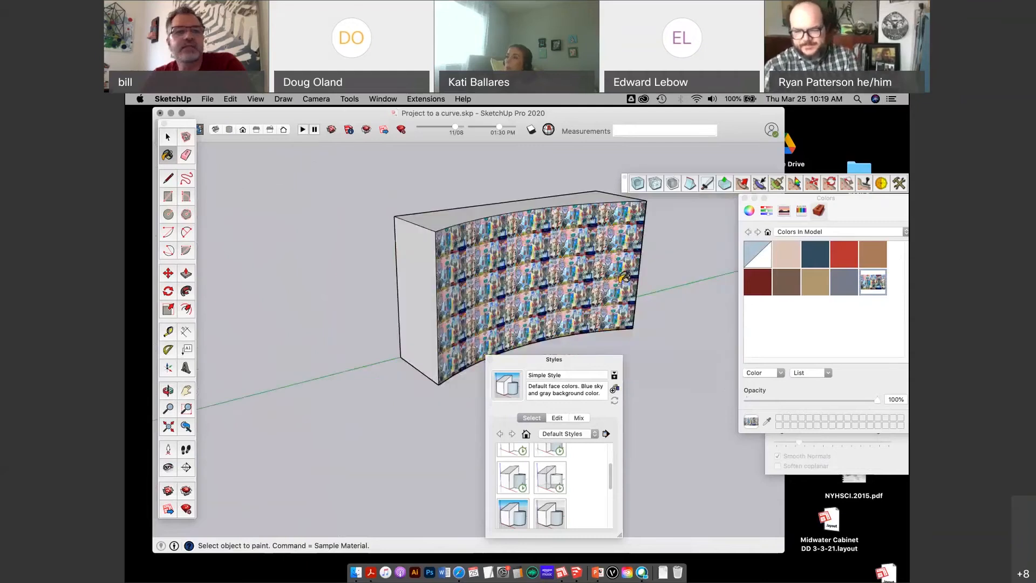
pyautogui.scroll(-3, 561, 271)
pyautogui.press('space')
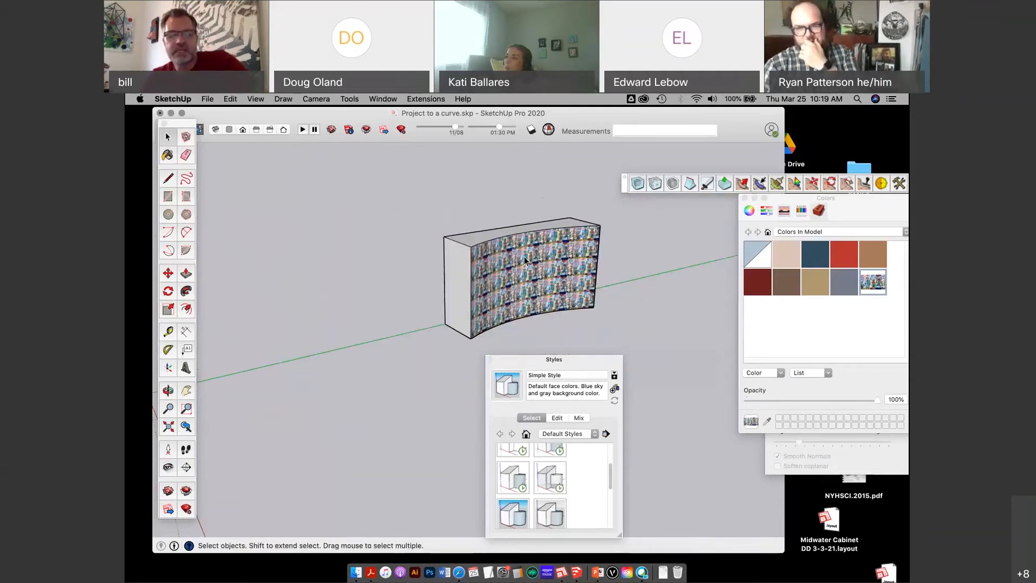
pyautogui.press('super+z')
pyautogui.scroll(-2, 468, 276)
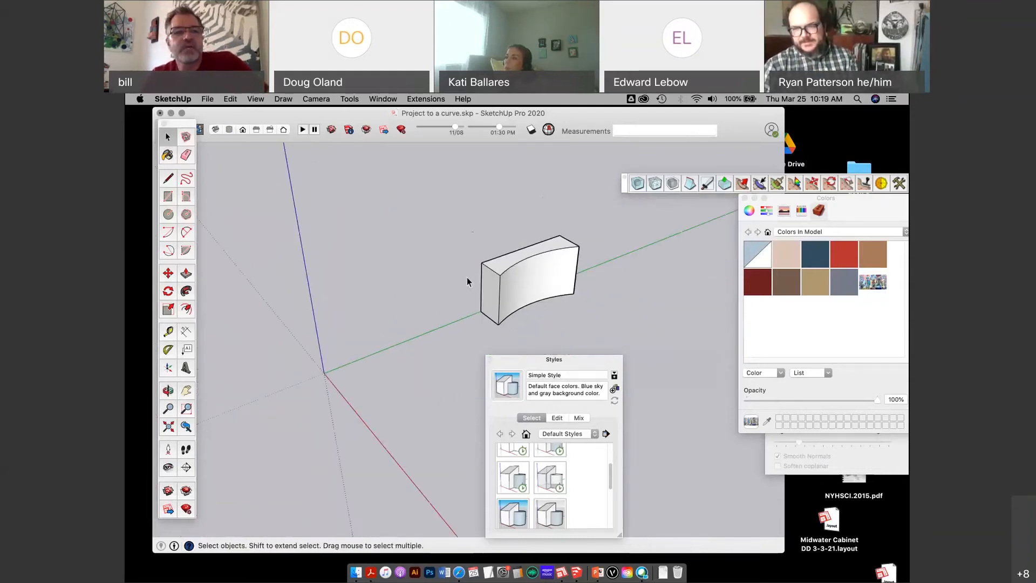
# Step: Copy the block's flat rectangular back face and paste it across the front ends of the concave face
pyautogui.moveTo(467, 277)
pyautogui.mouseDown(button='middle')
pyautogui.moveTo(473, 232)
pyautogui.moveTo(617, 265)
pyautogui.mouseUp(button='middle')
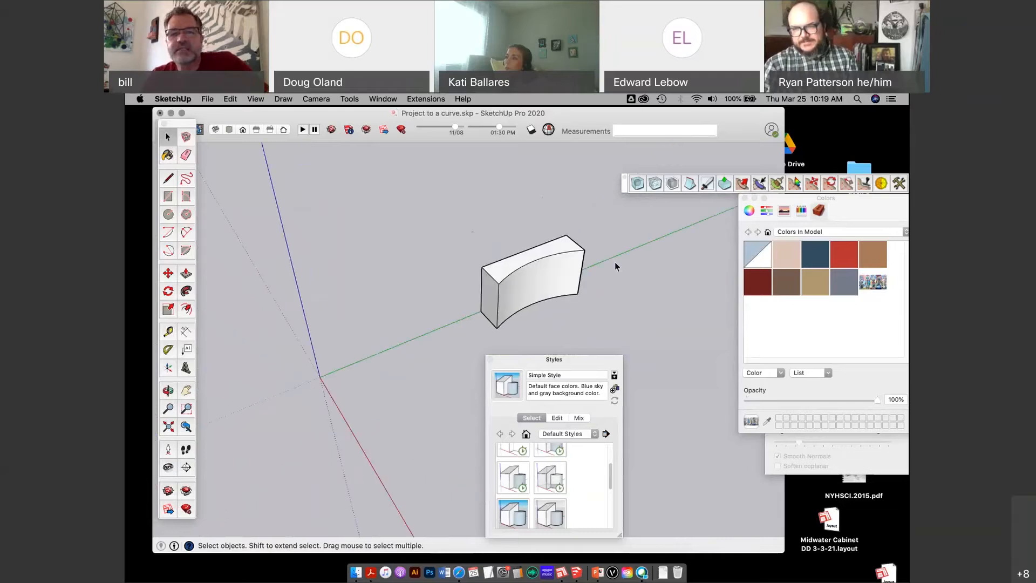
pyautogui.moveTo(500, 279)
pyautogui.mouseDown(button='middle')
pyautogui.moveTo(486, 268)
pyautogui.moveTo(496, 243)
pyautogui.mouseUp(button='middle')
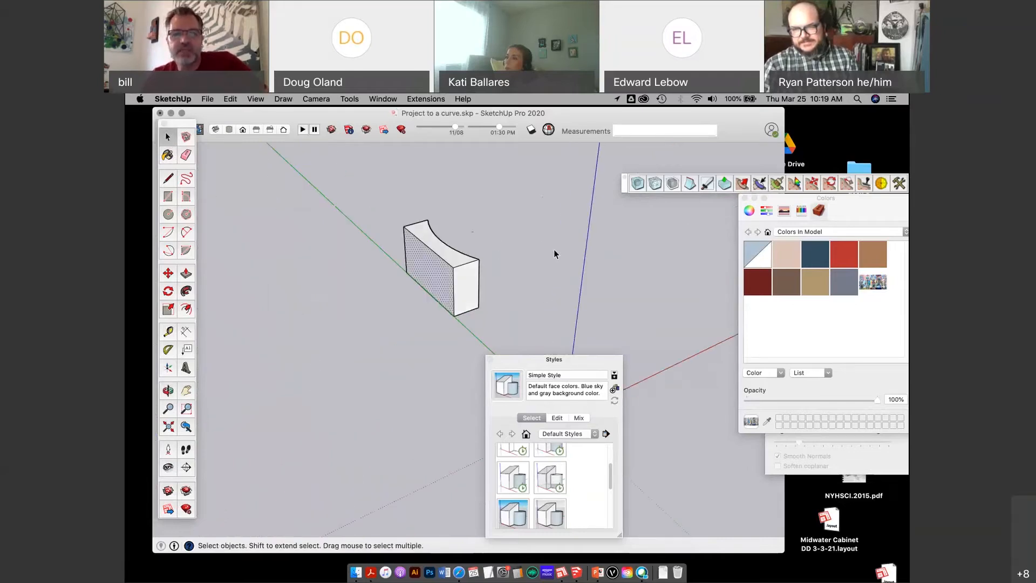
pyautogui.moveTo(554, 250)
pyautogui.mouseDown(button='middle')
pyautogui.moveTo(414, 270)
pyautogui.moveTo(447, 273)
pyautogui.moveTo(438, 265)
pyautogui.mouseUp(button='middle')
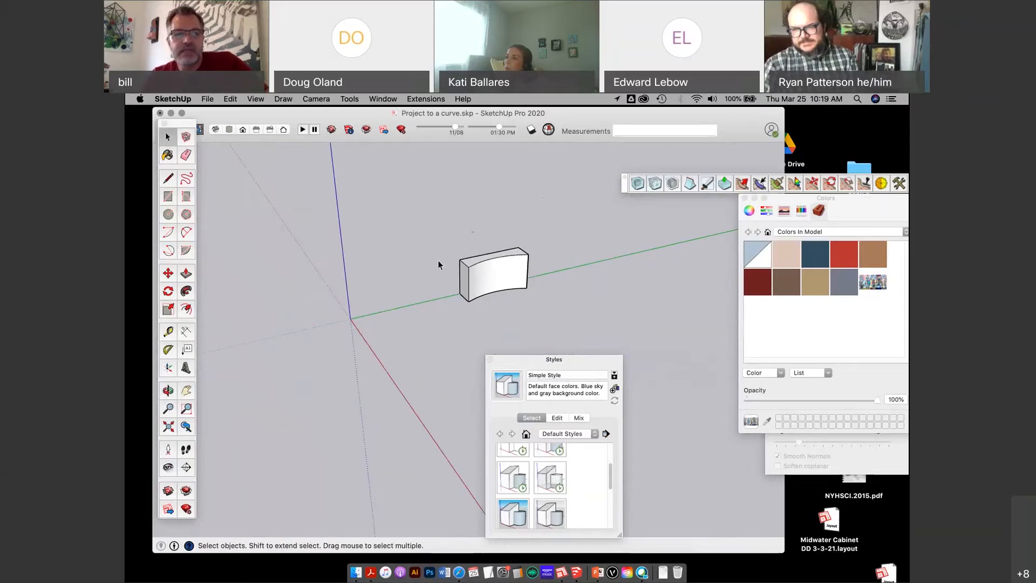
pyautogui.doubleClick(492, 278)
pyautogui.click(493, 277)
pyautogui.moveTo(493, 278)
pyautogui.mouseDown(button='middle')
pyautogui.moveTo(488, 263)
pyautogui.moveTo(458, 292)
pyautogui.mouseUp(button='middle')
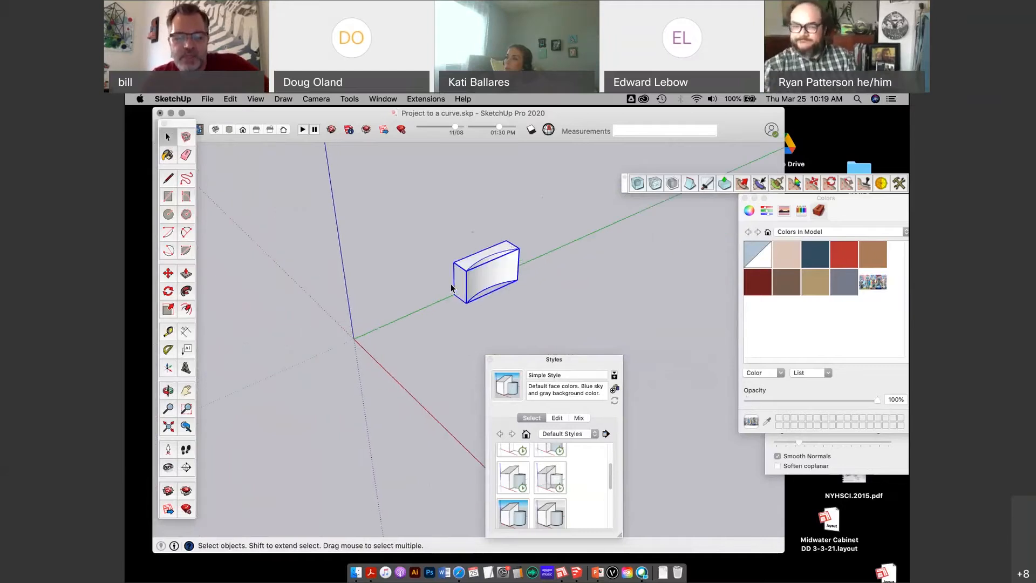
pyautogui.press('super+v')
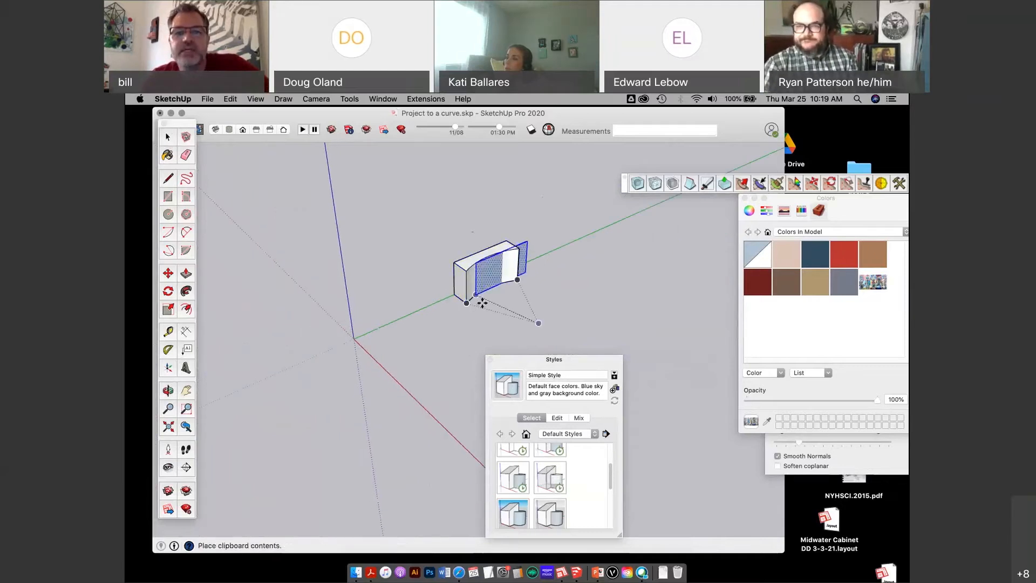
pyautogui.click(474, 308)
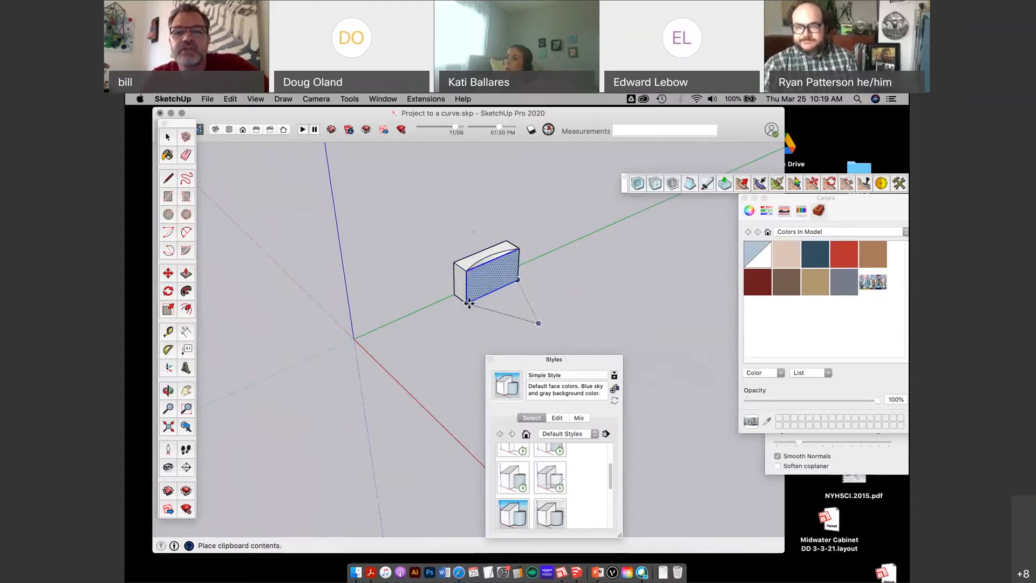
# Step: Move the pasted rectangular face about 6' 6 9/16" straight out in front of the concave face
pyautogui.press('m')
pyautogui.moveTo(474, 310)
pyautogui.mouseDown(button='middle')
pyautogui.moveTo(476, 330)
pyautogui.moveTo(486, 302)
pyautogui.moveTo(470, 311)
pyautogui.mouseUp(button='middle')
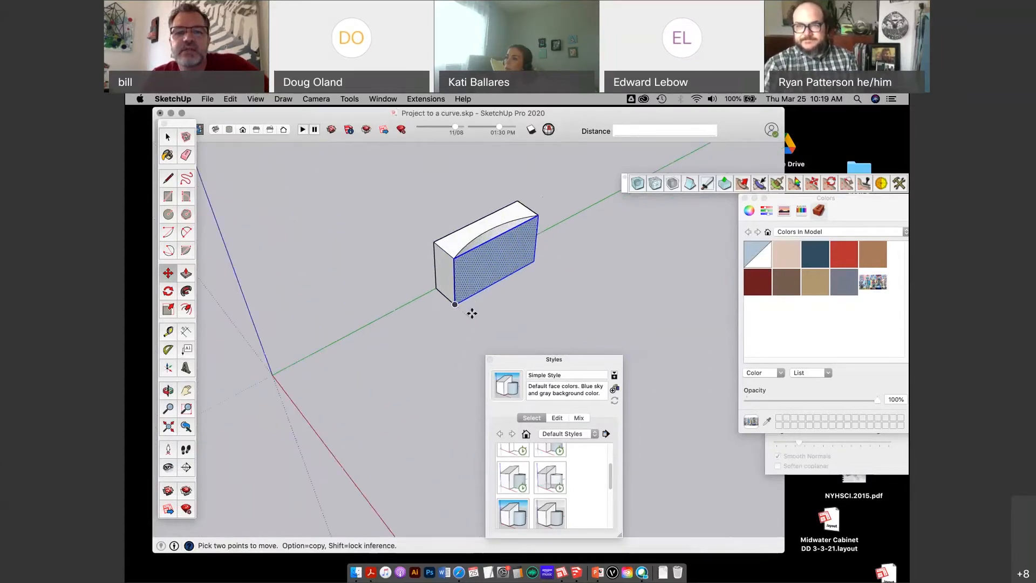
pyautogui.click(469, 312)
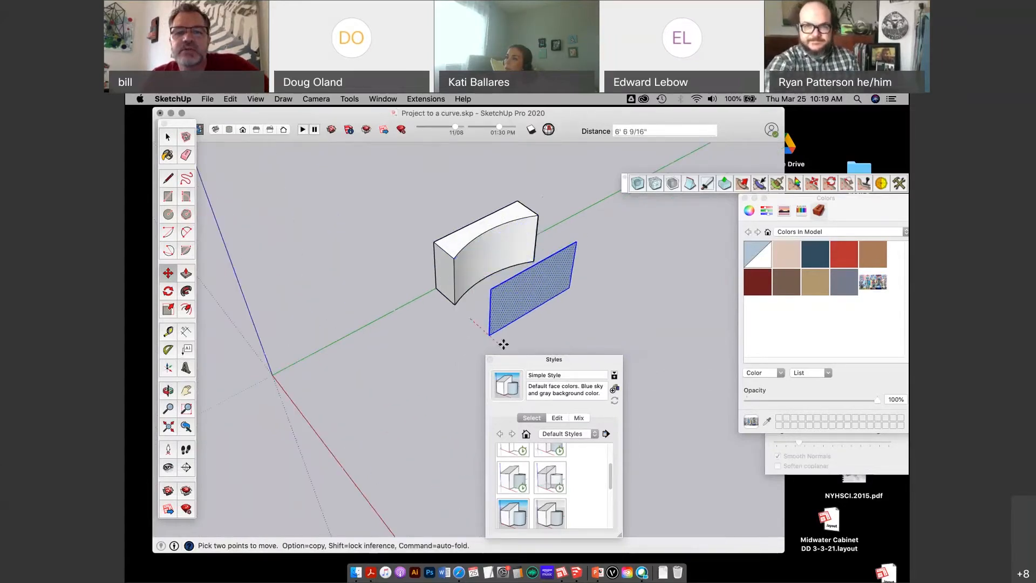
pyautogui.click(505, 344)
# Step: Move the flat rectangular face about 2' 4 9/16" farther out from the curved block and deselect it
pyautogui.press('o')
pyautogui.moveTo(467, 312); pyautogui.dragTo(448, 264)
pyautogui.press('m')
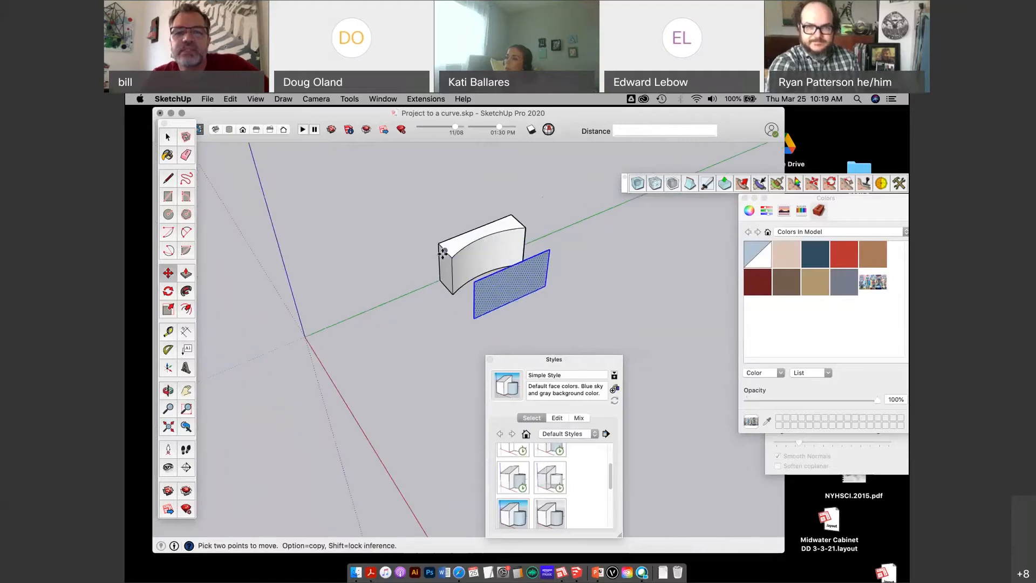
pyautogui.scroll(-2, 442, 253)
pyautogui.click(467, 322)
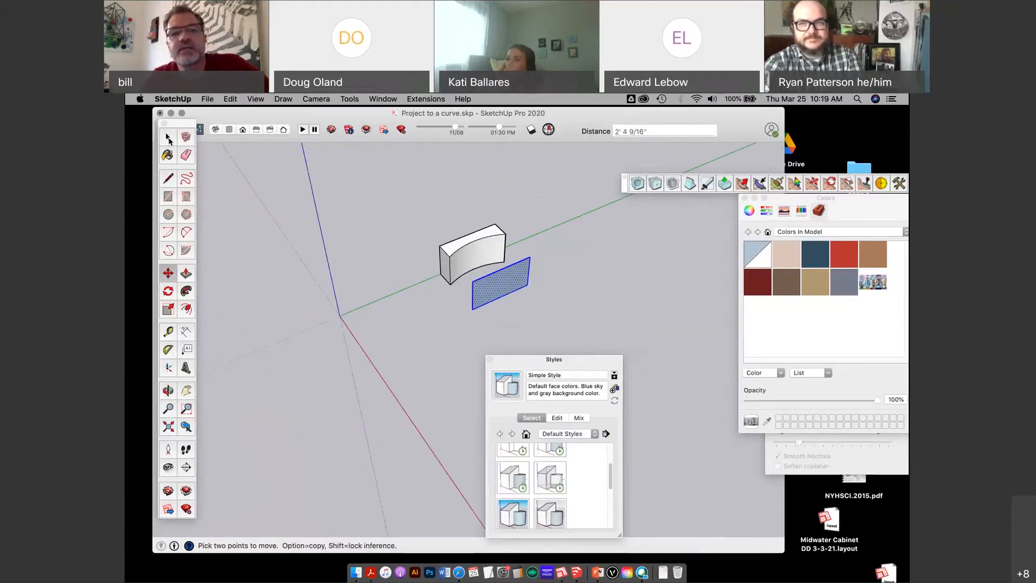
pyautogui.click(168, 137)
pyautogui.moveTo(413, 258); pyautogui.dragTo(451, 262, button='middle')
pyautogui.click(453, 262)
pyautogui.click(444, 256)
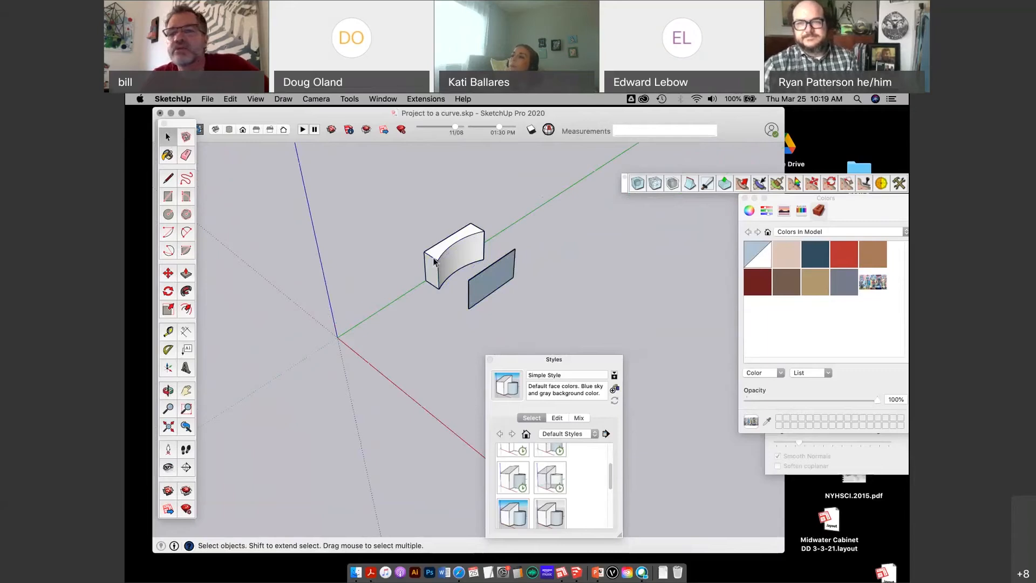
# Step: Remove the re-added mural image material from the model's colors
pyautogui.click(873, 281)
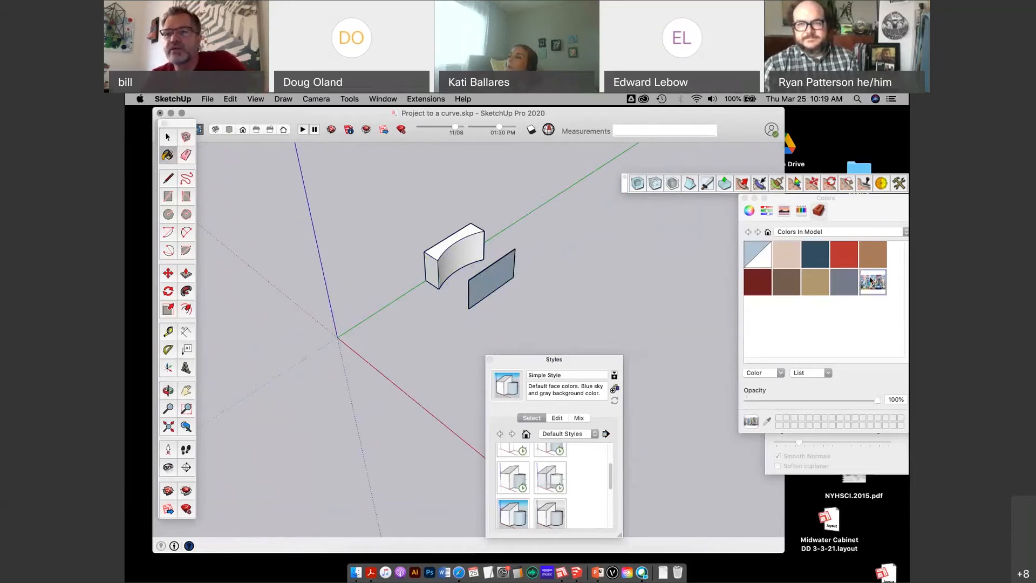
pyautogui.rightClick(872, 280)
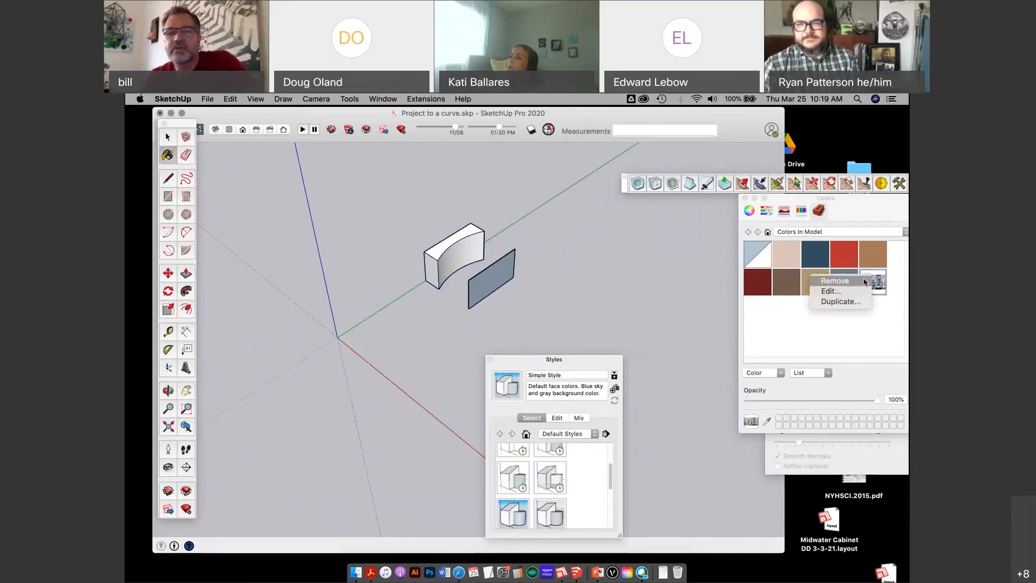
pyautogui.click(864, 281)
pyautogui.scroll(2, 581, 250)
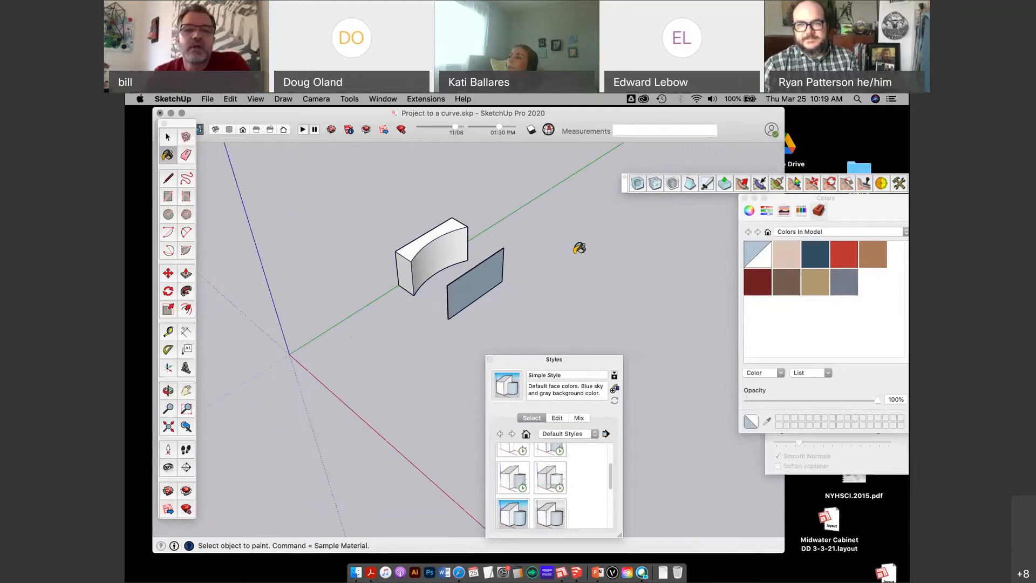
# Step: Begin a file import with the format JPEG Image and the Use As Texture option
pyautogui.scroll(2, 579, 248)
pyautogui.press('space')
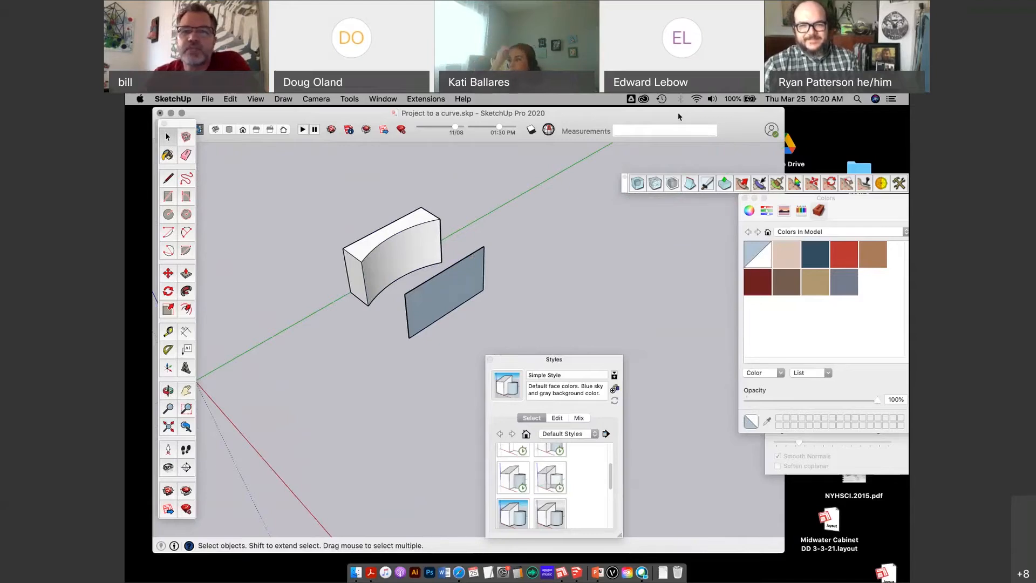
pyautogui.click(209, 100)
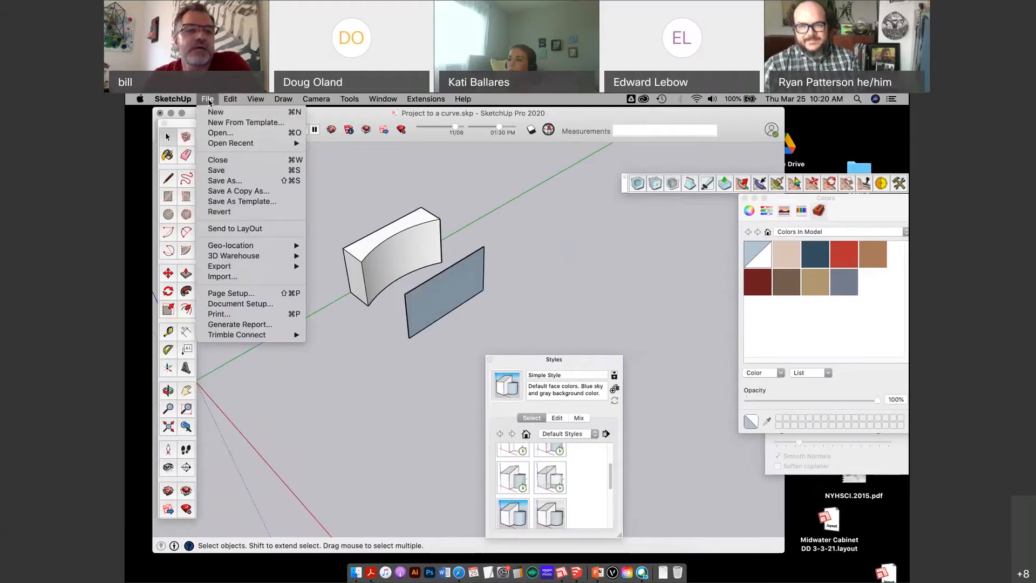
pyautogui.click(237, 278)
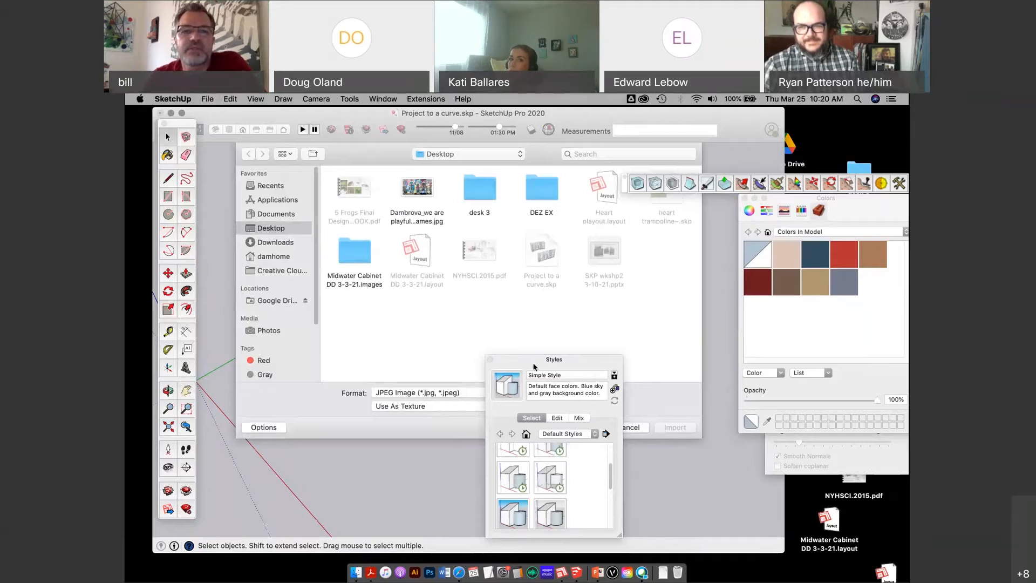
pyautogui.moveTo(535, 368); pyautogui.dragTo(723, 375)
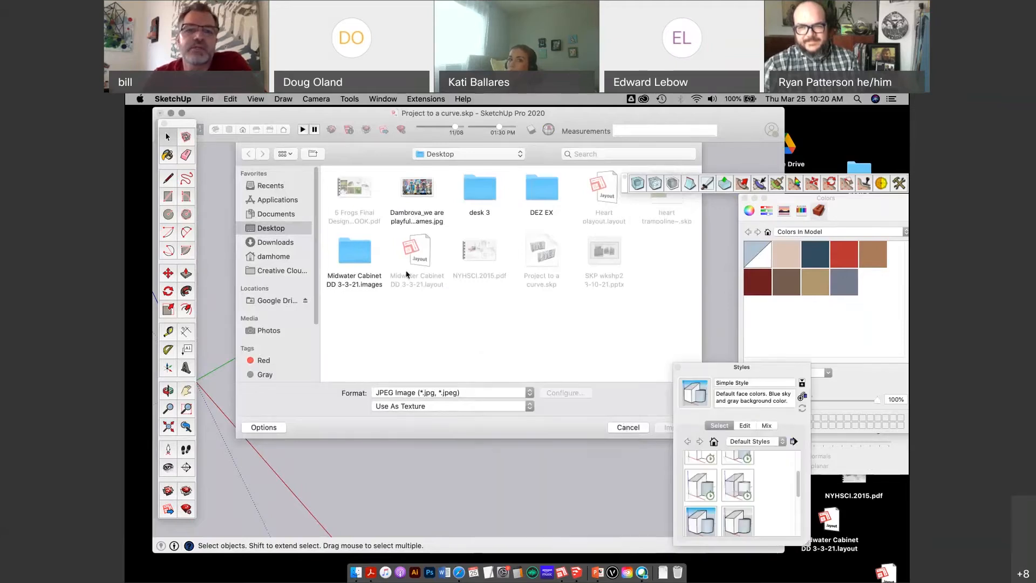
pyautogui.click(427, 192)
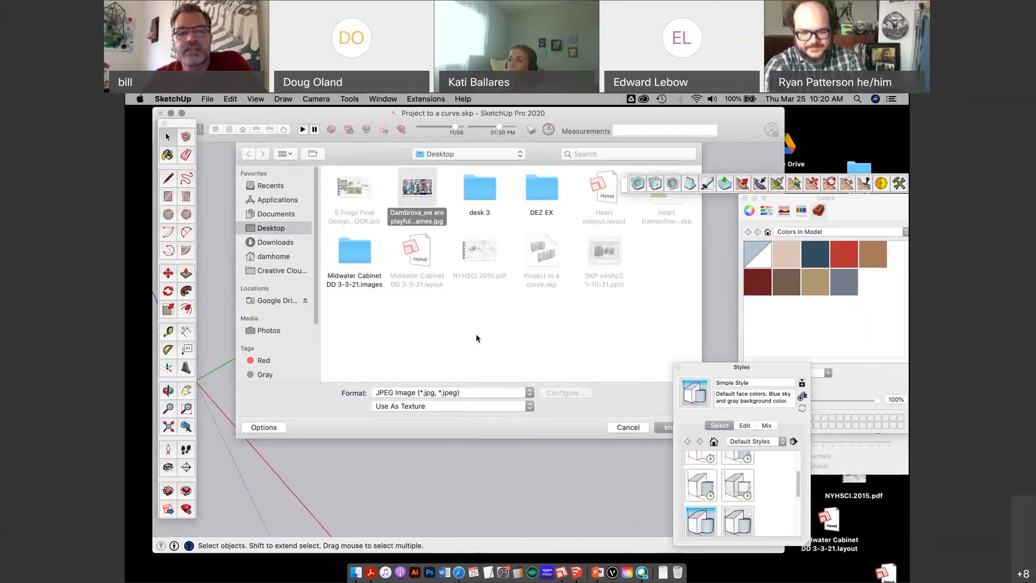
pyautogui.click(530, 393)
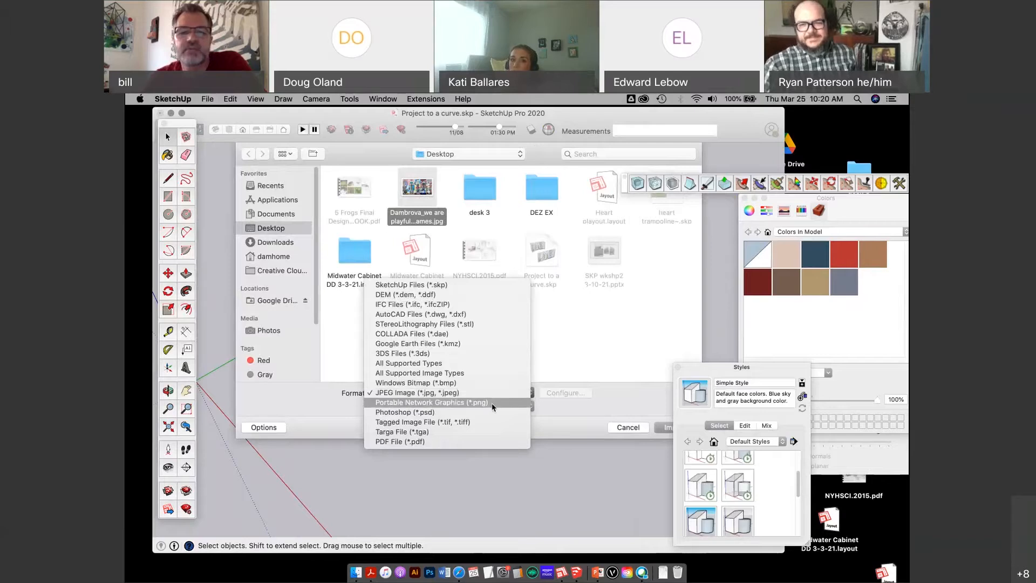
pyautogui.click(547, 348)
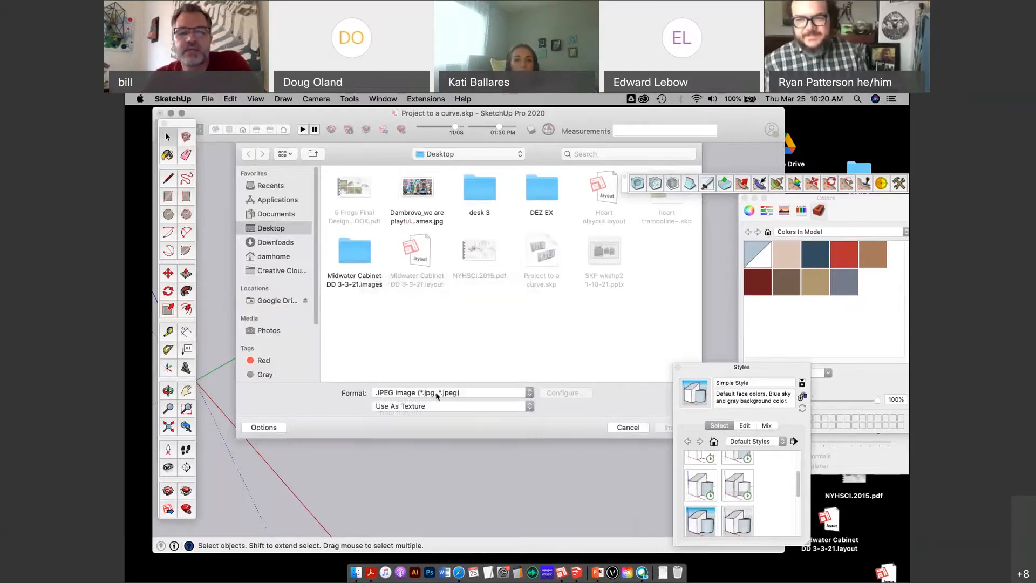
pyautogui.click(530, 409)
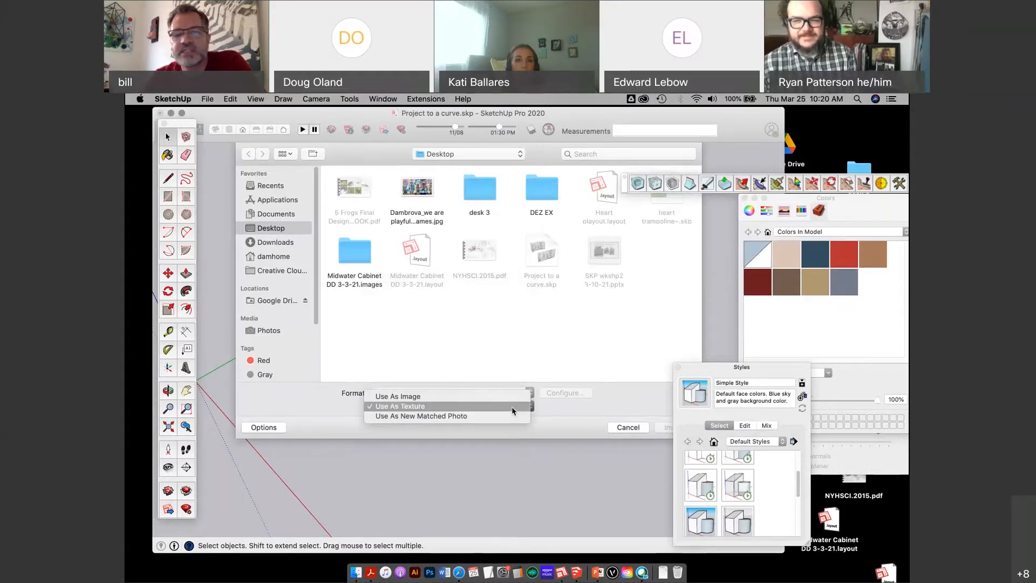
pyautogui.click(513, 409)
# Step: Import the mural JPEG from the Desktop and fit it to the flat face from its near lower corner to the opposite upper corner
pyautogui.moveTo(826, 198); pyautogui.dragTo(835, 154)
pyautogui.click(418, 189)
pyautogui.moveTo(758, 374); pyautogui.dragTo(805, 384)
pyautogui.click(684, 427)
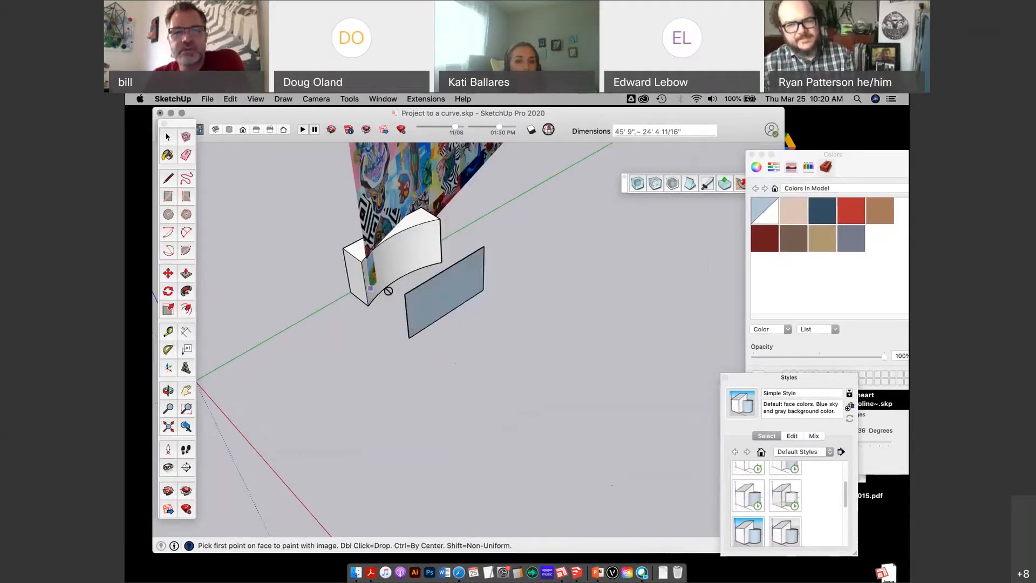
pyautogui.click(409, 337)
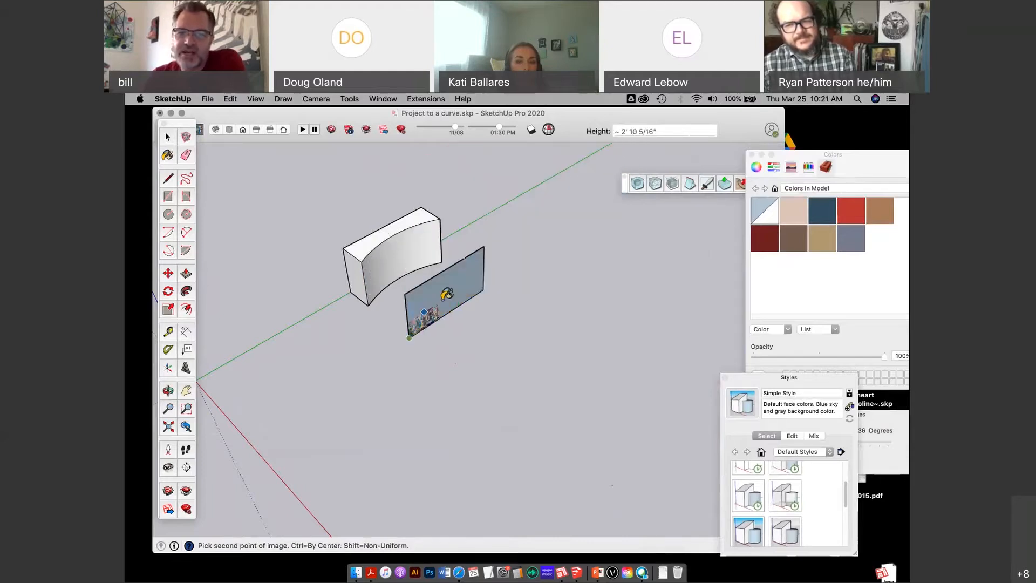
pyautogui.click(484, 250)
pyautogui.scroll(5, 464, 270)
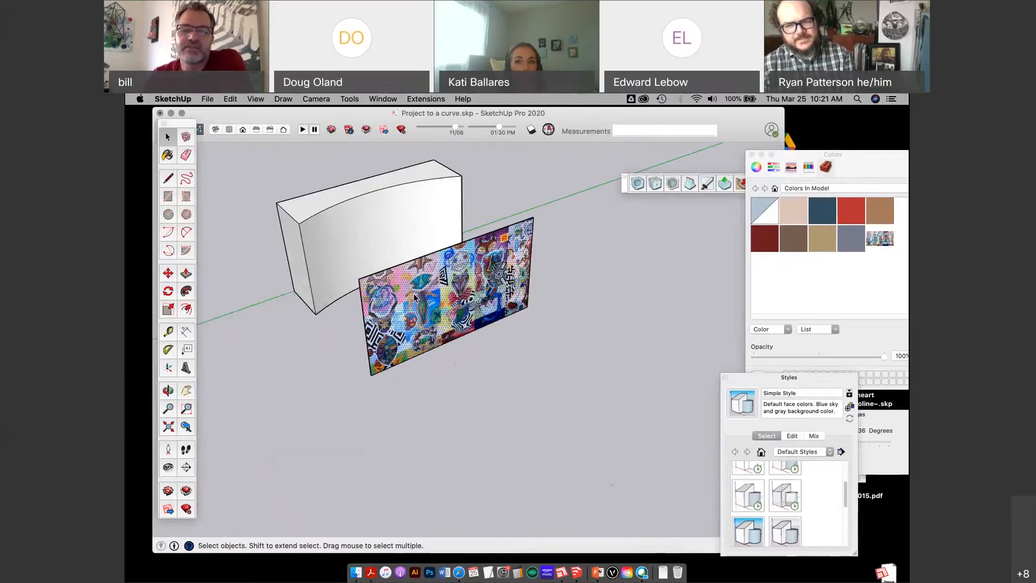
pyautogui.moveTo(455, 275); pyautogui.dragTo(426, 259, button='middle')
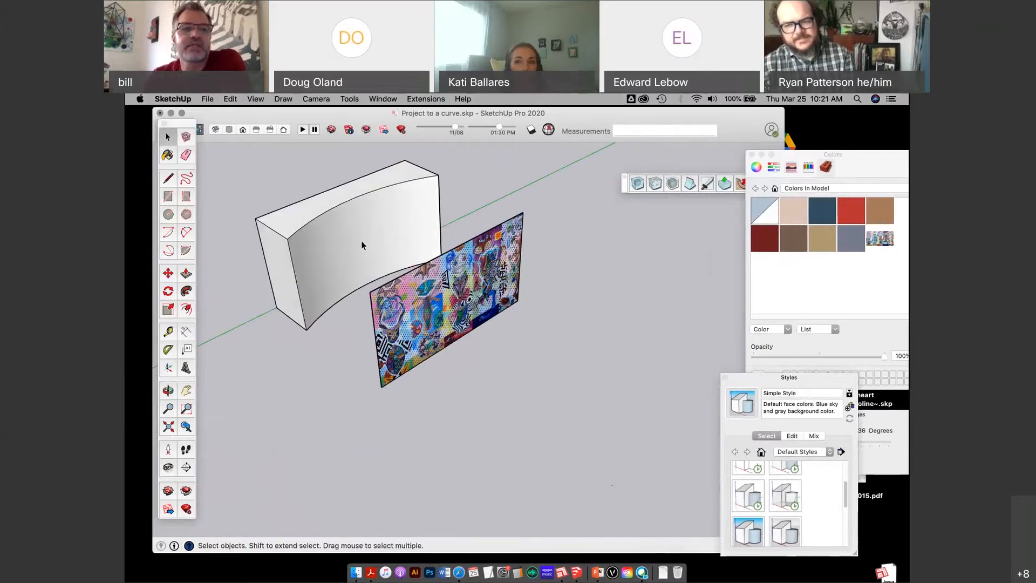
# Step: Turn on the Projected texture option for the mural on the flat face
pyautogui.moveTo(870, 180); pyautogui.dragTo(844, 152)
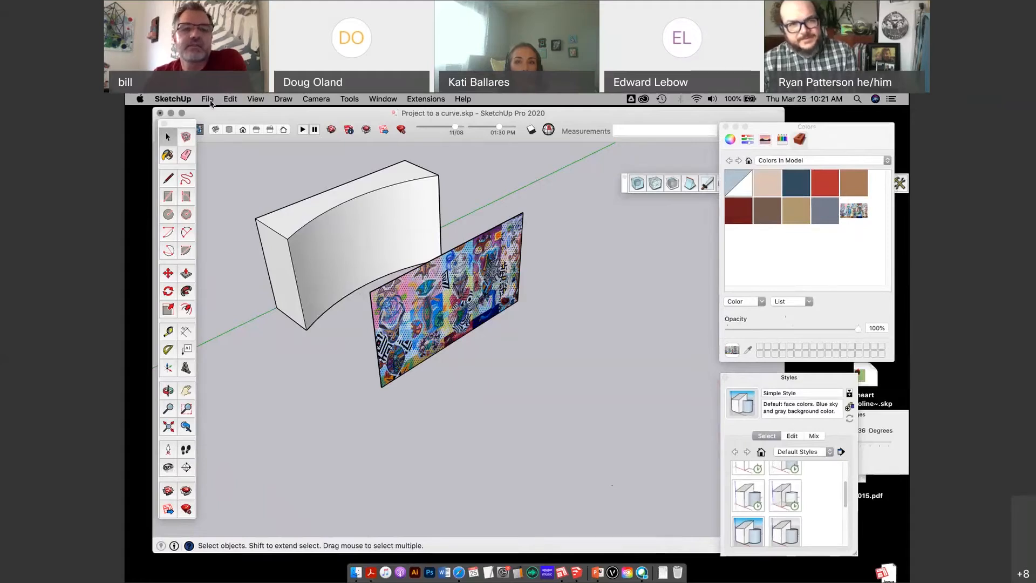
pyautogui.rightClick(434, 286)
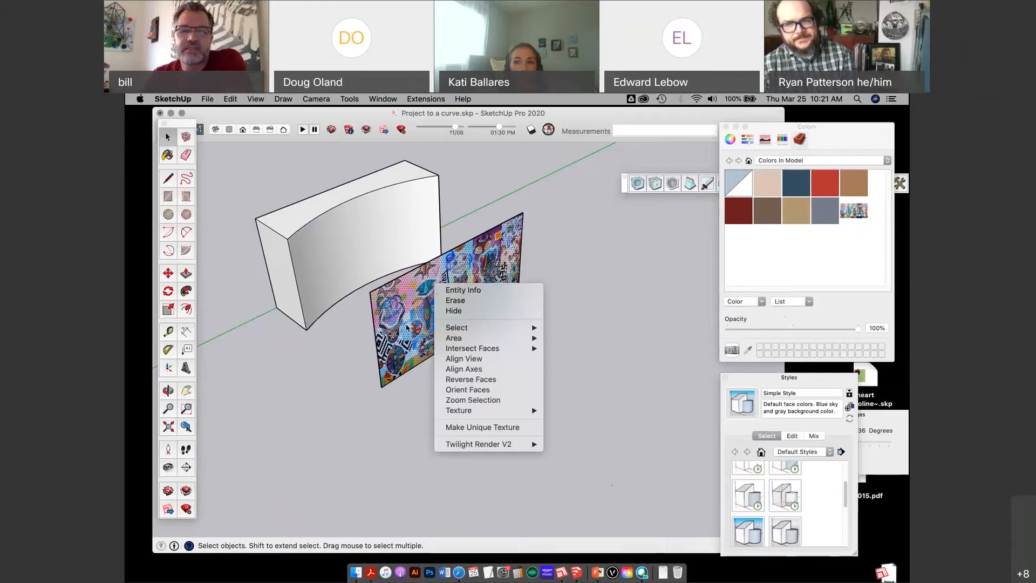
pyautogui.click(407, 328)
pyautogui.rightClick(425, 302)
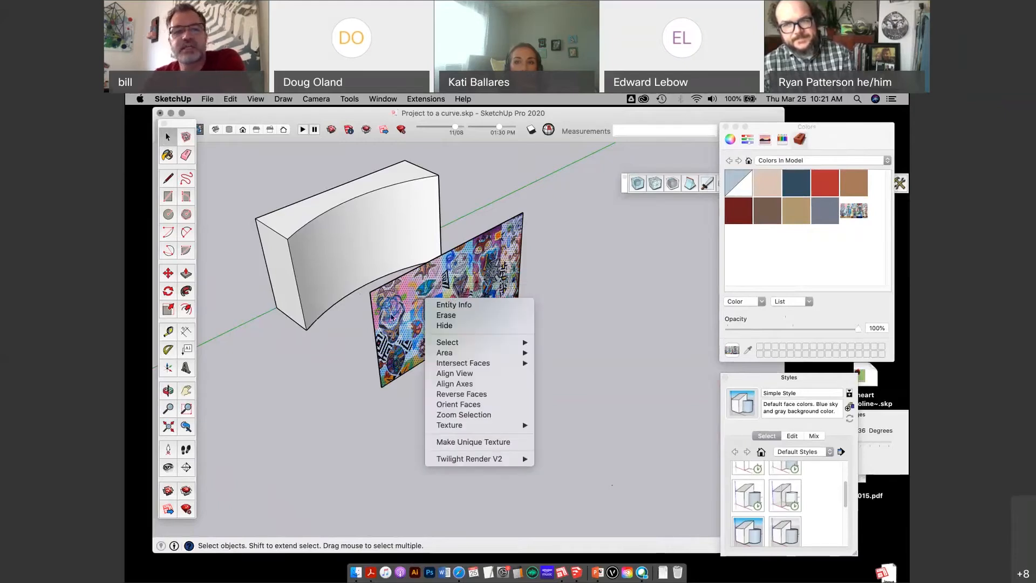
pyautogui.click(330, 288)
pyautogui.rightClick(331, 290)
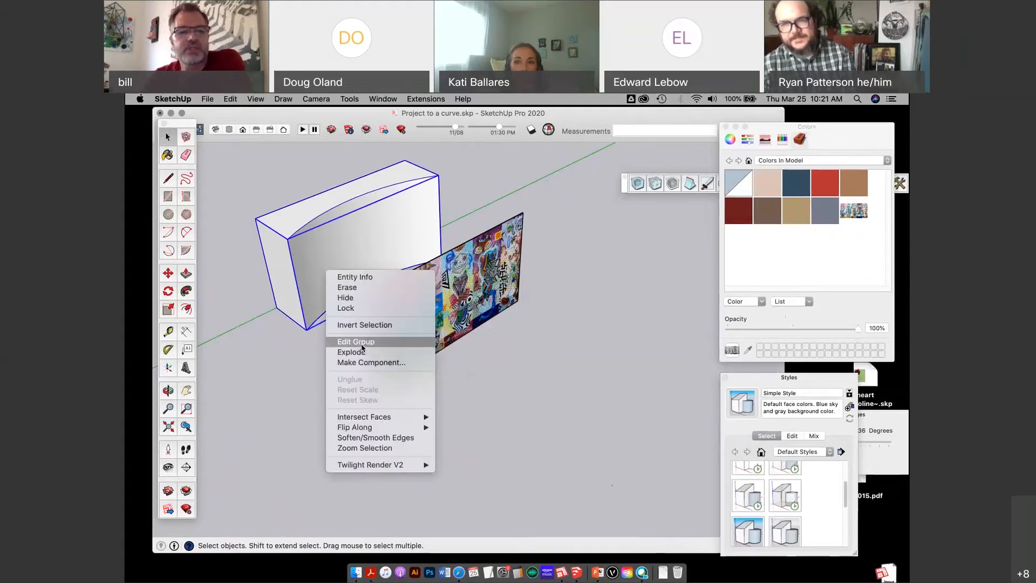
pyautogui.click(505, 372)
pyautogui.rightClick(446, 305)
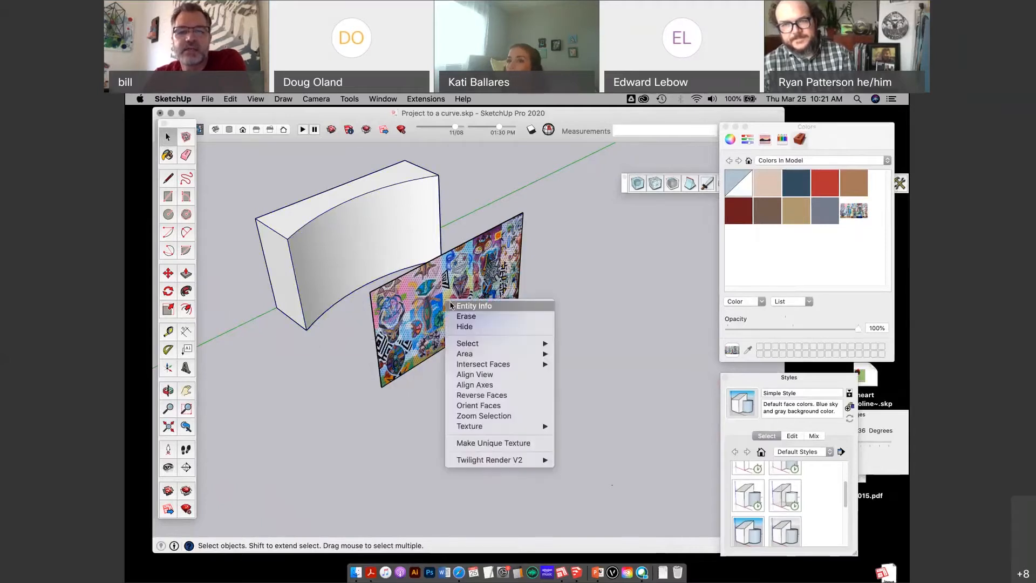
pyautogui.moveTo(515, 429)
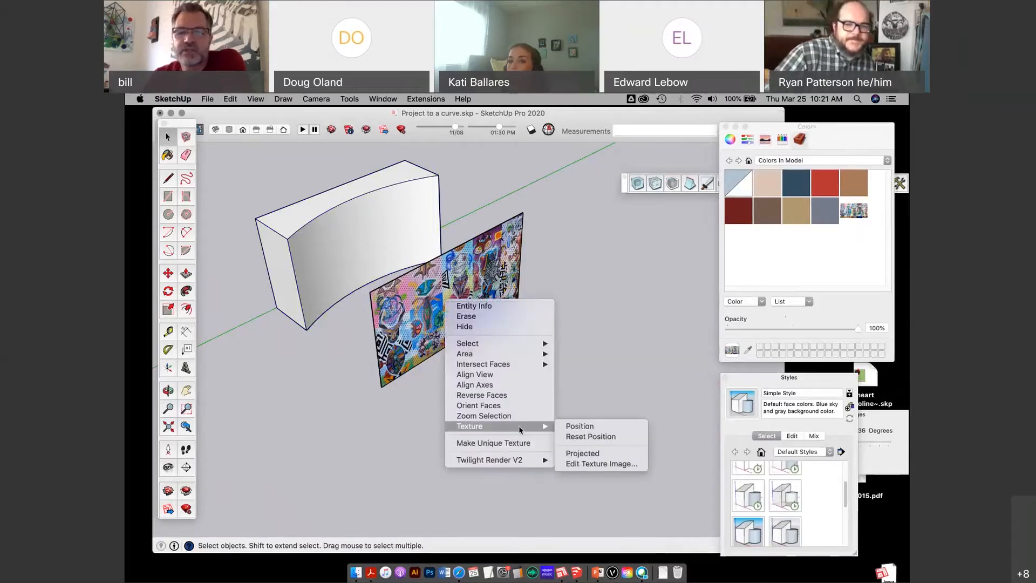
pyautogui.click(600, 456)
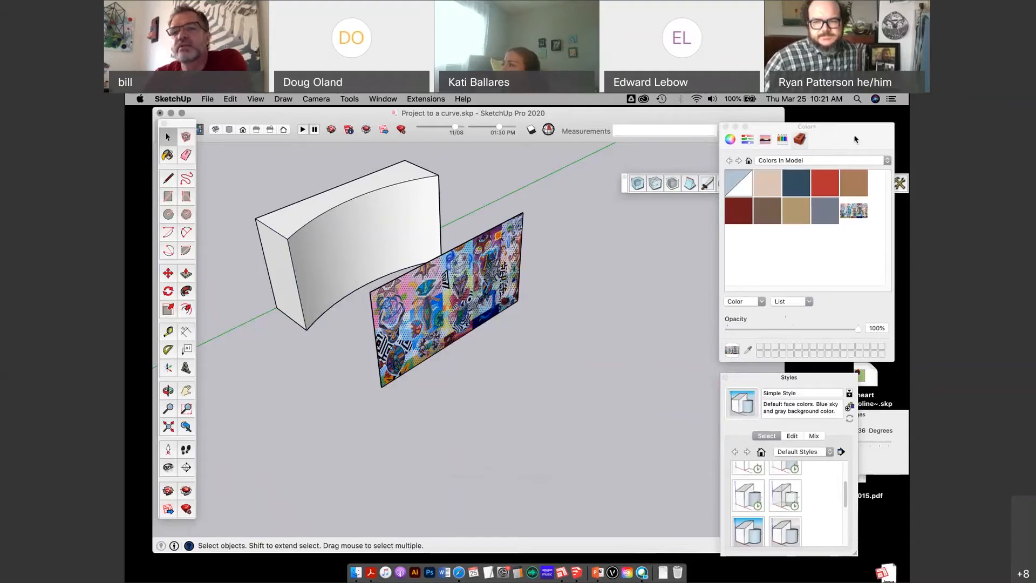
# Step: Try painting the whole curved block with the current mural material and undo the paint
pyautogui.moveTo(855, 140)
pyautogui.mouseDown()
pyautogui.moveTo(791, 159)
pyautogui.moveTo(856, 138)
pyautogui.mouseUp()
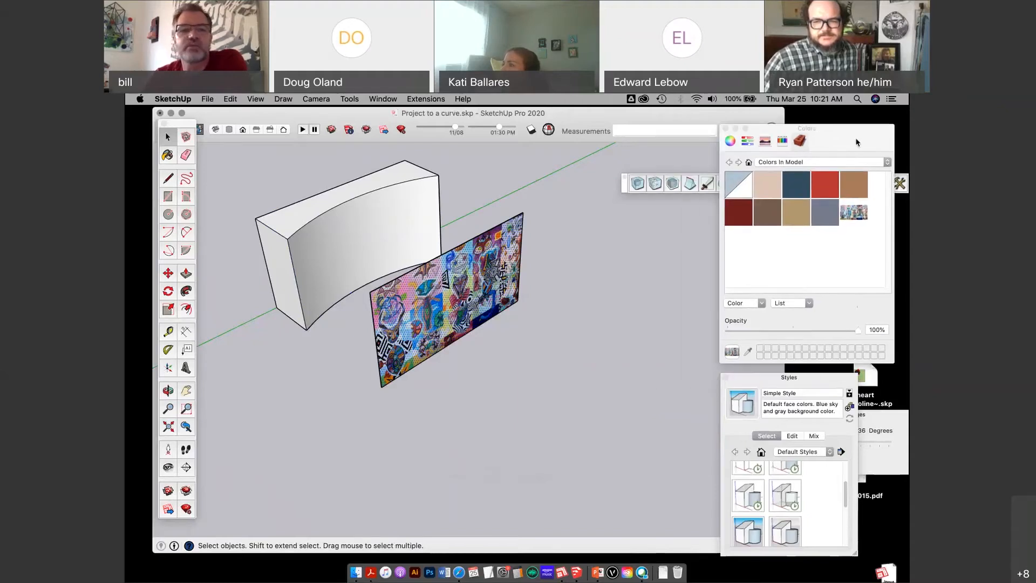
pyautogui.click(168, 139)
pyautogui.press('b')
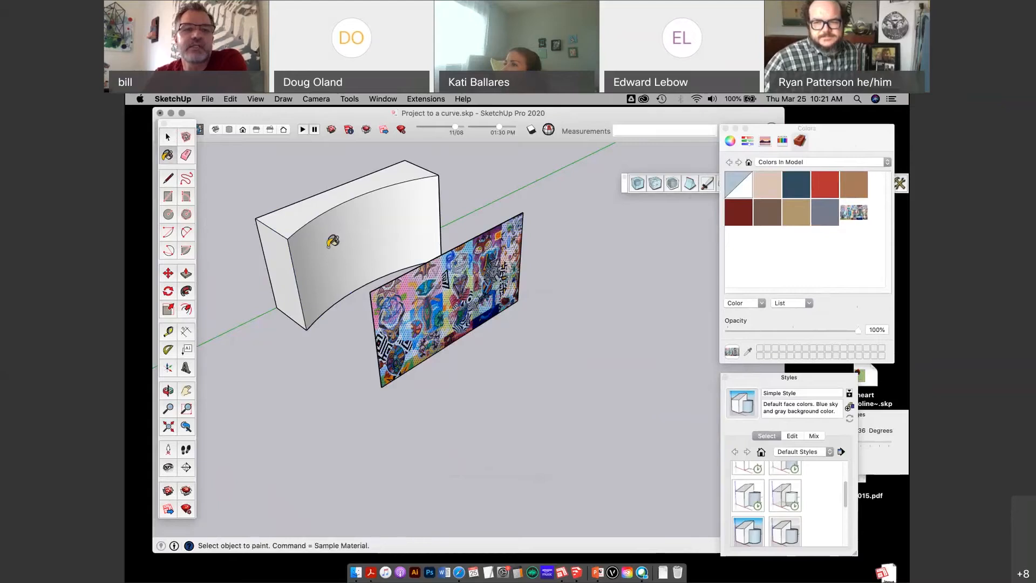
pyautogui.click(332, 242)
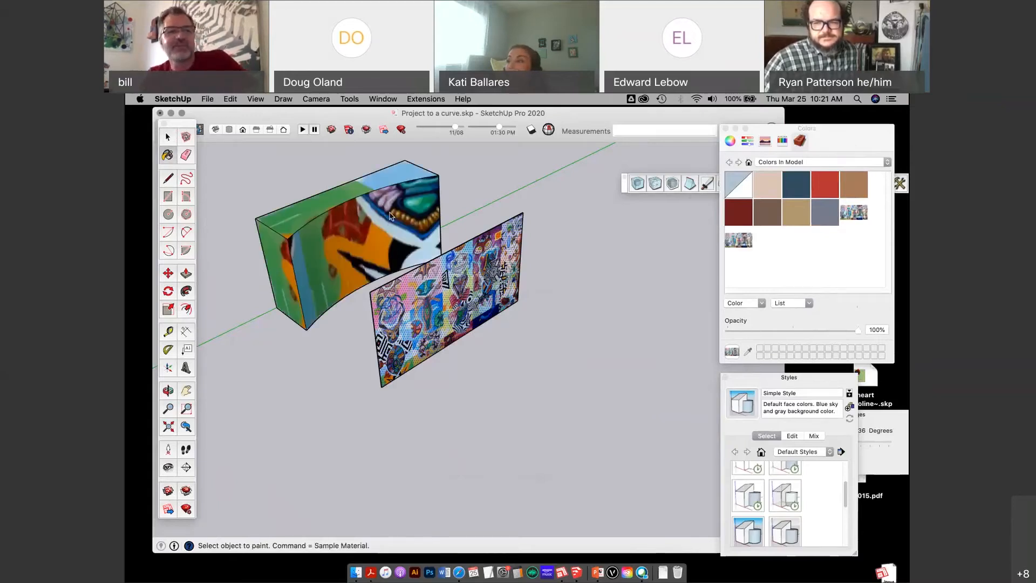
pyautogui.press('super+z')
pyautogui.press('space')
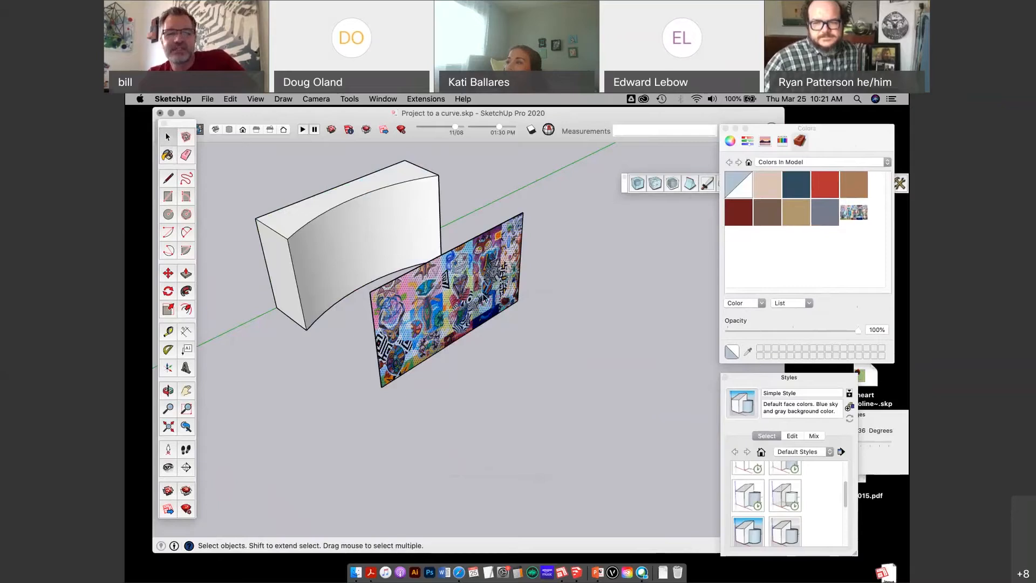
# Step: Turn off the Projected texture option for the mural on the flat face
pyautogui.rightClick(398, 296)
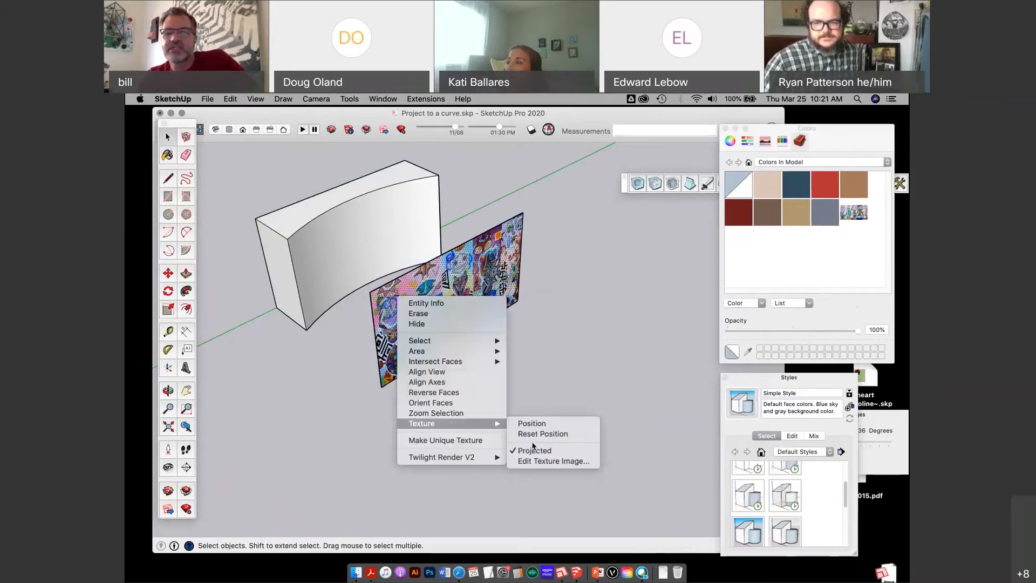
pyautogui.click(534, 450)
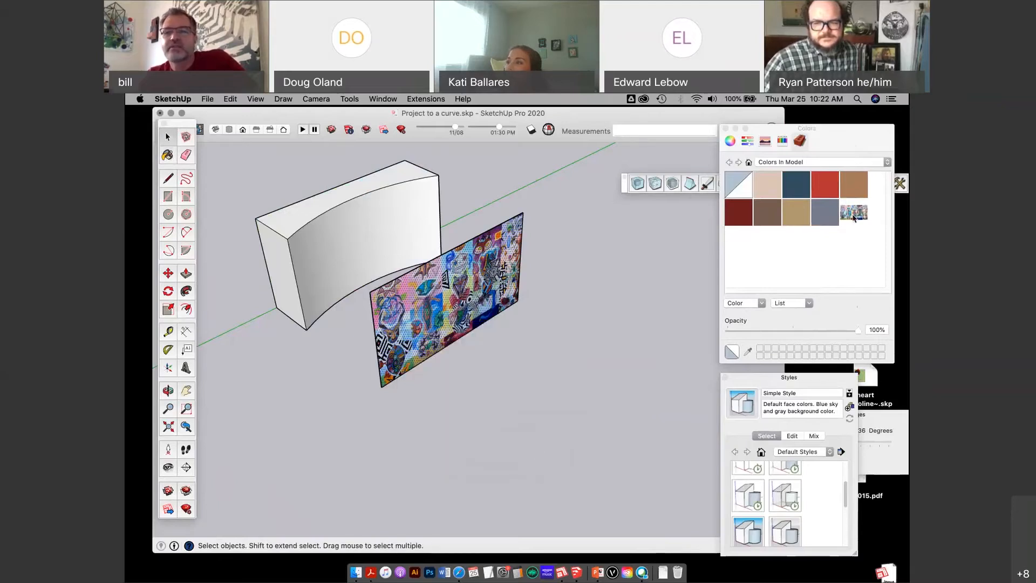
# Step: Try painting the curved block group with the mural material from the model's colors and undo that paint
pyautogui.click(854, 214)
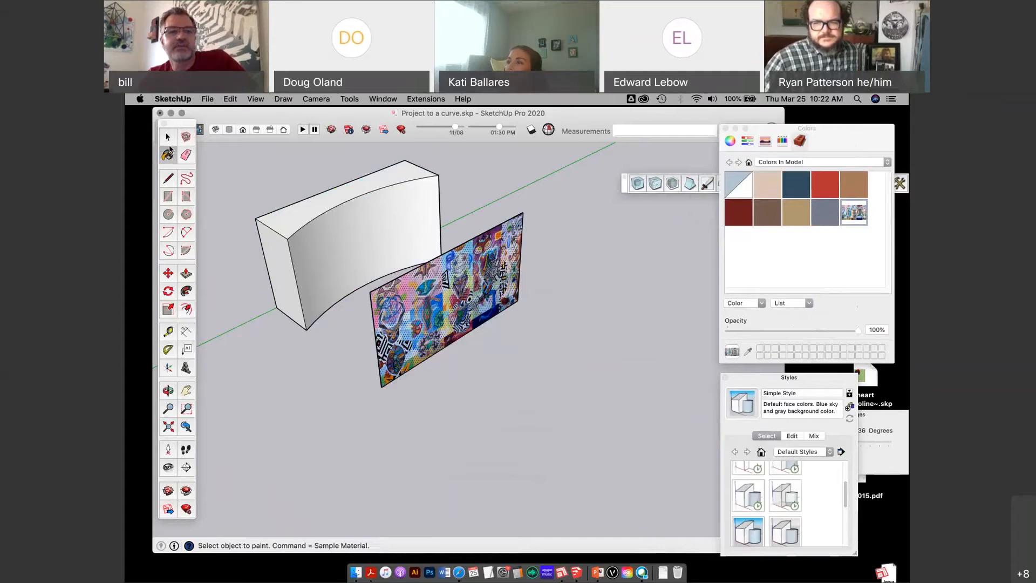
pyautogui.click(292, 229)
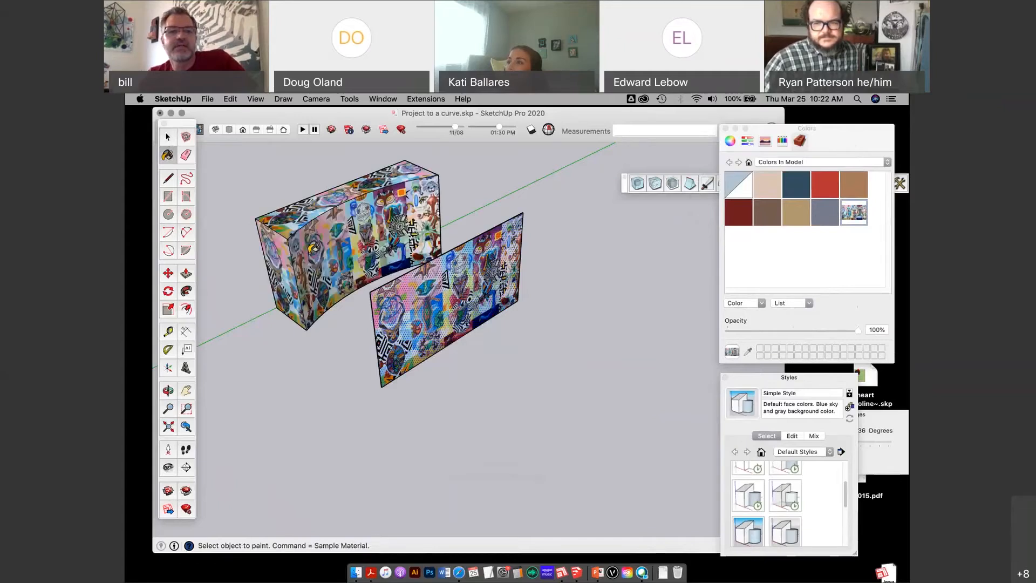
pyautogui.moveTo(312, 248); pyautogui.dragTo(313, 272, button='middle')
pyautogui.scroll(3, 313, 273)
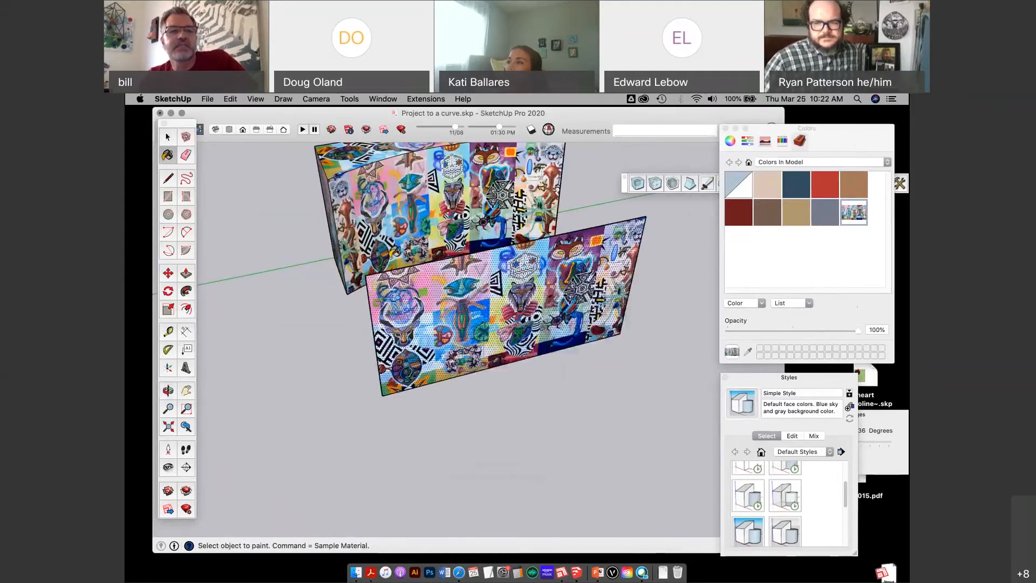
pyautogui.scroll(-3, 211, 166)
pyautogui.press('space')
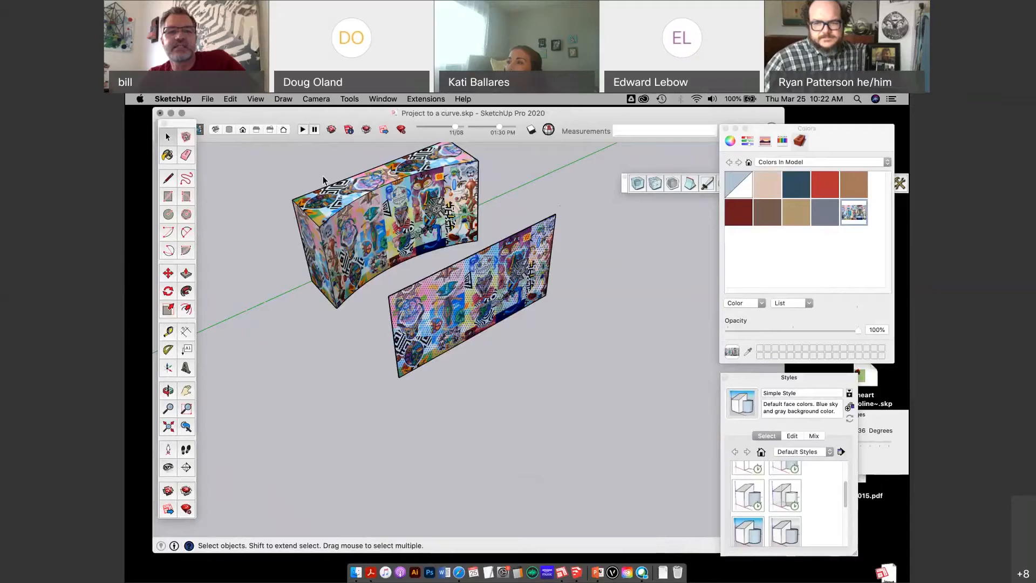
pyautogui.press('super+z')
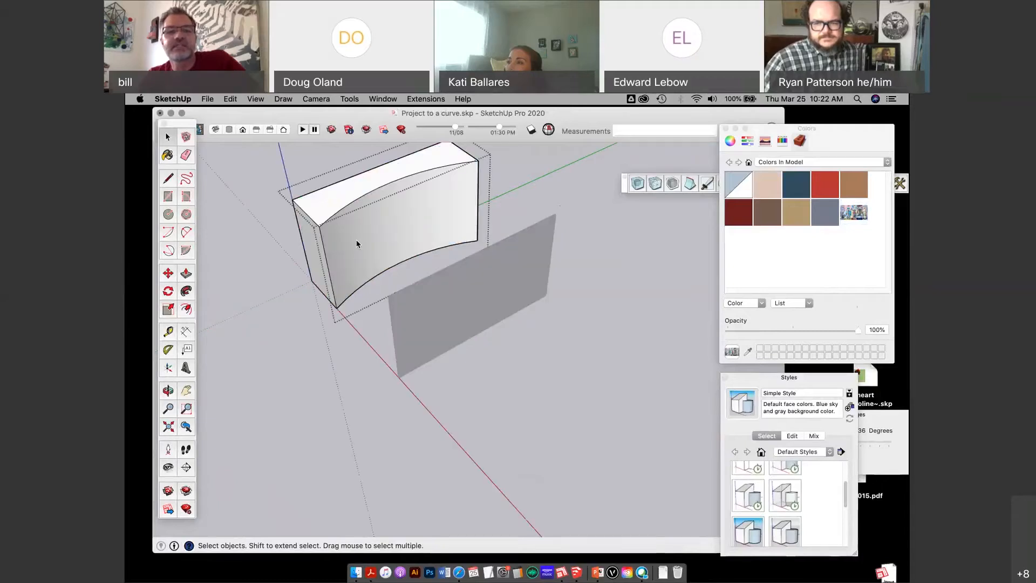
# Step: Explode the curved block's group and clear the selection
pyautogui.click(361, 243)
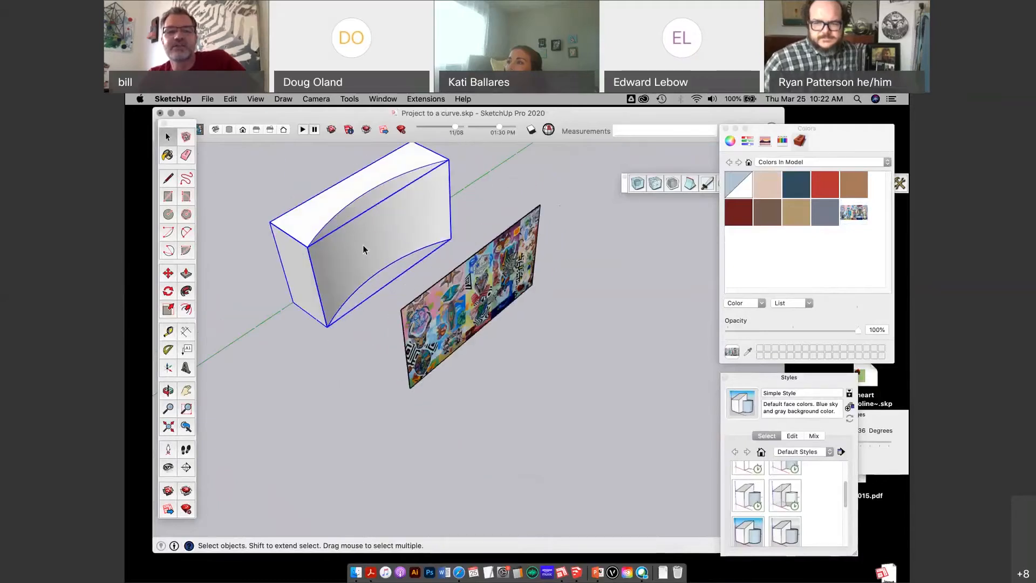
pyautogui.rightClick(363, 244)
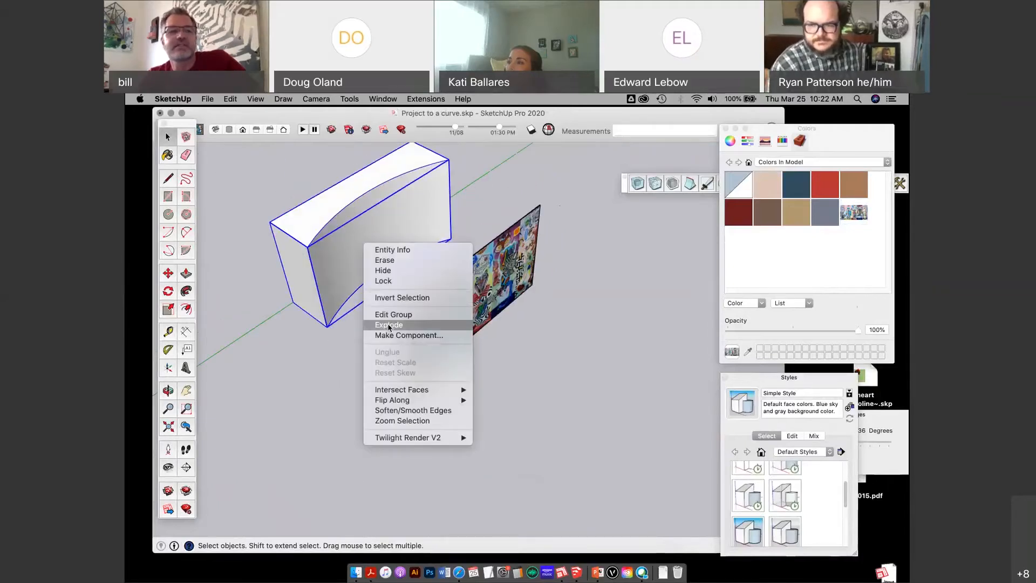
pyautogui.click(389, 324)
pyautogui.click(241, 174)
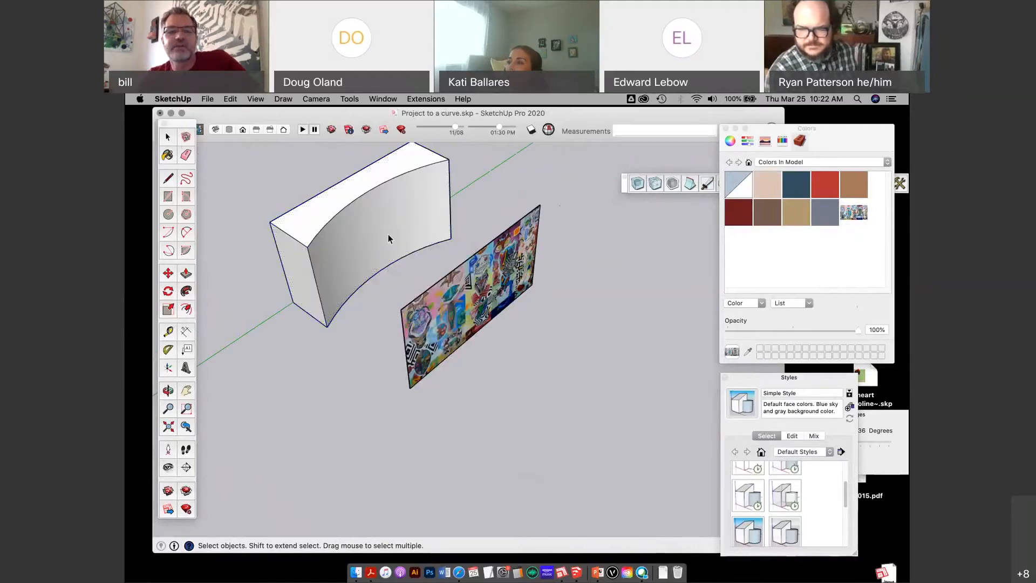
pyautogui.moveTo(389, 238); pyautogui.dragTo(351, 226, button='middle')
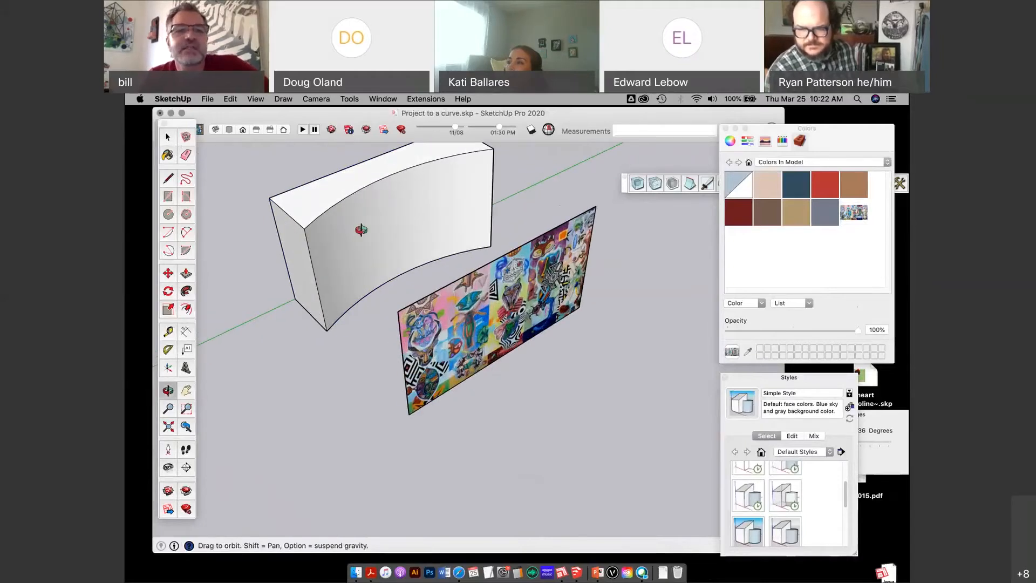
pyautogui.moveTo(361, 230); pyautogui.dragTo(367, 240)
pyautogui.press('space')
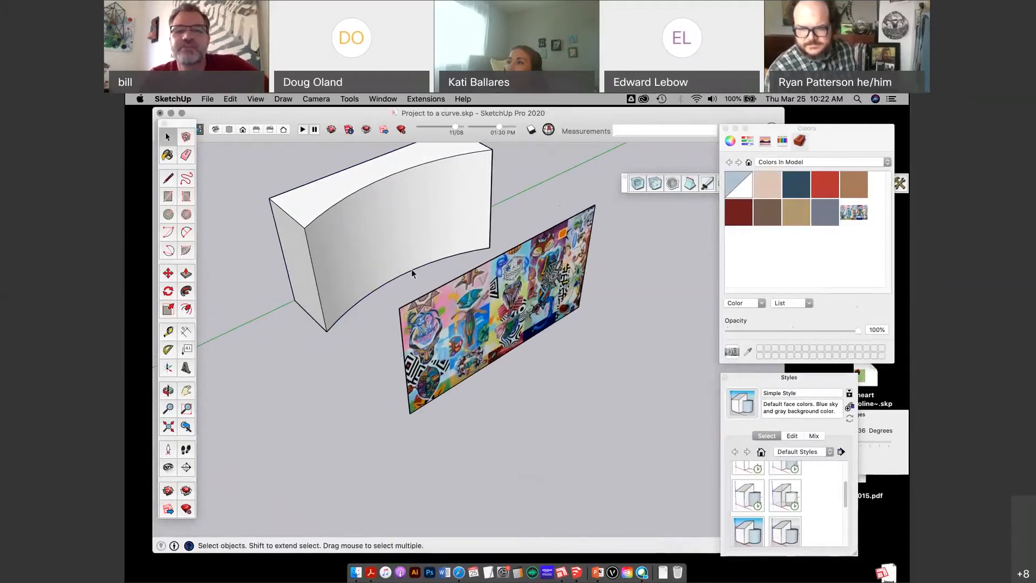
# Step: Paint the concave front face of the curved block with the mural material and compare it with the flat mural
pyautogui.press('b')
pyautogui.click(386, 249)
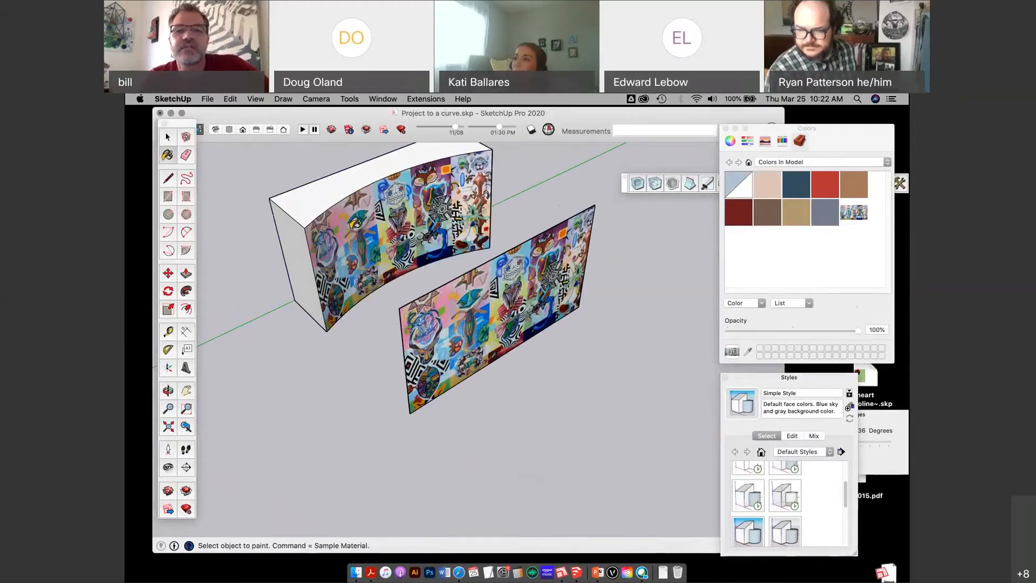
pyautogui.moveTo(355, 223); pyautogui.dragTo(425, 275, button='middle')
pyautogui.scroll(-3, 426, 275)
pyautogui.click(168, 138)
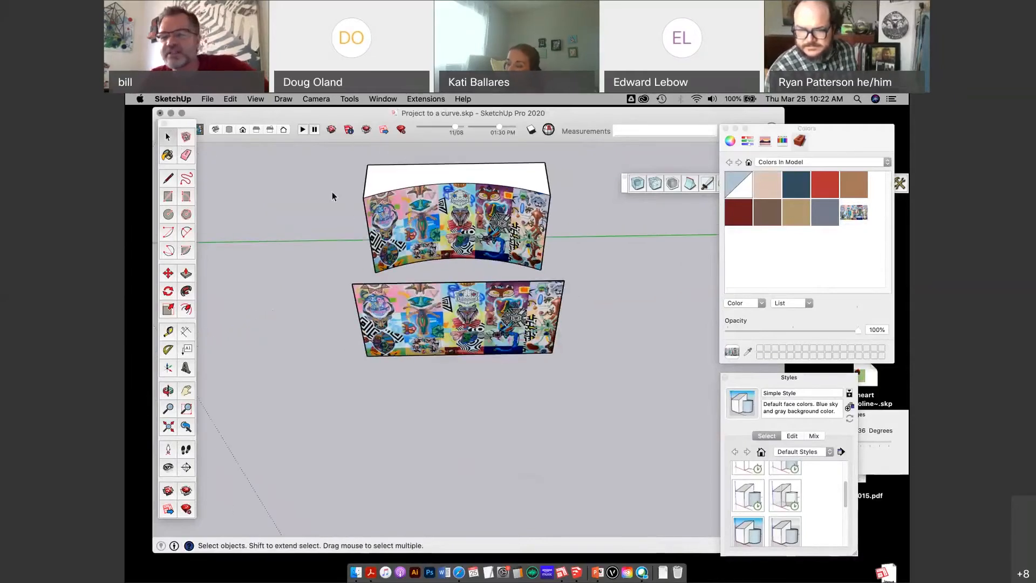
pyautogui.scroll(-2, 480, 286)
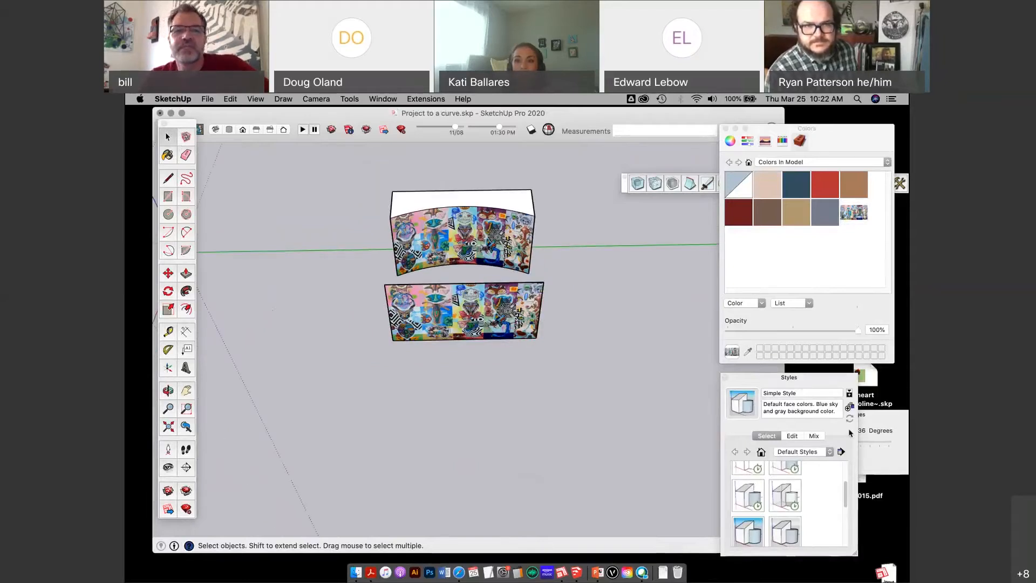
pyautogui.moveTo(346, 164); pyautogui.dragTo(581, 370)
pyautogui.moveTo(504, 354); pyautogui.dragTo(540, 346, button='middle')
pyautogui.moveTo(464, 313); pyautogui.dragTo(490, 287, button='middle')
pyautogui.scroll(-4, 490, 287)
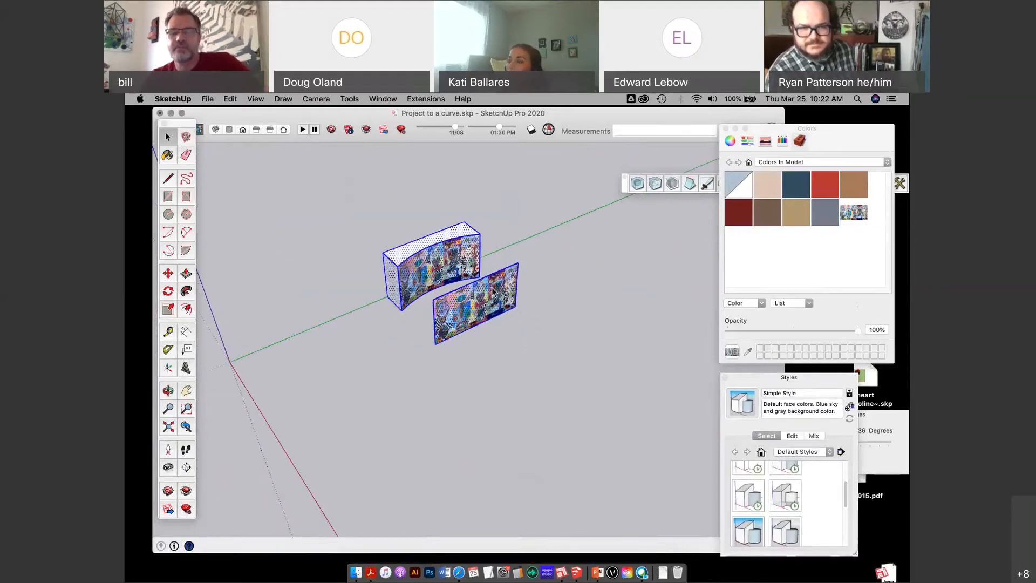
pyautogui.moveTo(626, 124); pyautogui.dragTo(642, 140)
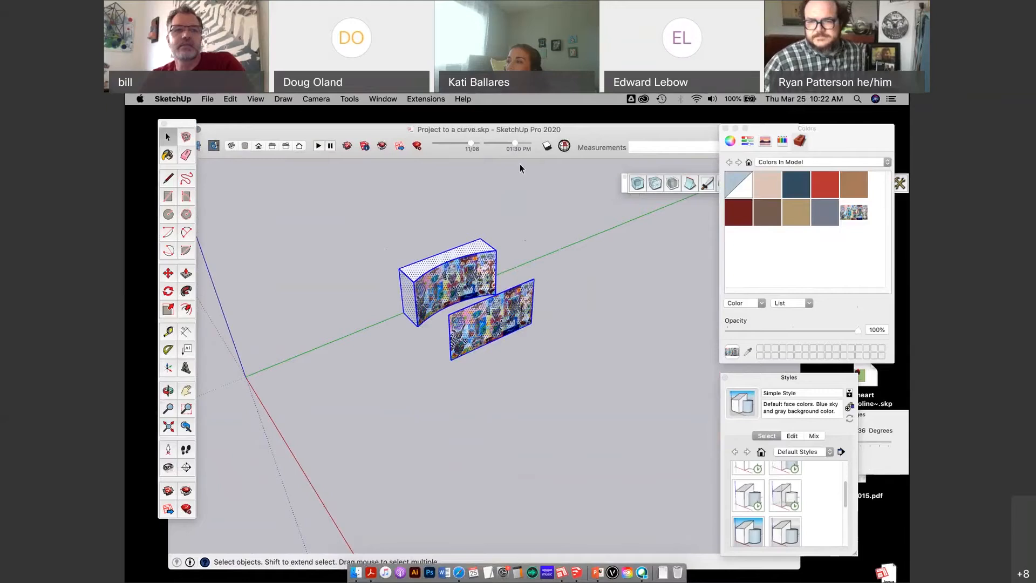
pyautogui.click(322, 249)
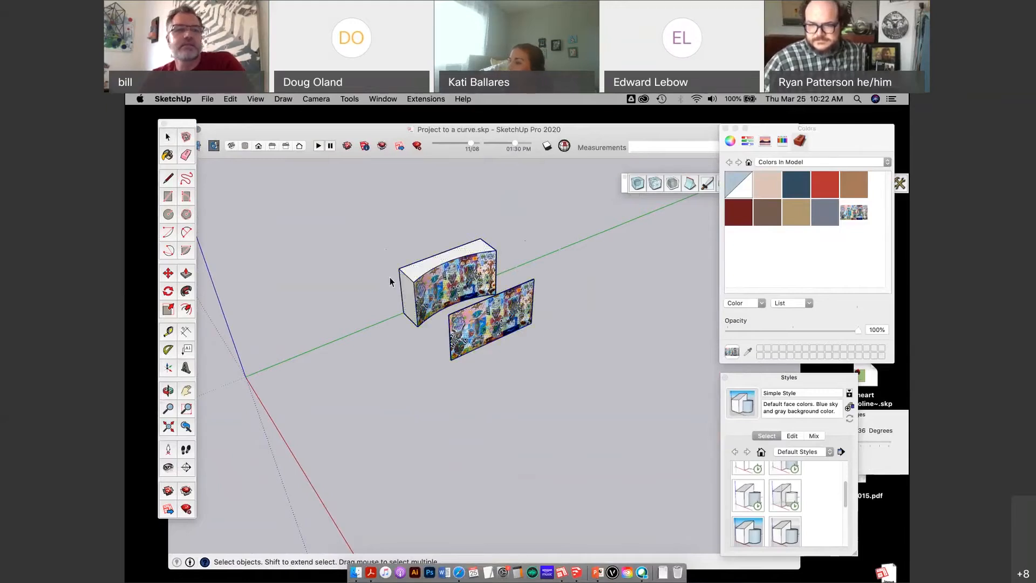
# Step: Draw a large rectangle on the ground near the origin and Push/Pull it up into a tall box
pyautogui.moveTo(388, 277); pyautogui.dragTo(360, 317, button='middle')
pyautogui.press('r')
pyautogui.click(280, 380)
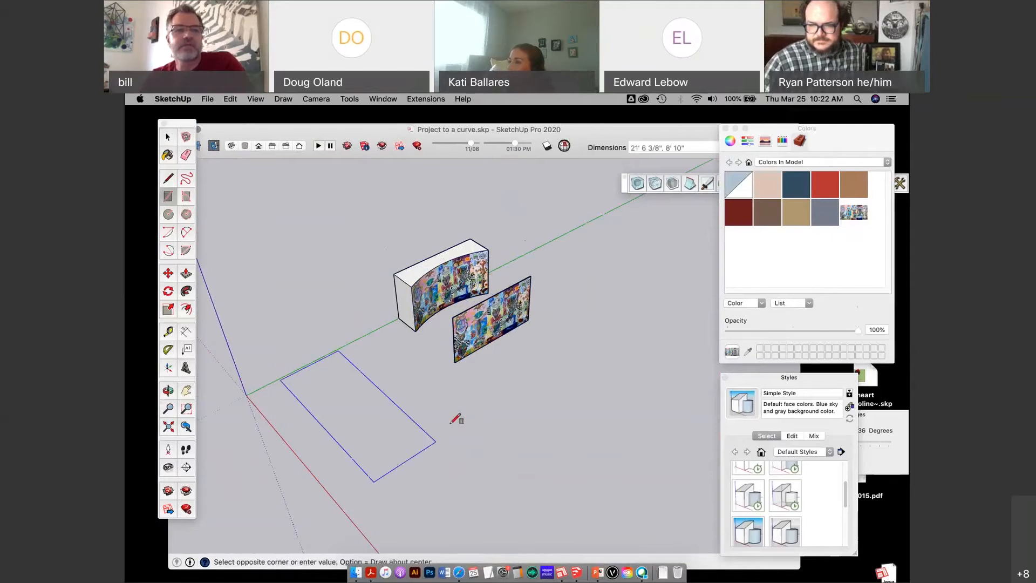
pyautogui.click(451, 422)
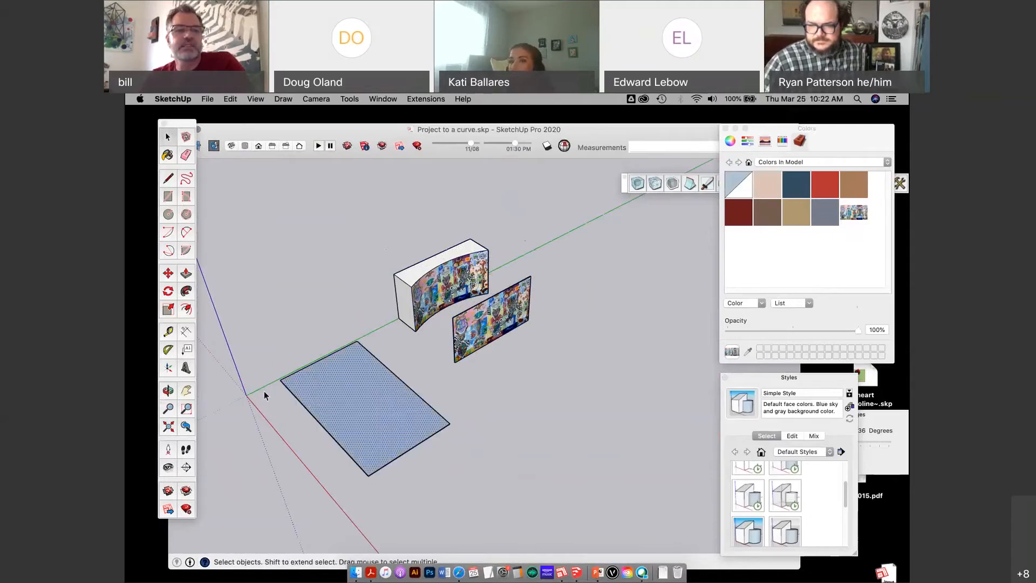
pyautogui.press('p')
pyautogui.moveTo(420, 409); pyautogui.dragTo(493, 386, button='middle')
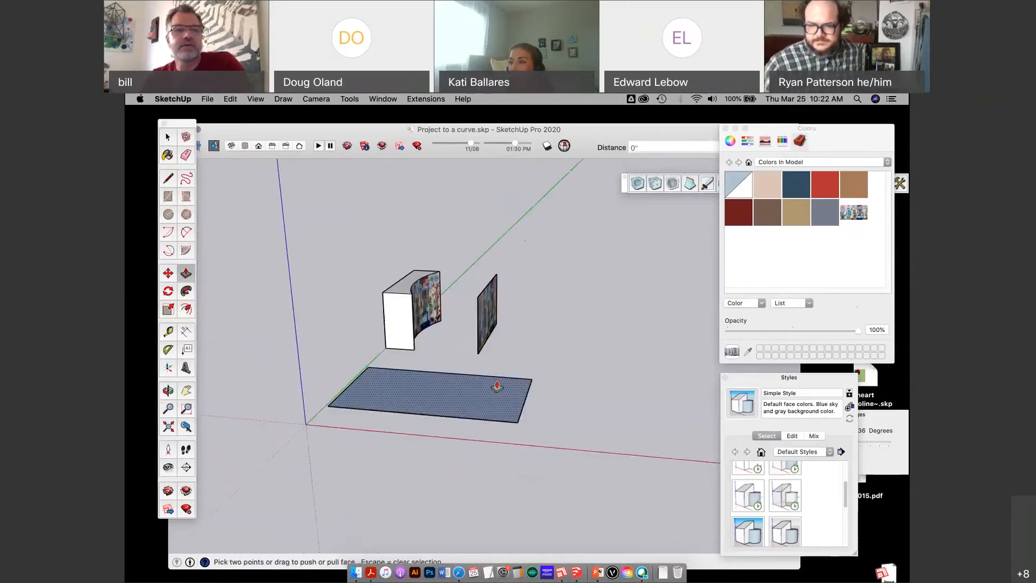
pyautogui.click(493, 386)
pyautogui.press('space')
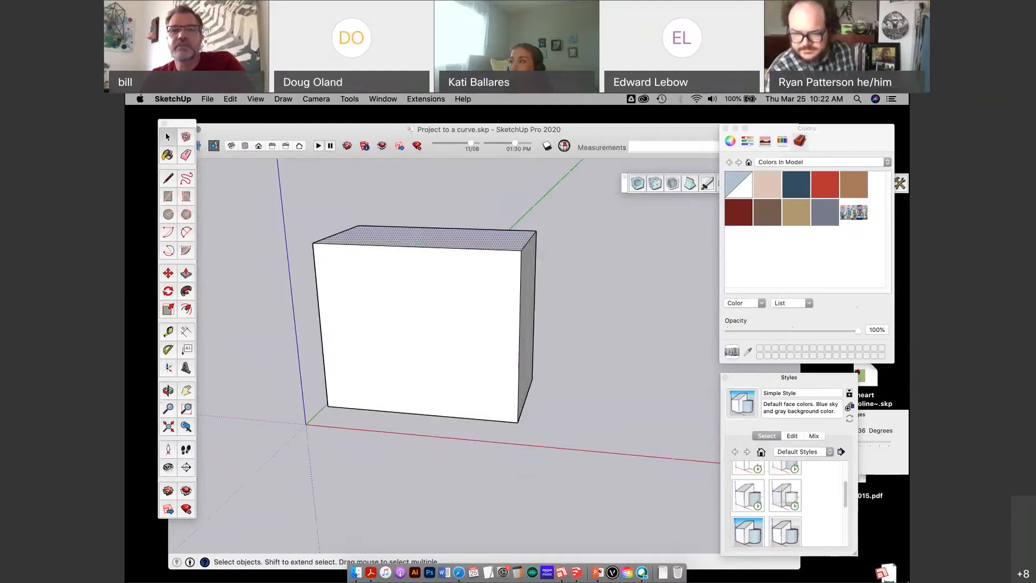
# Step: Import the mural JPG from the desktop onto the front face of the tall box and delete the placed image
pyautogui.moveTo(538, 119); pyautogui.dragTo(484, 119)
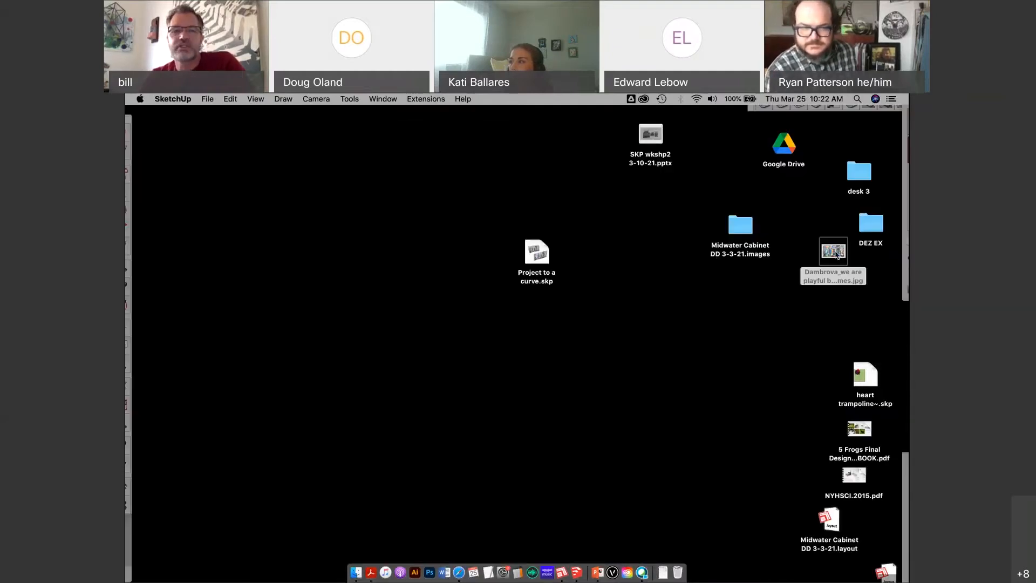
pyautogui.moveTo(907, 581)
pyautogui.moveTo(896, 576); pyautogui.dragTo(380, 374)
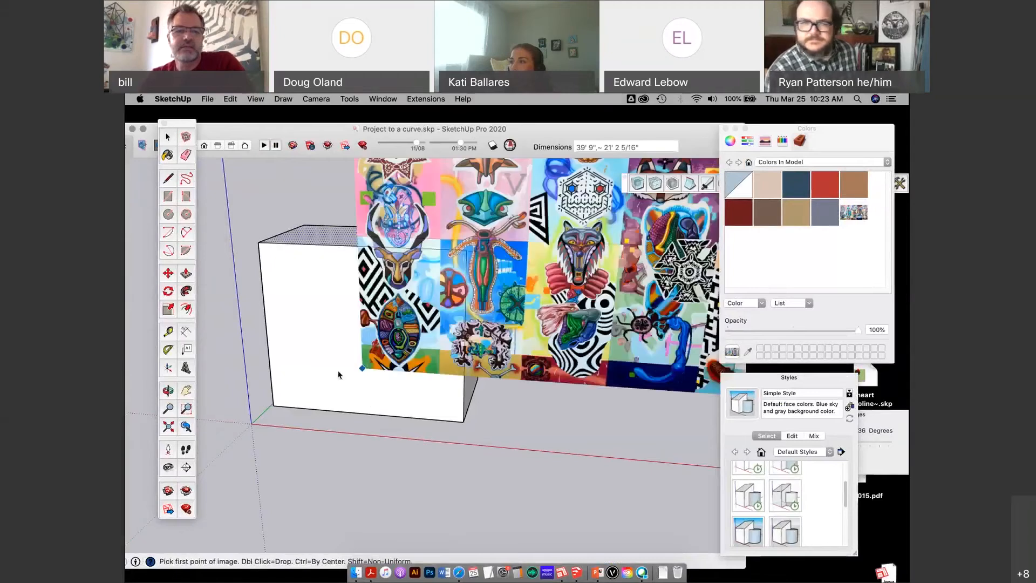
pyautogui.click(301, 382)
pyautogui.click(419, 310)
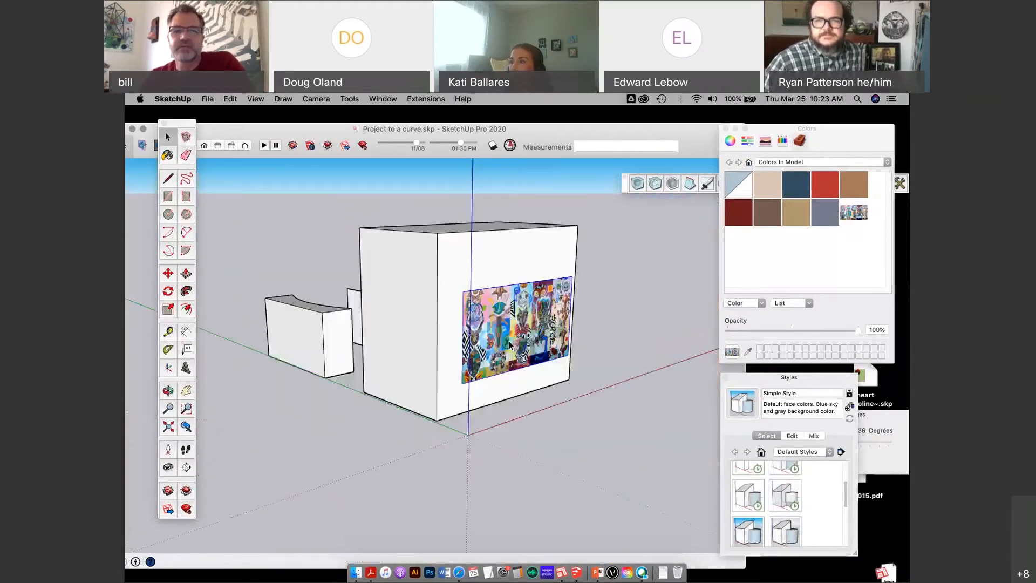
pyautogui.scroll(4, 510, 345)
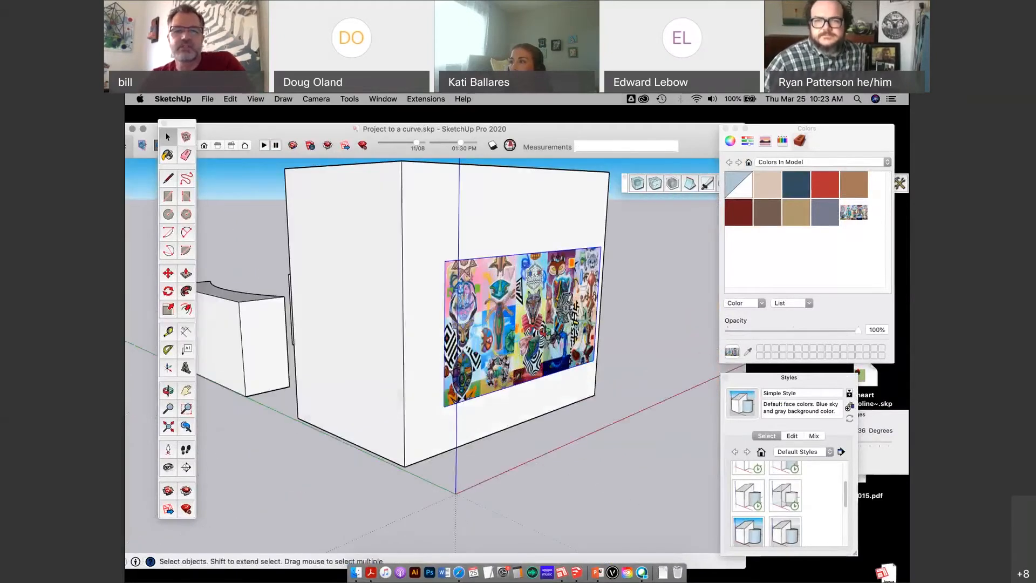
pyautogui.moveTo(510, 345); pyautogui.dragTo(465, 370, button='middle')
pyautogui.scroll(-5, 465, 370)
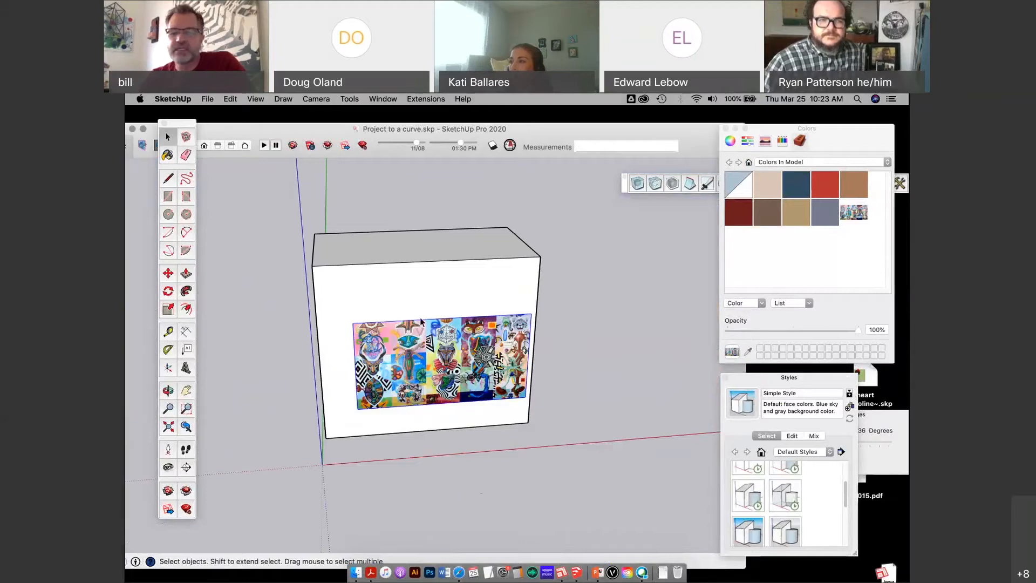
pyautogui.press('Delete')
# Step: Draw a 14' by 14' square on the front face of the tall box
pyautogui.press('r')
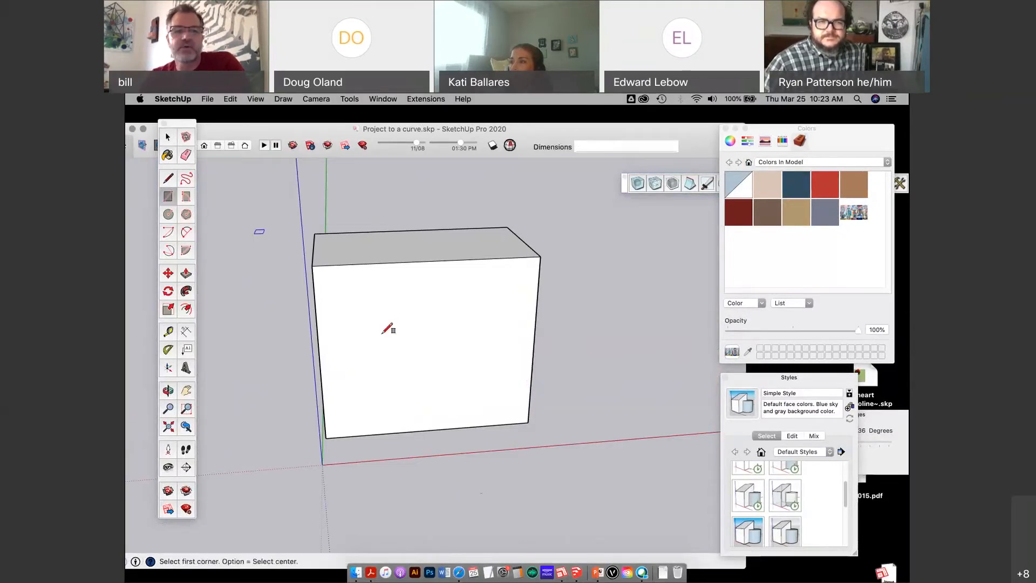
pyautogui.click(342, 403)
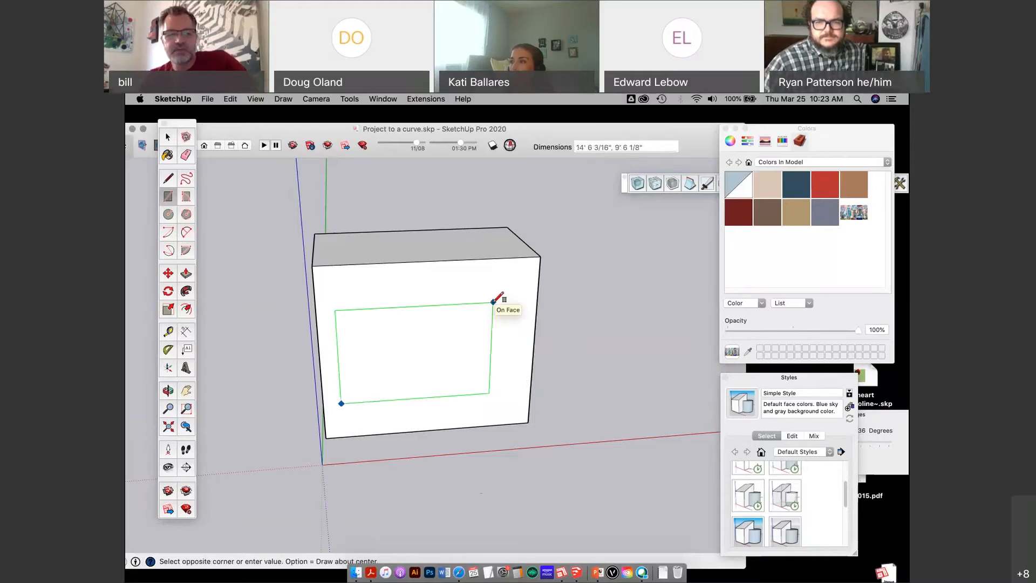
pyautogui.write('14')
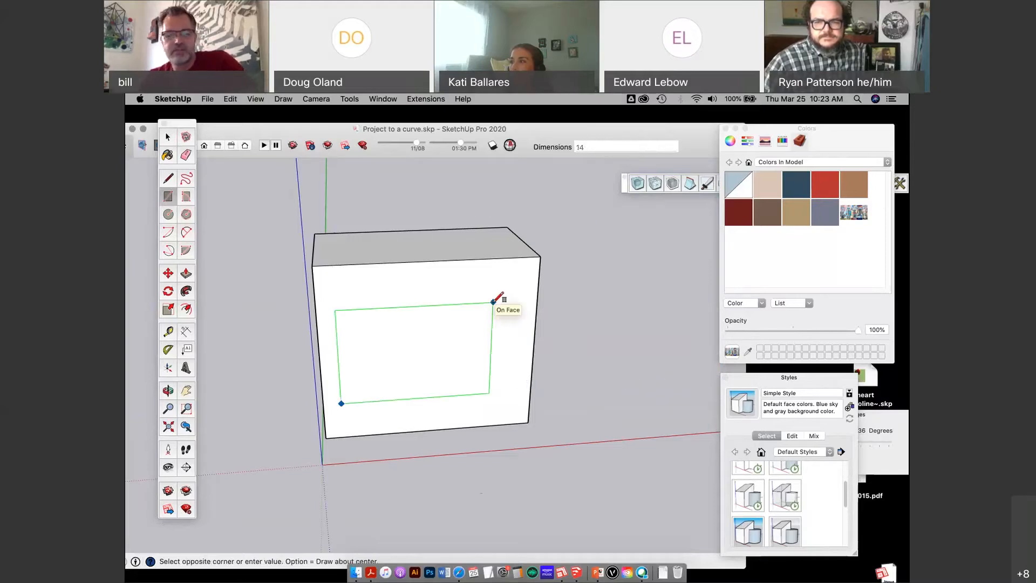
pyautogui.write("',")
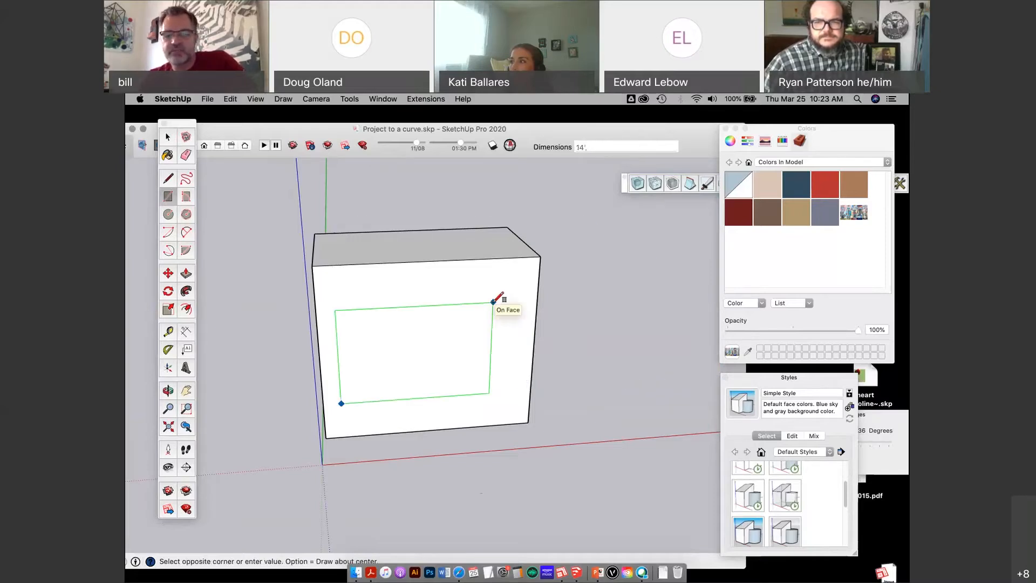
pyautogui.write("14'")
pyautogui.press('Return')
pyautogui.moveTo(499, 321); pyautogui.dragTo(437, 302, button='middle')
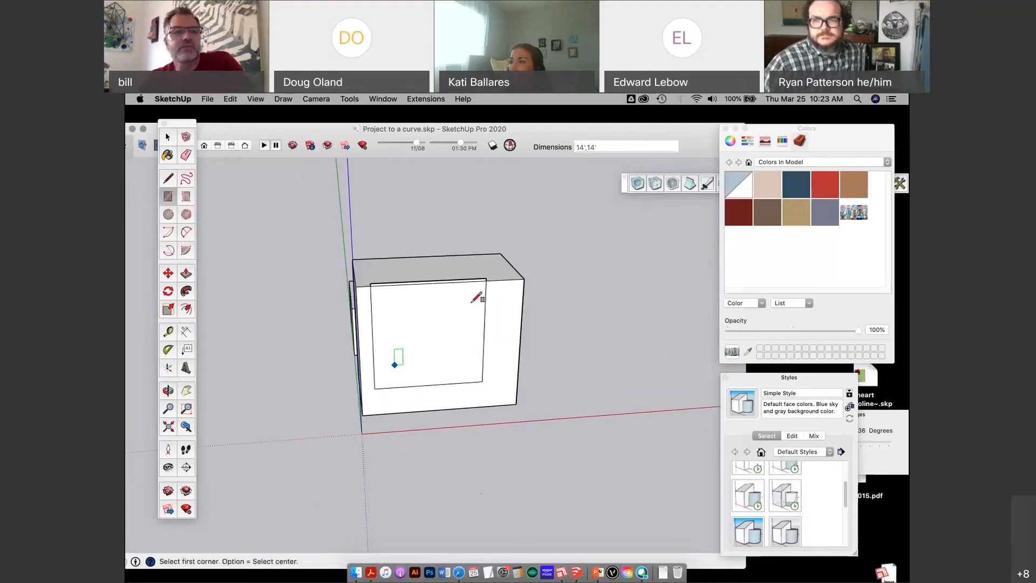
pyautogui.press('space')
# Step: Copy the whole curved mural block to a free spot about 18' 3" away and clear the selection
pyautogui.moveTo(412, 233); pyautogui.dragTo(551, 413, button='middle')
pyautogui.moveTo(549, 409); pyautogui.dragTo(551, 410)
pyautogui.moveTo(529, 197); pyautogui.dragTo(487, 218, button='middle')
pyautogui.scroll(3, 487, 218)
pyautogui.click(487, 218)
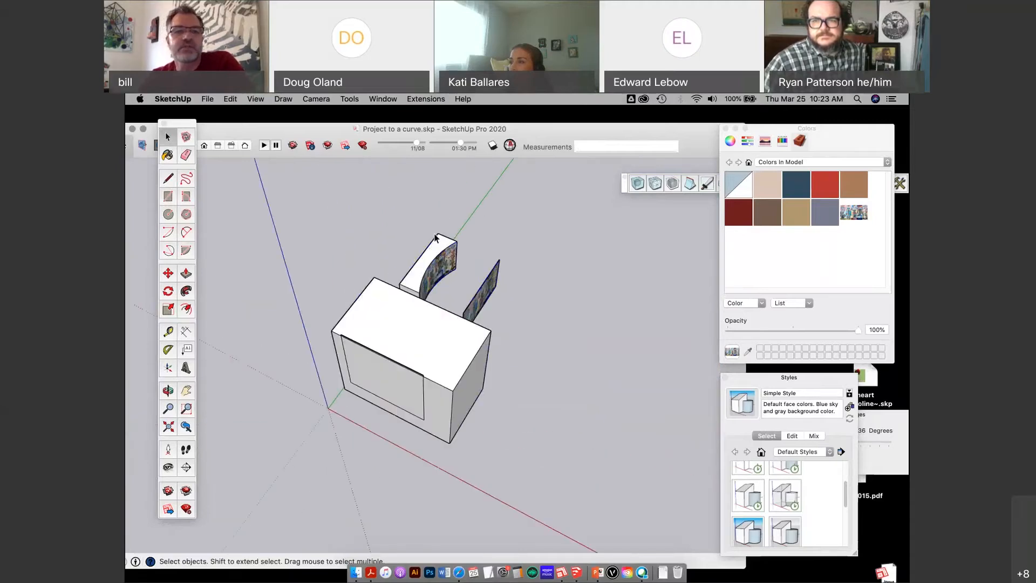
pyautogui.moveTo(435, 237); pyautogui.dragTo(375, 321, button='middle')
pyautogui.click(426, 319)
pyautogui.press('m')
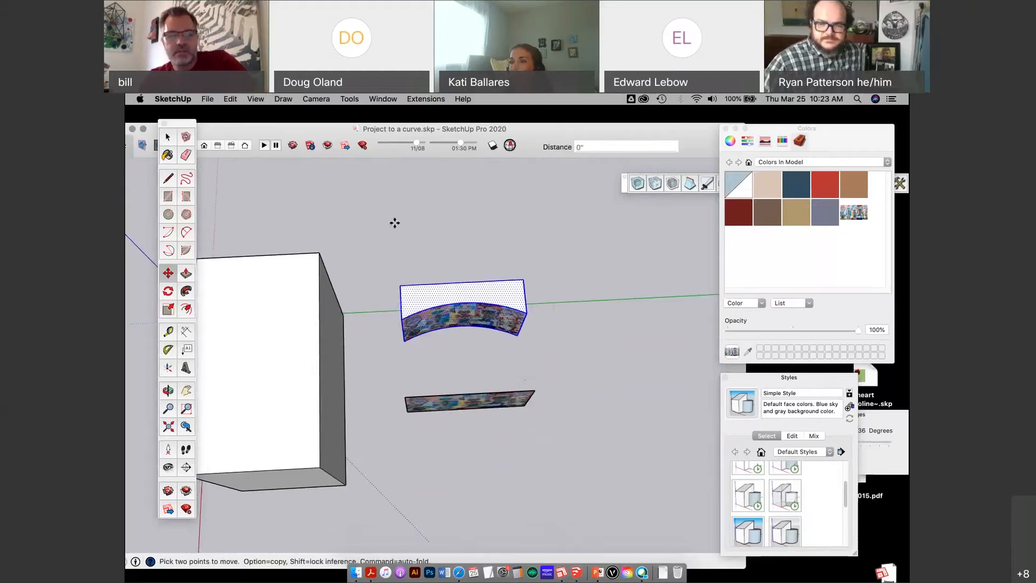
pyautogui.click(336, 237)
pyautogui.press('alt')
pyautogui.click(453, 167)
pyautogui.scroll(-3, 454, 275)
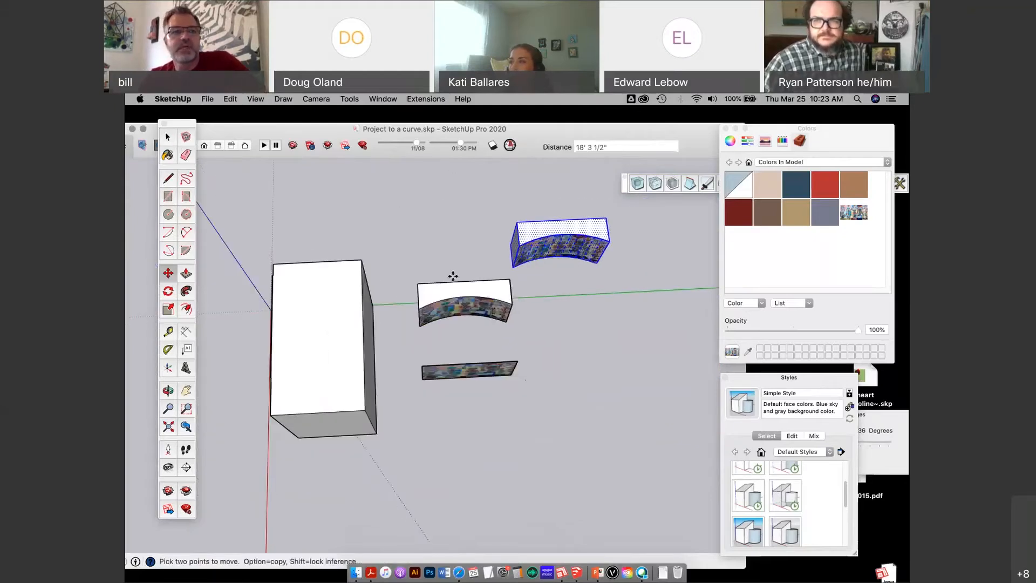
pyautogui.click(168, 137)
pyautogui.click(604, 313)
# Step: Delete the flat mural face in front of the original curved block
pyautogui.moveTo(605, 313); pyautogui.dragTo(328, 208, button='middle')
pyautogui.moveTo(498, 376); pyautogui.dragTo(442, 402, button='middle')
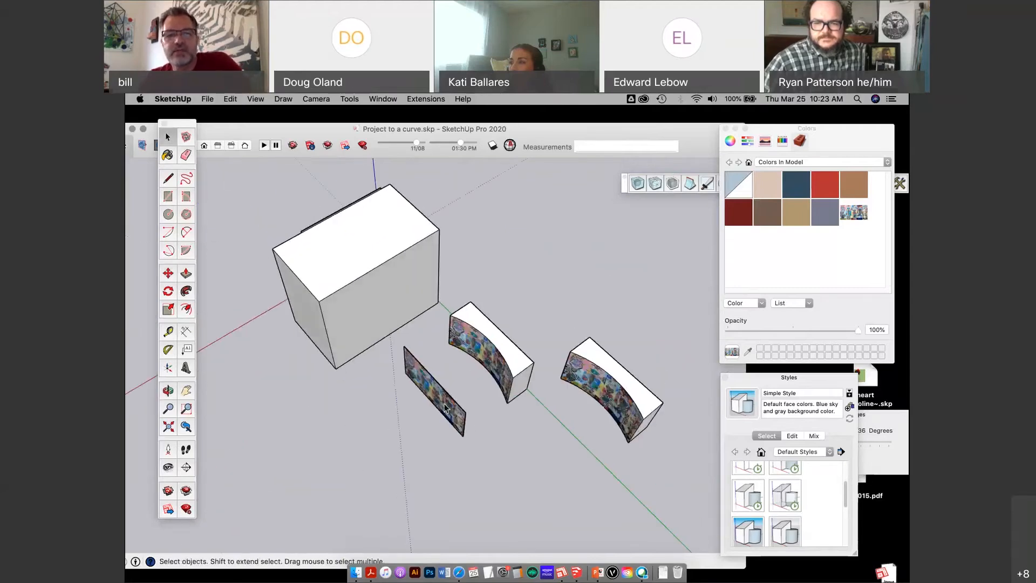
pyautogui.moveTo(381, 341); pyautogui.dragTo(483, 455)
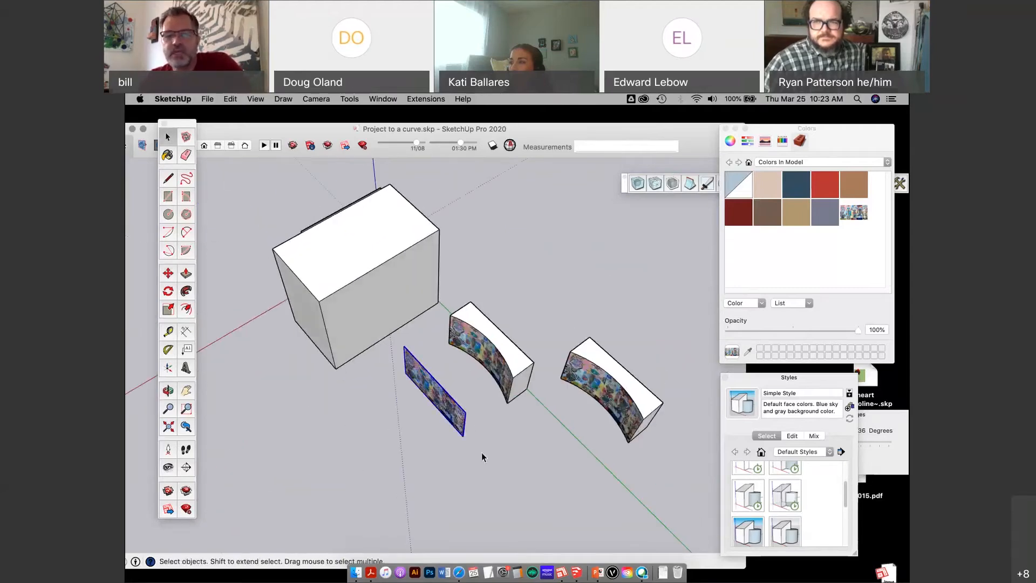
pyautogui.press('Delete')
# Step: Group the copied curved block and rotate it 75° about its vertical axis
pyautogui.moveTo(594, 400); pyautogui.dragTo(598, 377, button='middle')
pyautogui.moveTo(545, 318); pyautogui.dragTo(687, 479)
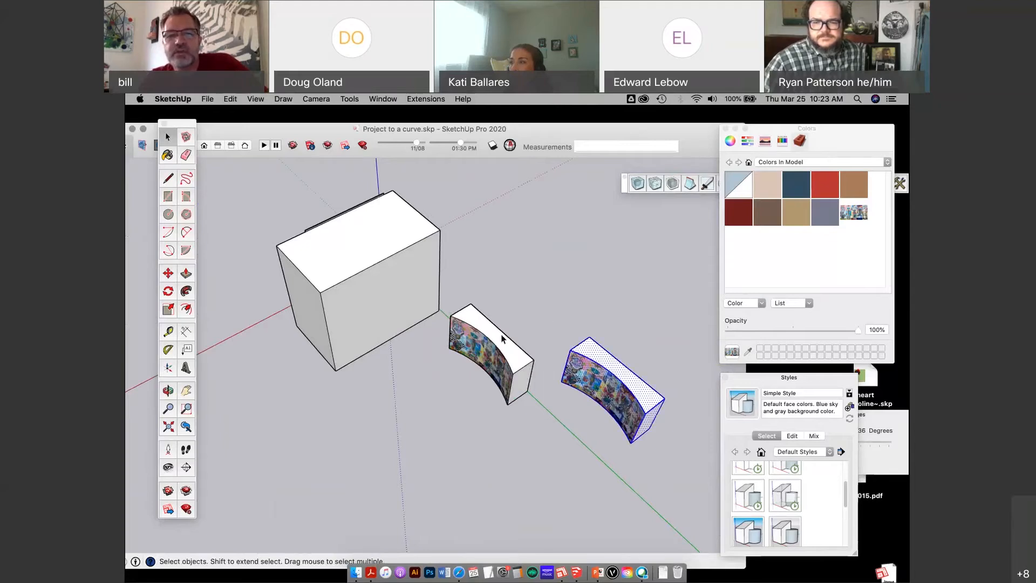
pyautogui.scroll(5, 502, 338)
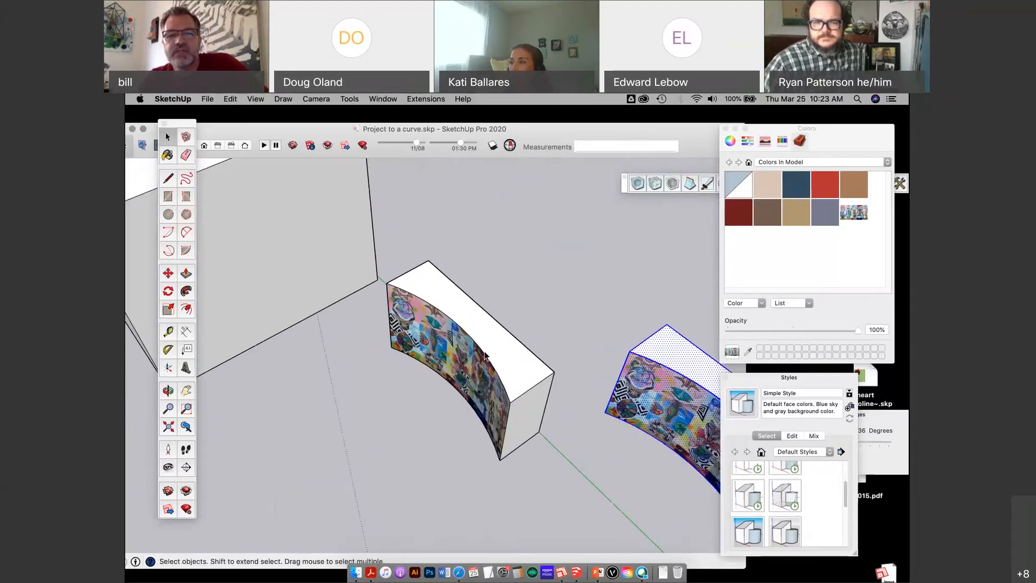
pyautogui.scroll(-5, 509, 351)
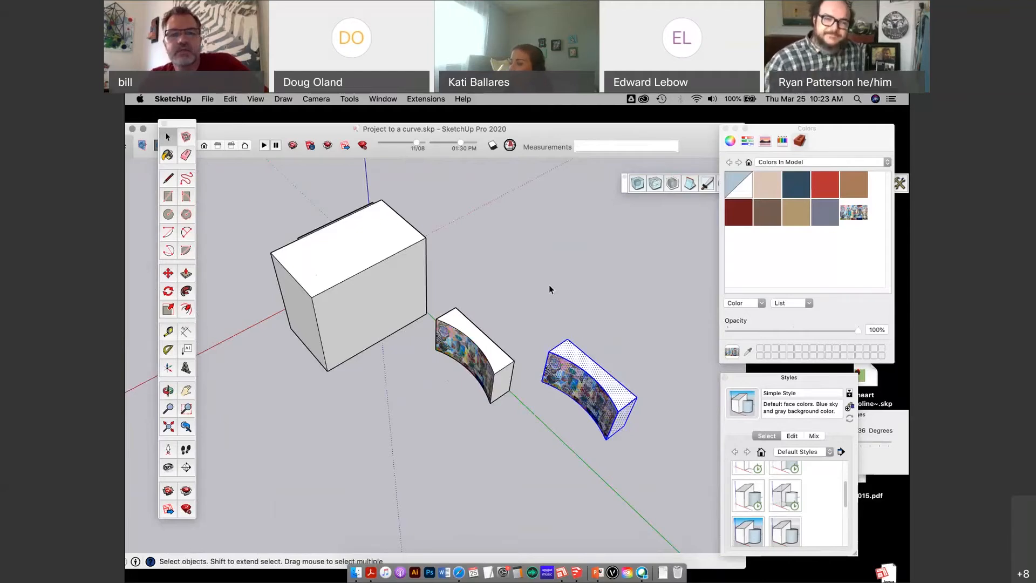
pyautogui.click(185, 274)
pyautogui.click(170, 293)
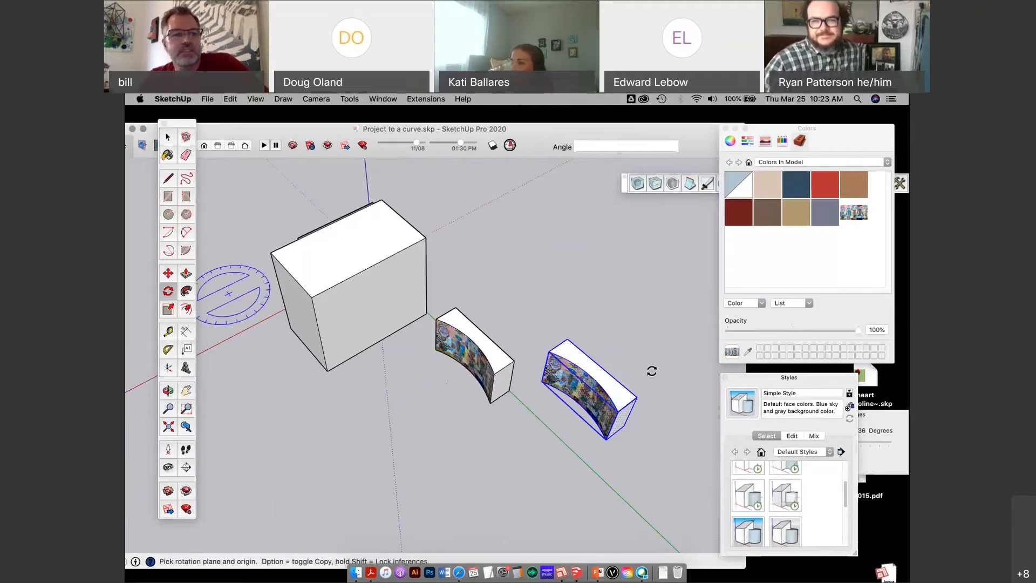
pyautogui.click(589, 367)
pyautogui.click(543, 385)
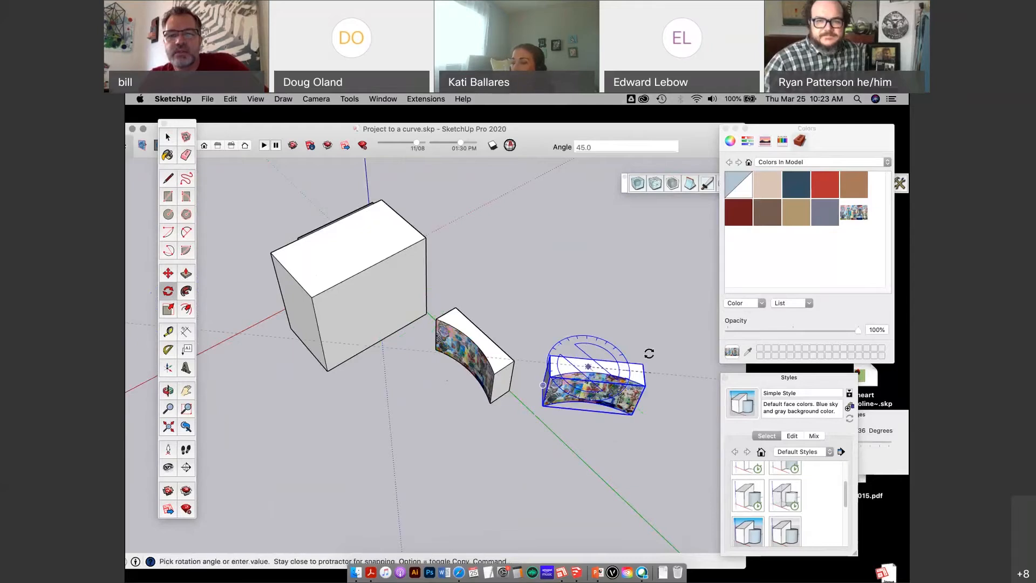
pyautogui.click(648, 336)
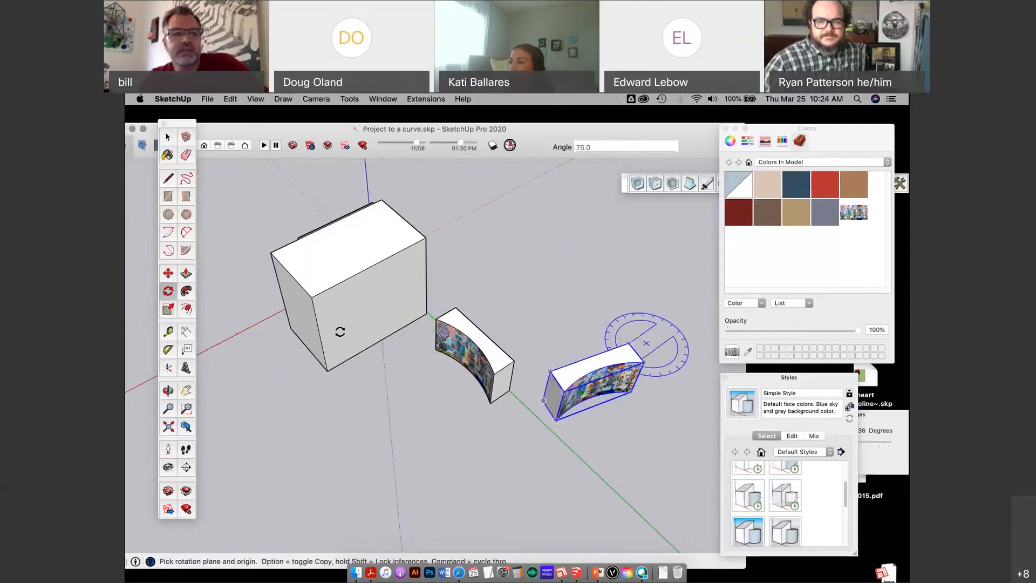
# Step: Move the rotated copy about 15' 11" so it crosses the middle of the original curved block, and select it again
pyautogui.press('m')
pyautogui.click(663, 426)
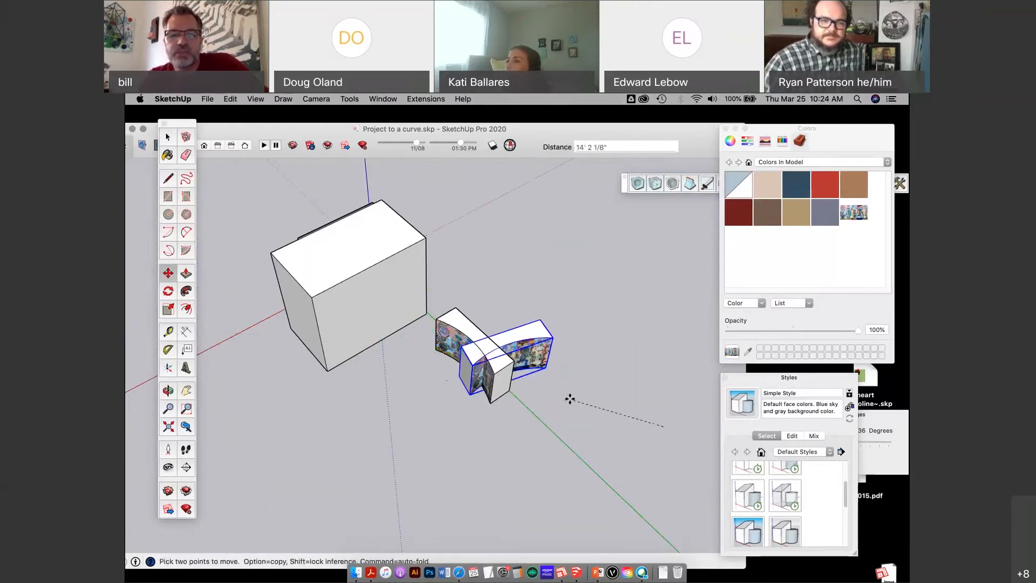
pyautogui.click(562, 396)
pyautogui.press('q')
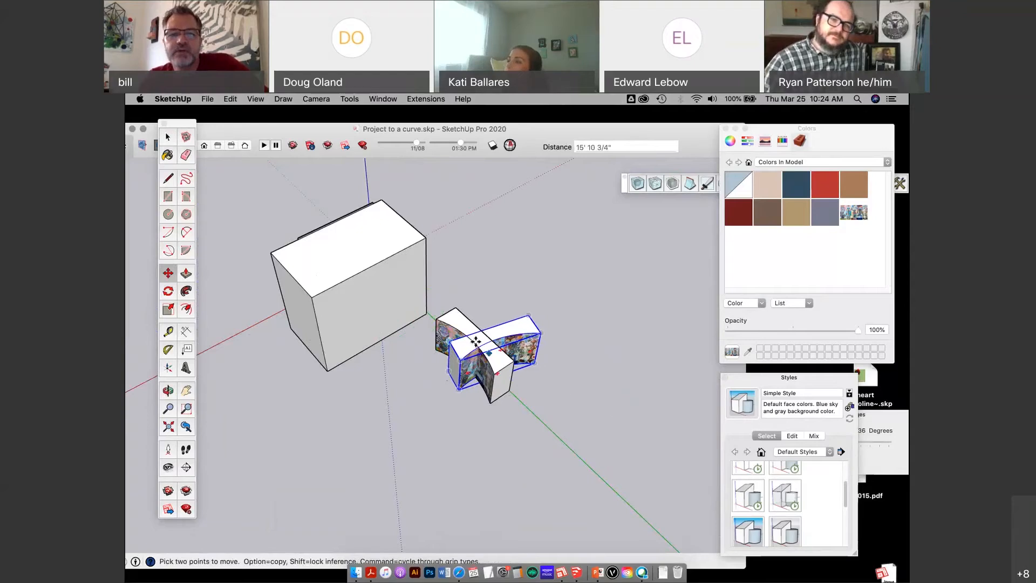
pyautogui.scroll(3, 486, 343)
pyautogui.scroll(3, 497, 345)
pyautogui.press('m')
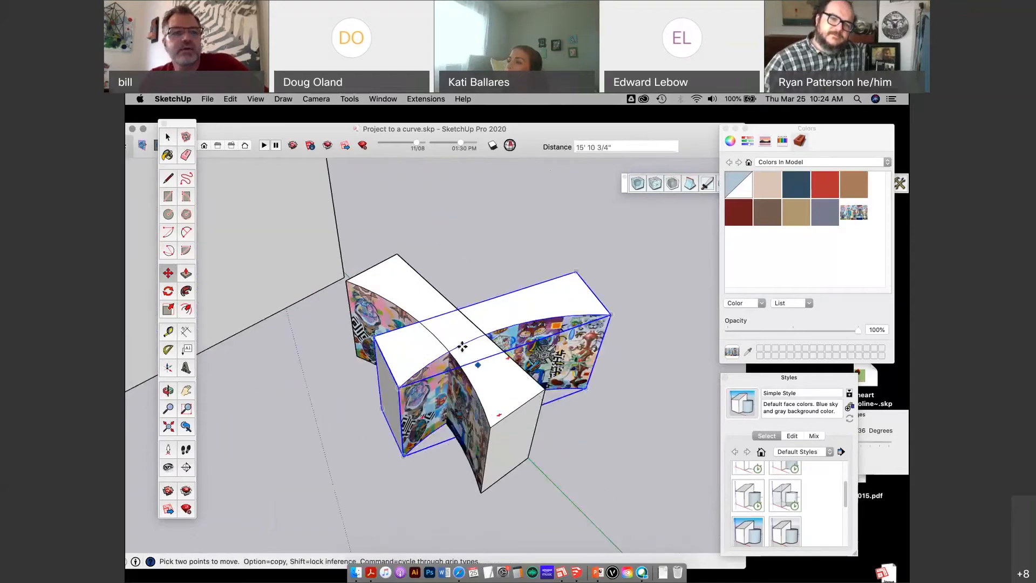
pyautogui.press('space')
pyautogui.click(431, 199)
pyautogui.moveTo(518, 310); pyautogui.dragTo(516, 309, button='middle')
pyautogui.click(516, 309)
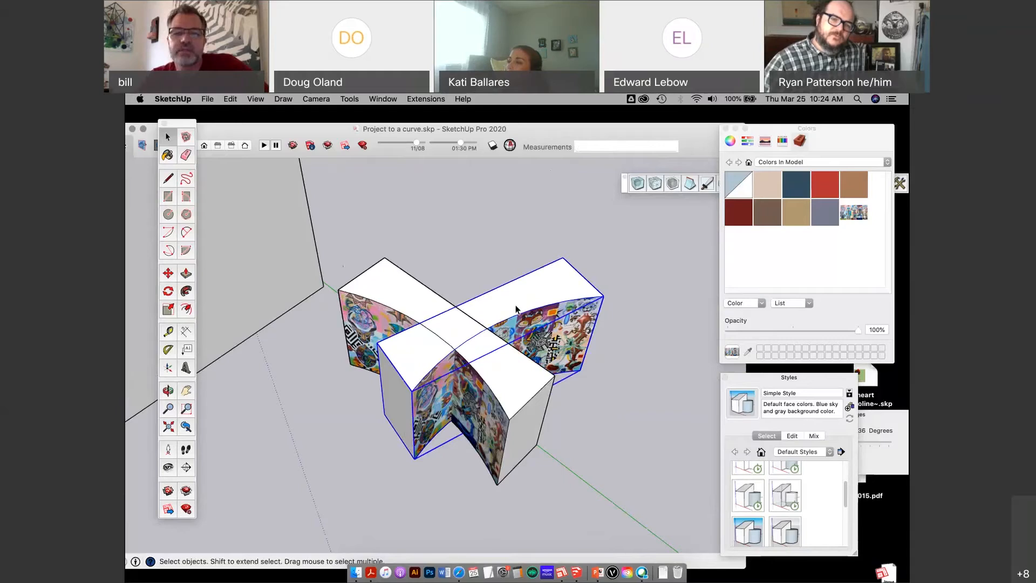
# Step: Explode the rotated block's group and clear the selection
pyautogui.rightClick(516, 307)
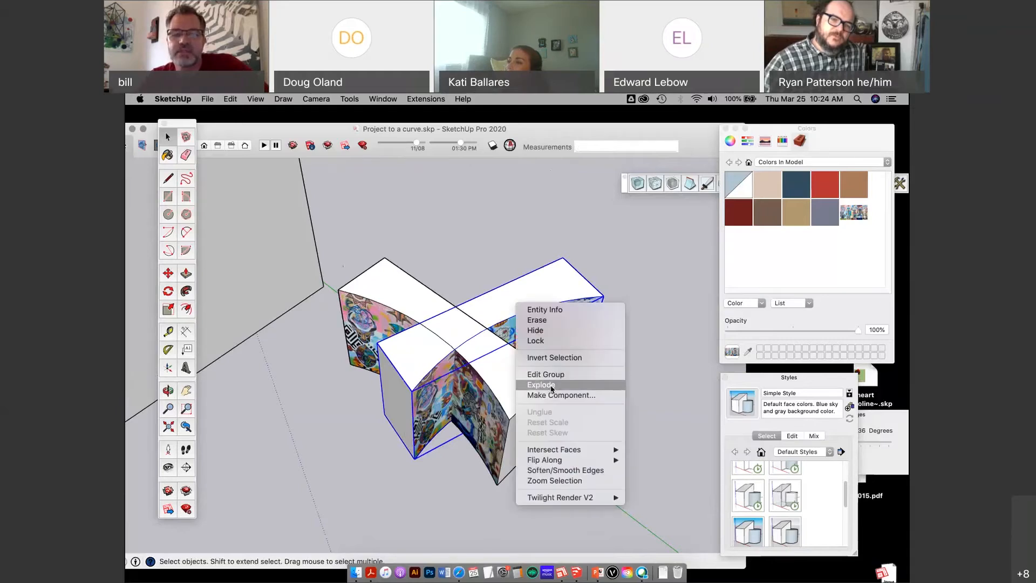
pyautogui.click(551, 388)
pyautogui.click(485, 221)
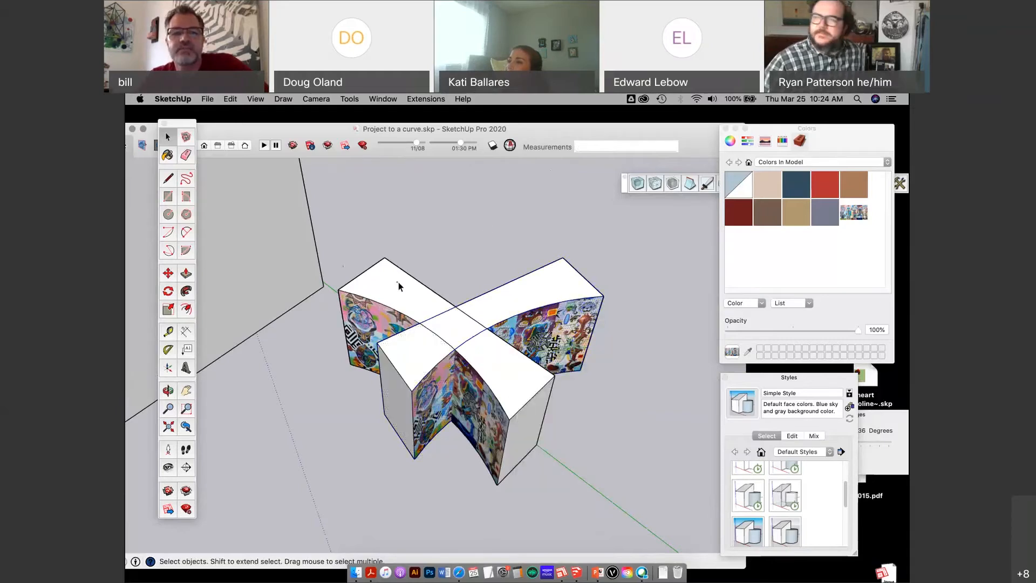
pyautogui.moveTo(477, 298); pyautogui.dragTo(461, 335, button='middle')
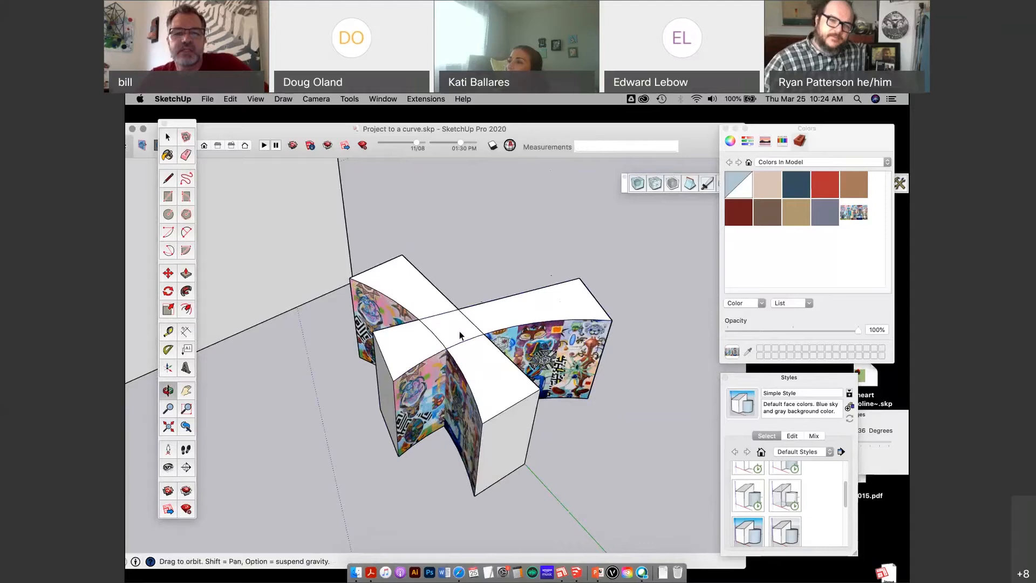
# Step: Try to move the exploded block's curved mural face away from the crossing
pyautogui.click(429, 401)
pyautogui.click(167, 275)
pyautogui.click(397, 421)
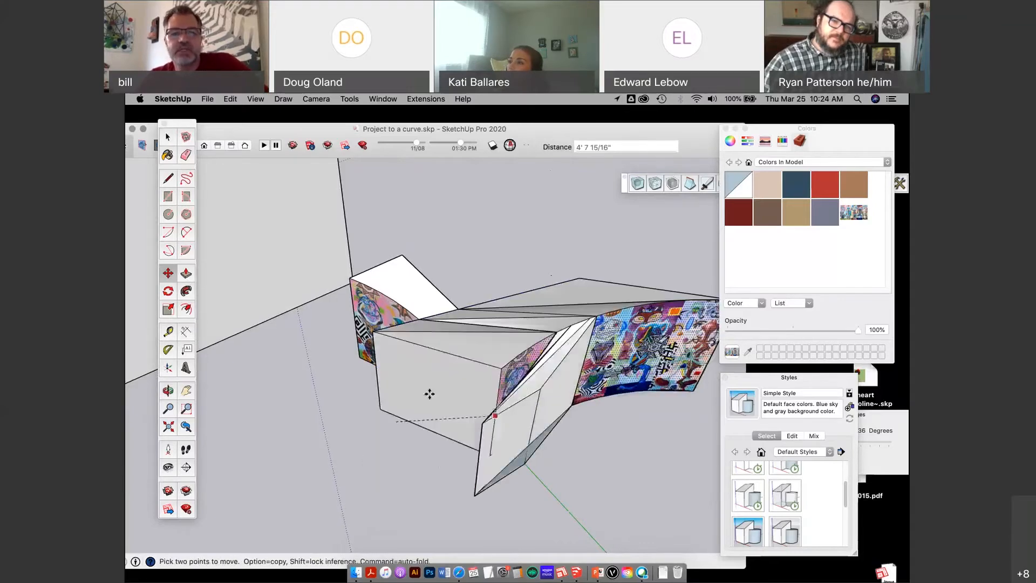
pyautogui.click(402, 426)
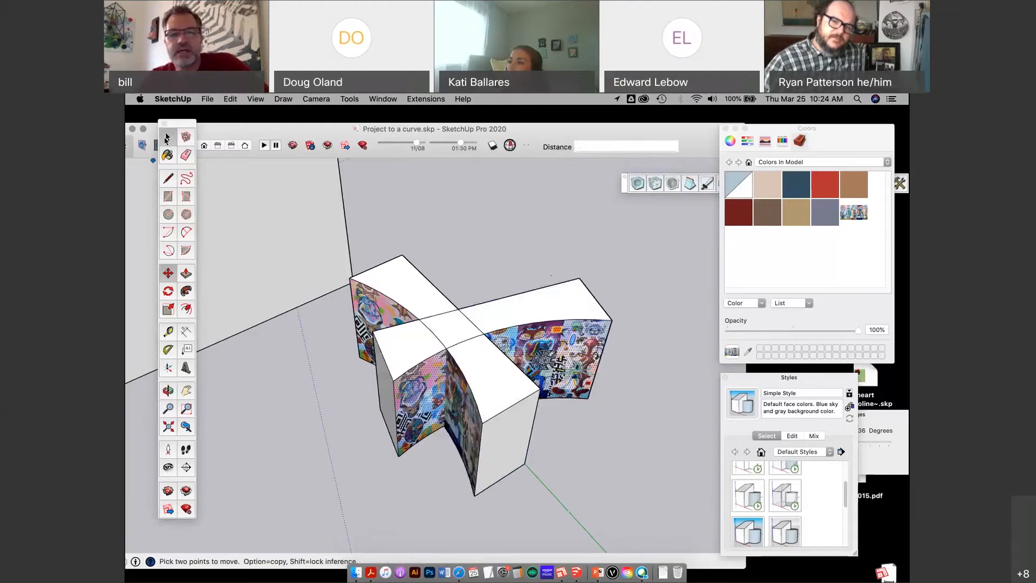
pyautogui.click(167, 138)
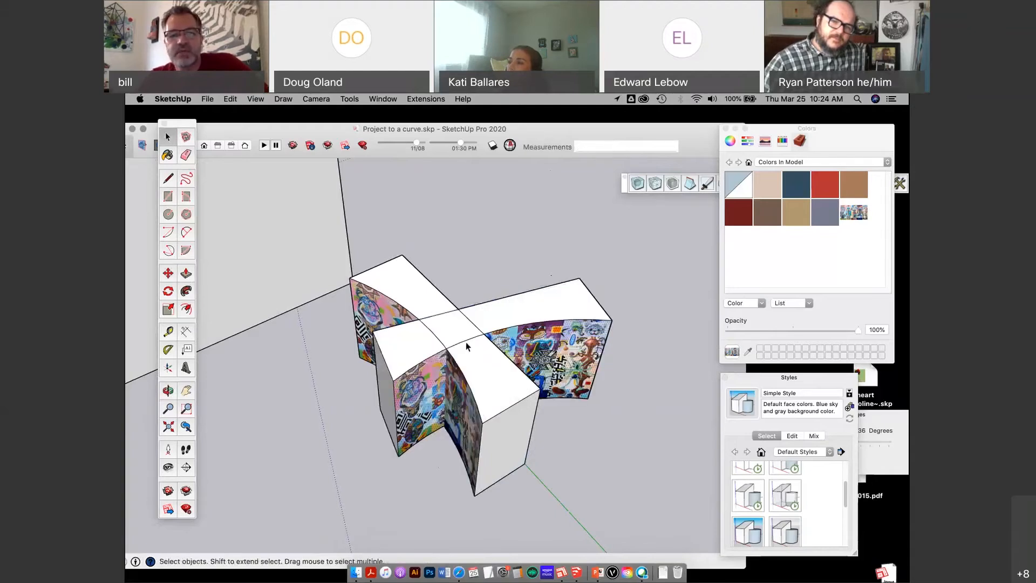
# Step: Select both crossing curved blocks and intersect their faces with the model
pyautogui.moveTo(467, 347); pyautogui.dragTo(453, 359, button='middle')
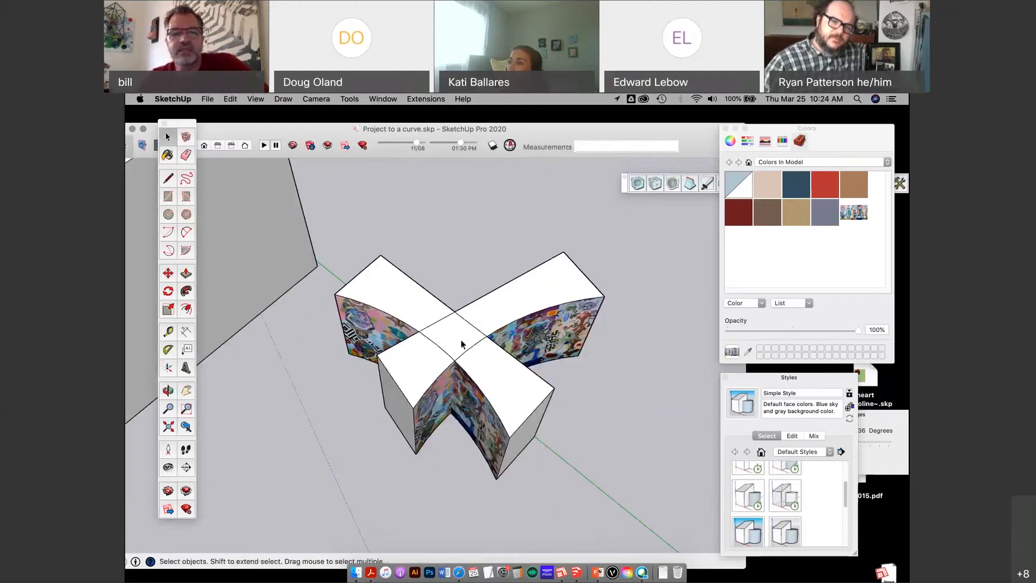
pyautogui.scroll(-3, 462, 344)
pyautogui.moveTo(336, 213); pyautogui.dragTo(619, 480)
pyautogui.moveTo(619, 480); pyautogui.dragTo(529, 402, button='middle')
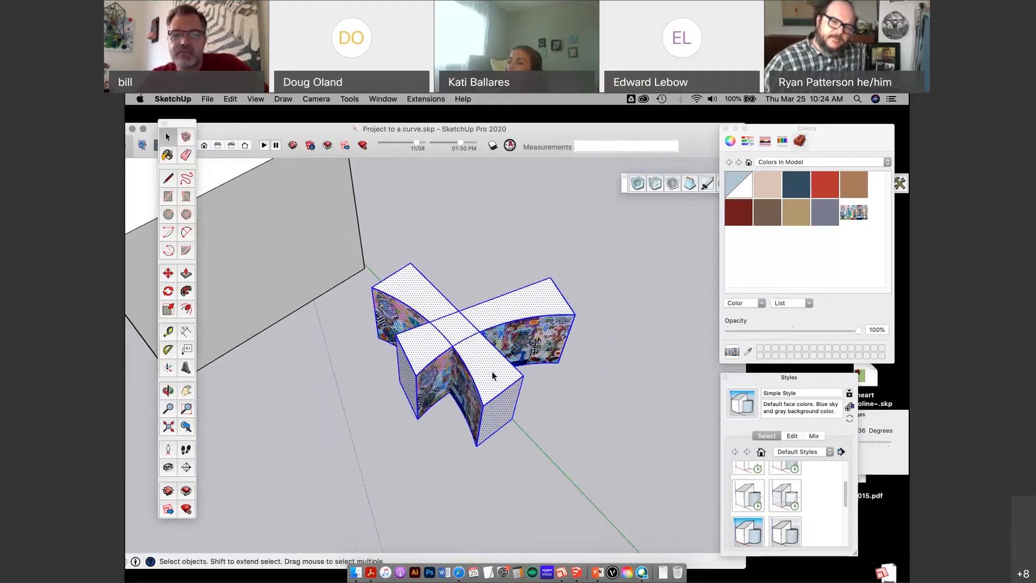
pyautogui.rightClick(489, 370)
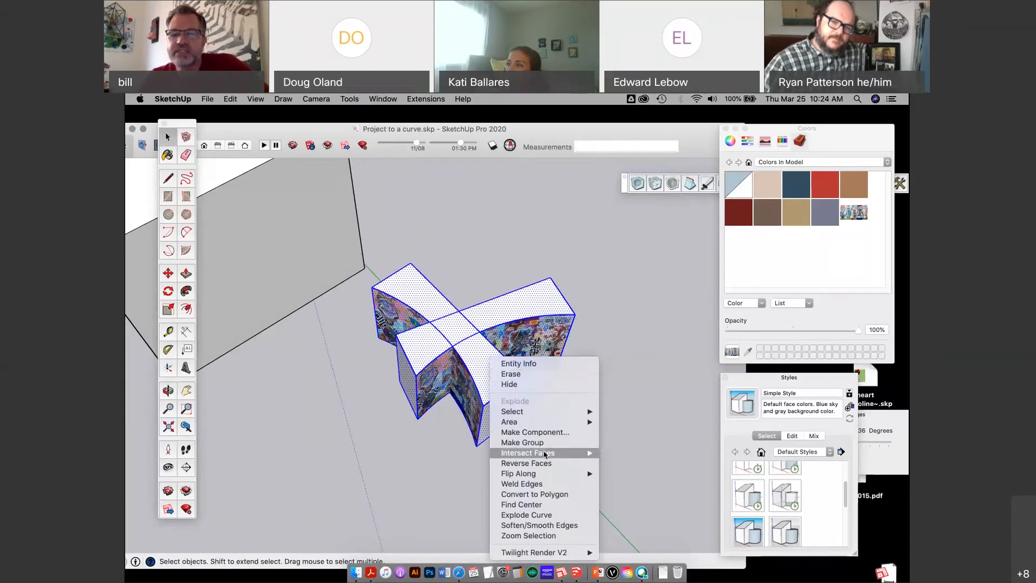
pyautogui.moveTo(546, 455)
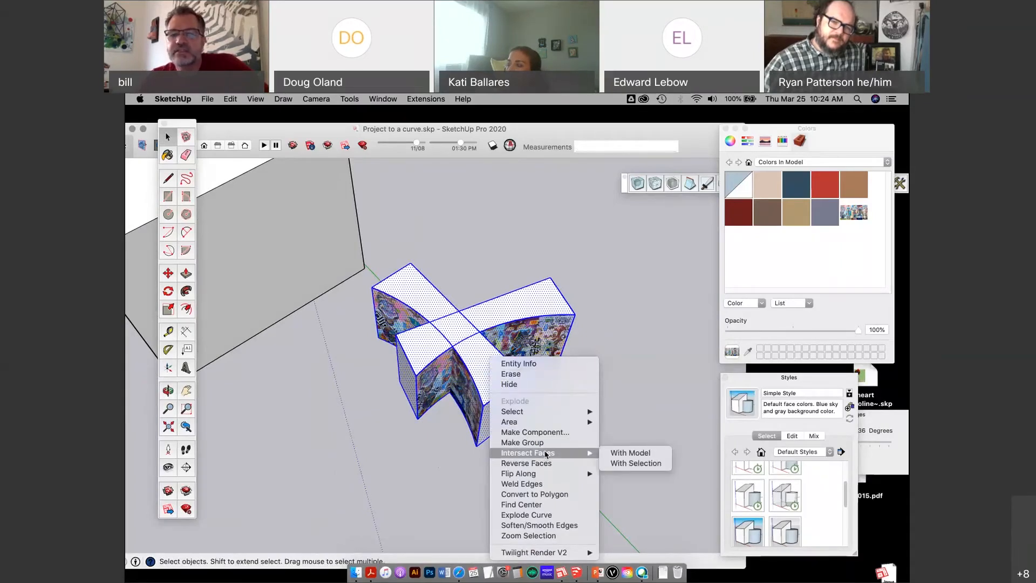
pyautogui.click(622, 456)
pyautogui.scroll(3, 508, 357)
pyautogui.scroll(2, 507, 358)
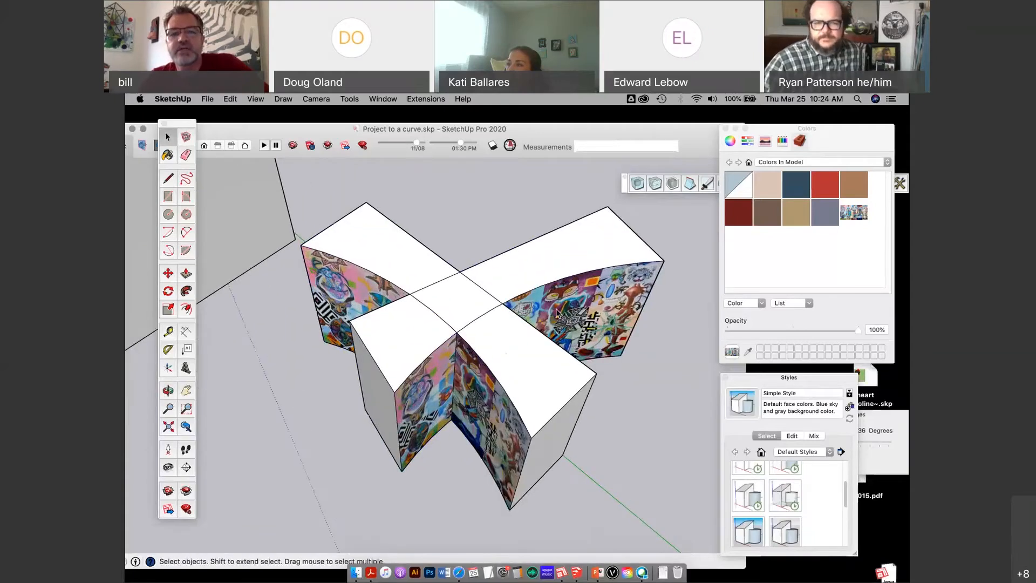
# Step: Delete the two short arms that extend past the mural-side corner of the crossing, viewed from above
pyautogui.moveTo(557, 313); pyautogui.dragTo(617, 467, button='middle')
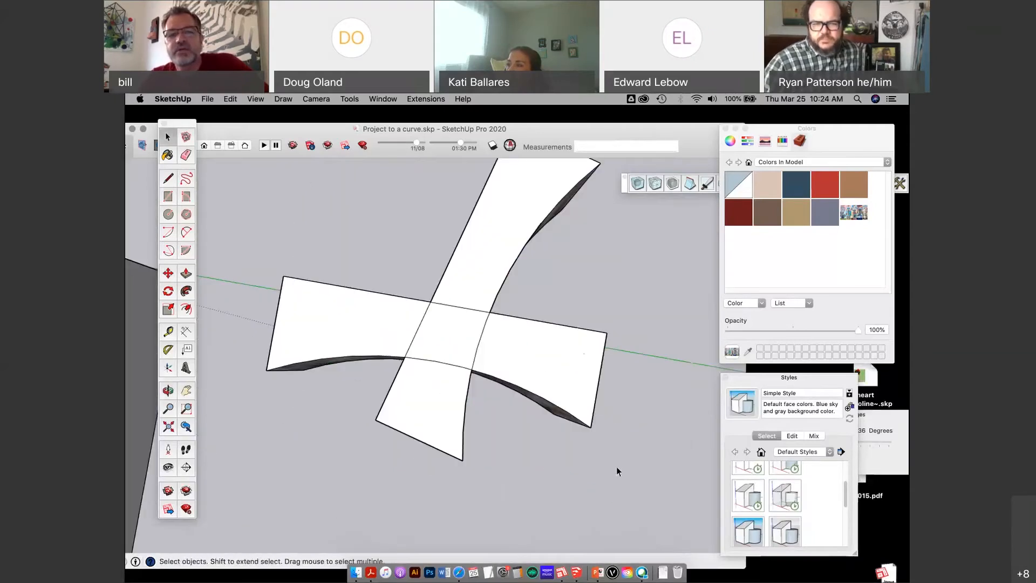
pyautogui.moveTo(616, 466); pyautogui.dragTo(532, 303)
pyautogui.moveTo(456, 296); pyautogui.dragTo(544, 462, button='middle')
pyautogui.moveTo(543, 462); pyautogui.dragTo(394, 401)
pyautogui.press('Delete')
pyautogui.moveTo(395, 398); pyautogui.dragTo(445, 390, button='middle')
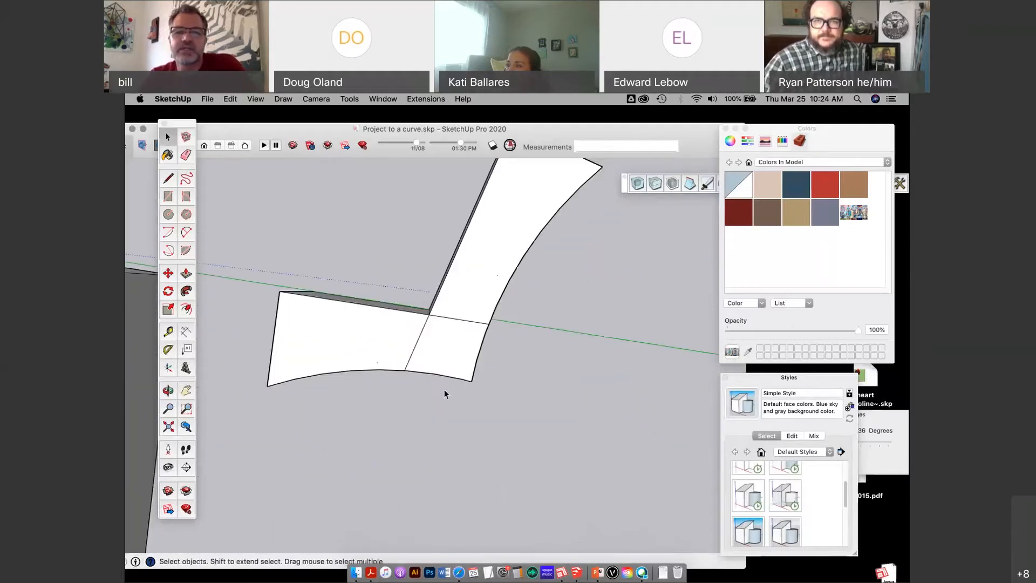
# Step: Delete the remaining far arm of the rotated block and the central crossing piece
pyautogui.scroll(-5, 445, 390)
pyautogui.moveTo(541, 317); pyautogui.dragTo(440, 236)
pyautogui.press('Delete')
pyautogui.moveTo(439, 236); pyautogui.dragTo(503, 402, button='middle')
pyautogui.moveTo(503, 402); pyautogui.dragTo(443, 299)
pyautogui.moveTo(443, 299)
pyautogui.mouseDown(button='middle')
pyautogui.moveTo(345, 374)
pyautogui.moveTo(385, 330)
pyautogui.moveTo(435, 316)
pyautogui.mouseUp(button='middle')
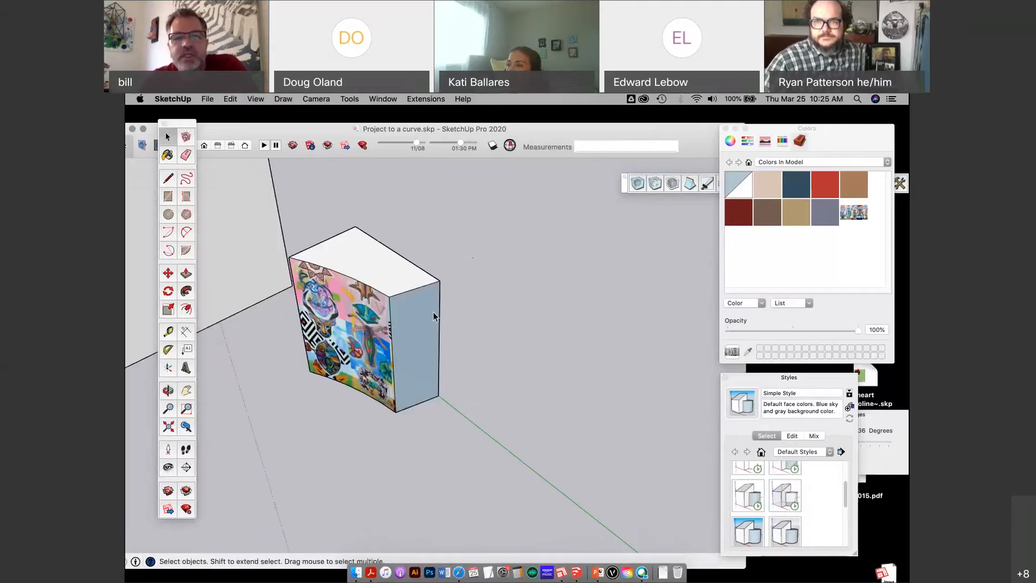
# Step: Close the Project to a curve.skp model without saving its changes
pyautogui.moveTo(352, 239); pyautogui.dragTo(422, 387, button='middle')
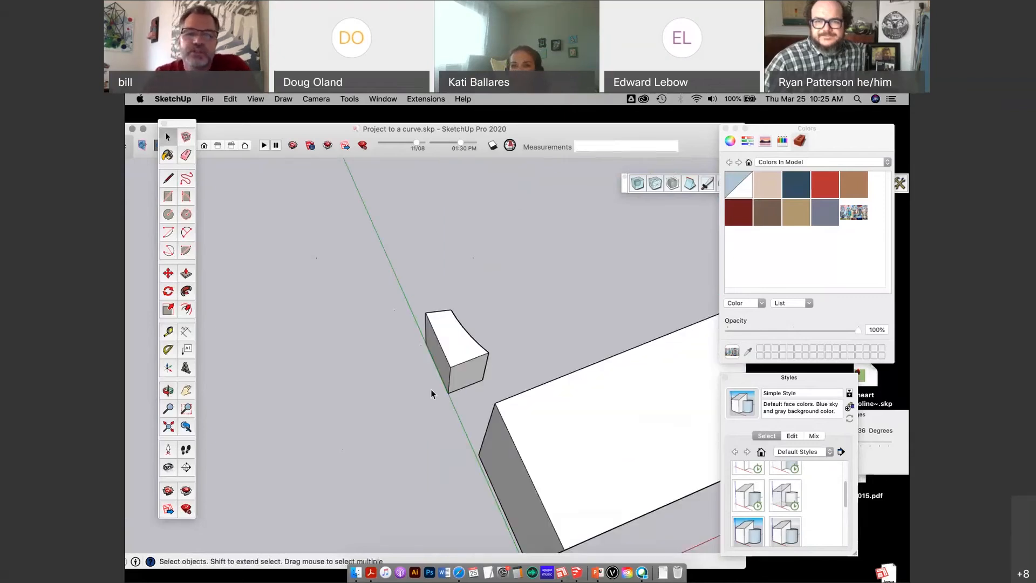
pyautogui.moveTo(443, 416)
pyautogui.mouseDown(button='middle')
pyautogui.moveTo(562, 371)
pyautogui.moveTo(496, 373)
pyautogui.moveTo(446, 358)
pyautogui.mouseUp(button='middle')
pyautogui.moveTo(468, 149); pyautogui.dragTo(629, 170)
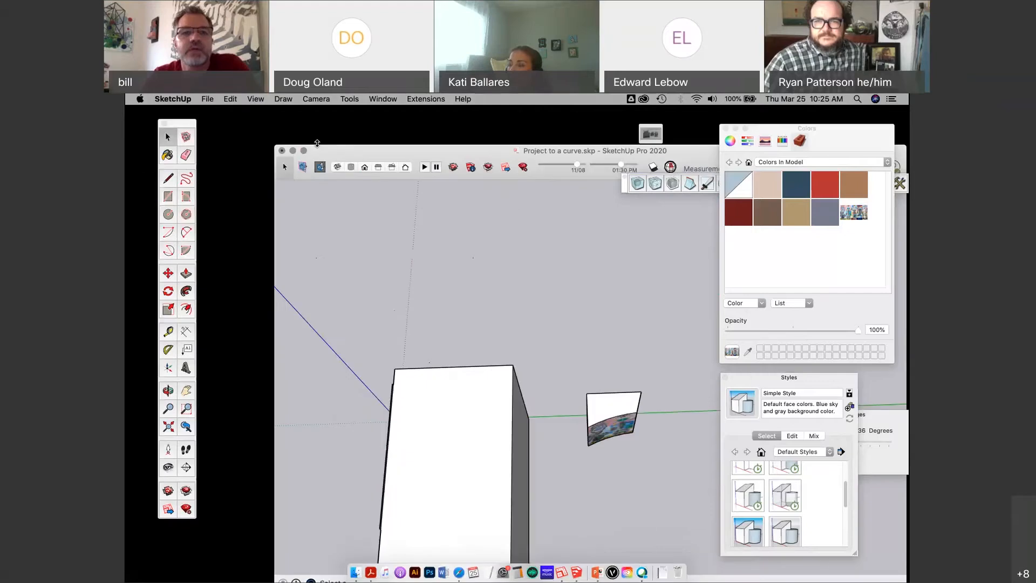
pyautogui.press('super+w')
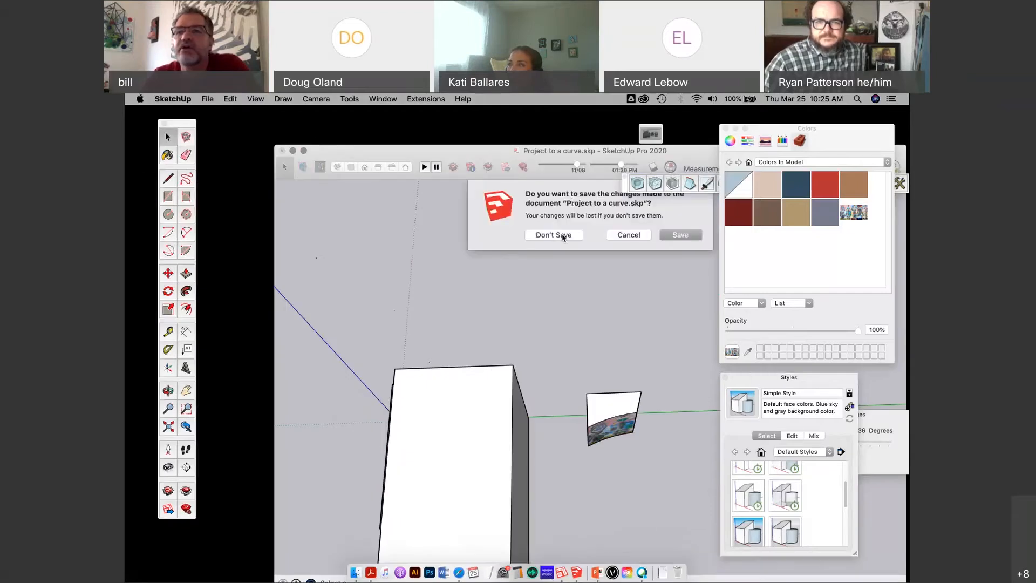
pyautogui.click(556, 236)
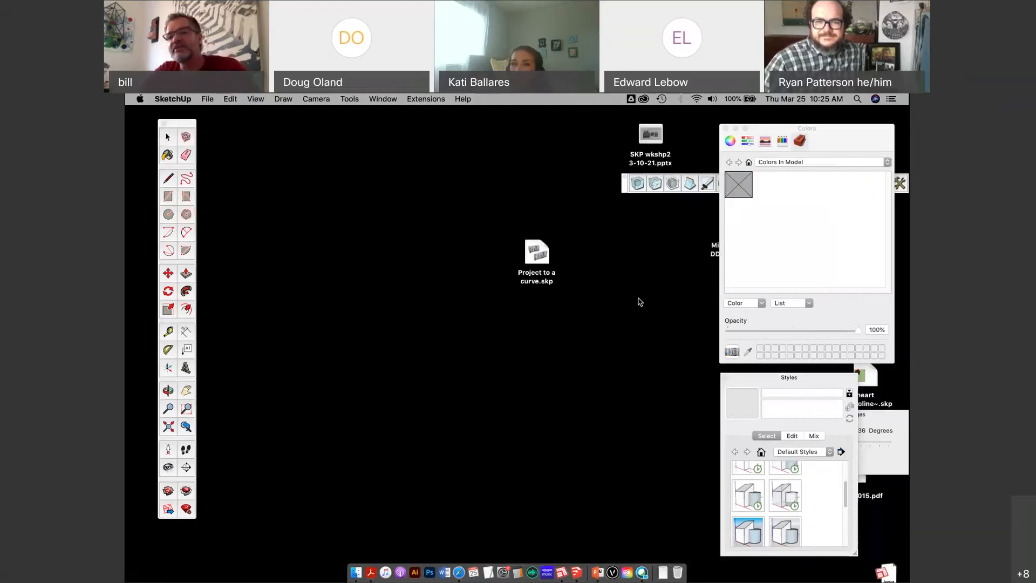
# Step: Open heart trampoline~.skp from the desktop and clear the Soften/Smooth Edges, Styles and solid tools palettes away from the drawing area
pyautogui.click(668, 296)
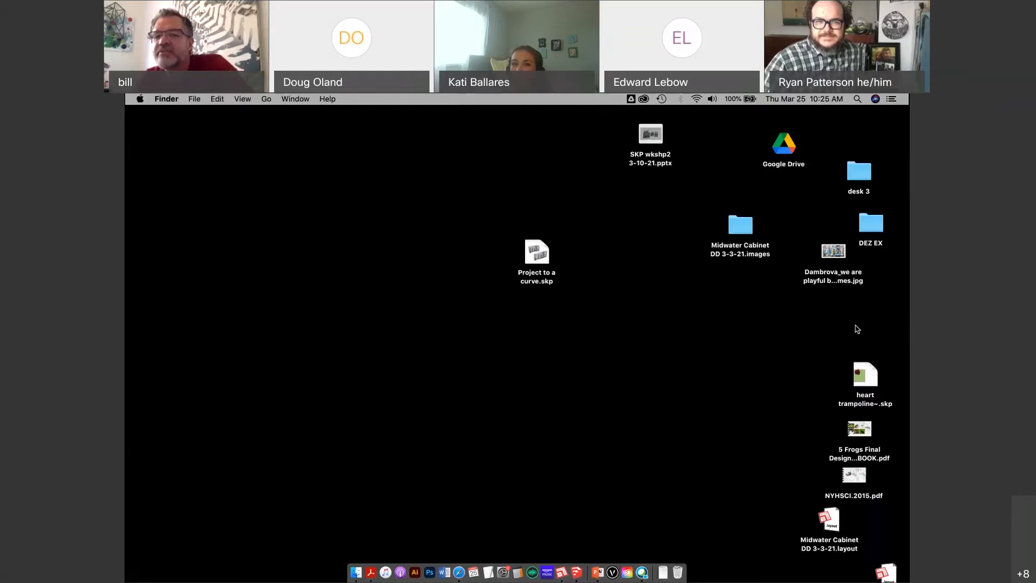
pyautogui.doubleClick(866, 376)
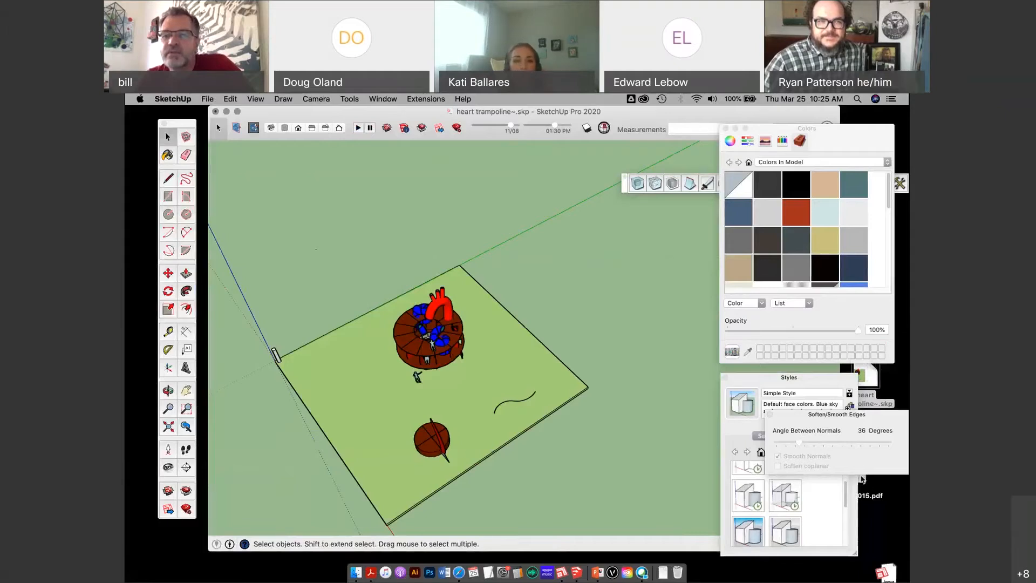
pyautogui.click(770, 415)
pyautogui.moveTo(749, 382); pyautogui.dragTo(799, 378)
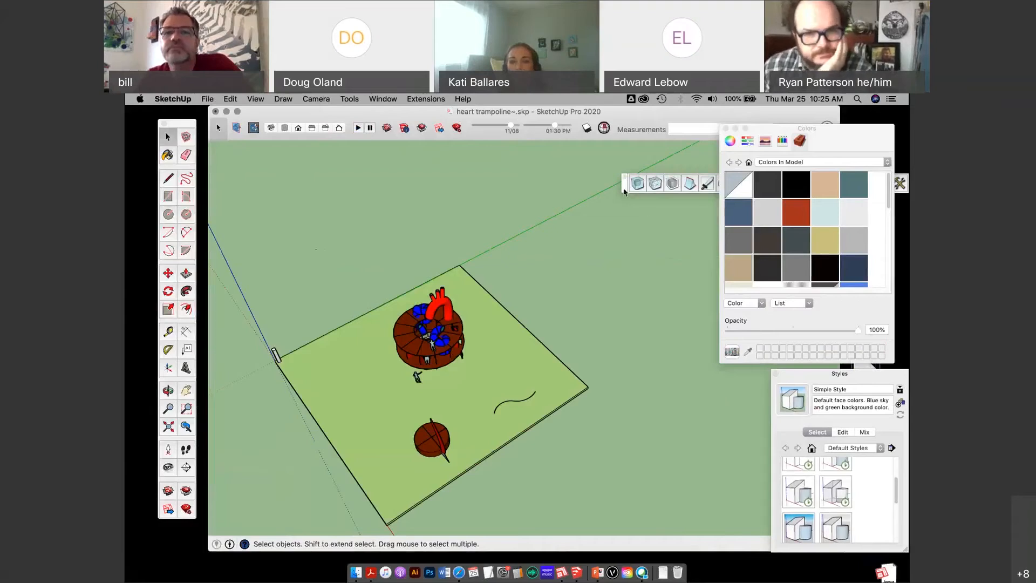
pyautogui.moveTo(626, 185); pyautogui.dragTo(665, 122)
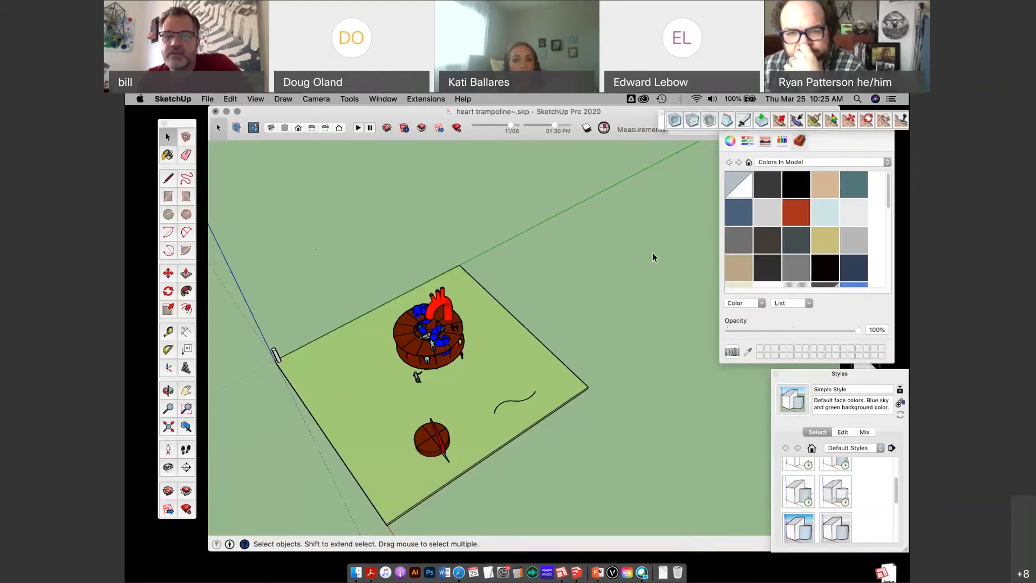
# Step: Examine the heart trampoline play structure and the separate round base with its red curved fin from several angles
pyautogui.moveTo(653, 252); pyautogui.dragTo(675, 372, button='middle')
pyautogui.moveTo(462, 391); pyautogui.dragTo(544, 380, button='middle')
pyautogui.scroll(4, 465, 447)
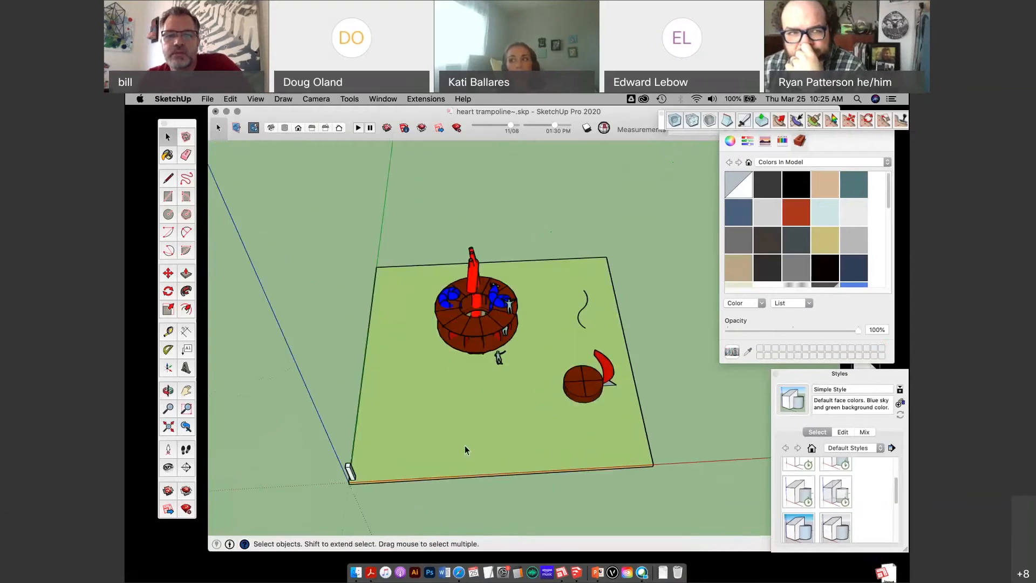
pyautogui.moveTo(464, 446); pyautogui.dragTo(432, 448, button='middle')
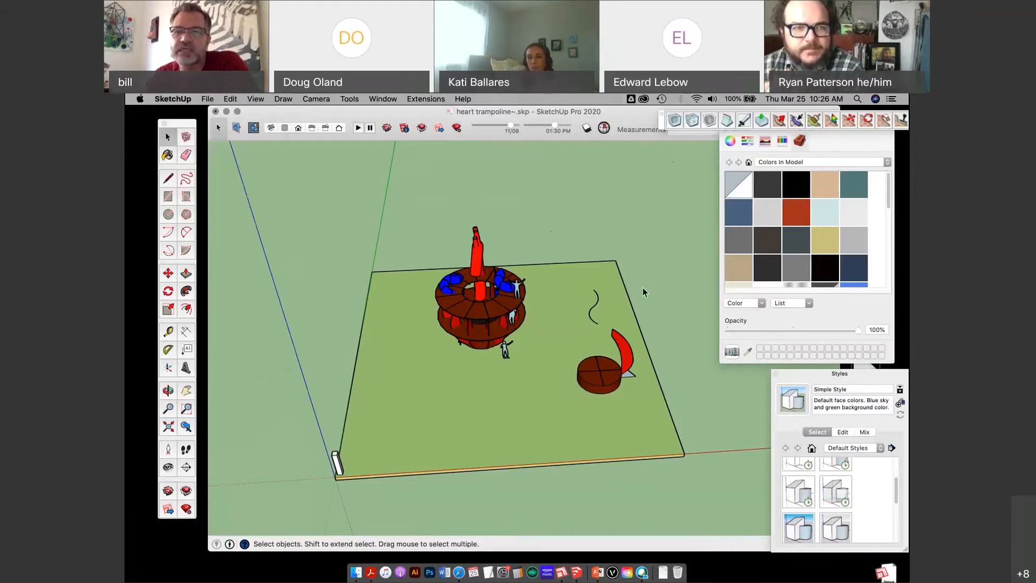
pyautogui.moveTo(653, 301); pyautogui.dragTo(614, 324, button='middle')
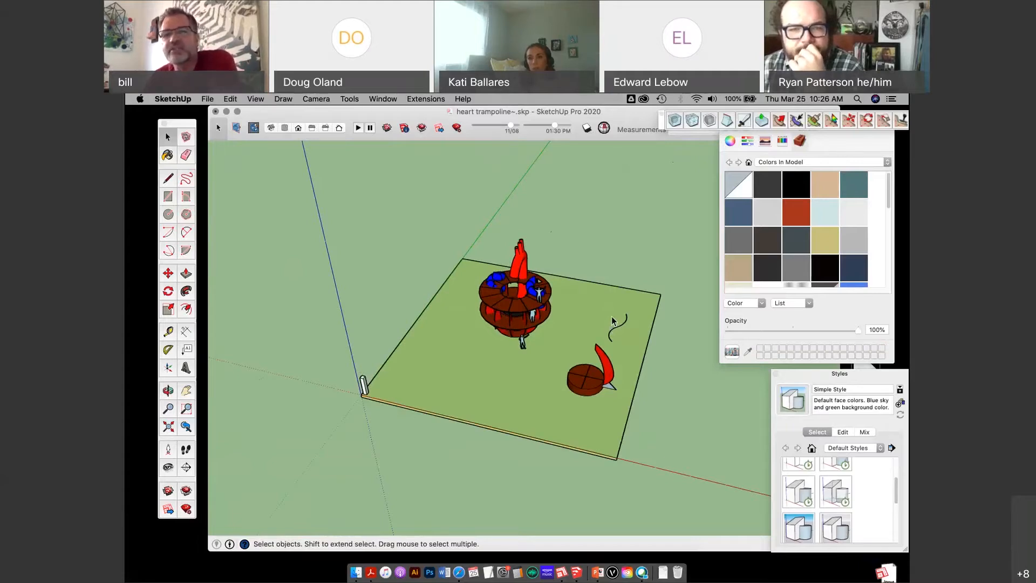
pyautogui.moveTo(597, 412); pyautogui.dragTo(567, 394, button='middle')
pyautogui.scroll(3, 547, 439)
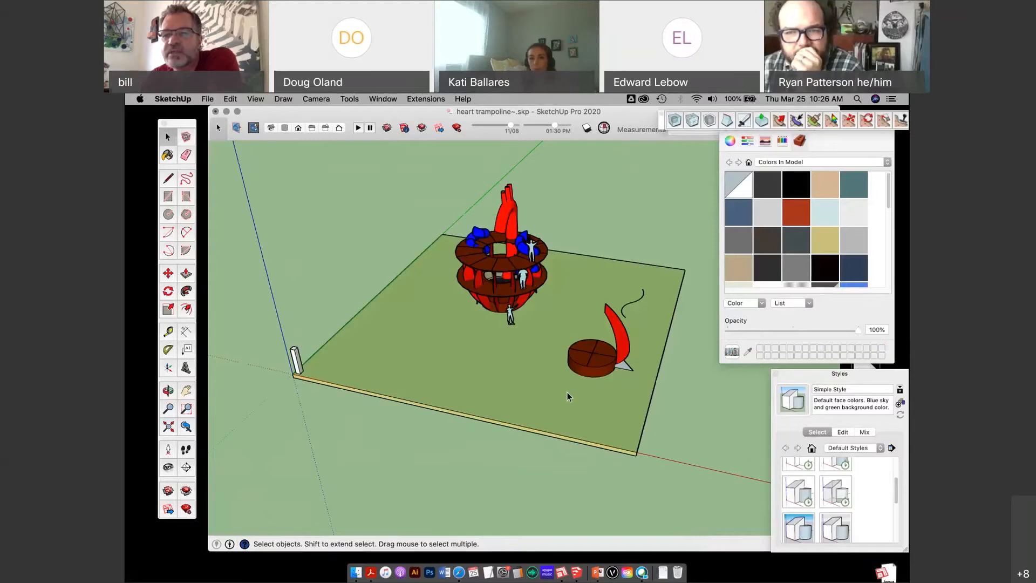
pyautogui.moveTo(565, 393)
pyautogui.mouseDown(button='middle')
pyautogui.moveTo(601, 415)
pyautogui.moveTo(488, 354)
pyautogui.mouseUp(button='middle')
pyautogui.scroll(2, 488, 357)
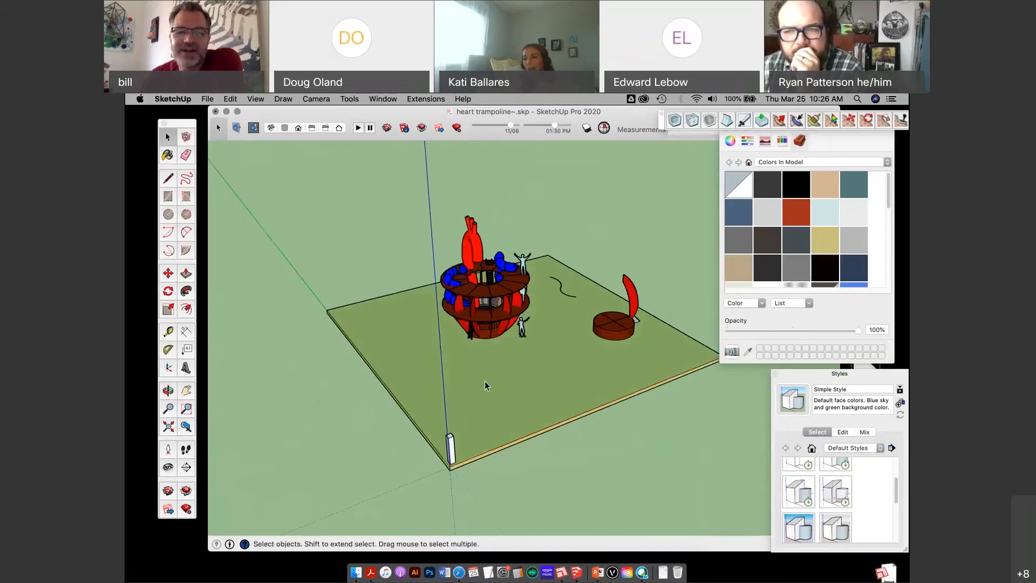
# Step: Examine the white post standing at the origin corner of the green ground slab
pyautogui.scroll(4, 474, 413)
pyautogui.moveTo(466, 419)
pyautogui.mouseDown(button='middle')
pyautogui.moveTo(502, 416)
pyautogui.moveTo(478, 421)
pyautogui.mouseUp(button='middle')
pyautogui.scroll(3, 410, 406)
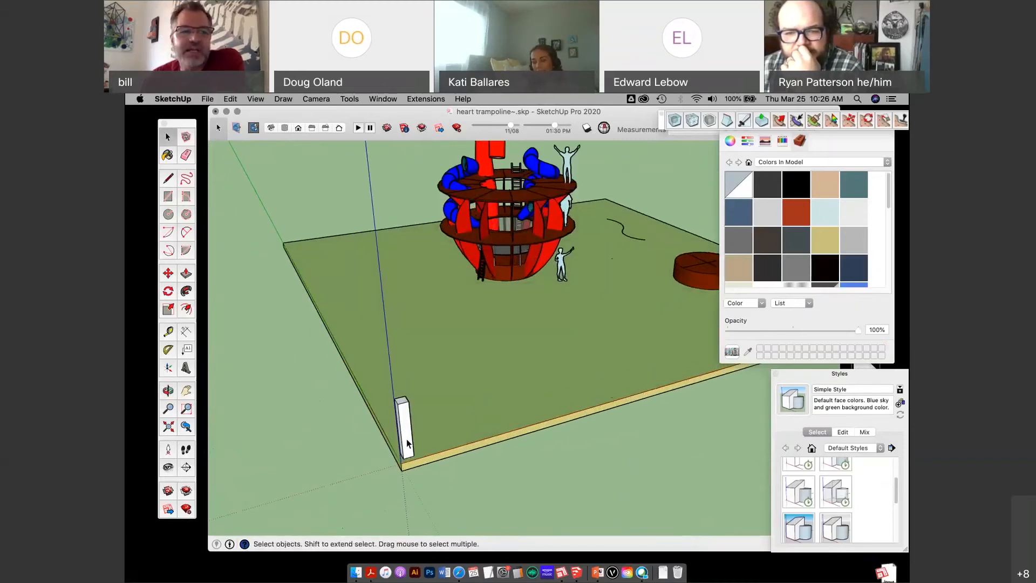
pyautogui.keyDown('shift'); pyautogui.moveTo(403, 401); pyautogui.dragTo(340, 400, button='middle'); pyautogui.keyUp('shift')
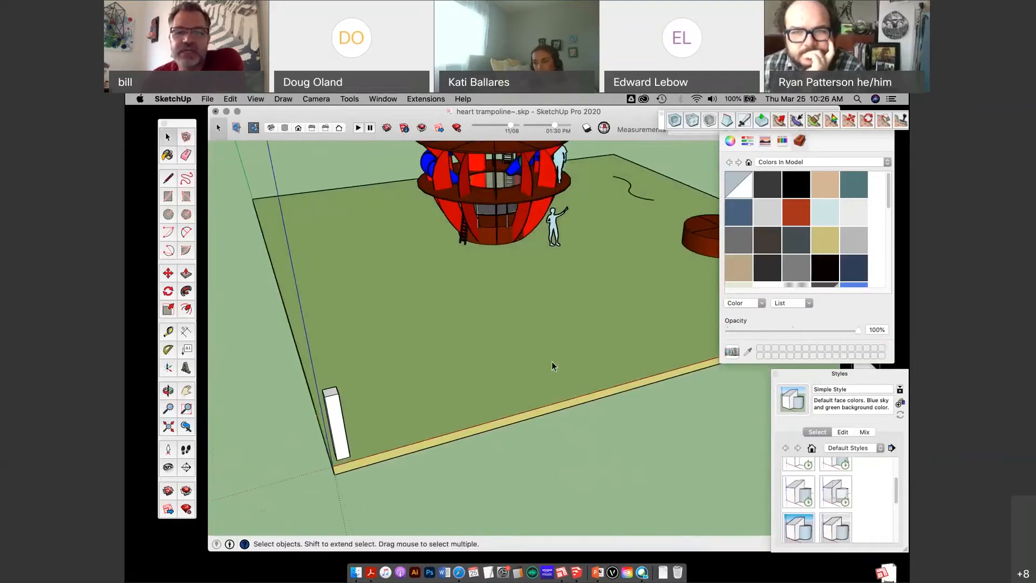
pyautogui.moveTo(552, 361); pyautogui.dragTo(491, 395, button='middle')
pyautogui.moveTo(581, 370); pyautogui.dragTo(468, 353, button='middle')
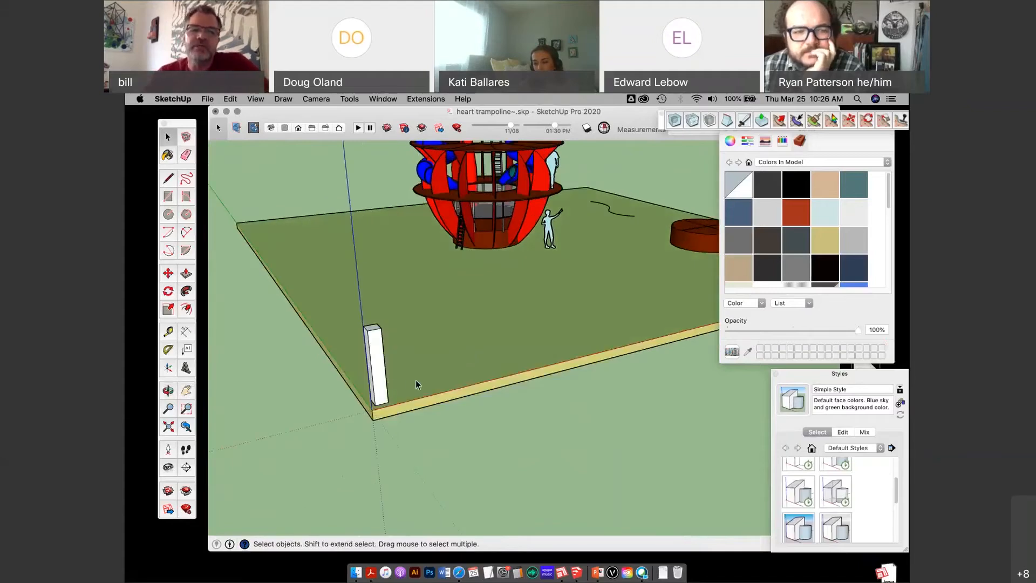
pyautogui.moveTo(398, 385); pyautogui.dragTo(389, 394, button='middle')
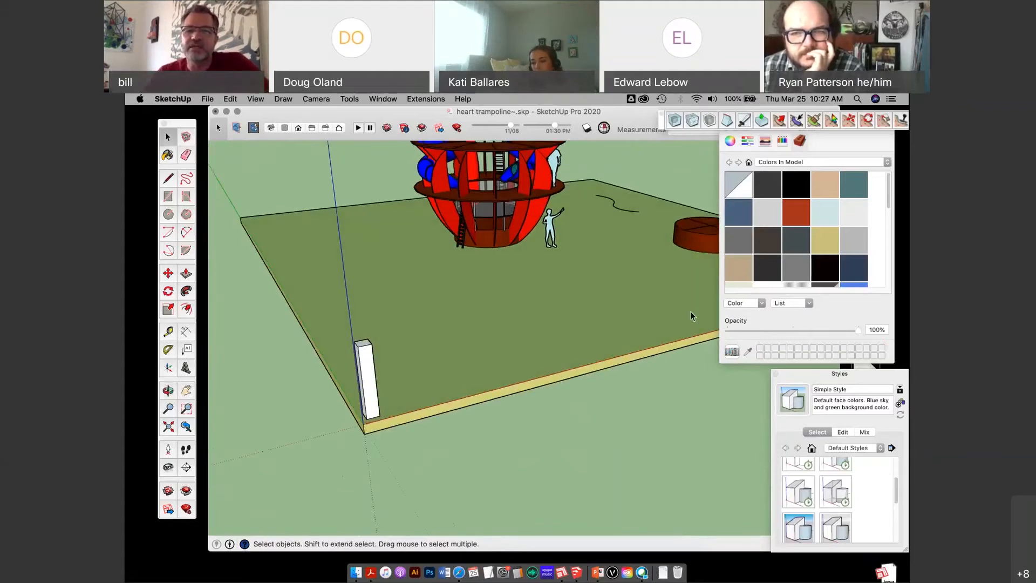
pyautogui.moveTo(691, 312); pyautogui.dragTo(468, 340, button='middle')
pyautogui.moveTo(534, 345); pyautogui.dragTo(648, 331, button='middle')
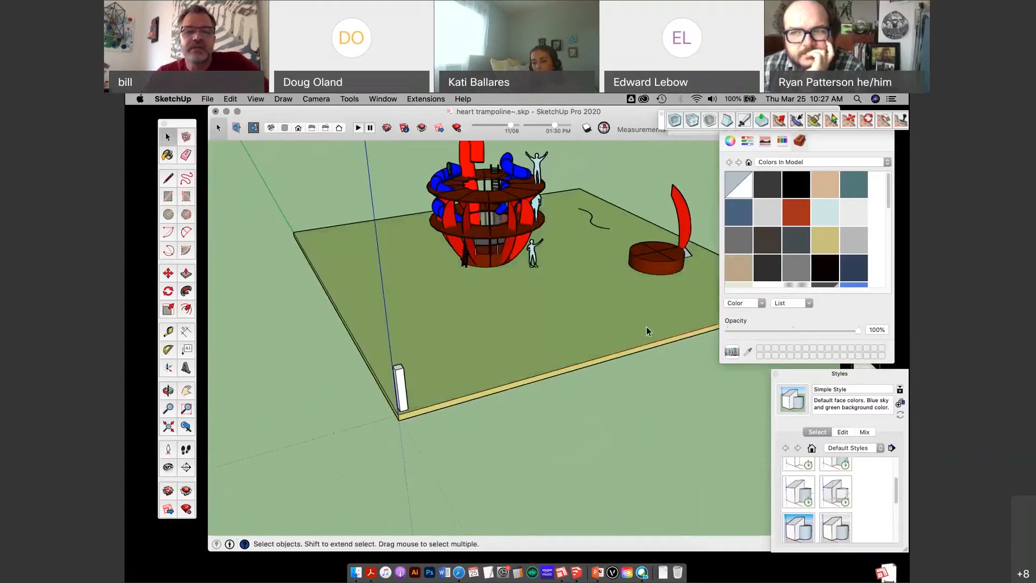
pyautogui.scroll(3, 406, 398)
pyautogui.scroll(2, 406, 398)
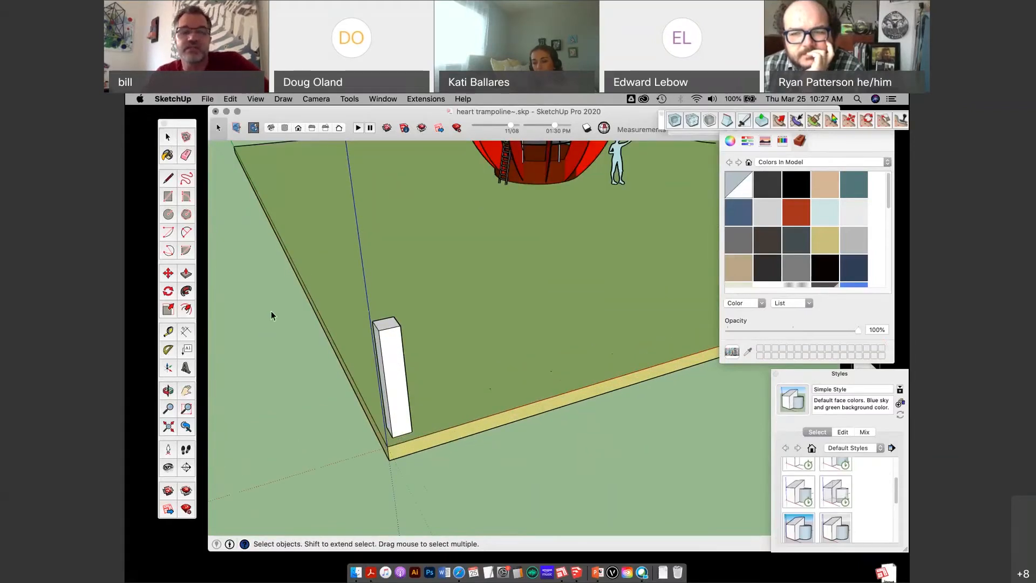
pyautogui.click(397, 403)
pyautogui.moveTo(400, 402); pyautogui.dragTo(263, 221, button='middle')
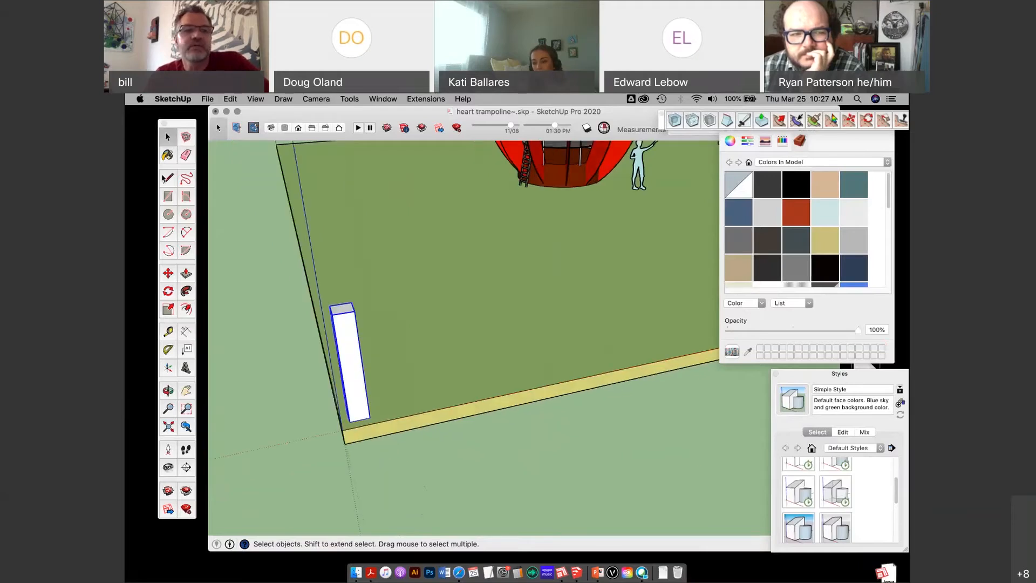
pyautogui.click(175, 158)
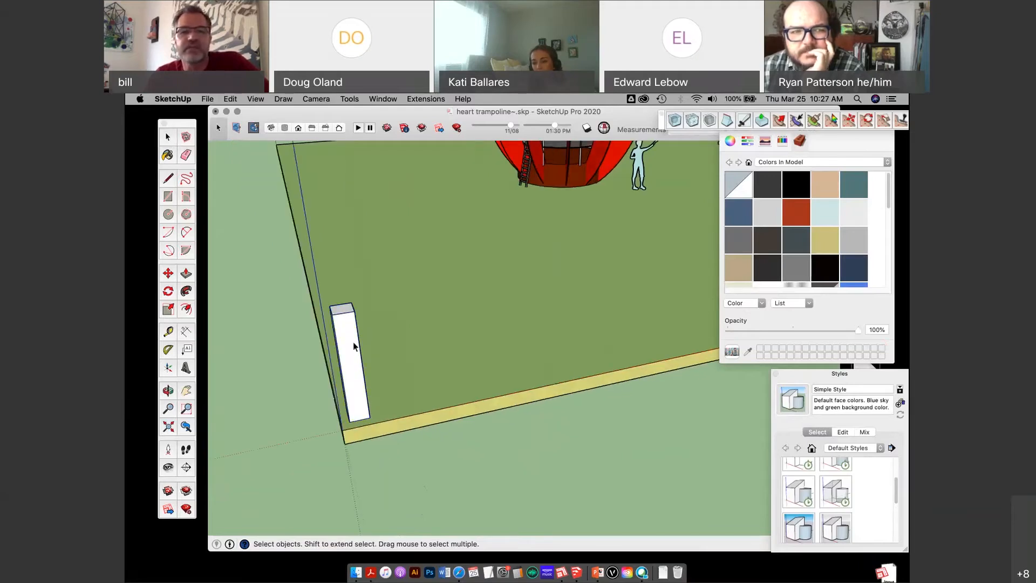
pyautogui.click(354, 346)
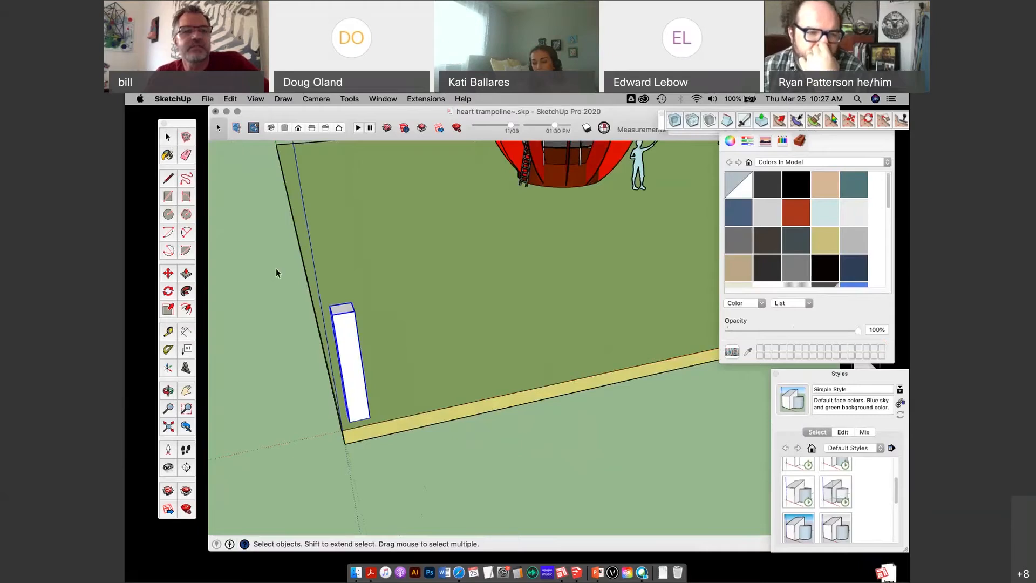
pyautogui.click(168, 179)
pyautogui.click(370, 417)
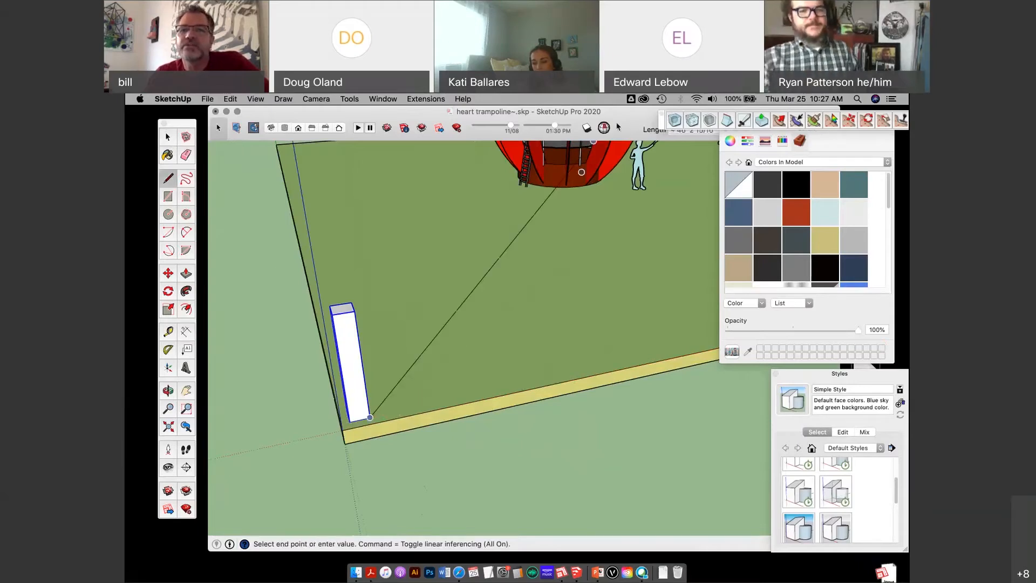
# Step: Move the solid tools and Colors palettes away from the drawing area and the measurements field, and cancel the started line
pyautogui.moveTo(664, 130); pyautogui.dragTo(864, 268)
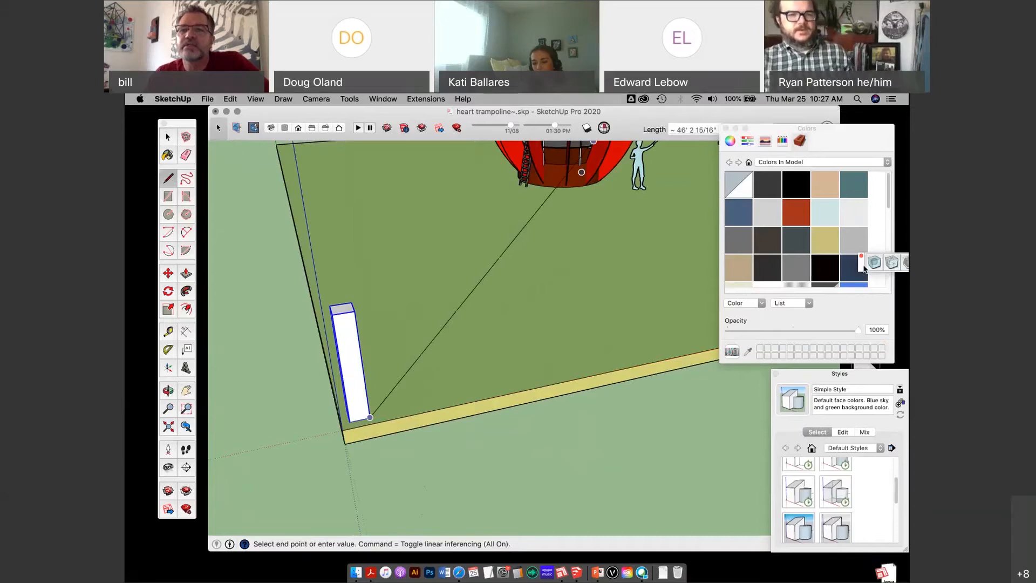
pyautogui.moveTo(777, 129); pyautogui.dragTo(845, 246)
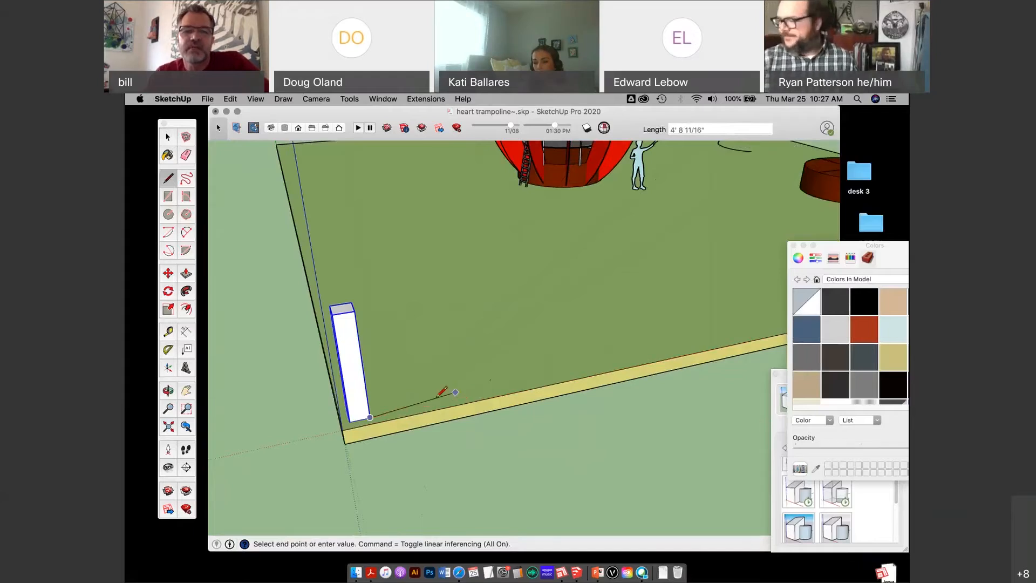
pyautogui.press('Escape')
# Step: Draw a 4' spacing line from the corner post's base along the slab's yellow front edge
pyautogui.click(370, 417)
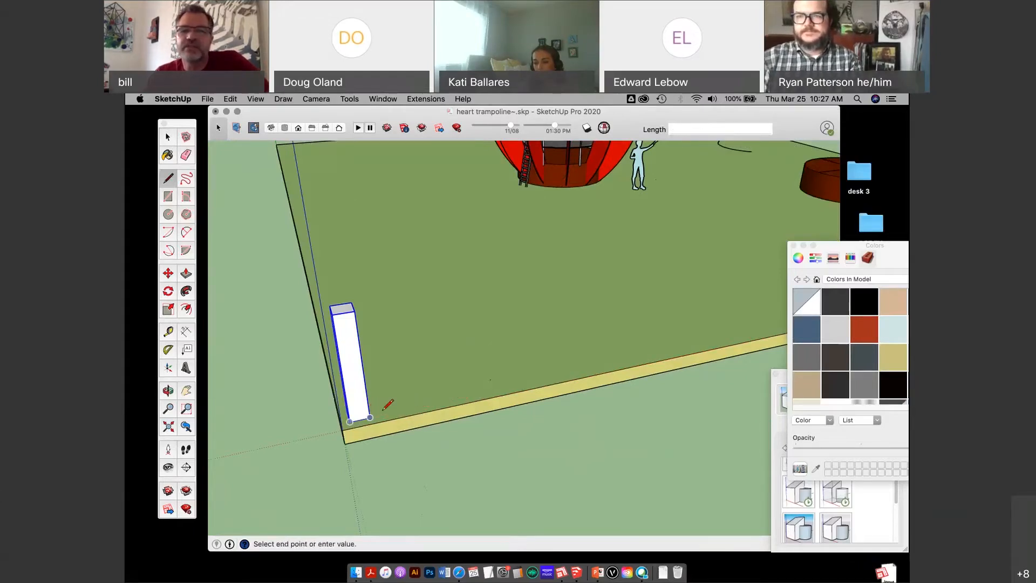
pyautogui.write('4')
pyautogui.press('Return')
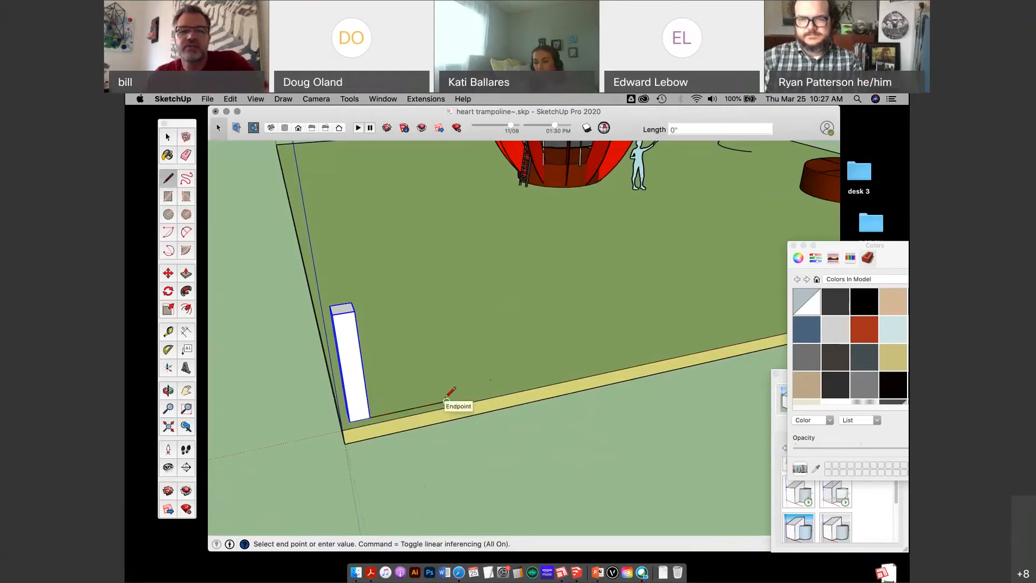
pyautogui.press('Escape')
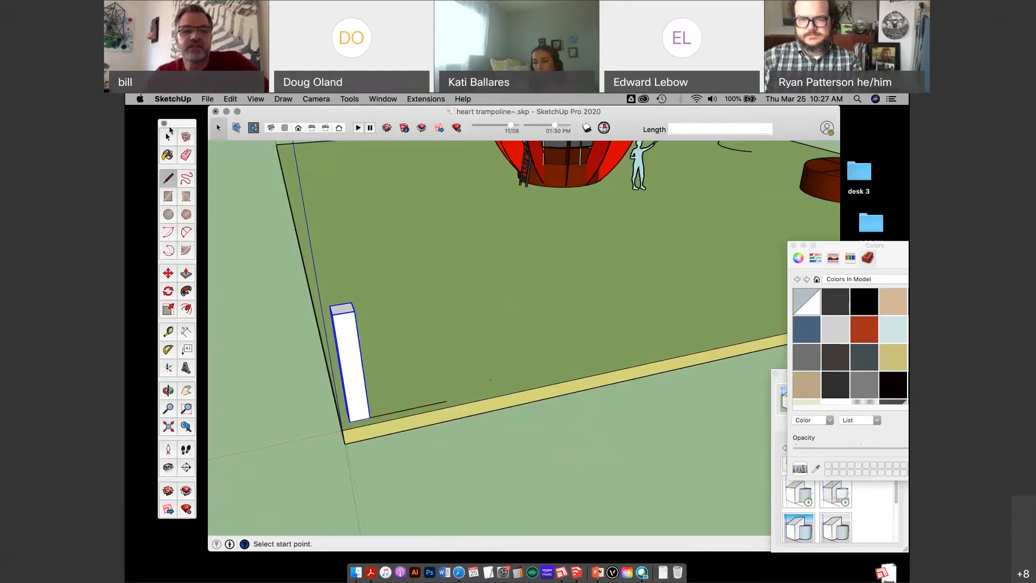
# Step: Group the white corner post together with its spacing line
pyautogui.press('space')
pyautogui.click(421, 391)
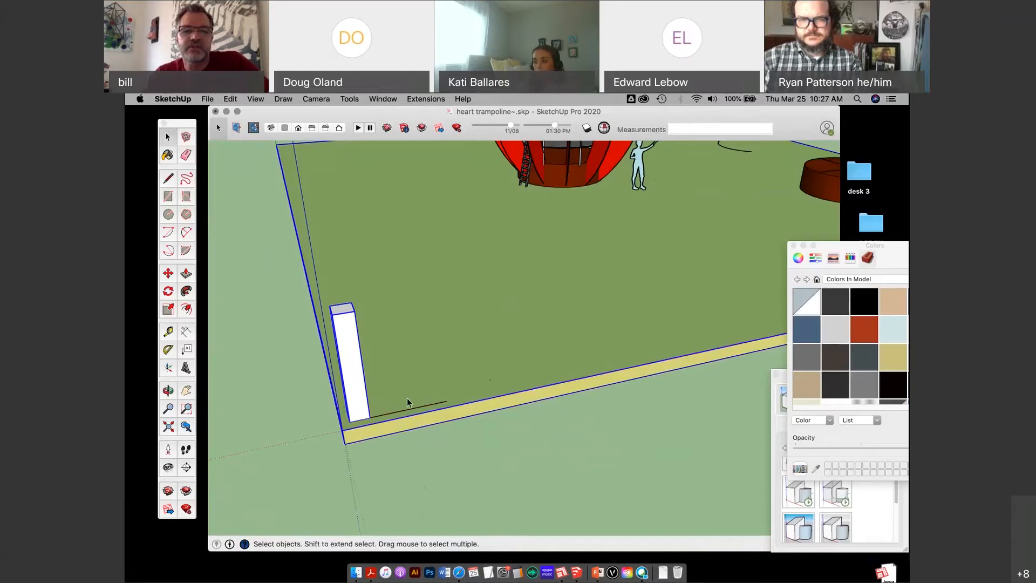
pyautogui.keyDown('shift'); pyautogui.click(351, 386); pyautogui.keyUp('shift')
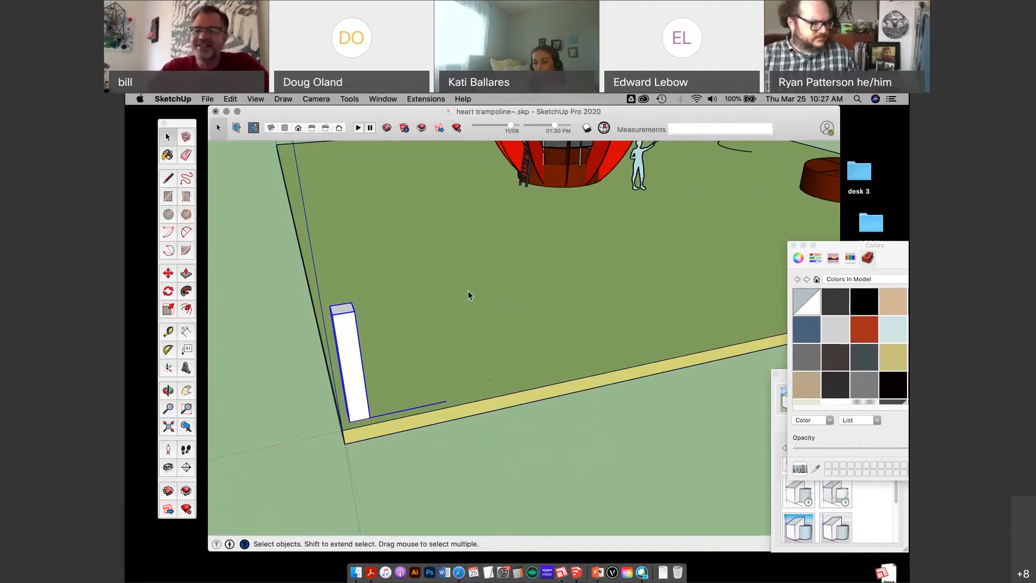
pyautogui.moveTo(462, 278); pyautogui.dragTo(471, 260, button='middle')
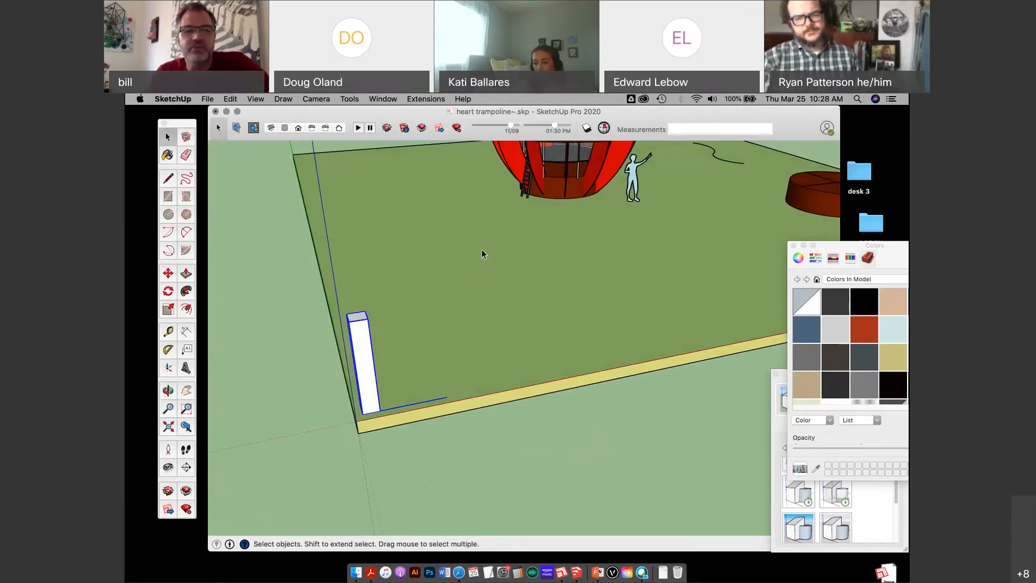
pyautogui.click(368, 377)
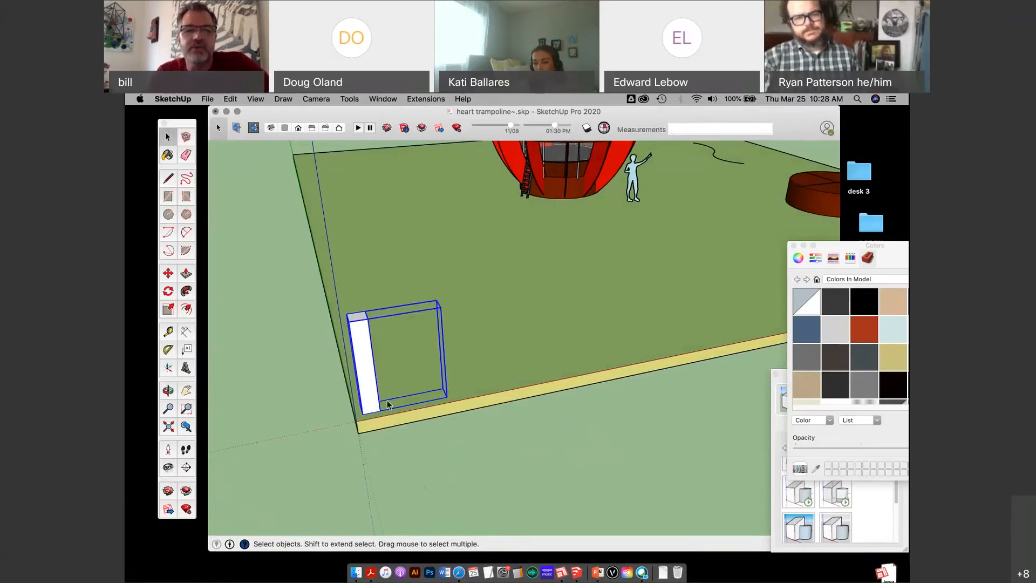
# Step: Place three end-to-end copies of the post-and-line group along the slab's front edge, spaced by the 4' line
pyautogui.click(168, 274)
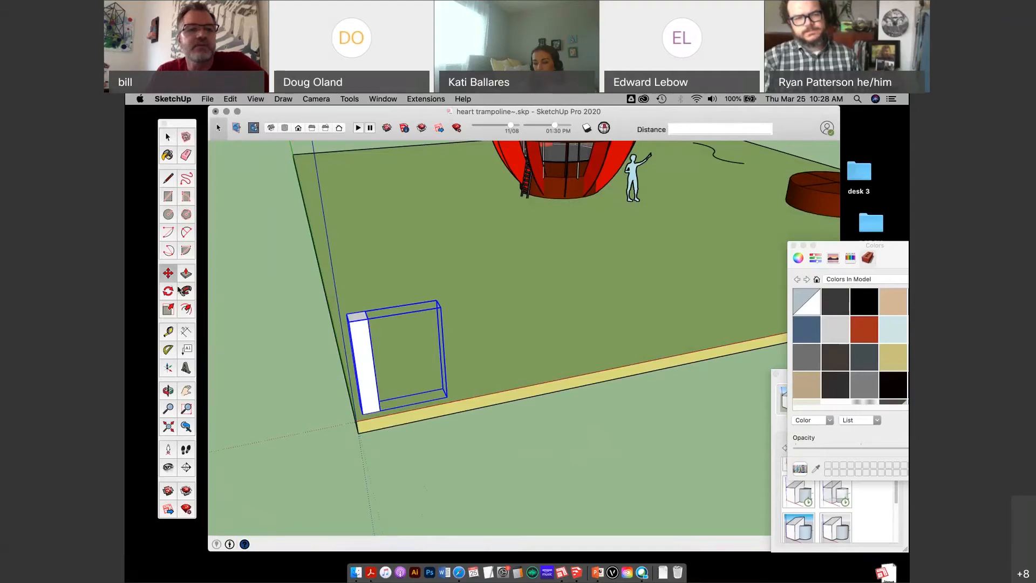
pyautogui.scroll(2, 378, 418)
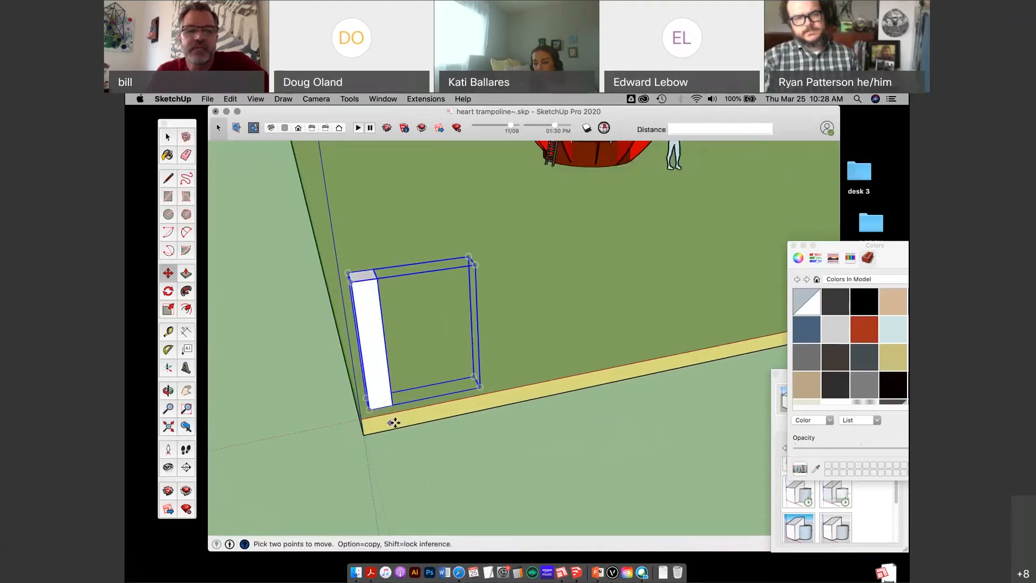
pyautogui.keyDown('alt'); pyautogui.click(369, 407); pyautogui.keyUp('alt')
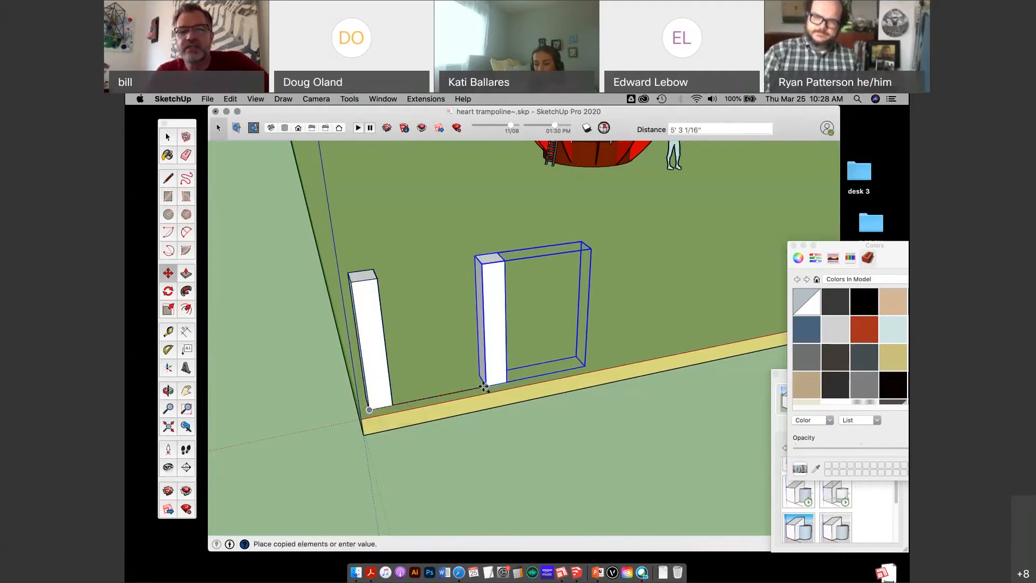
pyautogui.click(485, 387)
pyautogui.click(484, 387)
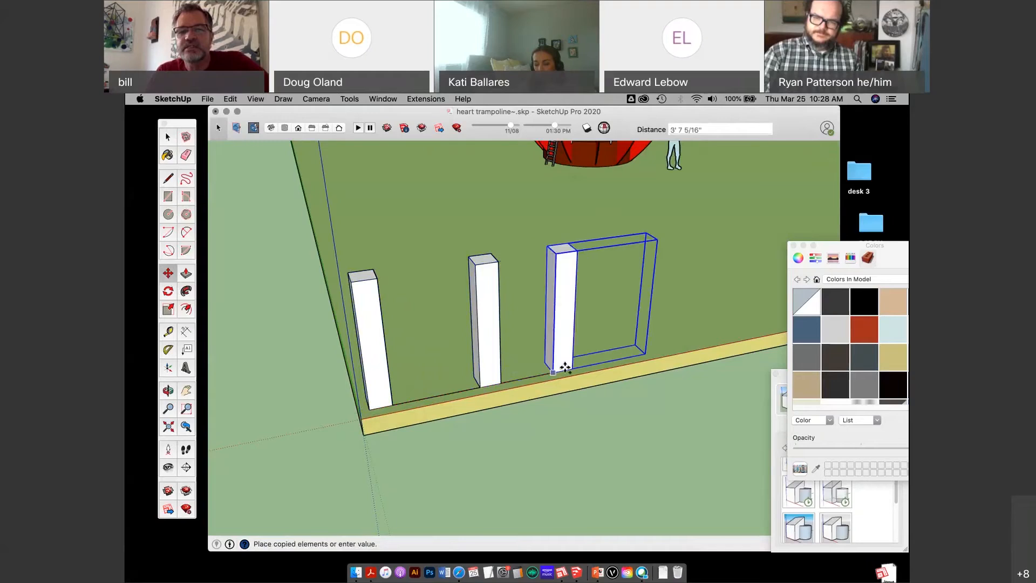
pyautogui.click(579, 366)
pyautogui.click(579, 366)
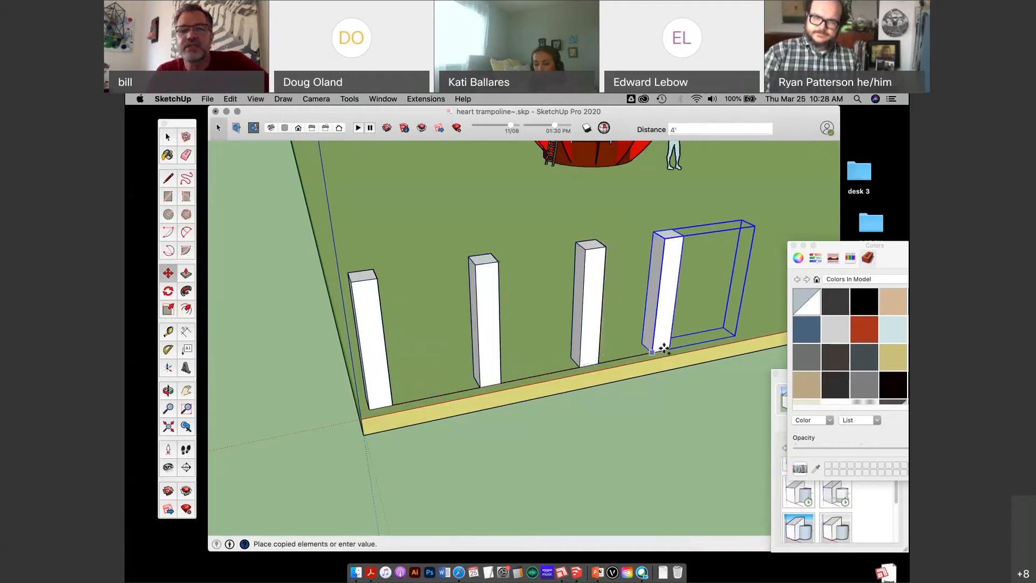
pyautogui.click(670, 349)
pyautogui.press('space')
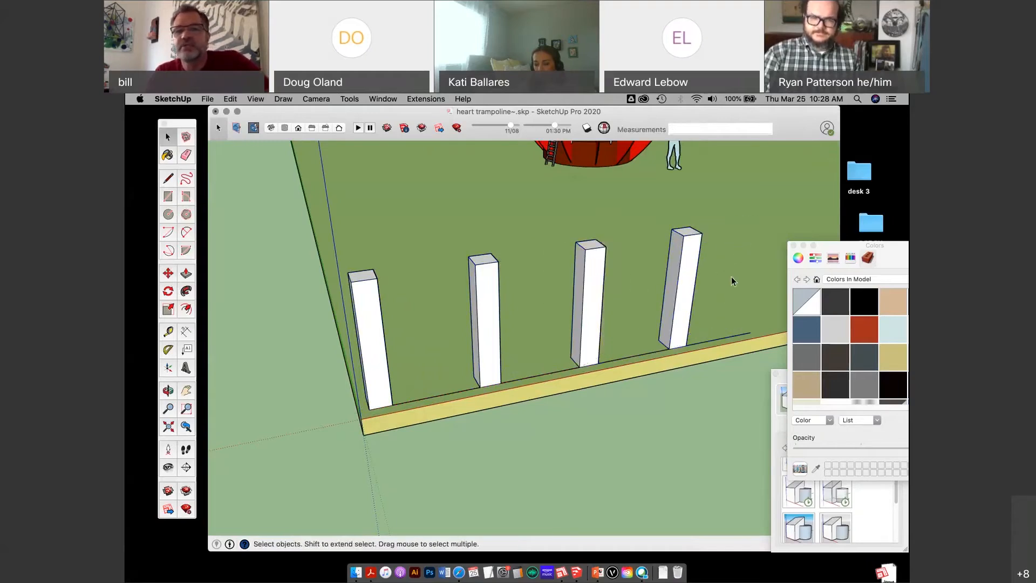
# Step: Delete the three copied posts, and remove the spacing line from inside the original post's group
pyautogui.press('Delete')
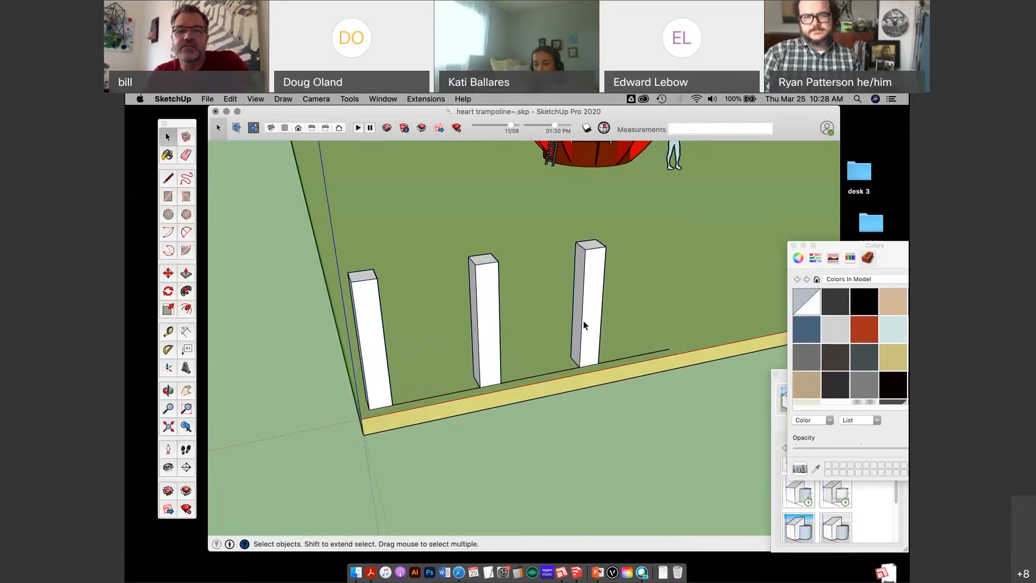
pyautogui.click(584, 322)
pyautogui.press('Delete')
pyautogui.click(497, 335)
pyautogui.press('Delete')
pyautogui.click(454, 396)
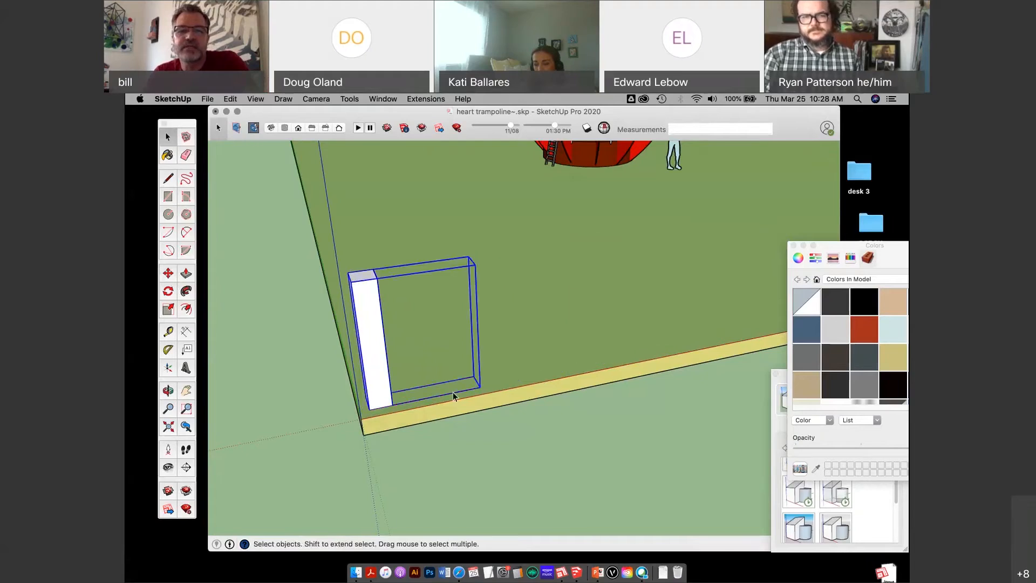
pyautogui.doubleClick(453, 393)
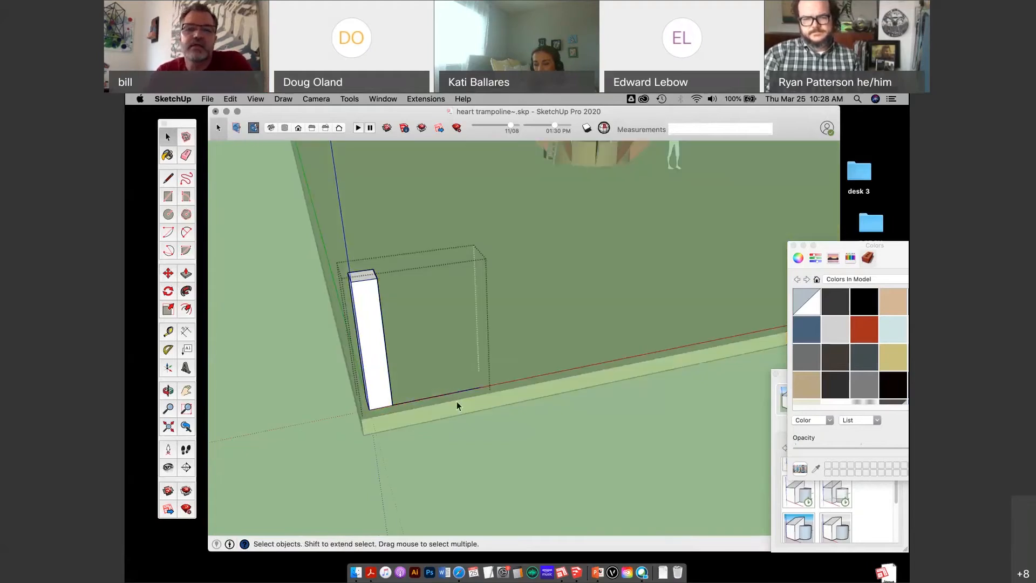
pyautogui.press('Delete')
pyautogui.click(448, 319)
# Step: Copy the corner post 4' along the slab's front edge, picking it up by its base corner
pyautogui.scroll(-3, 449, 318)
pyautogui.moveTo(648, 114)
pyautogui.mouseDown()
pyautogui.moveTo(631, 125)
pyautogui.moveTo(633, 115)
pyautogui.mouseUp()
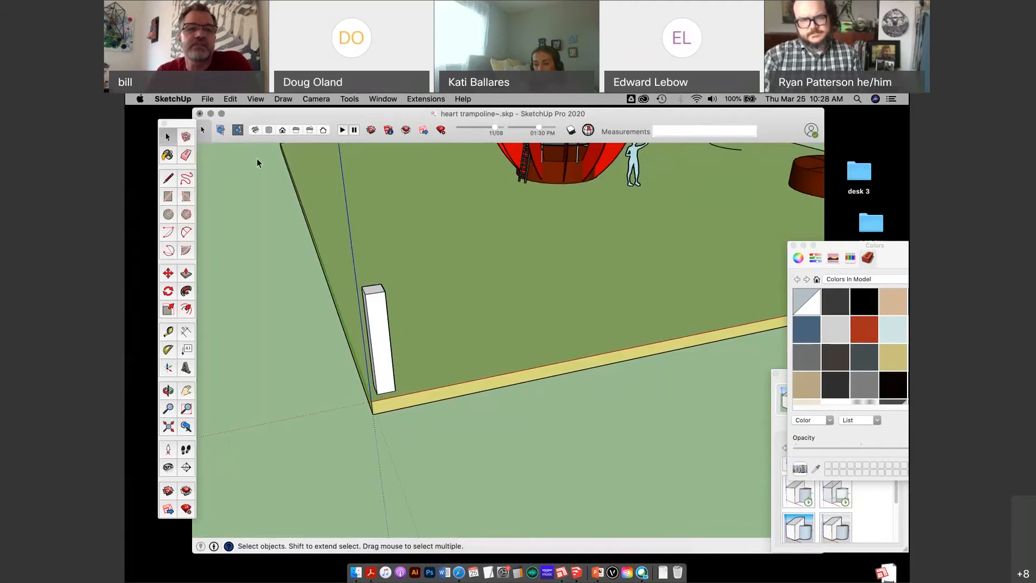
pyautogui.click(387, 378)
pyautogui.moveTo(290, 286); pyautogui.dragTo(289, 286, button='middle')
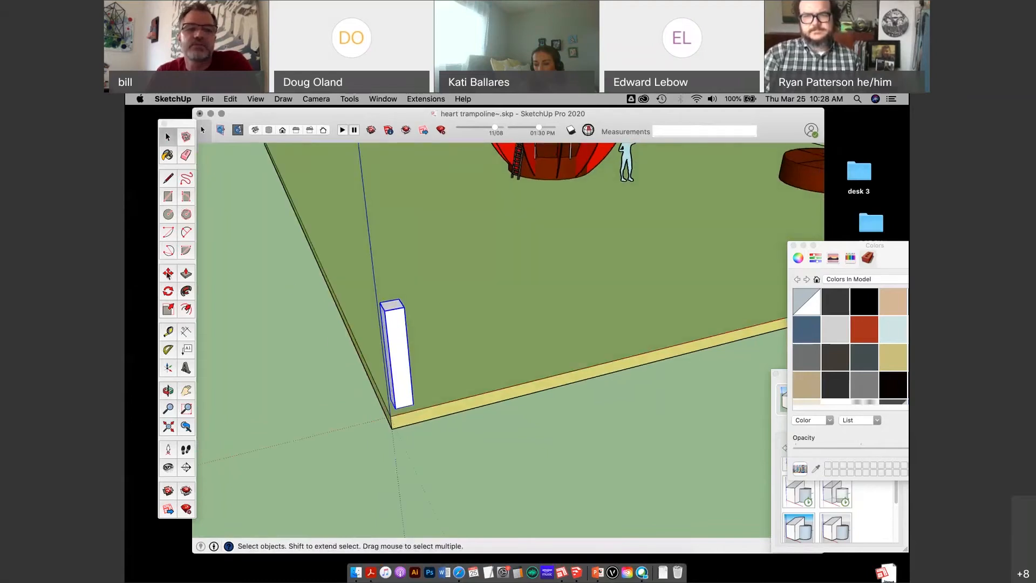
pyautogui.click(168, 273)
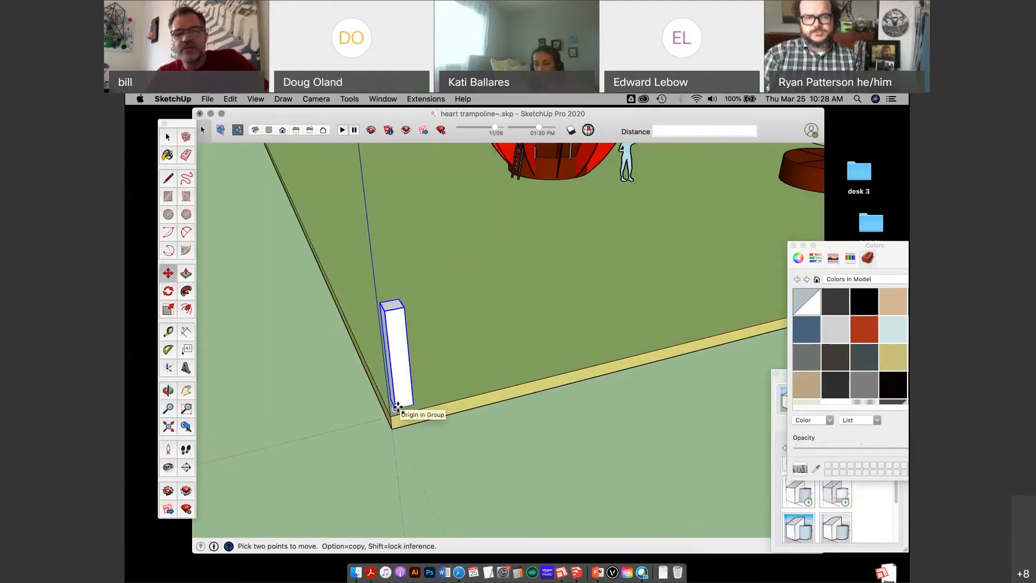
pyautogui.keyDown('alt'); pyautogui.click(398, 407); pyautogui.keyUp('alt')
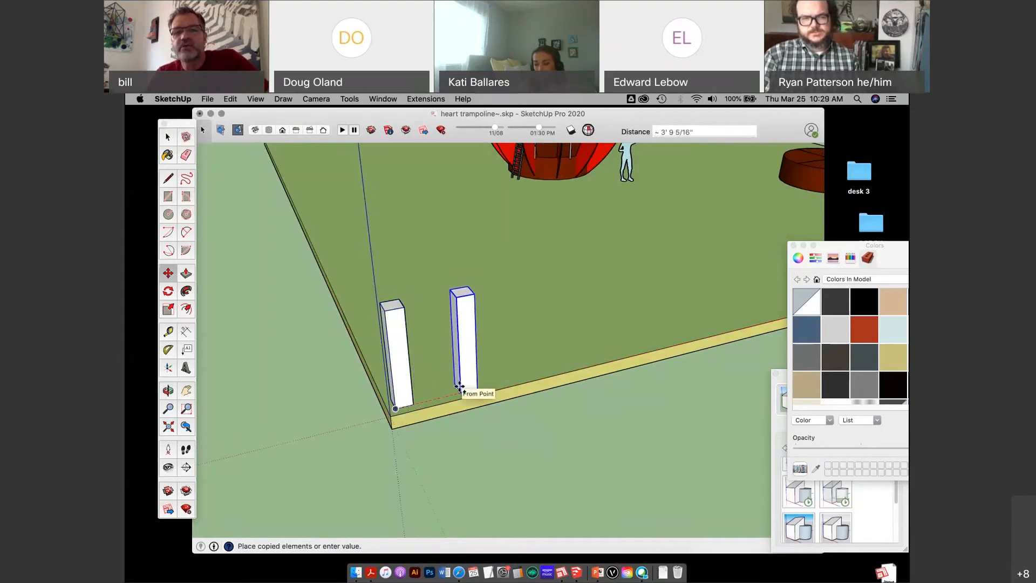
pyautogui.write("4'")
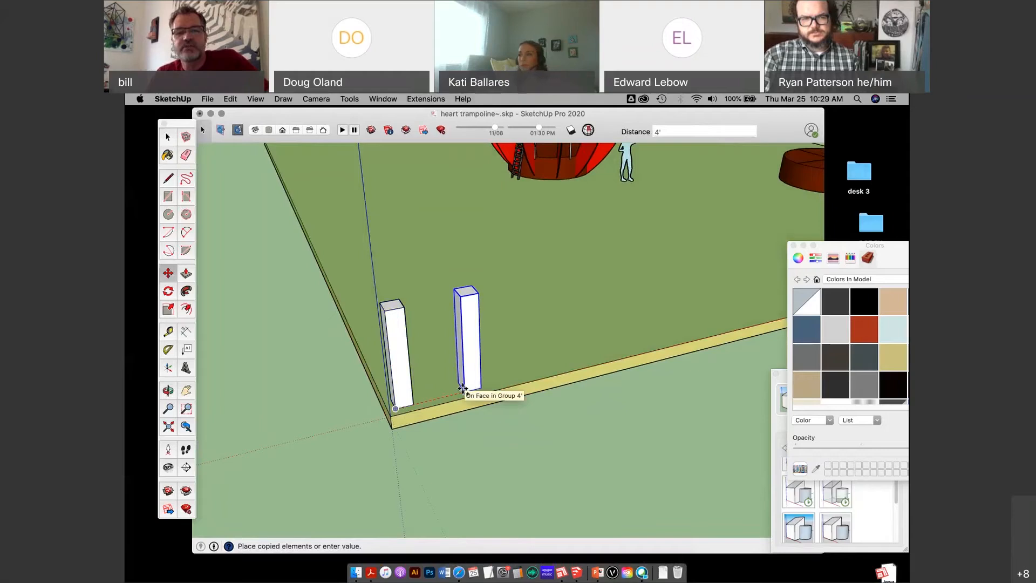
pyautogui.press('Return')
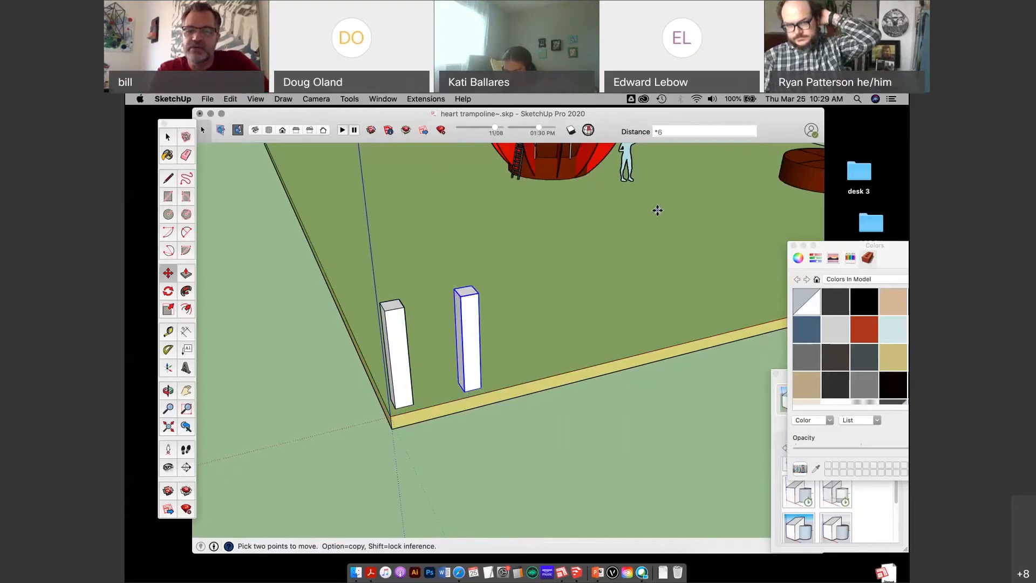
# Step: Multiply the post copy into a linear array with *60 and examine the full row beyond the slab
pyautogui.write('0')
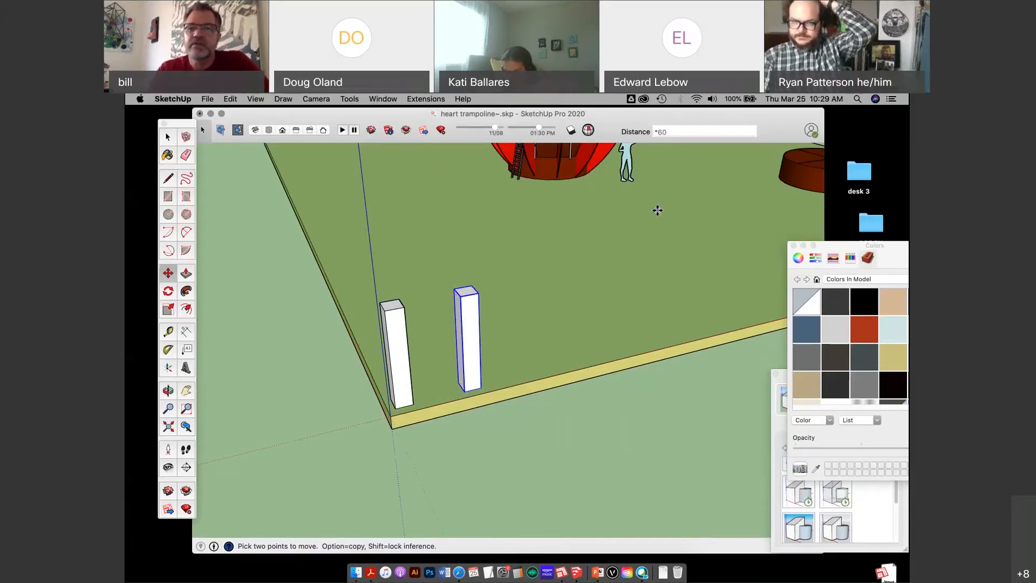
pyautogui.press('Return')
pyautogui.scroll(-3, 413, 276)
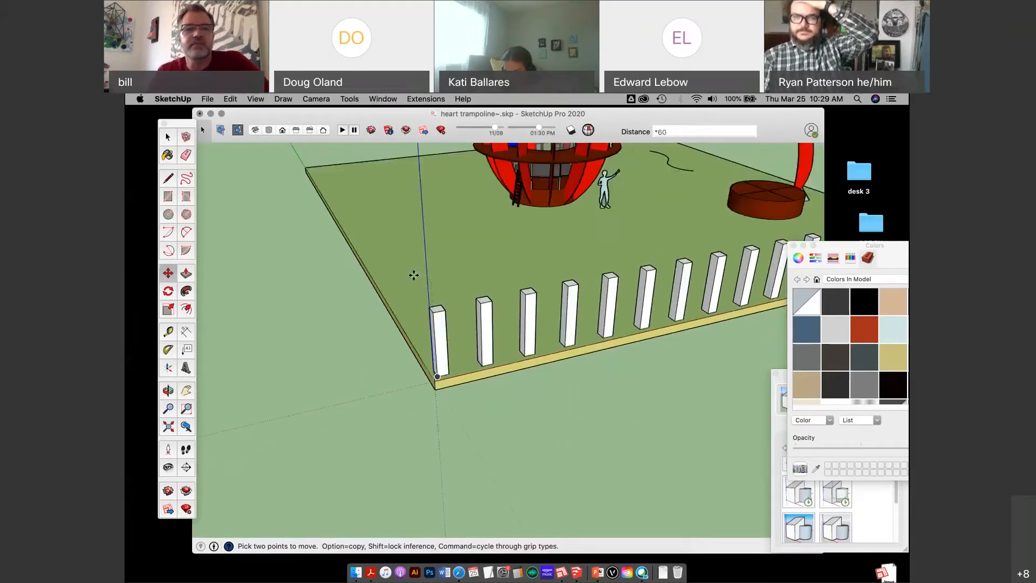
pyautogui.click(167, 136)
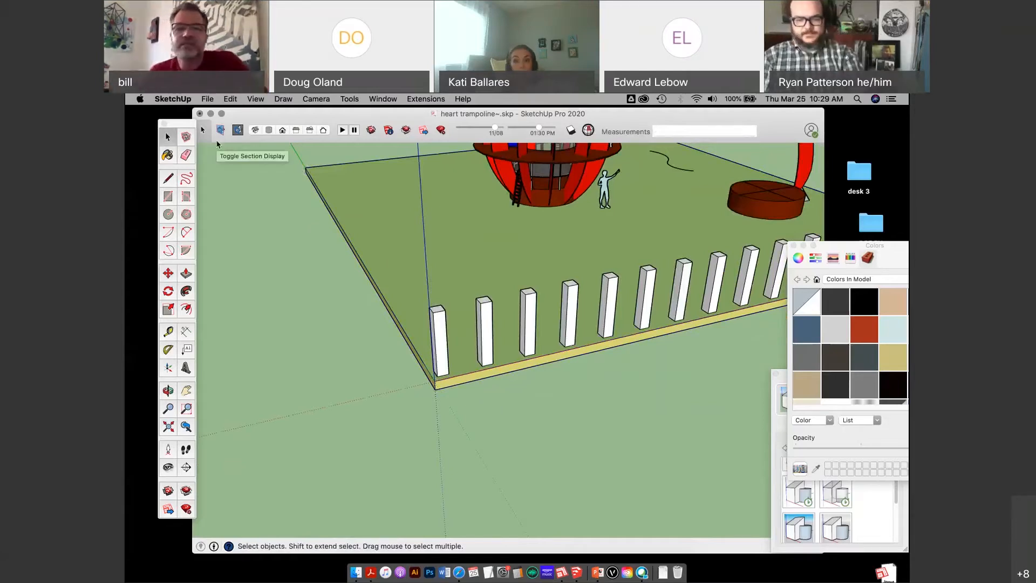
pyautogui.click(185, 395)
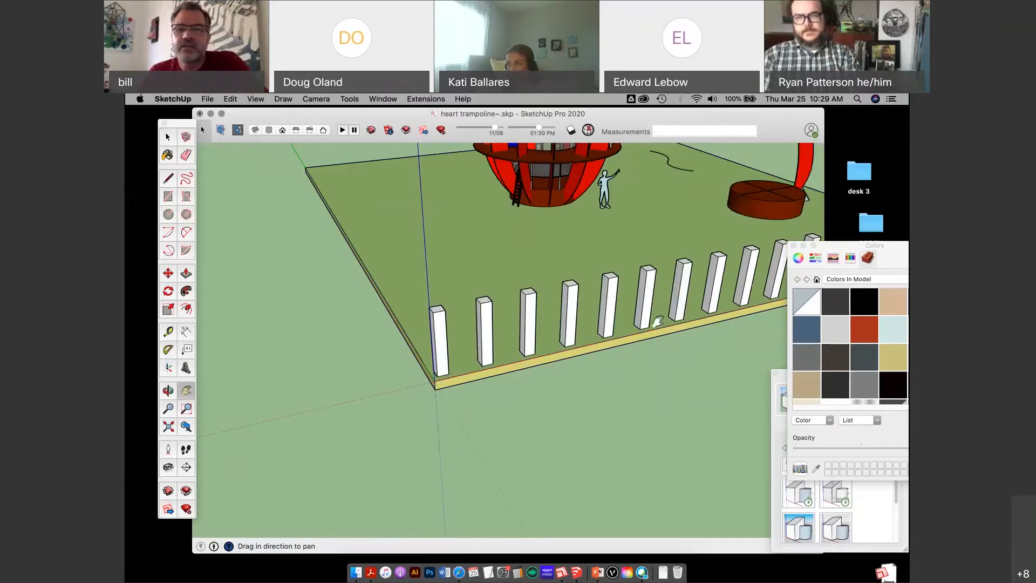
pyautogui.moveTo(655, 319); pyautogui.dragTo(483, 365)
pyautogui.scroll(-3, 463, 319)
pyautogui.scroll(-5, 463, 319)
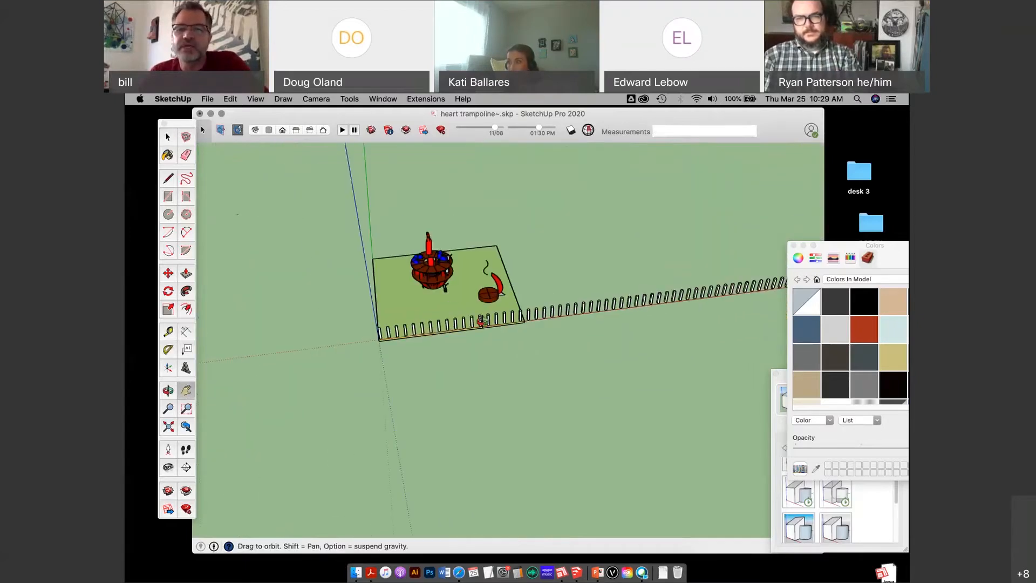
pyautogui.scroll(-3, 450, 309)
# Step: Undo the row of post copies so that only the original corner post is left
pyautogui.click(167, 137)
pyautogui.moveTo(623, 354); pyautogui.dragTo(561, 291)
pyautogui.press('super+z')
pyautogui.scroll(5, 419, 263)
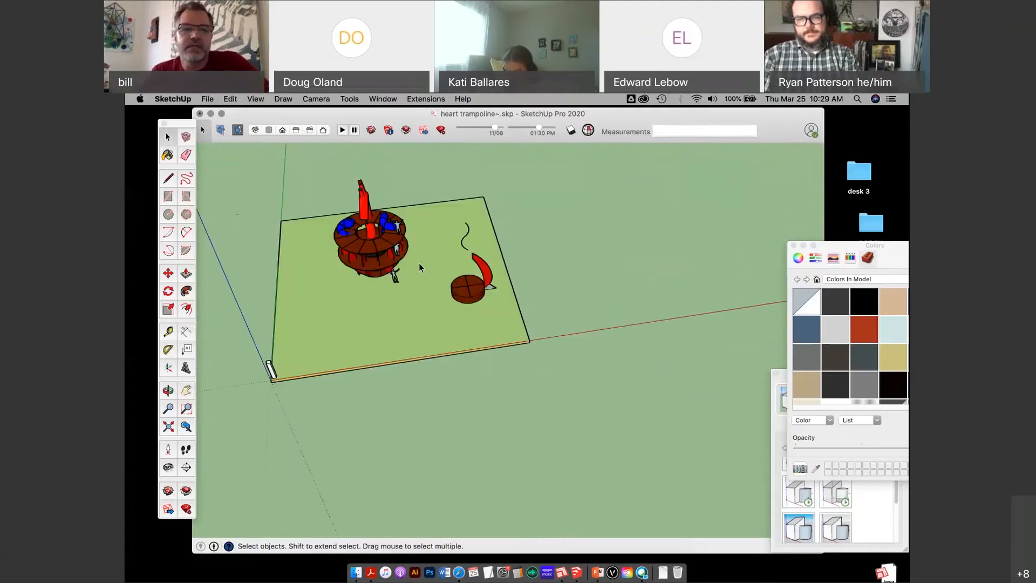
pyautogui.click(185, 389)
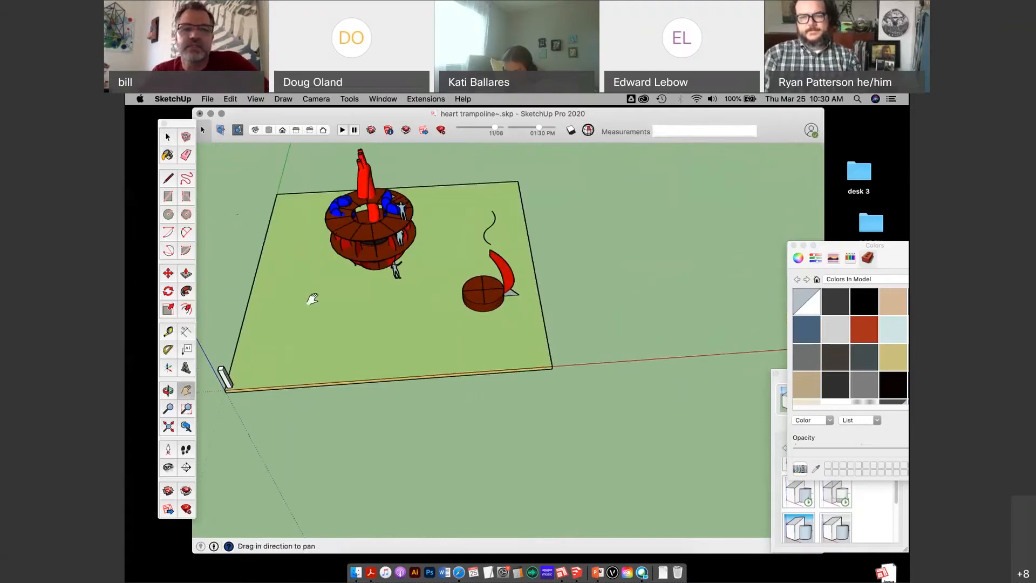
# Step: Examine the heart structure, the round brown disc and the curved red fin beside it on the slab
pyautogui.moveTo(323, 235); pyautogui.dragTo(404, 327)
pyautogui.moveTo(405, 327)
pyautogui.mouseDown(button='middle')
pyautogui.moveTo(532, 417)
pyautogui.moveTo(415, 312)
pyautogui.moveTo(448, 398)
pyautogui.moveTo(429, 372)
pyautogui.moveTo(433, 346)
pyautogui.moveTo(440, 416)
pyautogui.moveTo(378, 410)
pyautogui.mouseUp(button='middle')
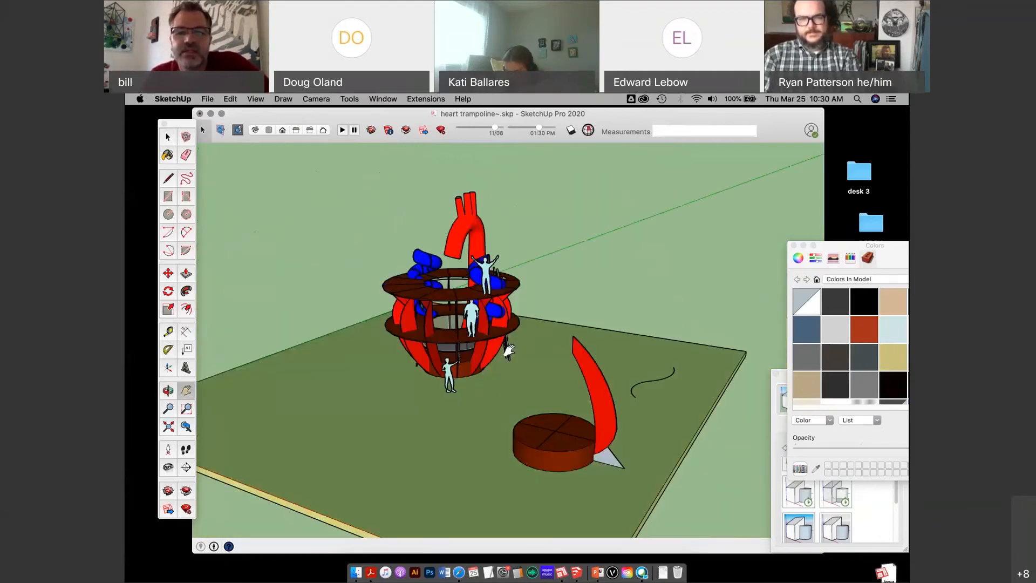
pyautogui.scroll(1, 540, 373)
pyautogui.moveTo(518, 329); pyautogui.dragTo(610, 372, button='middle')
pyautogui.scroll(3, 643, 370)
pyautogui.scroll(2, 644, 370)
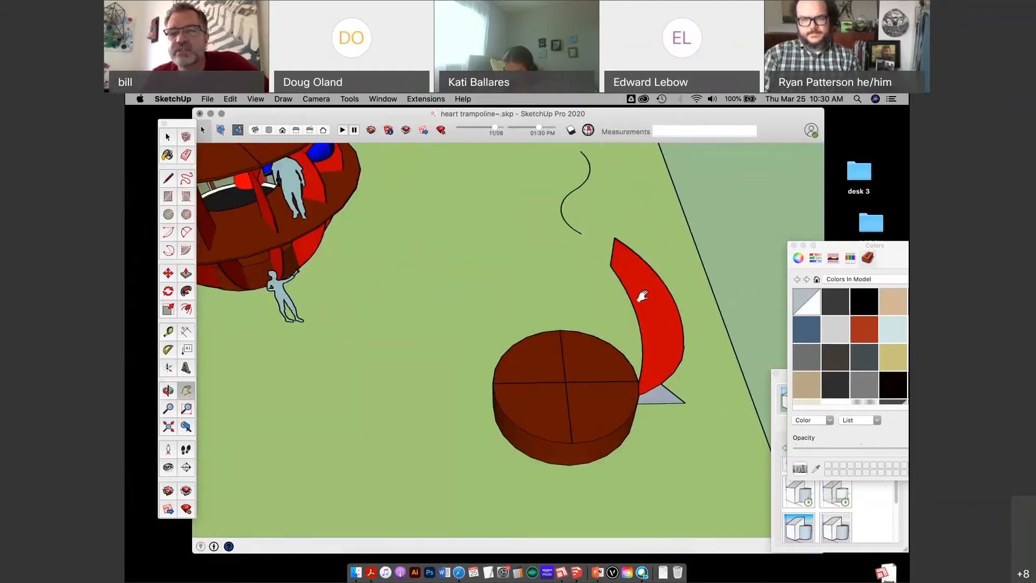
pyautogui.moveTo(657, 330); pyautogui.dragTo(644, 345, button='middle')
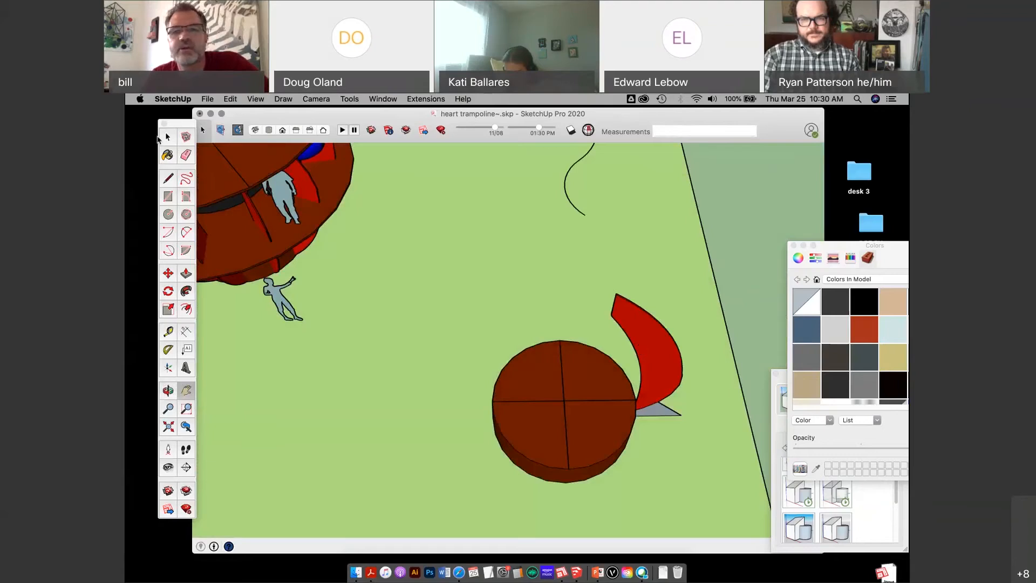
pyautogui.press('space')
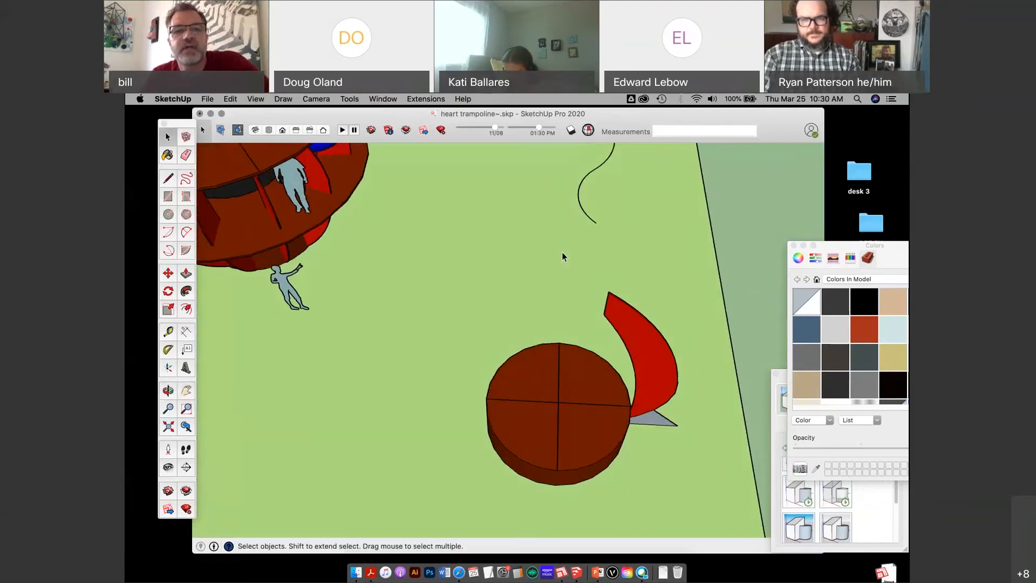
pyautogui.moveTo(562, 257); pyautogui.dragTo(575, 347, button='middle')
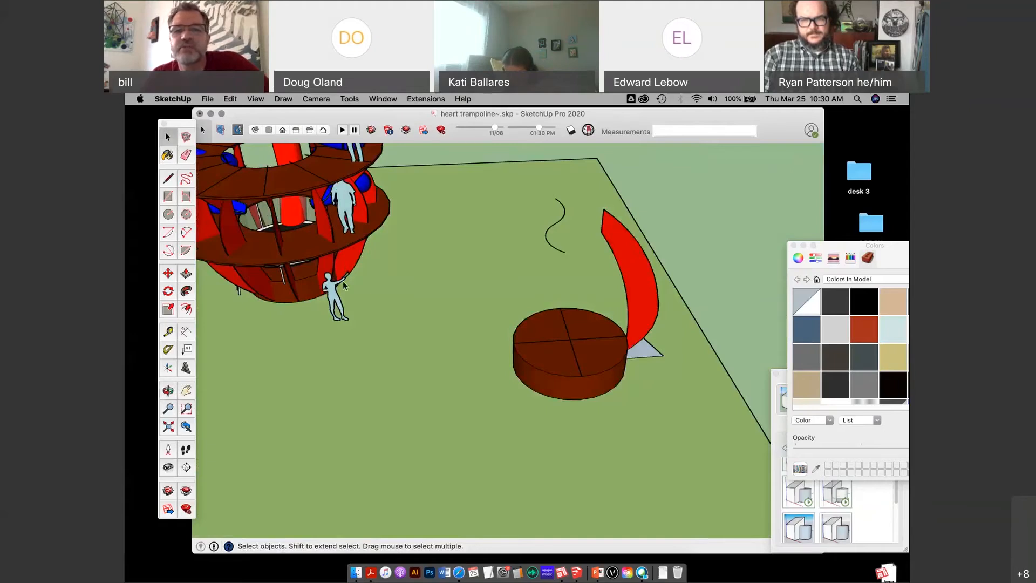
pyautogui.moveTo(645, 287); pyautogui.dragTo(575, 384, button='middle')
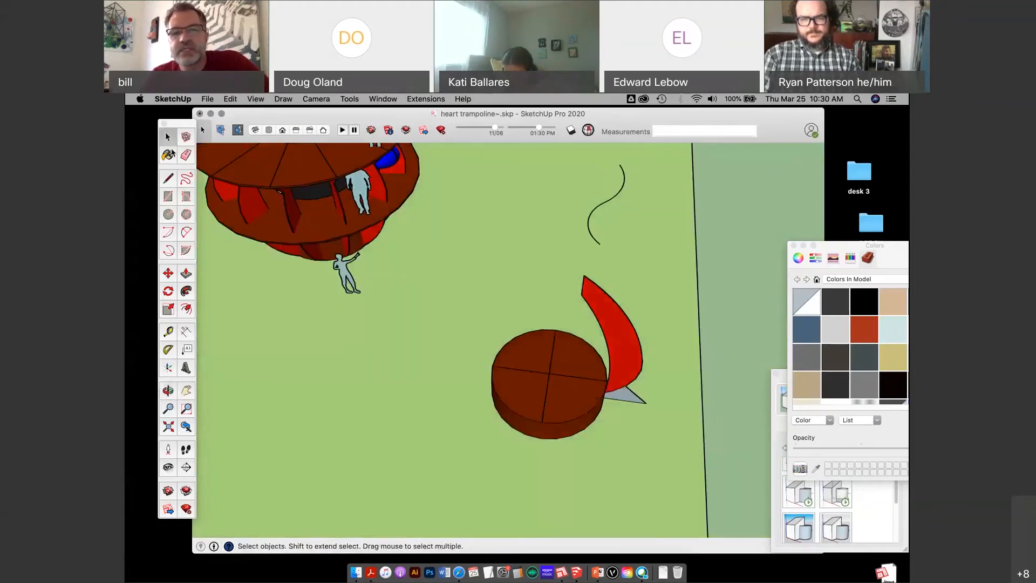
# Step: Rotate a copy of the curved red fin 15° around the centre of the brown disc
pyautogui.click(620, 338)
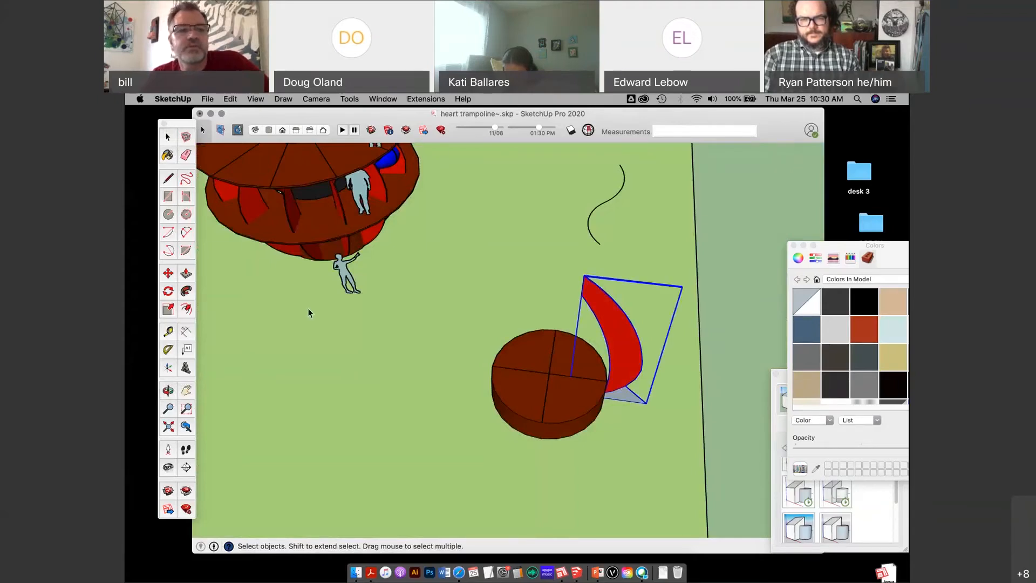
pyautogui.click(169, 292)
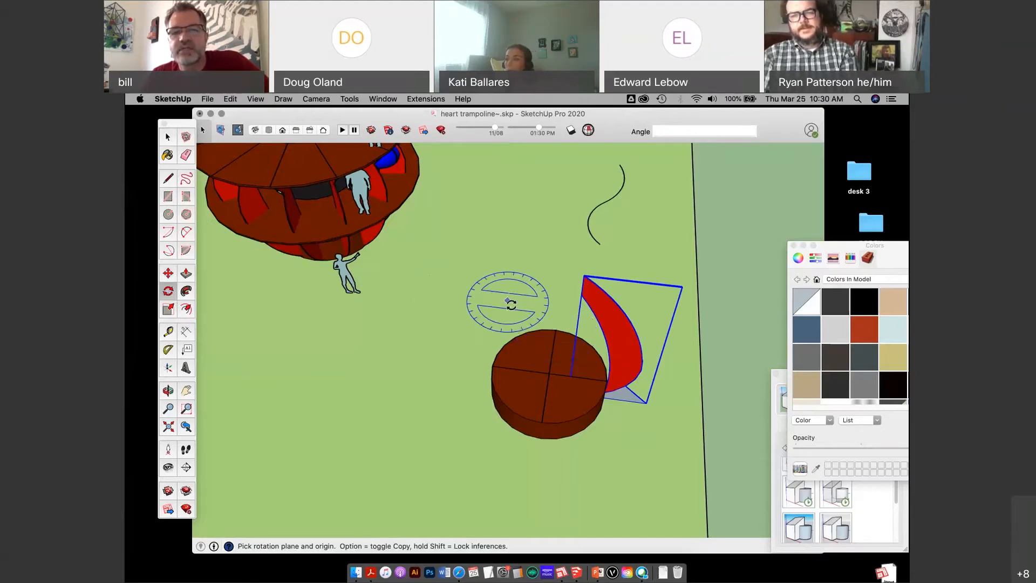
pyautogui.click(549, 373)
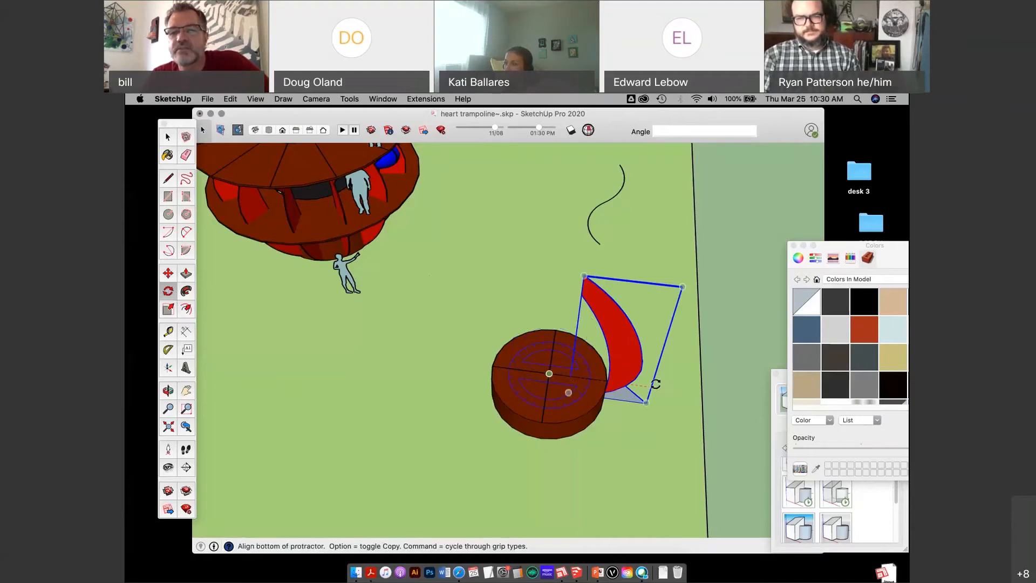
pyautogui.moveTo(670, 385); pyautogui.dragTo(688, 411, button='middle')
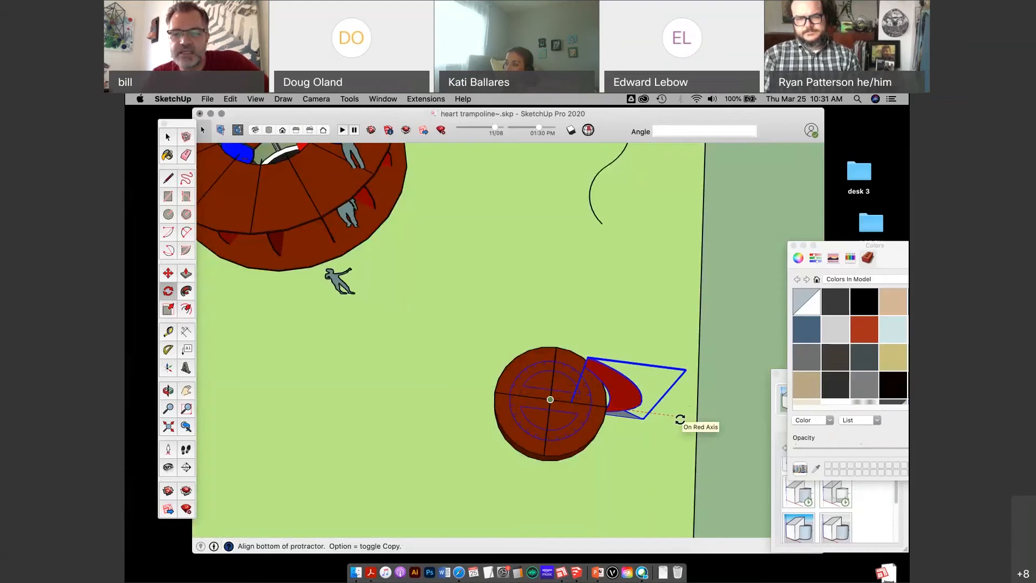
pyautogui.click(681, 419)
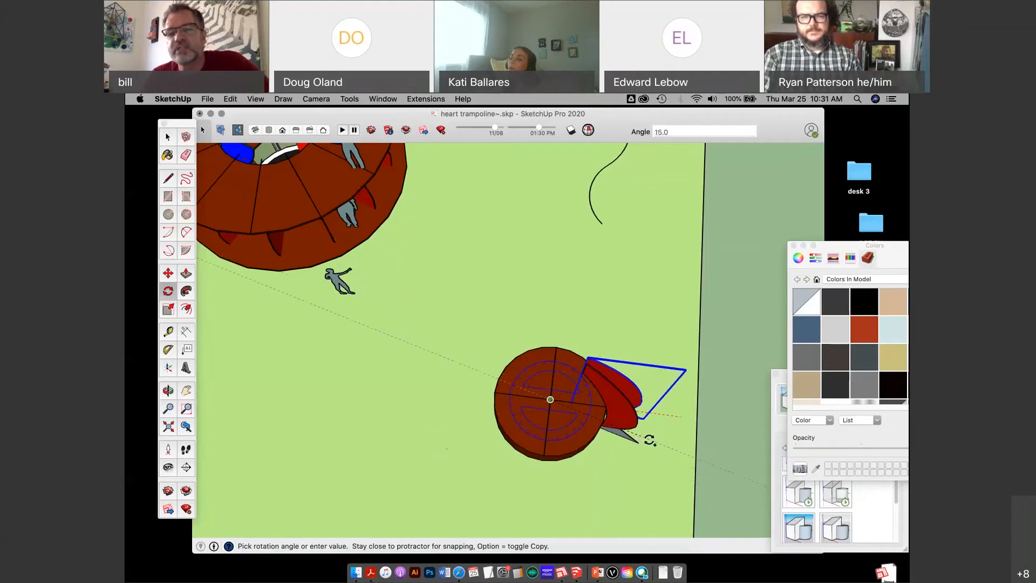
pyautogui.click(646, 440)
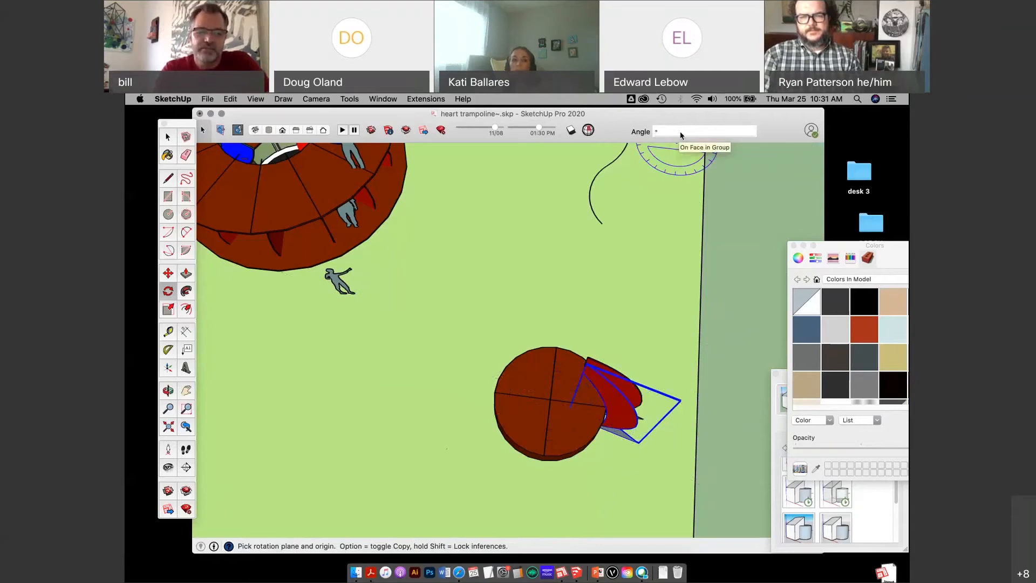
# Step: Try to multiply the rotated fin copy into a radial array with *10, and clear the selection
pyautogui.write('10')
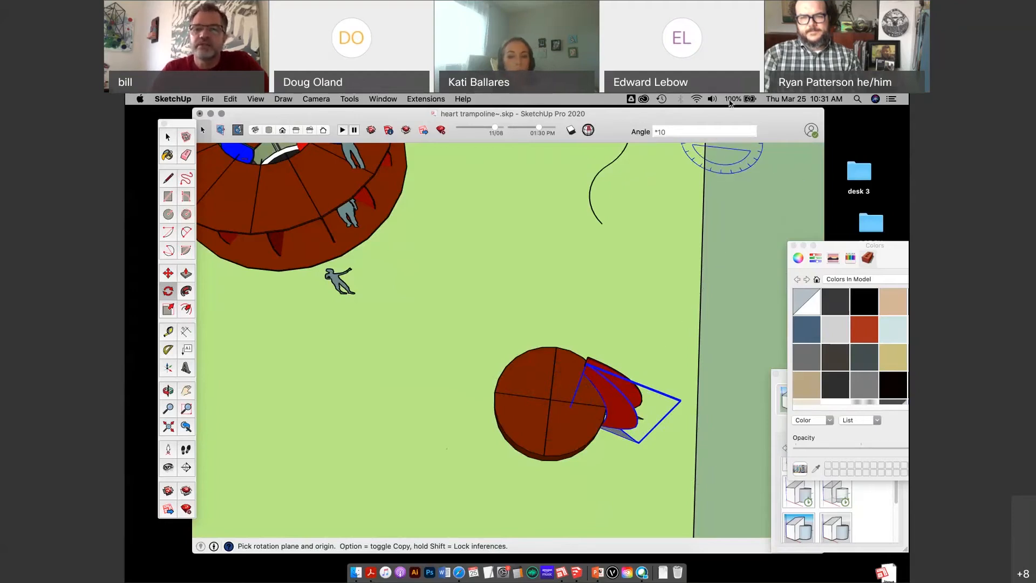
pyautogui.press('space')
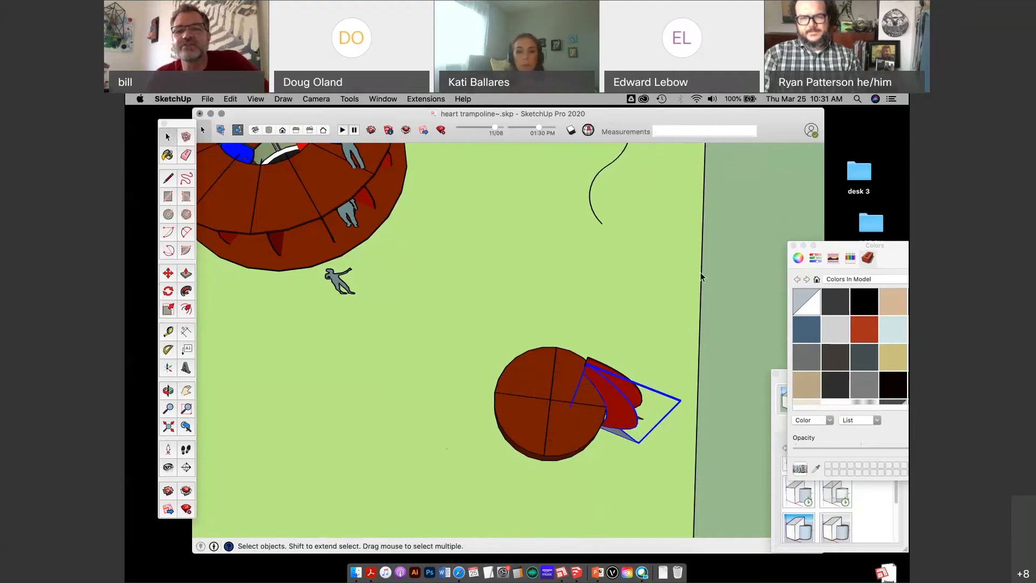
pyautogui.click(739, 177)
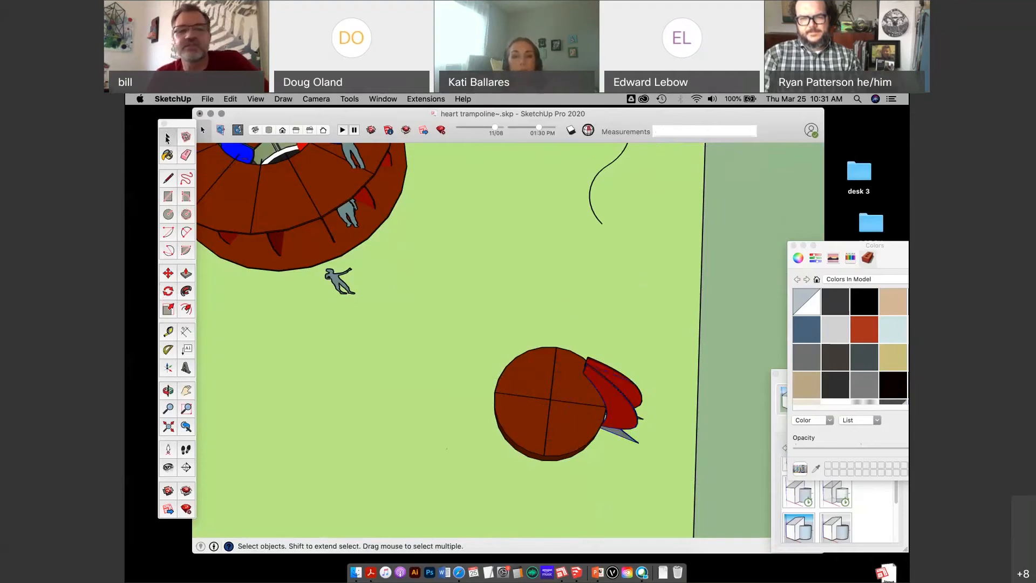
# Step: Rotate a further copy of the second fin 15° around the centre of the brown disc
pyautogui.click(611, 393)
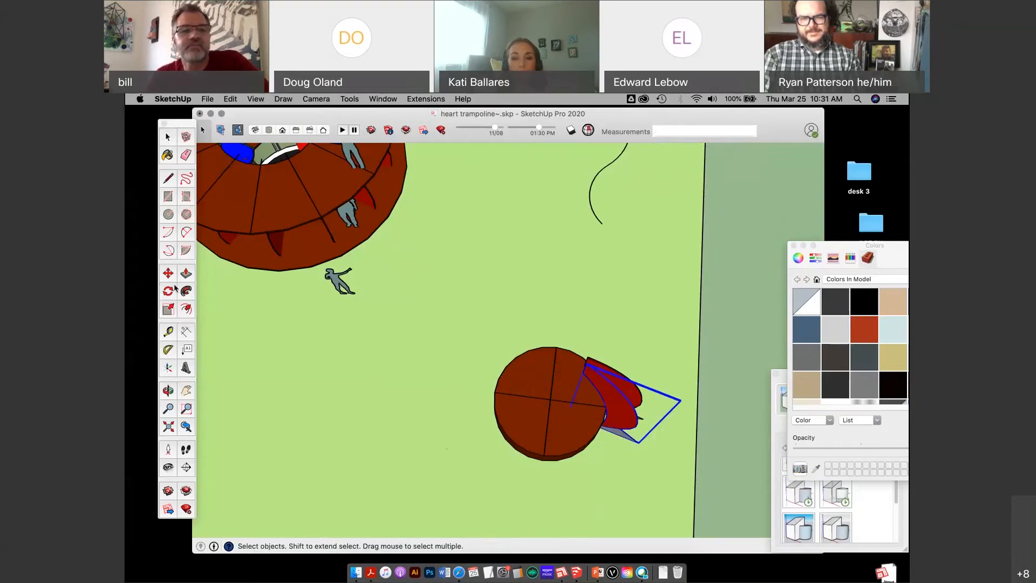
pyautogui.click(168, 291)
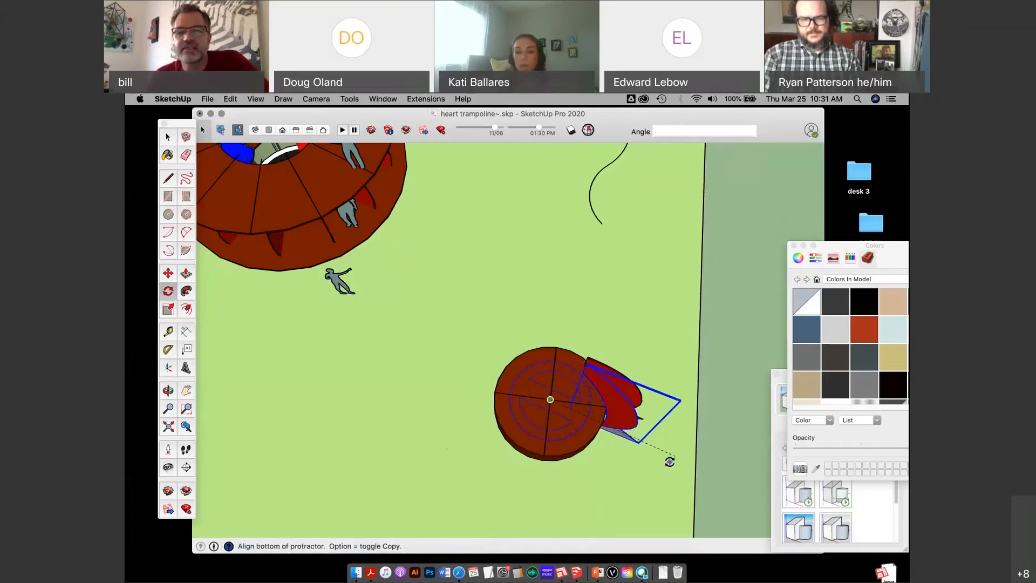
pyautogui.click(641, 443)
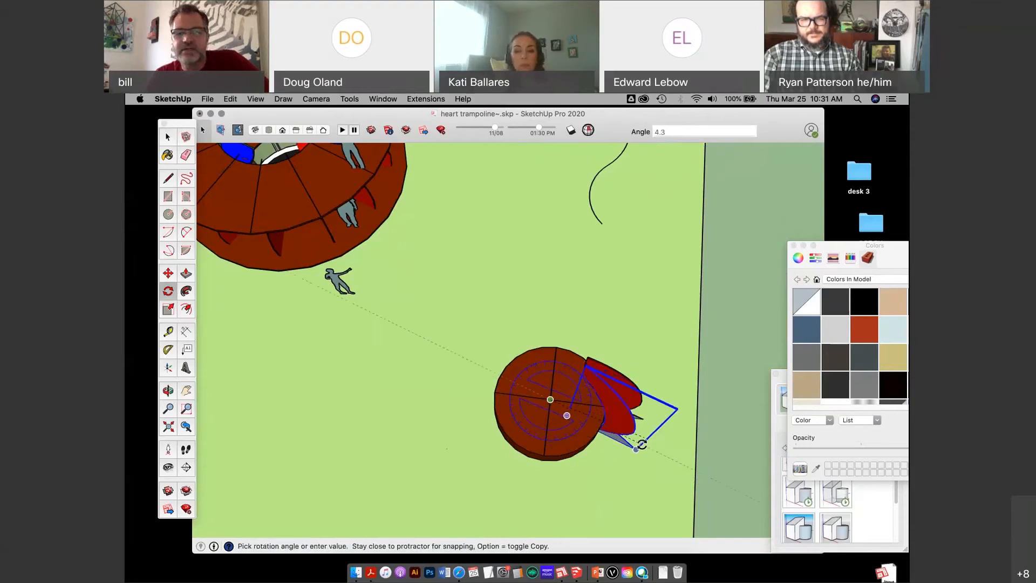
pyautogui.click(649, 474)
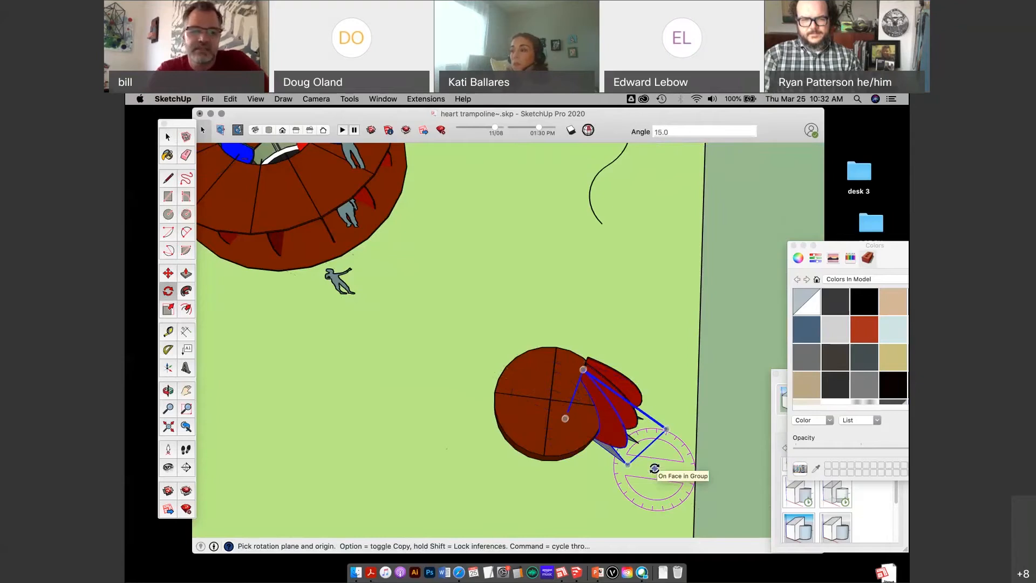
# Step: Multiply the new fin copy into a radial array with *20 and view the ring of fins from the side
pyautogui.write('20')
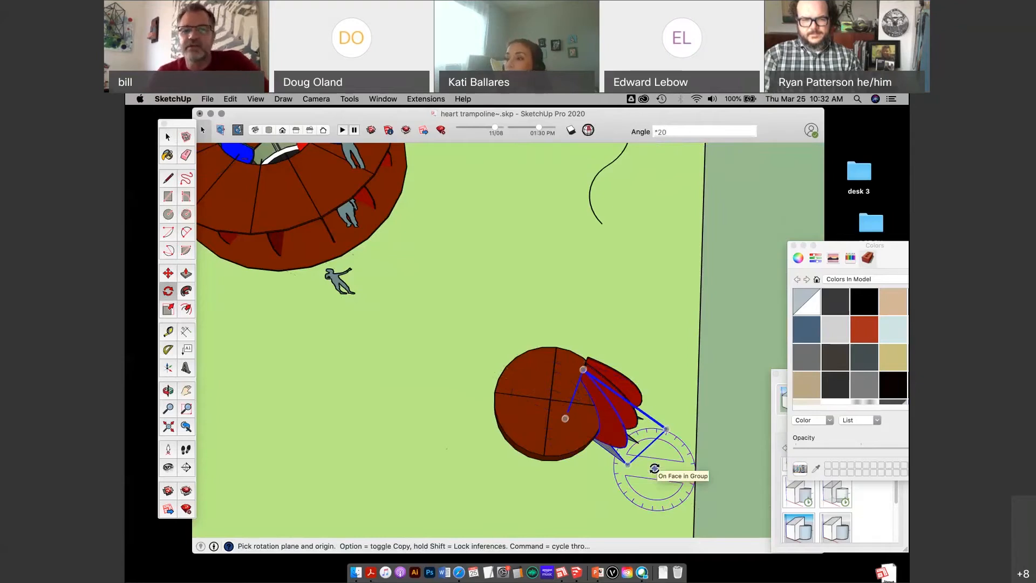
pyautogui.press('Return')
pyautogui.moveTo(654, 468); pyautogui.dragTo(629, 168, button='middle')
pyautogui.press('space')
pyautogui.moveTo(642, 302); pyautogui.dragTo(655, 379, button='middle')
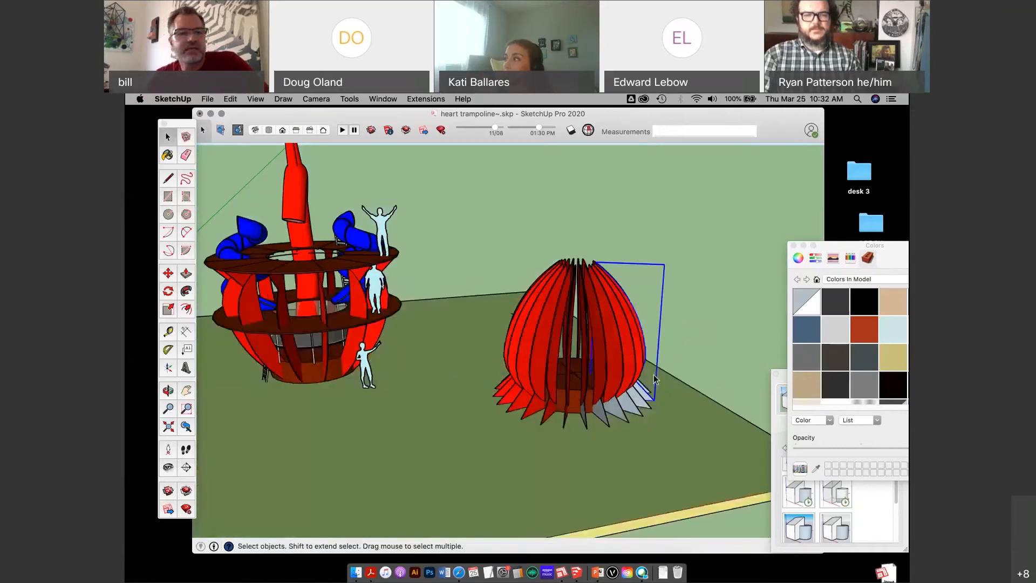
# Step: Draw a rectangle on the open slab in front of the heart structure and Push/Pull it up about 6' 11" into a box
pyautogui.press('m')
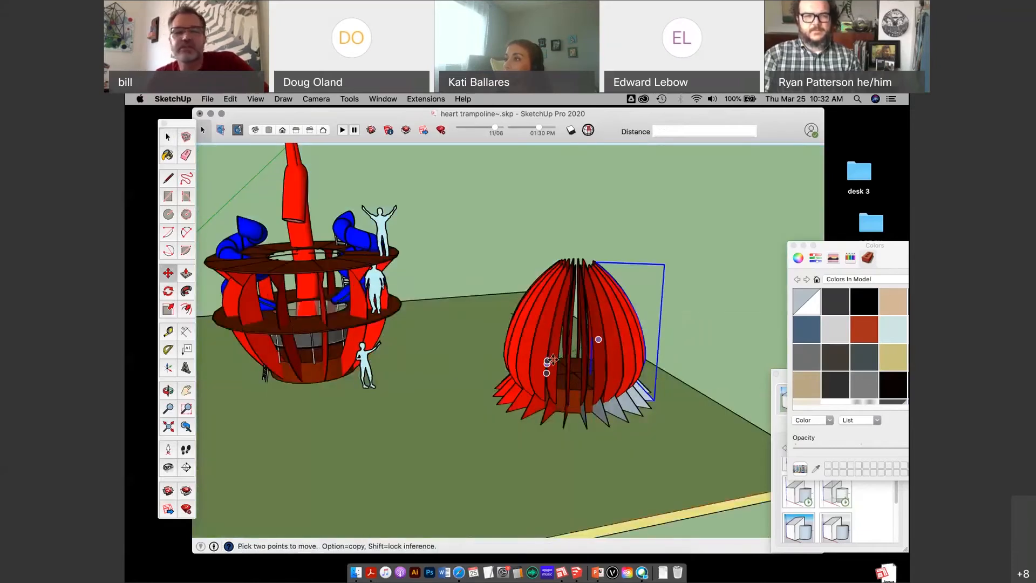
pyautogui.keyDown('shift'); pyautogui.moveTo(395, 388); pyautogui.dragTo(501, 356, button='middle'); pyautogui.keyUp('shift')
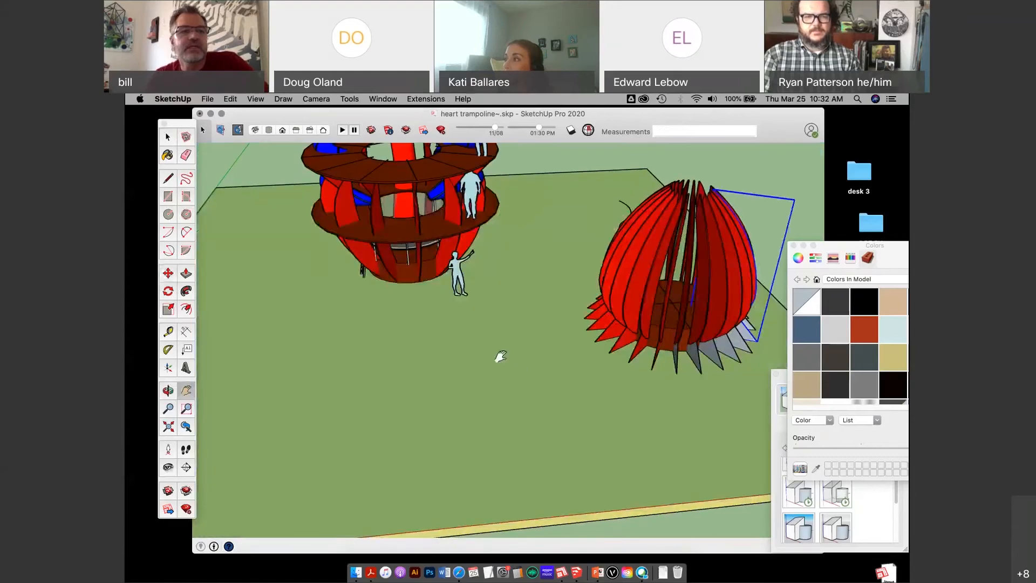
pyautogui.click(169, 198)
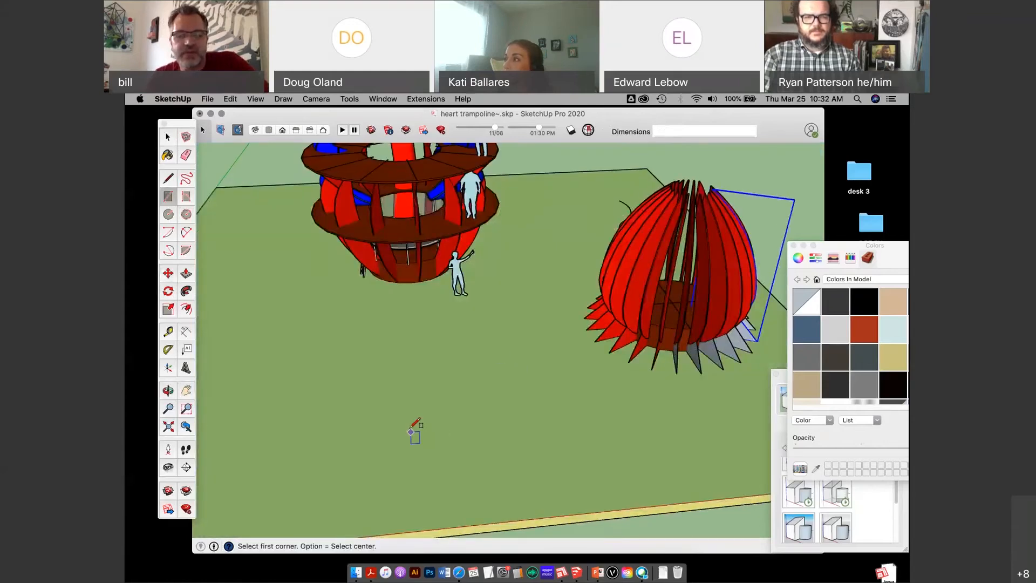
pyautogui.click(421, 408)
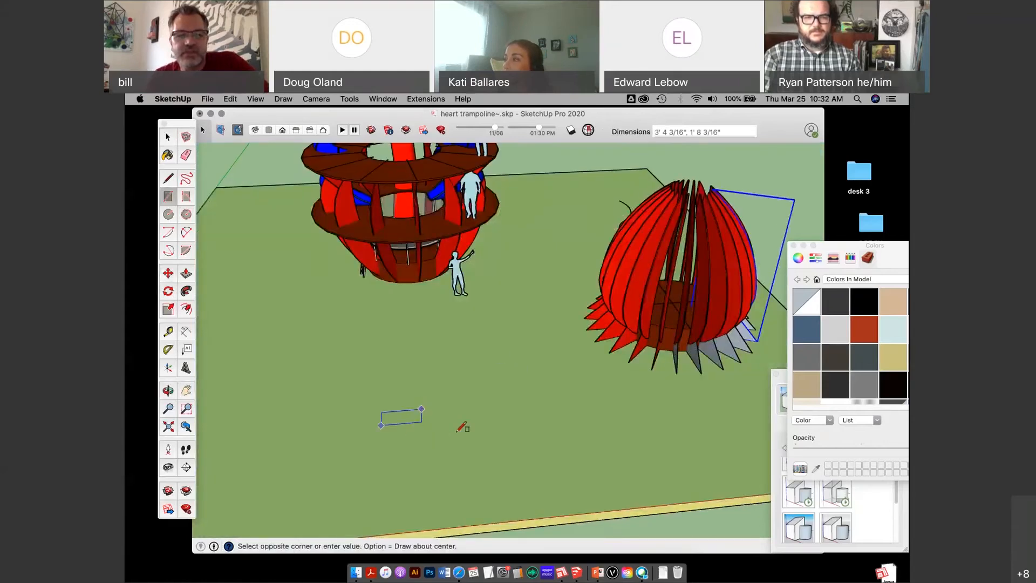
pyautogui.click(493, 465)
pyautogui.moveTo(428, 442); pyautogui.dragTo(231, 277, button='middle')
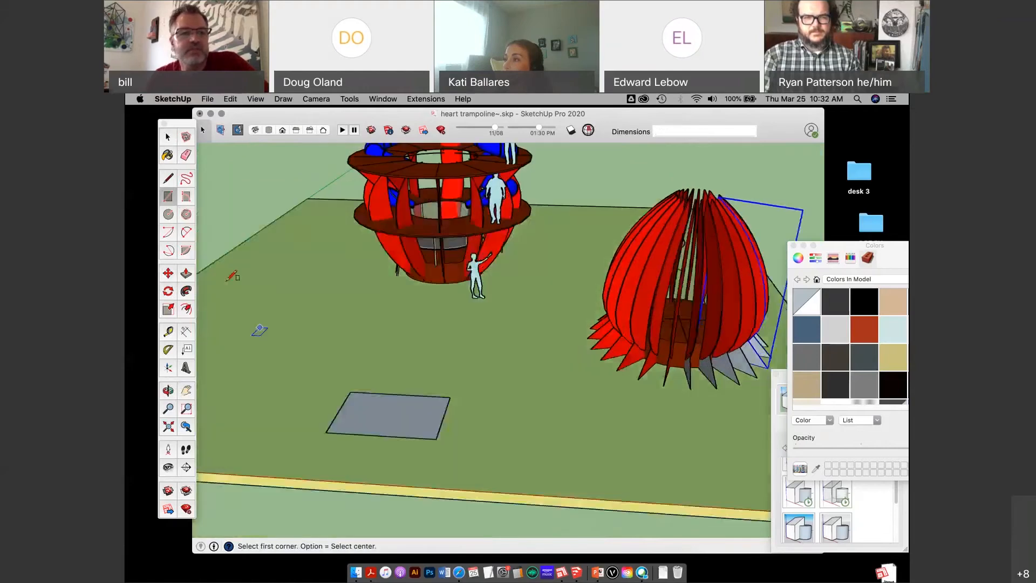
pyautogui.click(186, 275)
pyautogui.moveTo(392, 412); pyautogui.dragTo(263, 310)
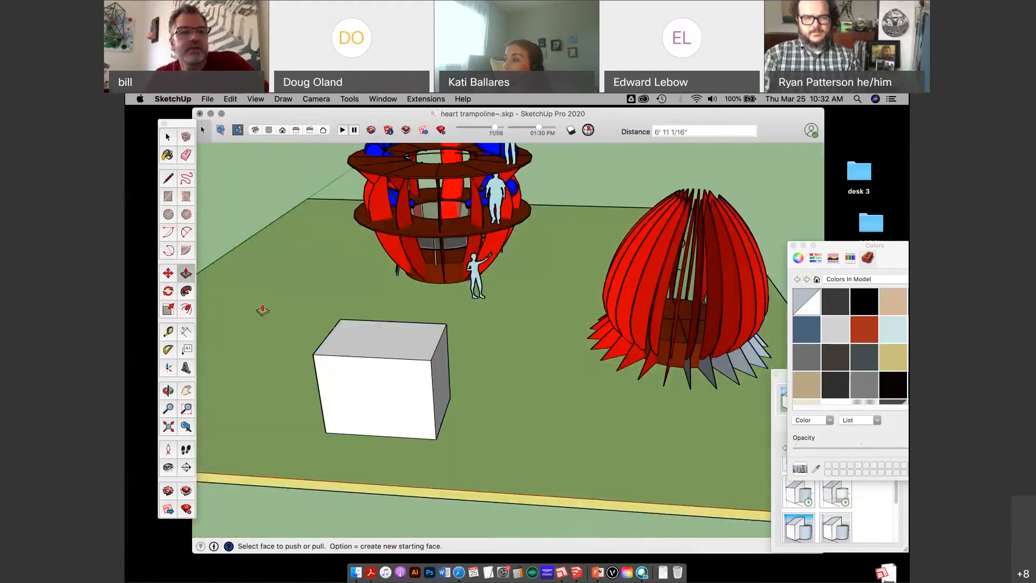
# Step: Cut off the box's front right corner by drawing a diagonal about 4' 11" long on top and pushing the triangle down the full height
pyautogui.press('l')
pyautogui.click(385, 358)
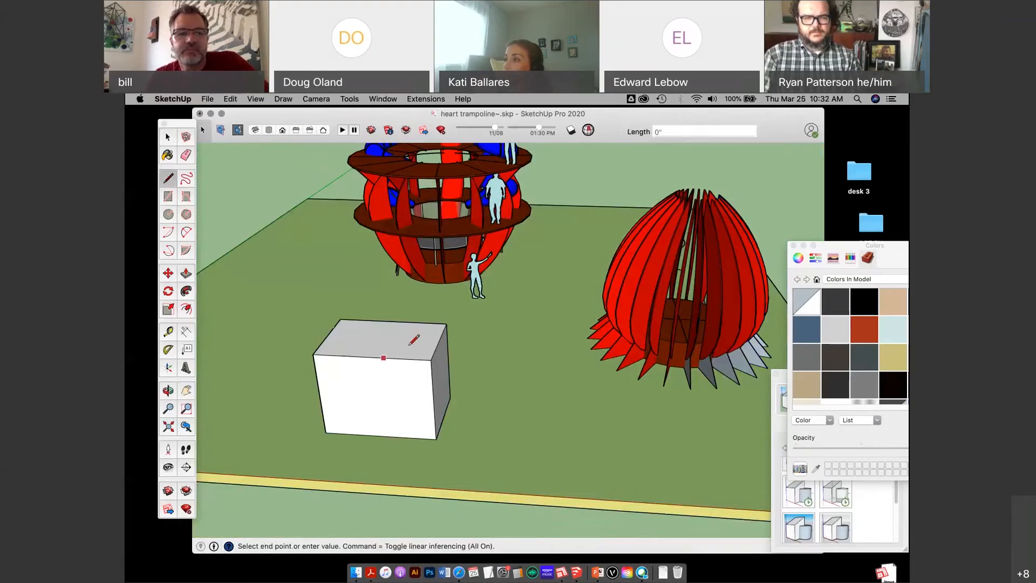
pyautogui.click(442, 338)
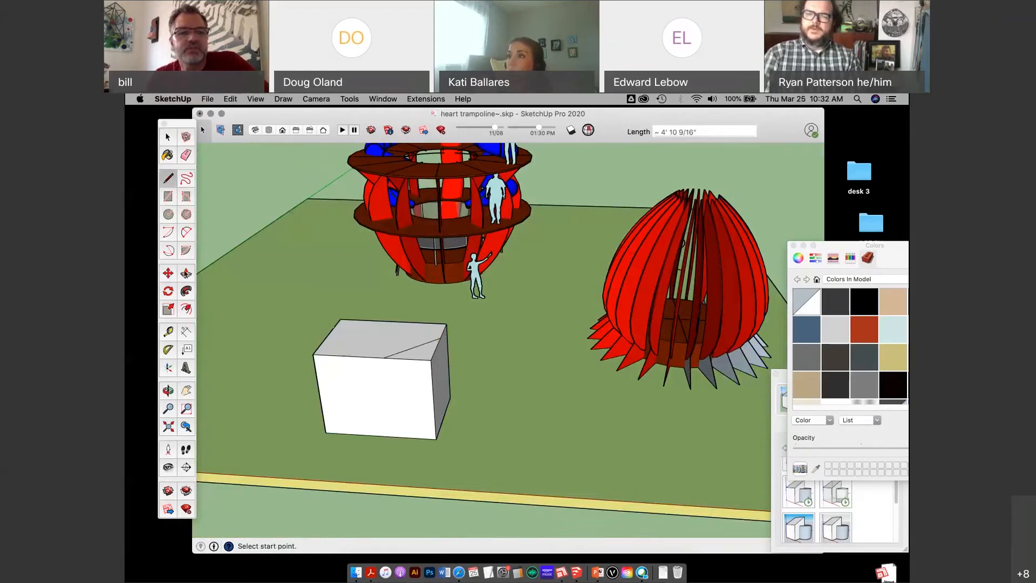
pyautogui.press('p')
pyautogui.moveTo(421, 369); pyautogui.dragTo(435, 434)
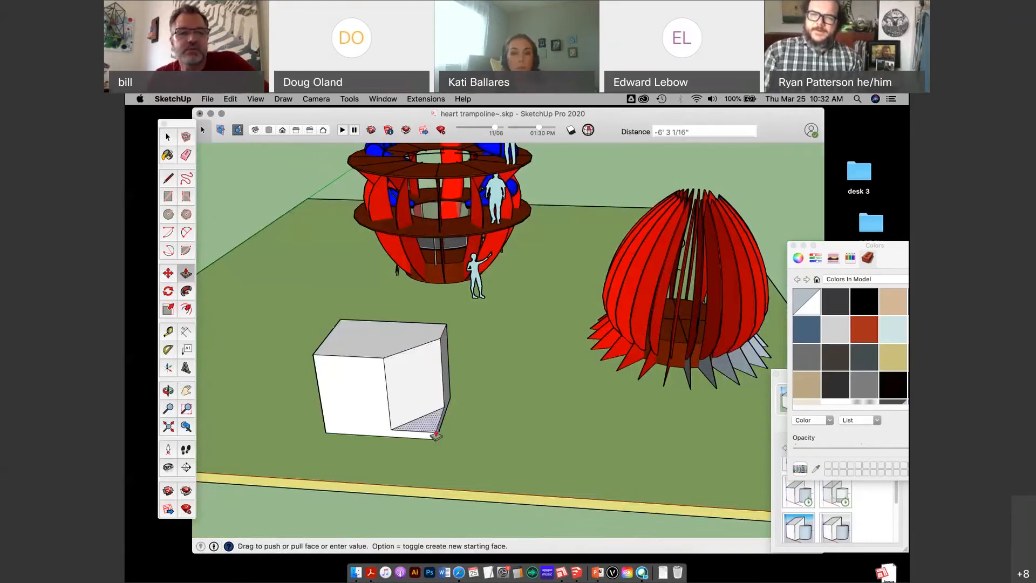
# Step: Cut off the box's front left corner with a diagonal top line about 4' 2" long, pushing the triangle down 6' 11 1/16"
pyautogui.click(168, 178)
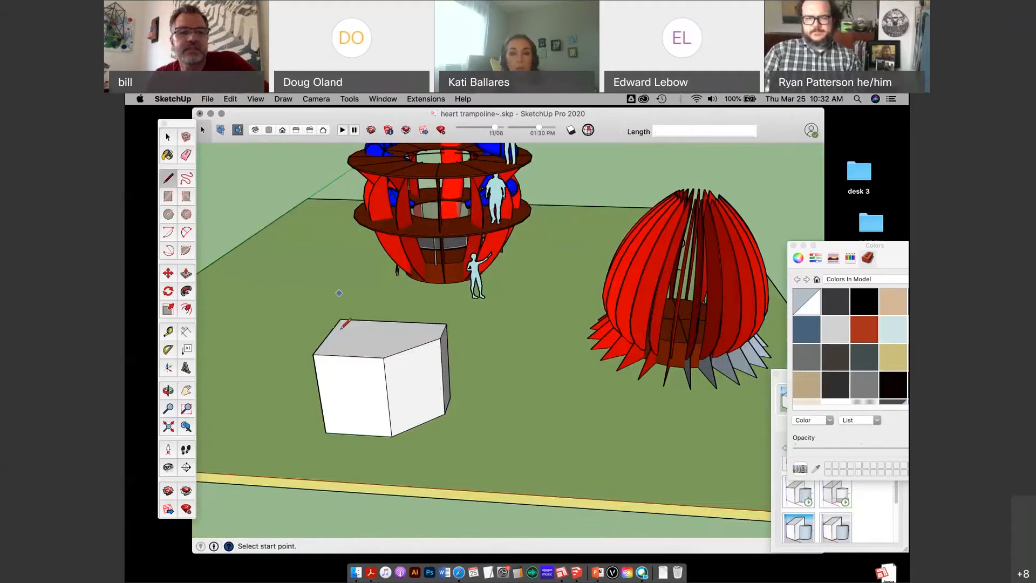
pyautogui.click(327, 335)
pyautogui.click(353, 356)
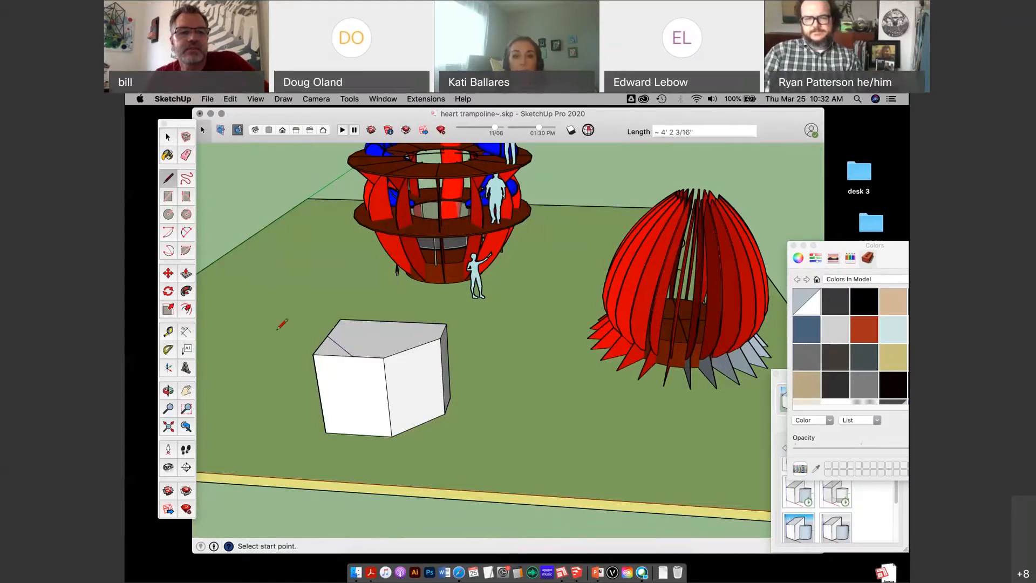
pyautogui.press('p')
pyautogui.moveTo(320, 352); pyautogui.dragTo(257, 318)
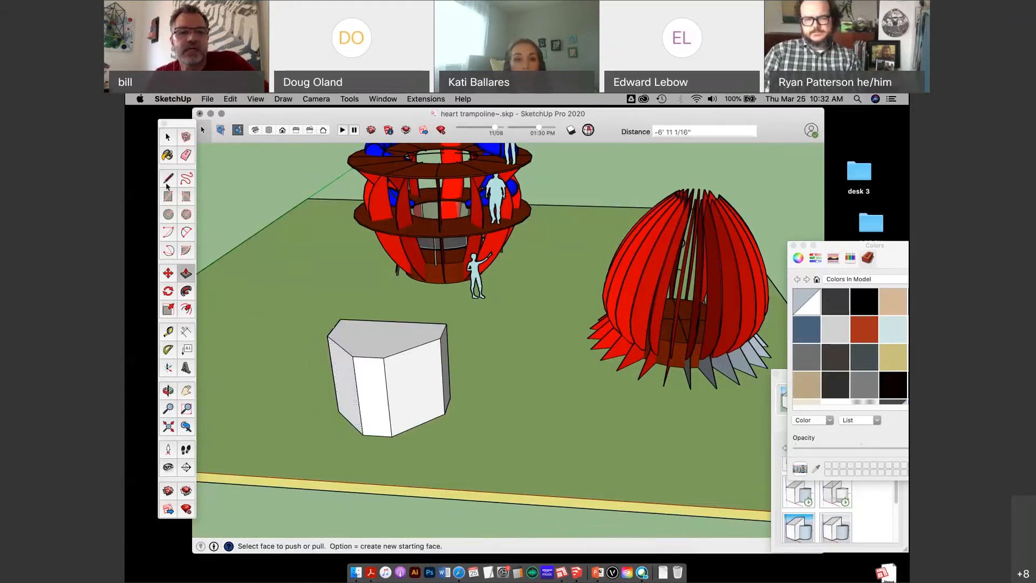
# Step: Draw a diagonal line across the block's remaining top face from the left edge to the back edge
pyautogui.press('l')
pyautogui.click(339, 345)
pyautogui.click(399, 322)
# Step: Select the diagonal line across the block's top face and move it up and outward, stretching the adjoining faces
pyautogui.press('space')
pyautogui.click(380, 330)
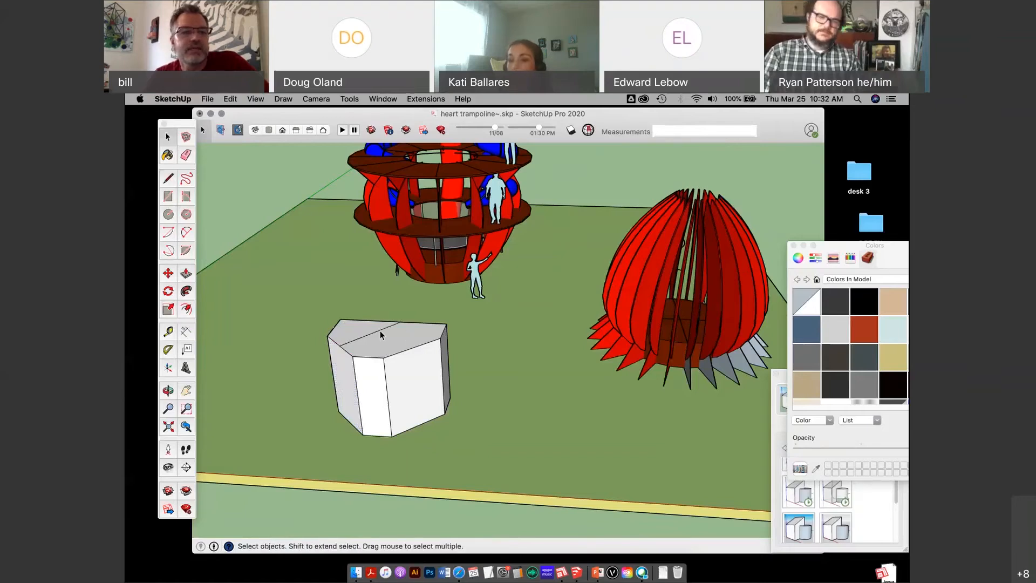
pyautogui.click(168, 274)
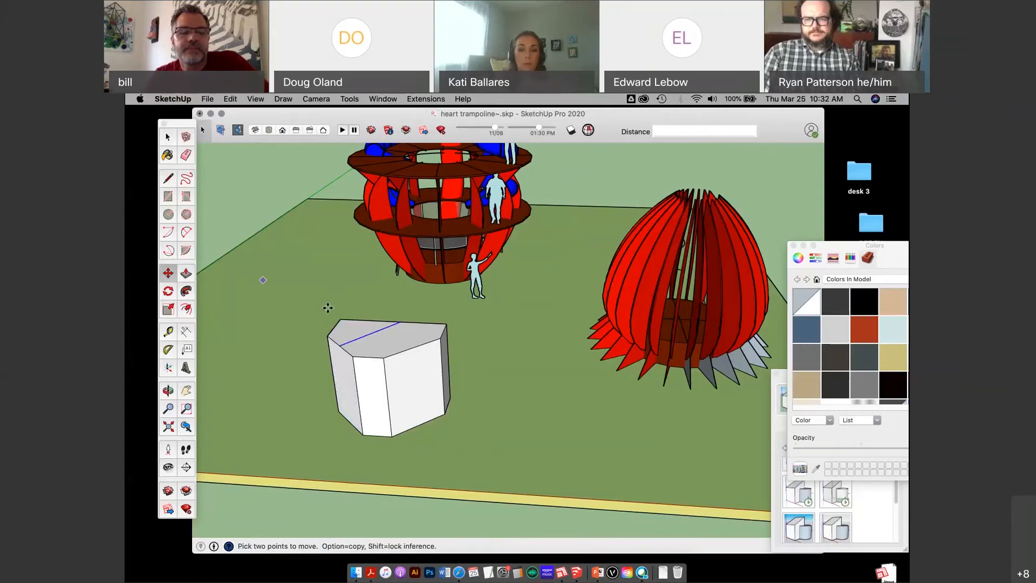
pyautogui.moveTo(378, 343); pyautogui.dragTo(384, 385, button='middle')
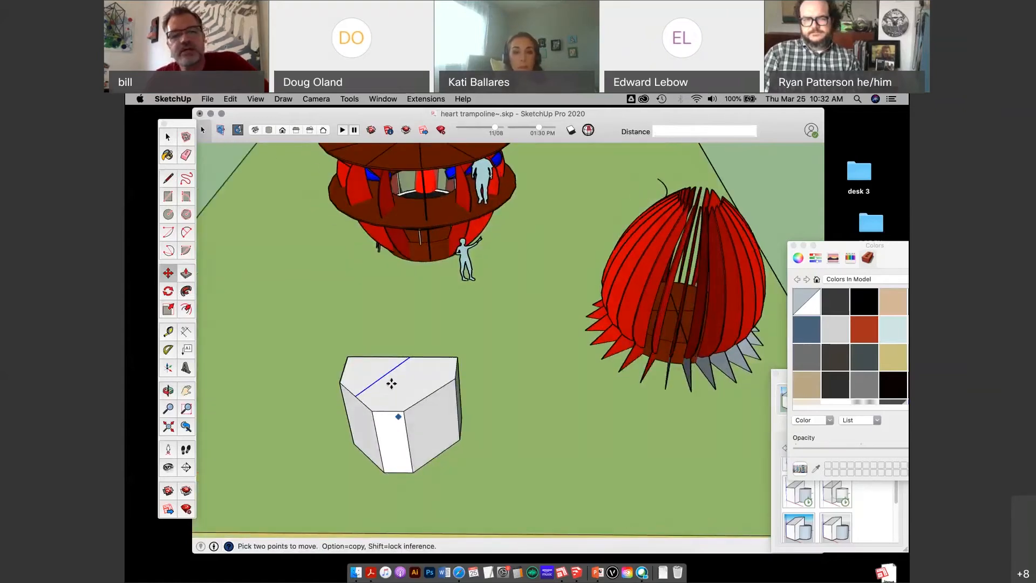
pyautogui.click(385, 376)
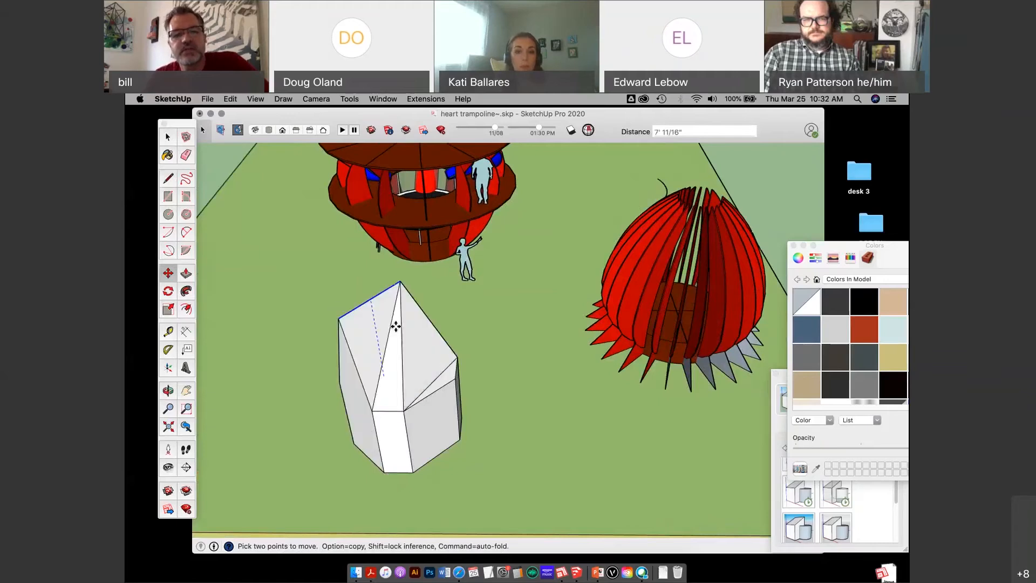
pyautogui.moveTo(386, 320); pyautogui.dragTo(355, 233, button='middle')
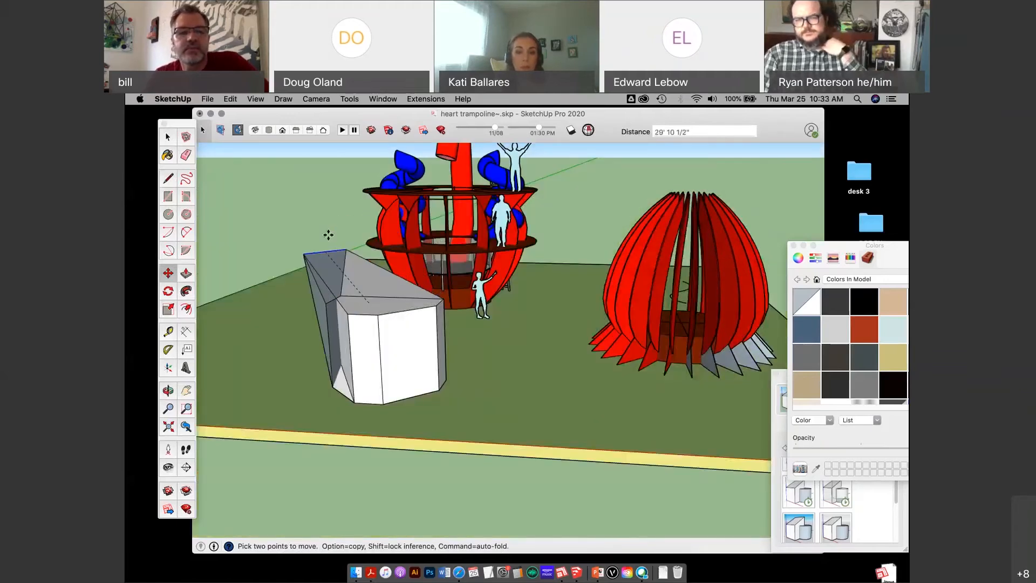
pyautogui.moveTo(328, 234); pyautogui.dragTo(547, 382, button='middle')
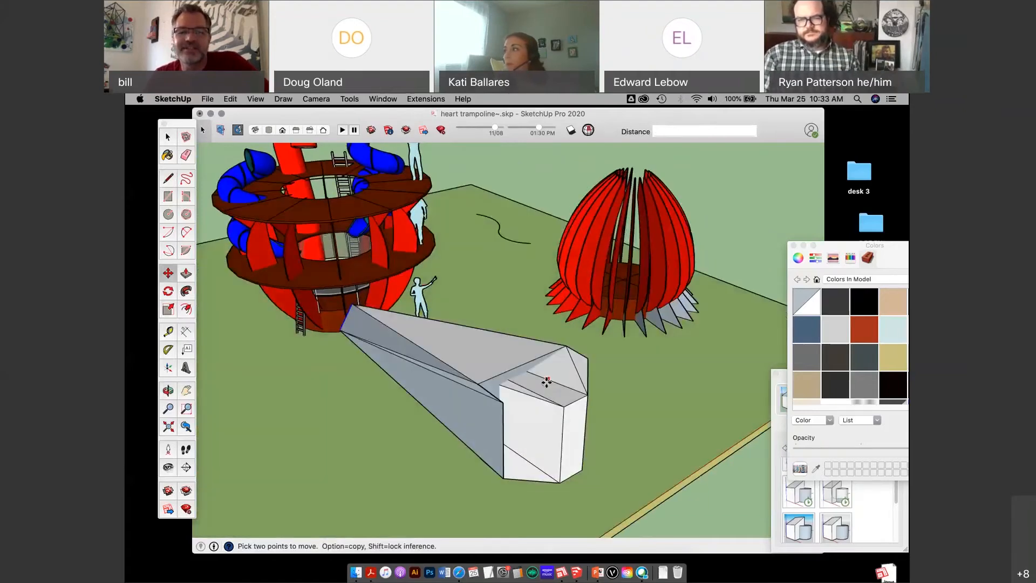
pyautogui.press('Escape')
# Step: Move the same top edge again, placing it above the block to form a raised, faceted peak
pyautogui.click(533, 382)
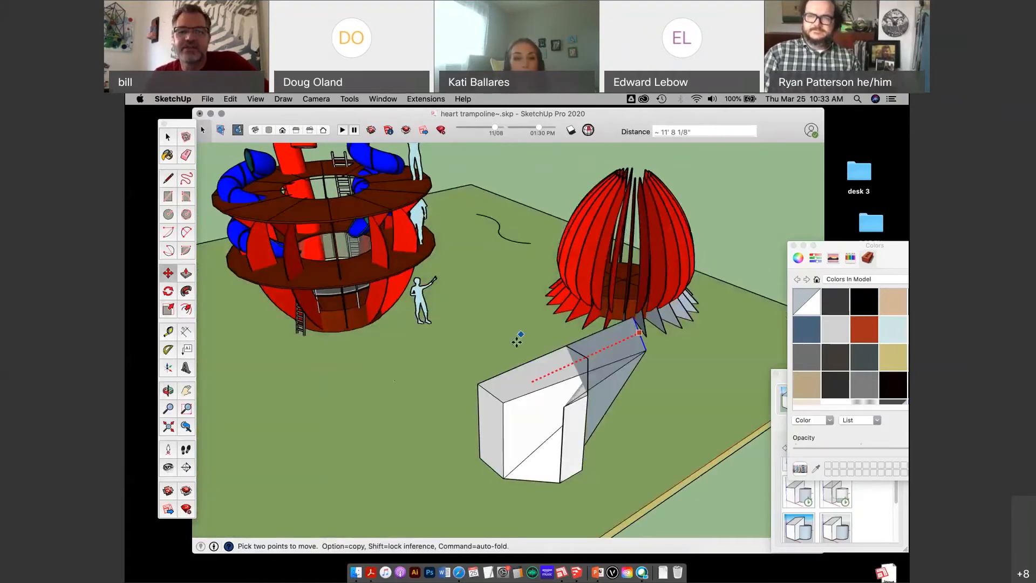
pyautogui.click(517, 338)
pyautogui.moveTo(518, 339); pyautogui.dragTo(398, 412, button='middle')
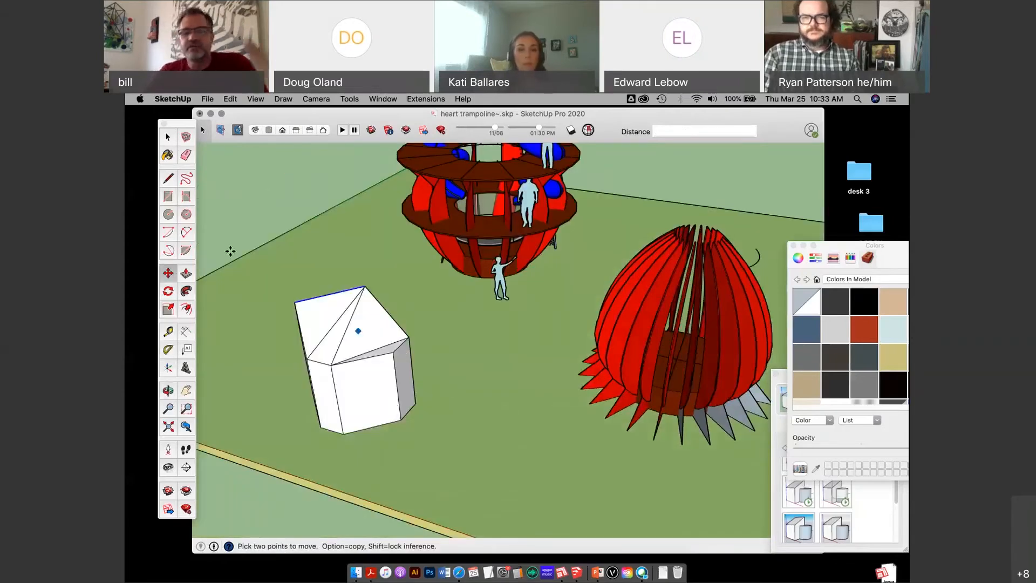
pyautogui.moveTo(394, 317); pyautogui.dragTo(303, 254, button='middle')
# Step: Select the whole faceted block with all its faces and edges and delete it from the slab
pyautogui.press('space')
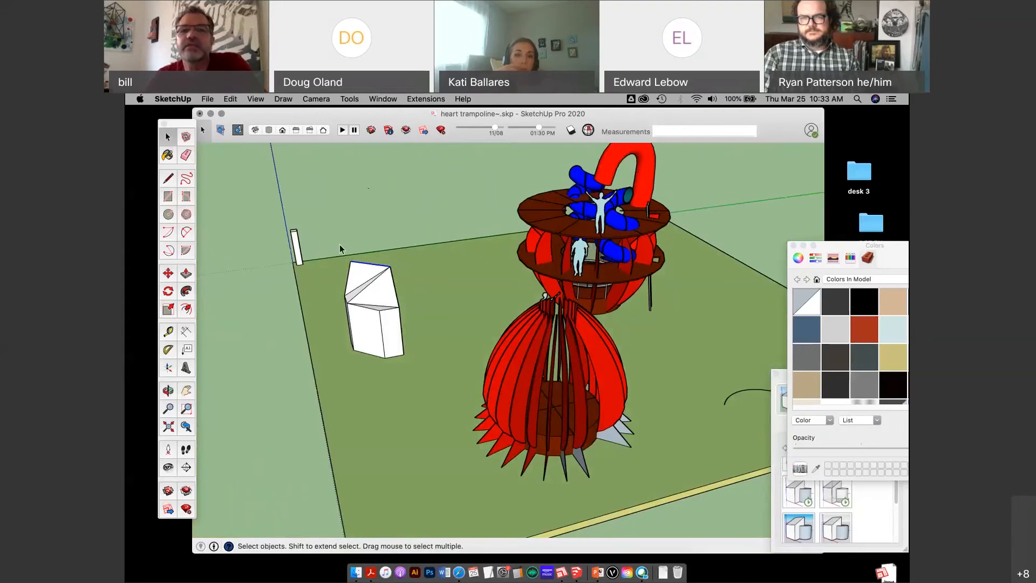
pyautogui.click(373, 280)
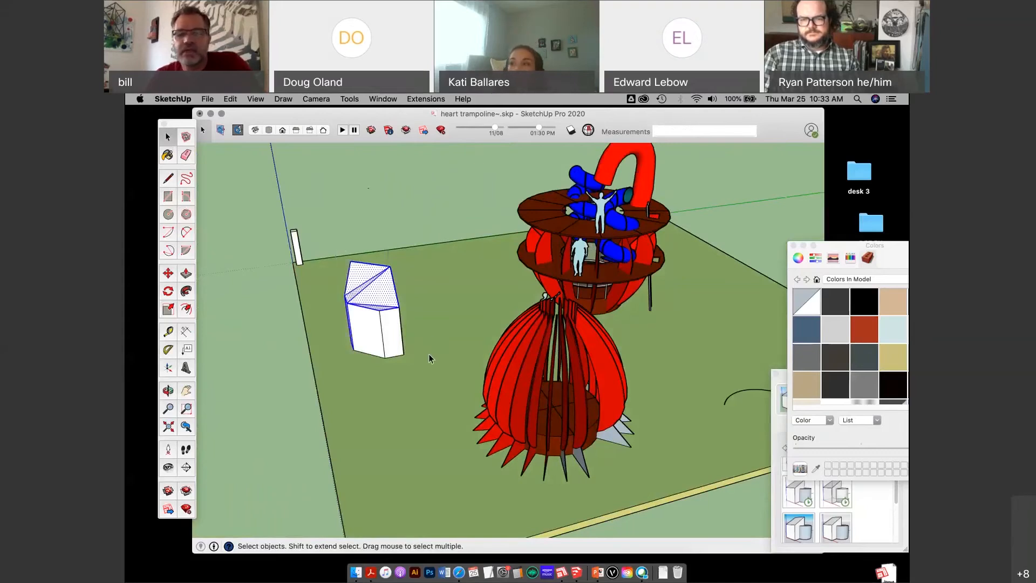
pyautogui.moveTo(332, 264); pyautogui.dragTo(417, 394)
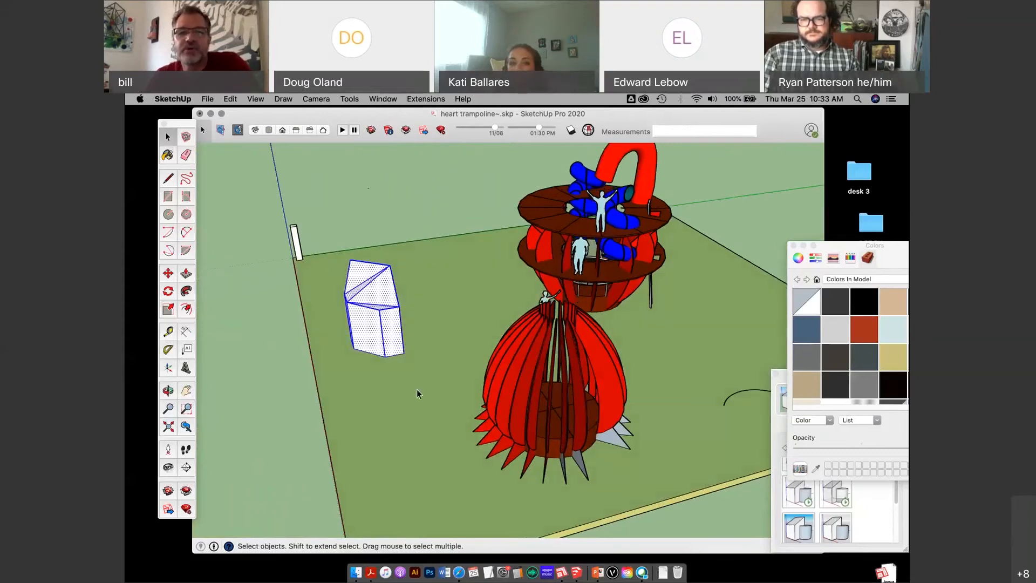
pyautogui.press('Delete')
# Step: Select the S-shaped curve group lying on the slab beside the red fin structure
pyautogui.scroll(-4, 291, 307)
pyautogui.moveTo(525, 237); pyautogui.dragTo(474, 305, button='middle')
pyautogui.scroll(4, 525, 216)
pyautogui.scroll(-5, 291, 297)
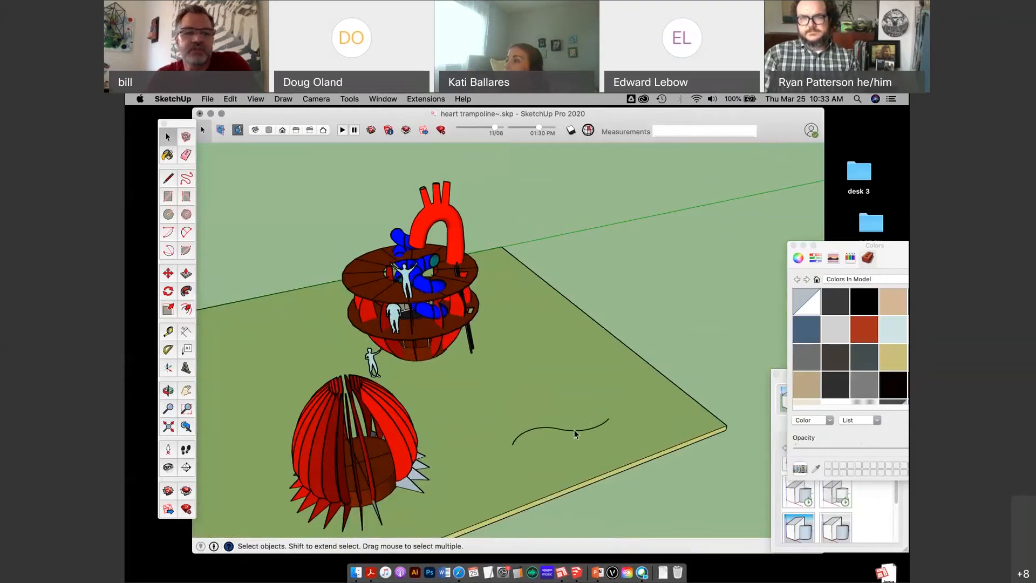
pyautogui.click(520, 435)
pyautogui.moveTo(521, 435); pyautogui.dragTo(493, 450, button='middle')
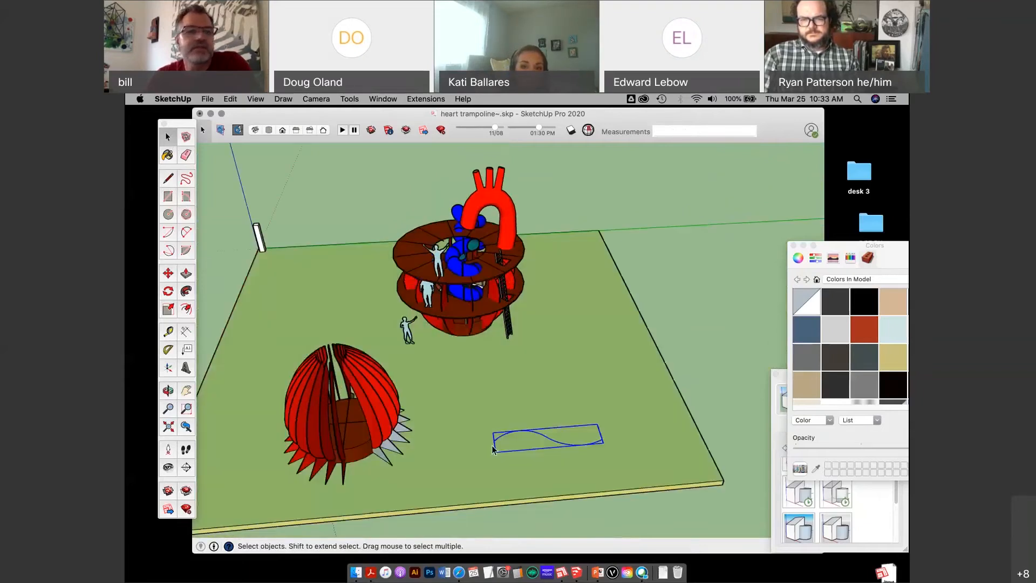
pyautogui.scroll(-2, 493, 449)
# Step: Draw a two-point arc on the open slab between the heart structure and the S-shaped curve group
pyautogui.click(187, 232)
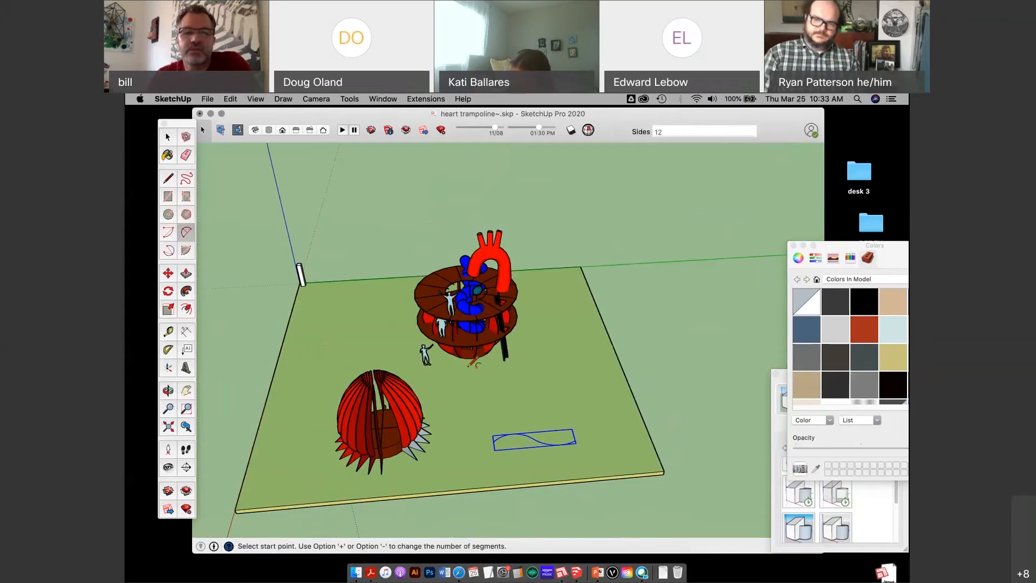
pyautogui.click(491, 393)
pyautogui.click(540, 389)
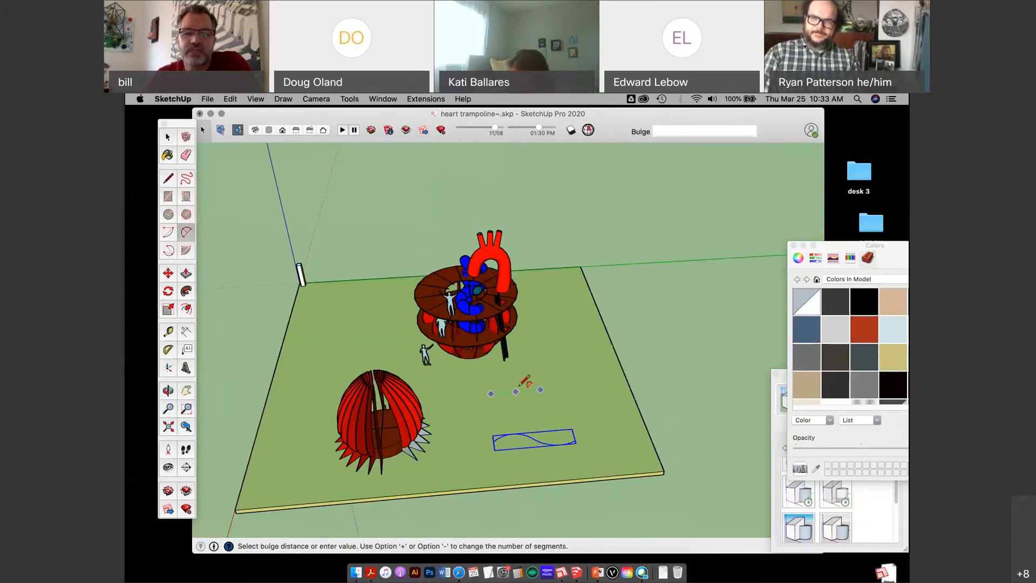
pyautogui.scroll(2, 518, 386)
pyautogui.moveTo(567, 432); pyautogui.dragTo(589, 363, button='middle')
pyautogui.scroll(4, 514, 381)
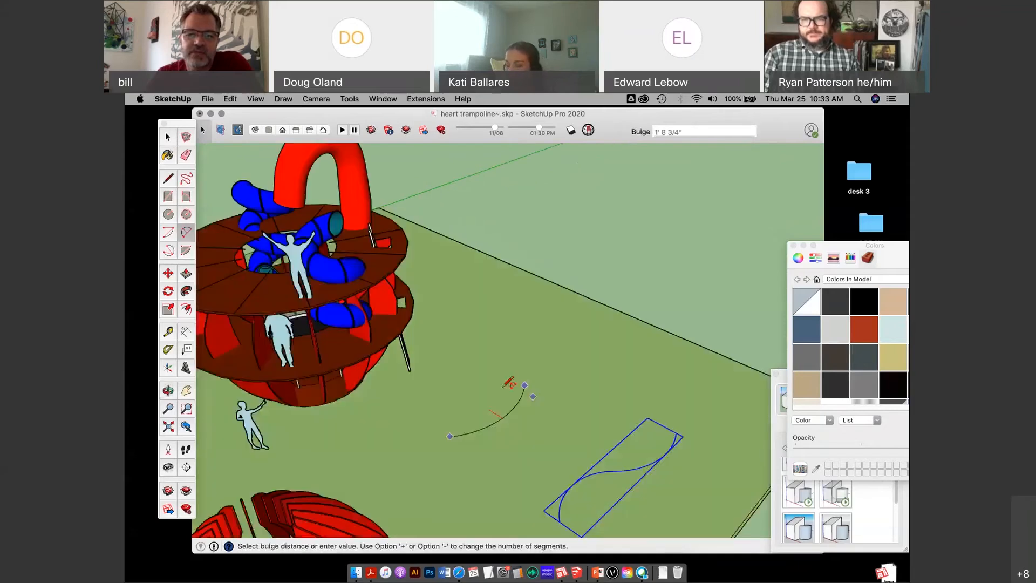
# Step: Finish the open two-point arc on the green platform with a bulge of about 2' 2"
pyautogui.moveTo(482, 388); pyautogui.dragTo(485, 434, button='middle')
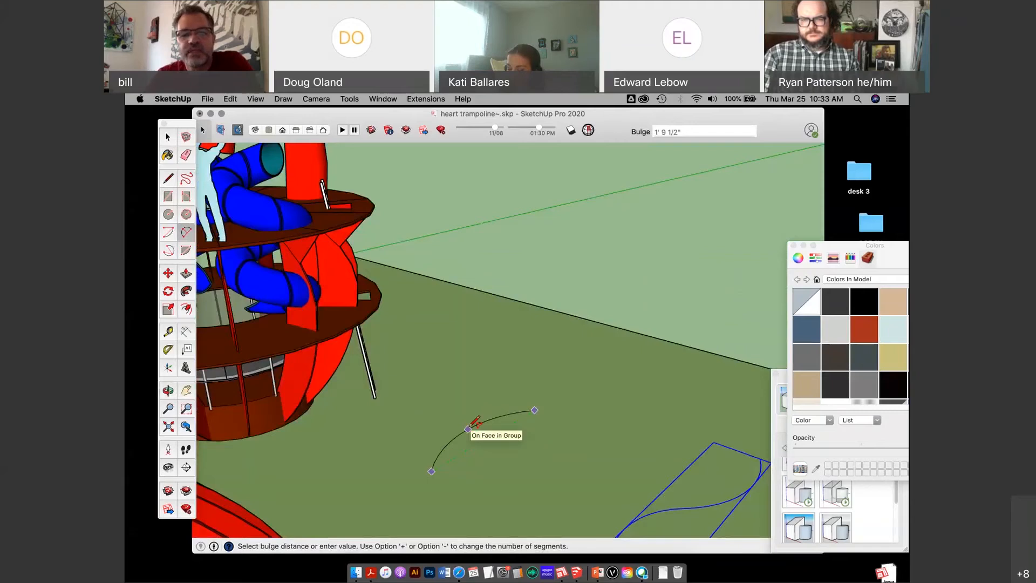
pyautogui.moveTo(475, 421)
pyautogui.mouseDown(button='middle')
pyautogui.moveTo(477, 451)
pyautogui.moveTo(468, 421)
pyautogui.mouseUp(button='middle')
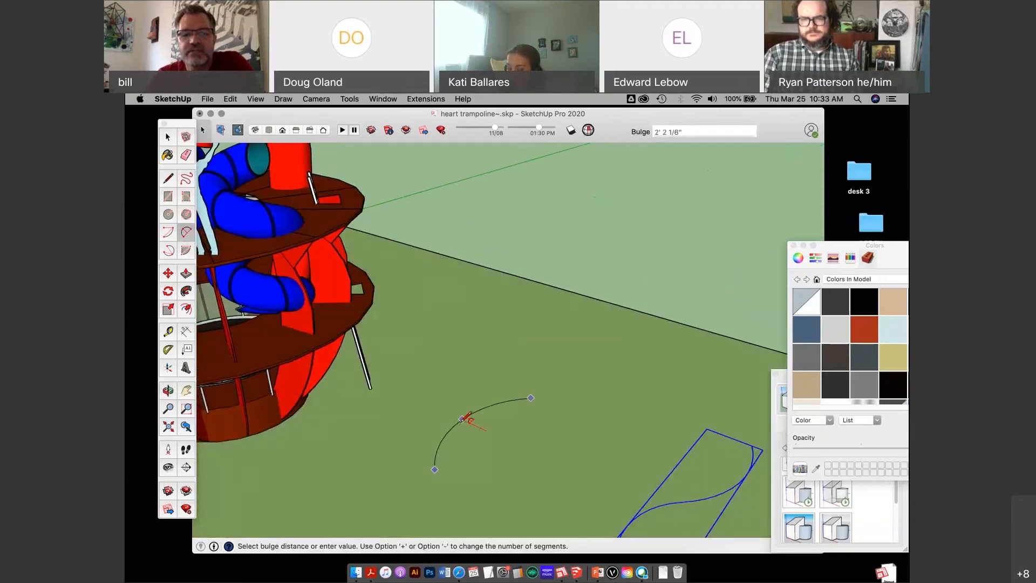
pyautogui.click(466, 419)
# Step: Draw a second arc from the first arc's far end, curving the opposite way to form an S-shaped path
pyautogui.moveTo(567, 419); pyautogui.dragTo(548, 403, button='middle')
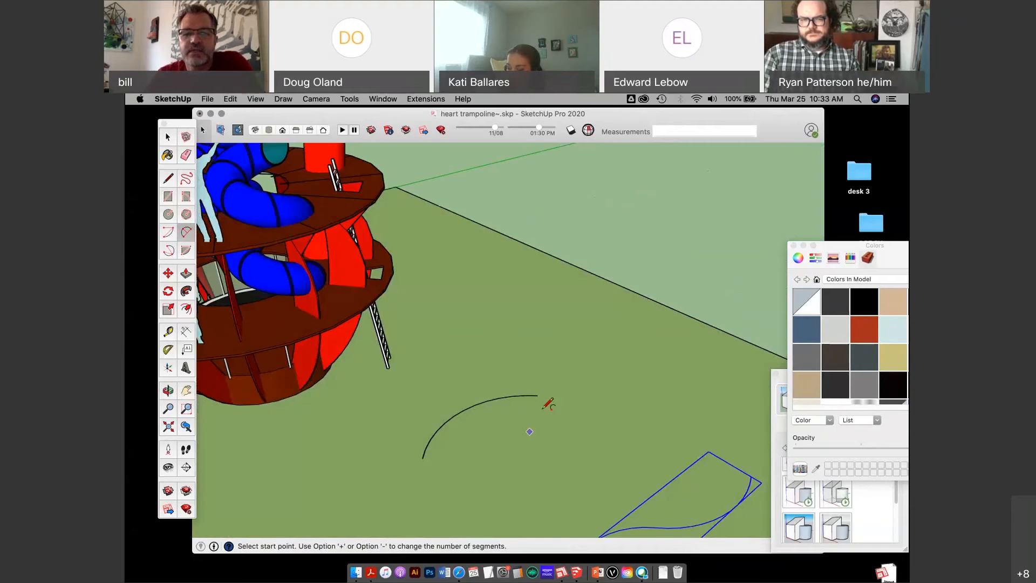
pyautogui.click(537, 396)
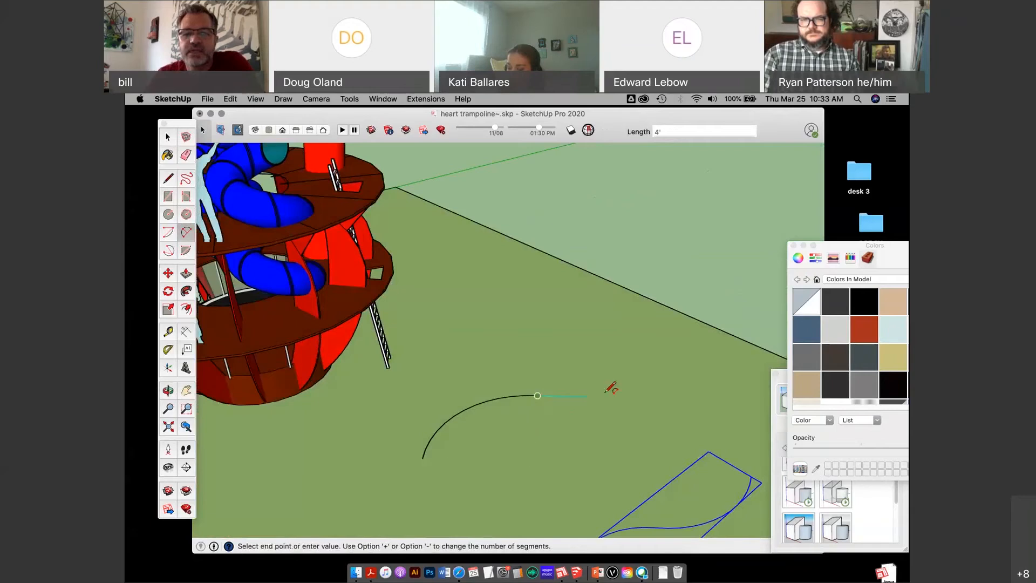
pyautogui.click(654, 366)
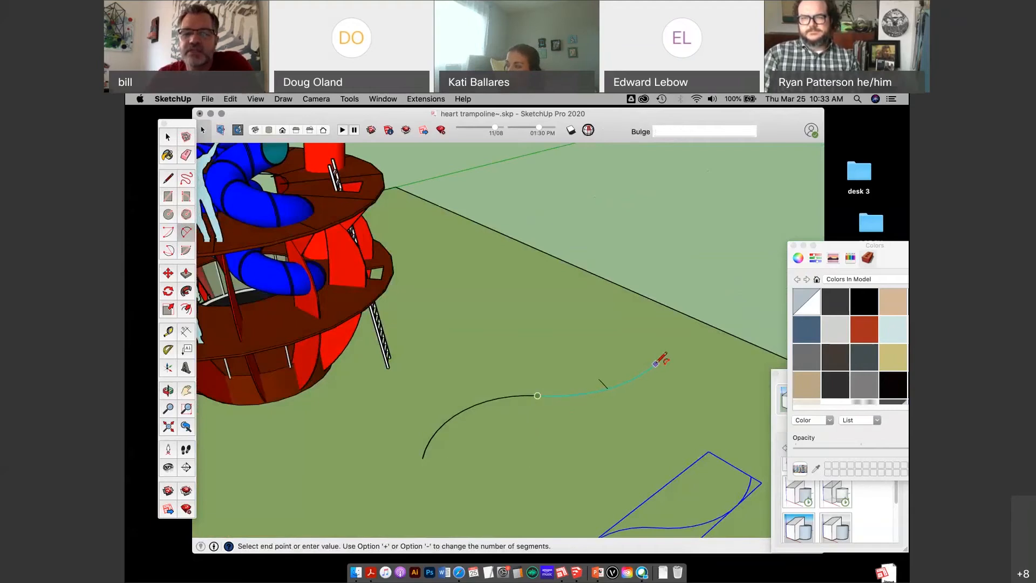
pyautogui.press('Escape')
pyautogui.click(537, 396)
pyautogui.click(635, 374)
pyautogui.moveTo(562, 433); pyautogui.dragTo(562, 386, button='middle')
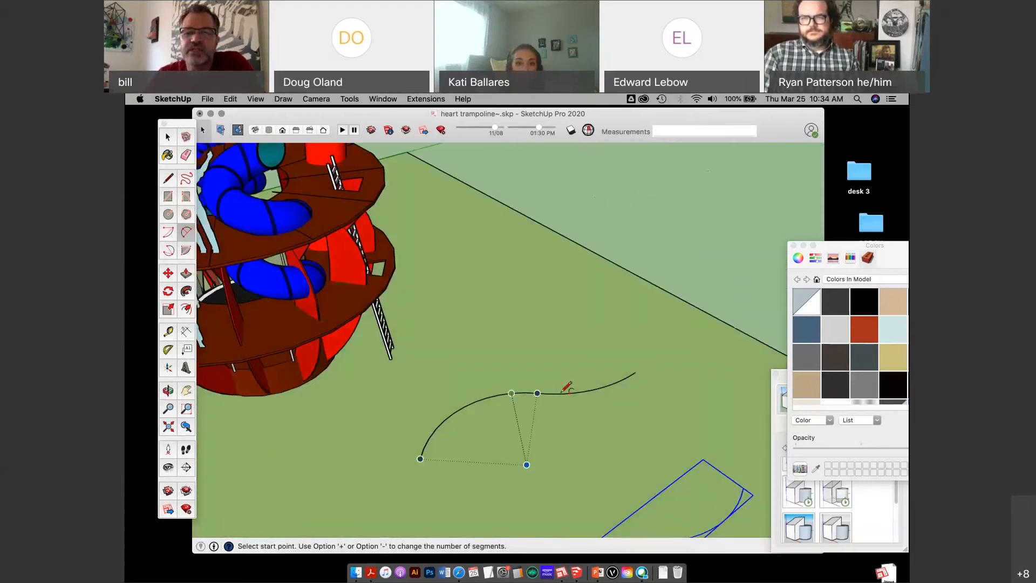
pyautogui.scroll(-2, 516, 367)
pyautogui.scroll(-2, 531, 388)
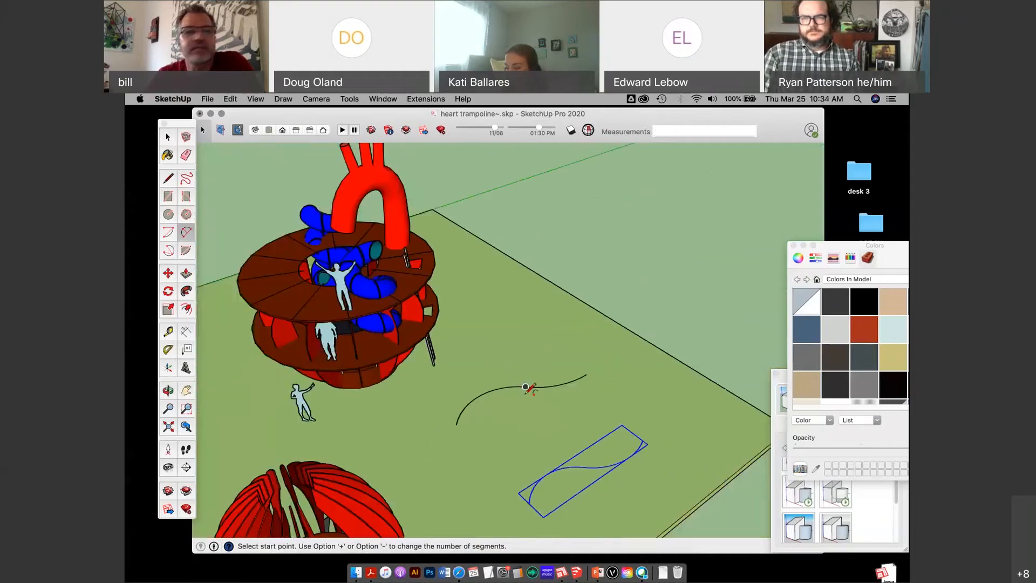
# Step: Select both arcs of the new S-curve and move them about 54' away, off the green platform
pyautogui.press('space')
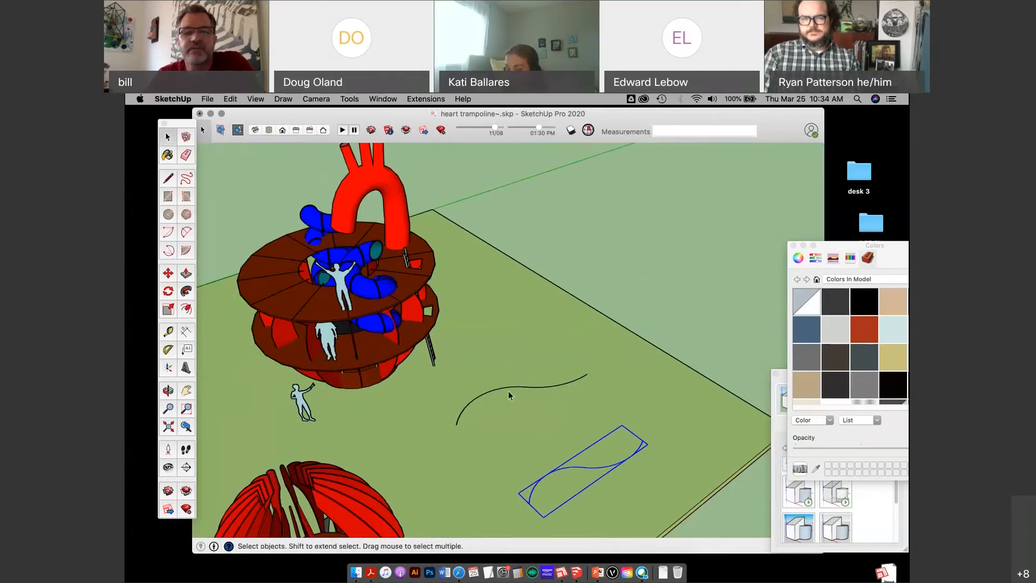
pyautogui.click(522, 412)
pyautogui.keyDown('shift'); pyautogui.click(480, 398); pyautogui.keyUp('shift')
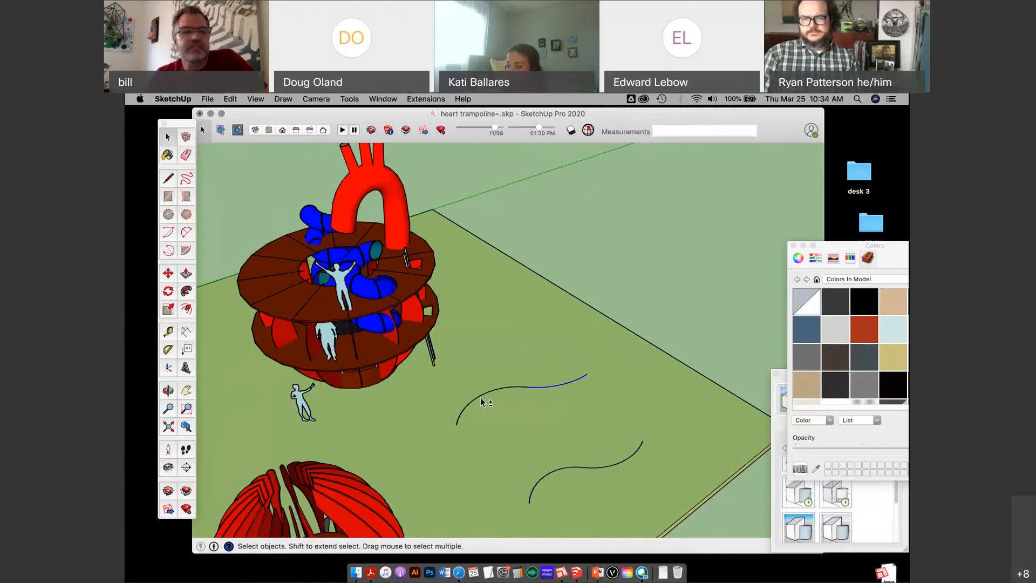
pyautogui.click(168, 274)
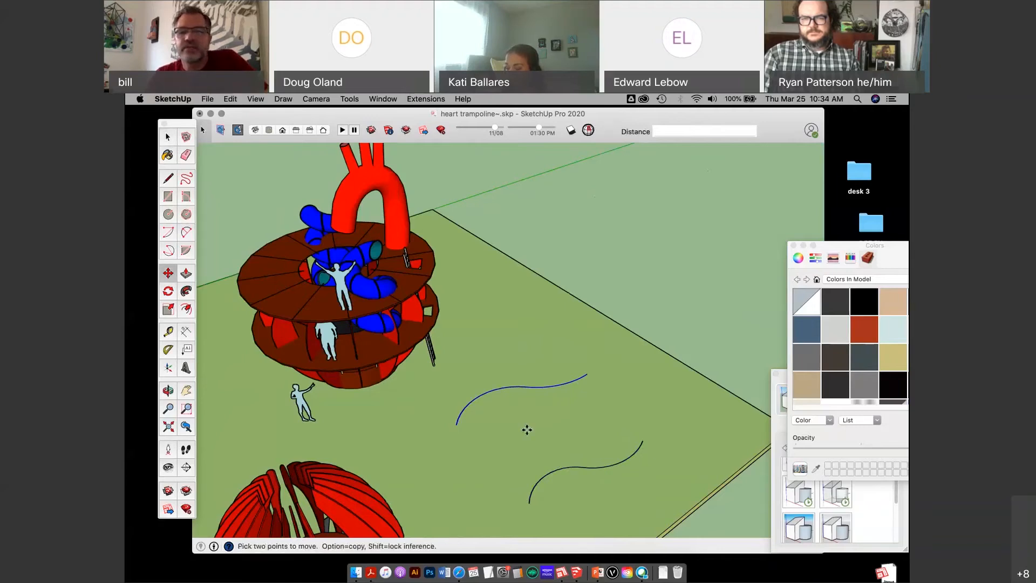
pyautogui.click(527, 430)
pyautogui.click(705, 243)
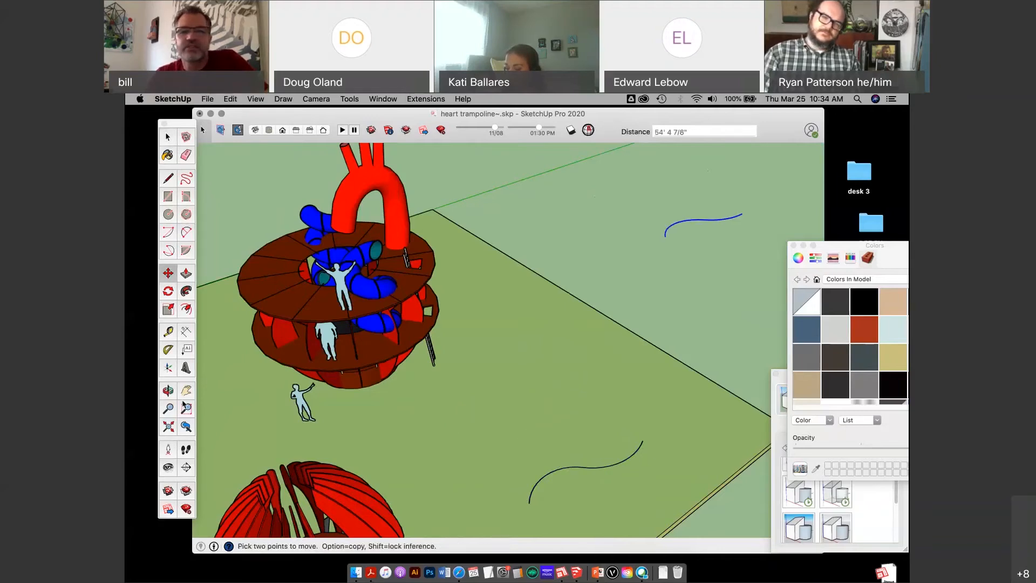
# Step: Pan and orbit around the moved S-curve to examine its position relative to the platform and structures
pyautogui.keyDown('shift'); pyautogui.moveTo(713, 281); pyautogui.dragTo(428, 371, button='middle'); pyautogui.keyUp('shift')
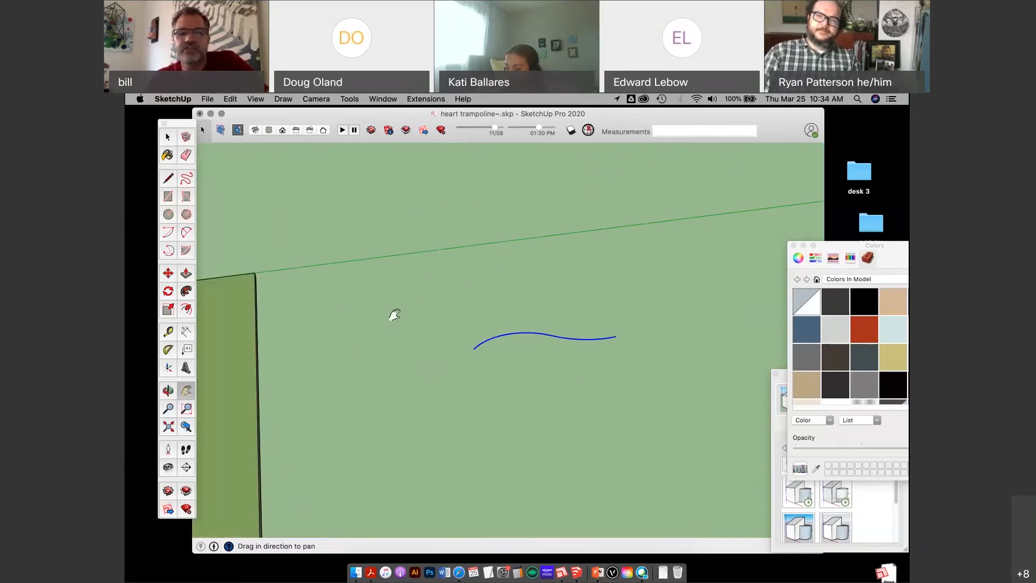
pyautogui.keyDown('shift'); pyautogui.moveTo(395, 315); pyautogui.dragTo(443, 347, button='middle'); pyautogui.keyUp('shift')
pyautogui.moveTo(502, 399); pyautogui.dragTo(593, 386, button='middle')
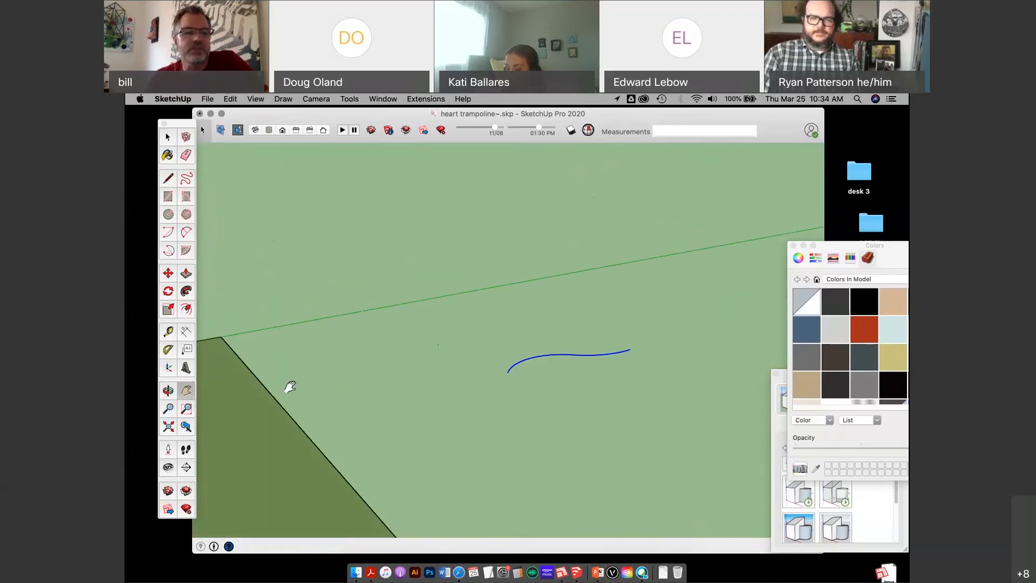
pyautogui.click(168, 390)
pyautogui.moveTo(571, 387); pyautogui.dragTo(300, 426)
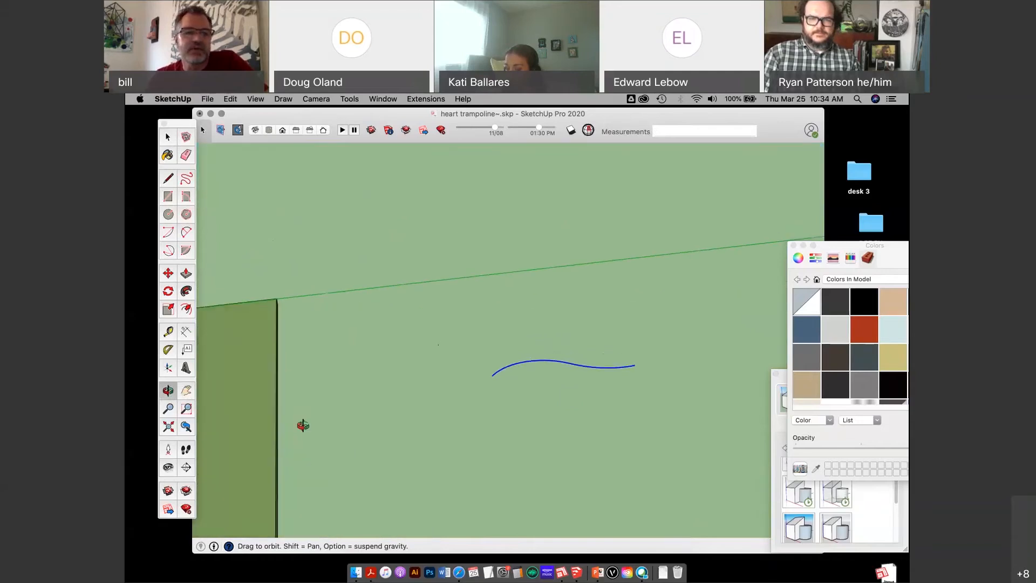
pyautogui.click(185, 393)
pyautogui.moveTo(284, 384); pyautogui.dragTo(379, 390)
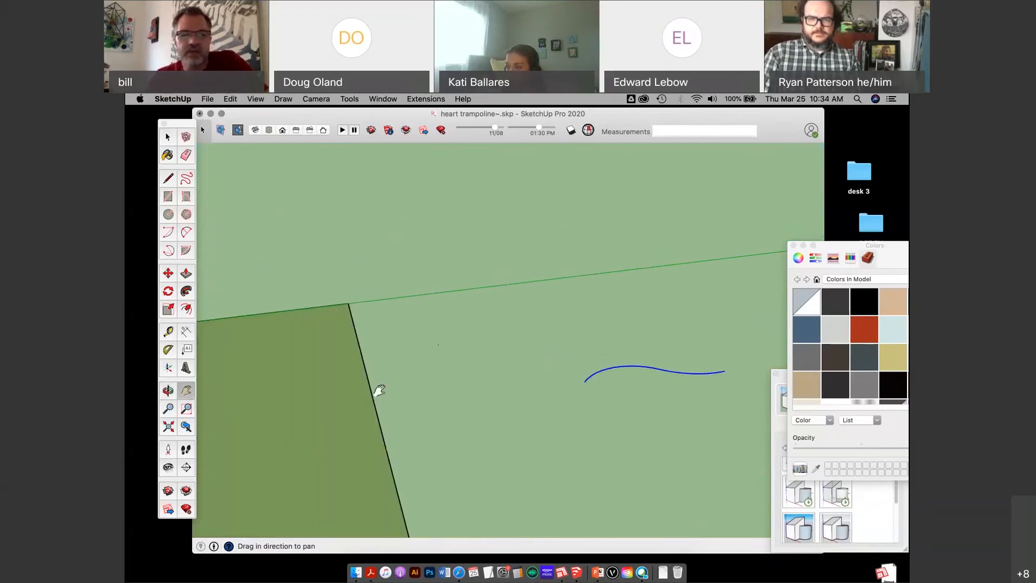
pyautogui.press('o')
pyautogui.moveTo(650, 384); pyautogui.dragTo(267, 261)
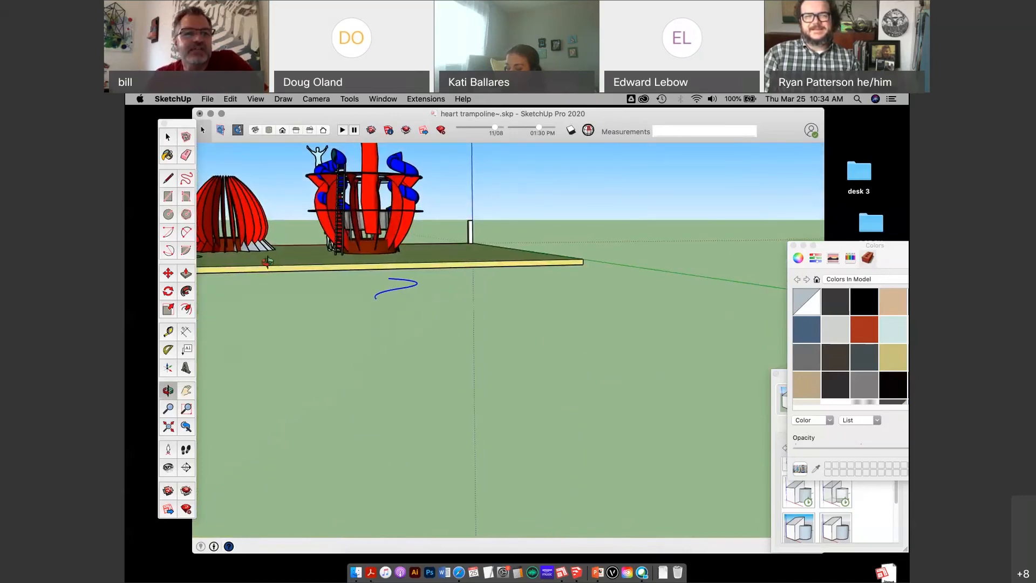
# Step: Draw a vertical circle with a radius of about 7" centred on one end of the S-curve, facing along the path
pyautogui.click(170, 215)
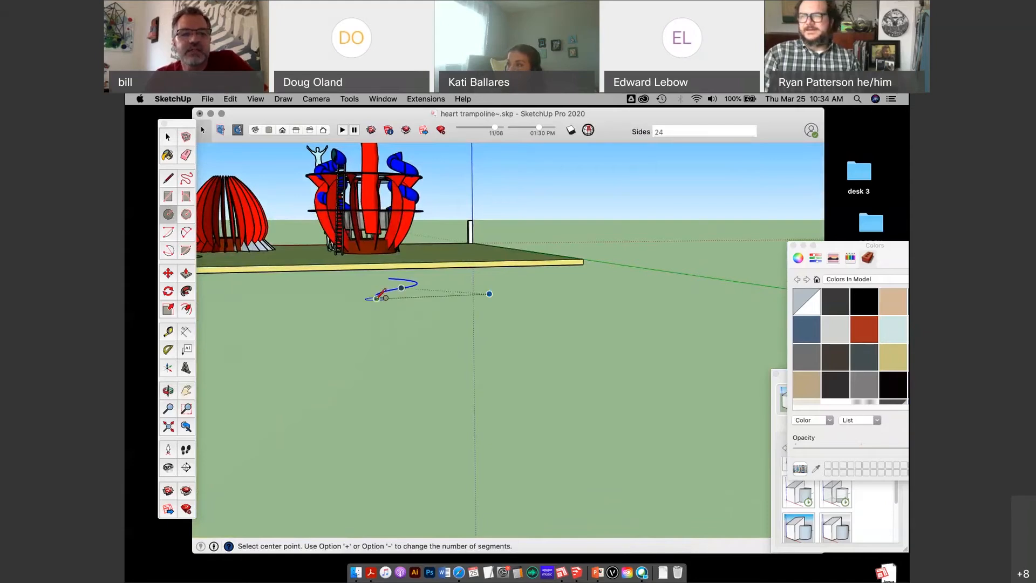
pyautogui.moveTo(371, 297); pyautogui.dragTo(358, 243, button='middle')
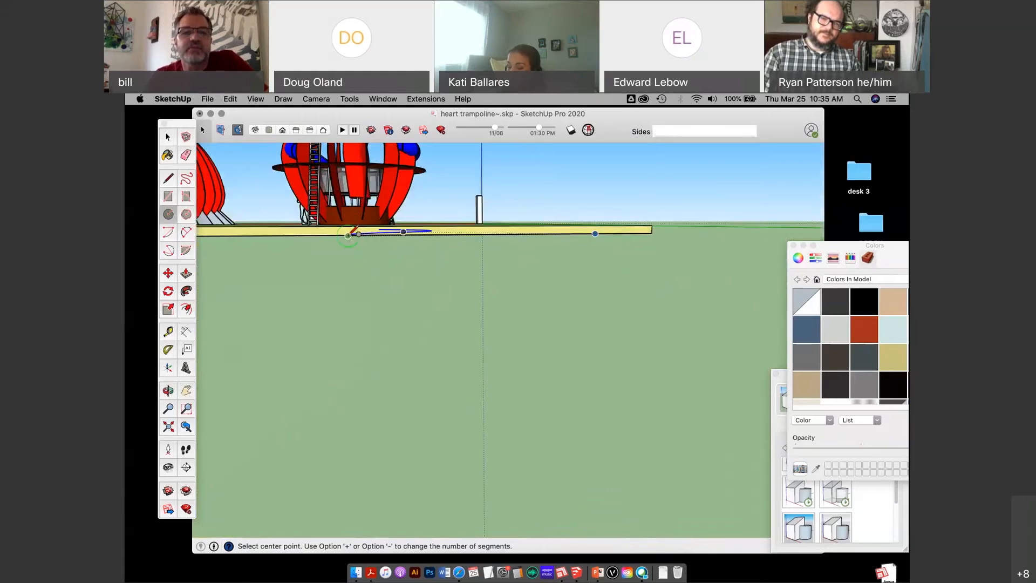
pyautogui.click(348, 236)
pyautogui.moveTo(349, 236); pyautogui.dragTo(389, 282, button='middle')
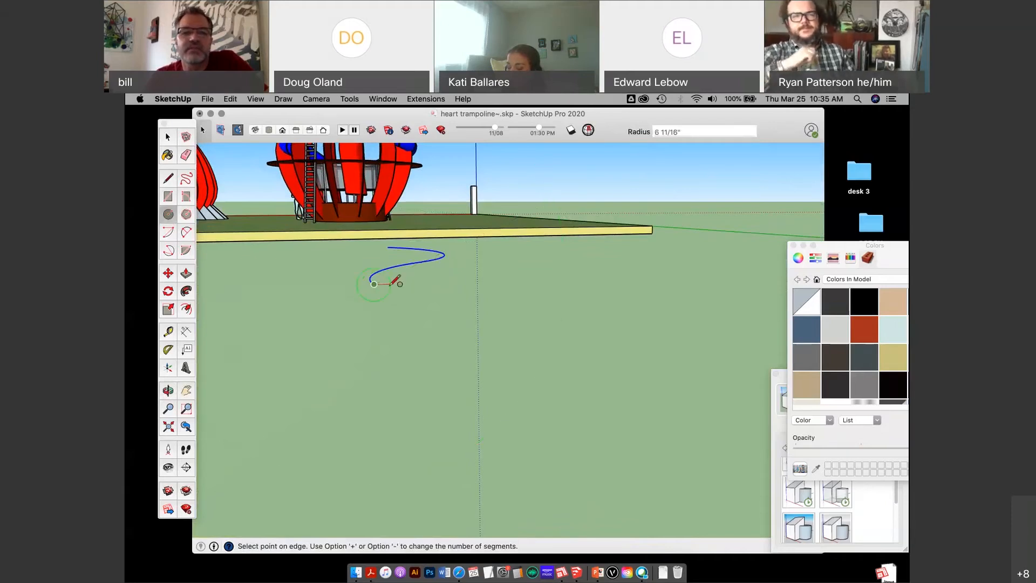
pyautogui.click(394, 288)
# Step: Try drawing a flat horizontal circle centred on the free end of the S-curve, and undo it
pyautogui.moveTo(415, 305); pyautogui.dragTo(701, 352, button='middle')
pyautogui.scroll(-1, 617, 367)
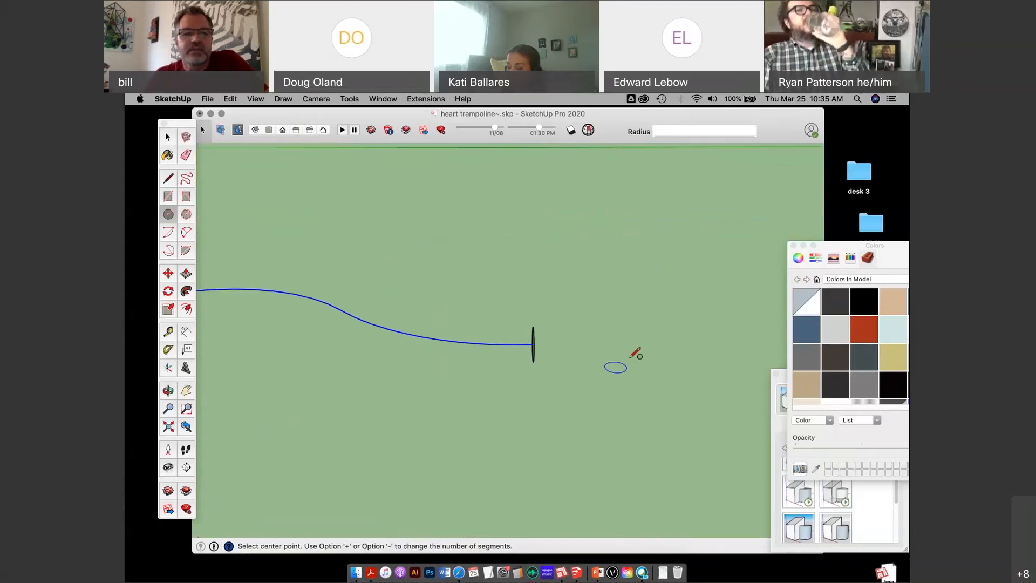
pyautogui.moveTo(636, 353); pyautogui.dragTo(285, 335, button='middle')
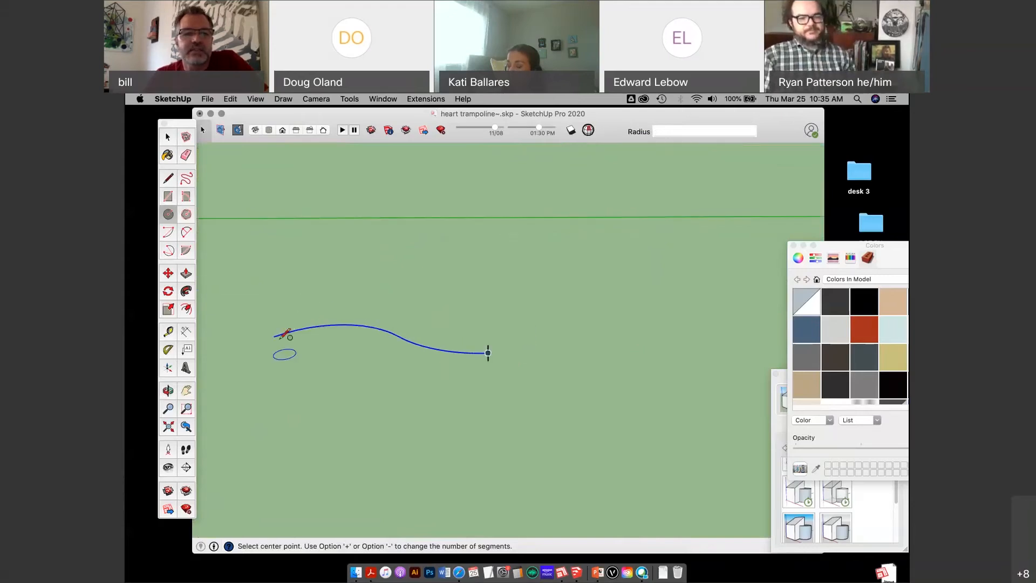
pyautogui.click(275, 338)
pyautogui.click(299, 346)
pyautogui.moveTo(335, 372); pyautogui.dragTo(371, 327, button='middle')
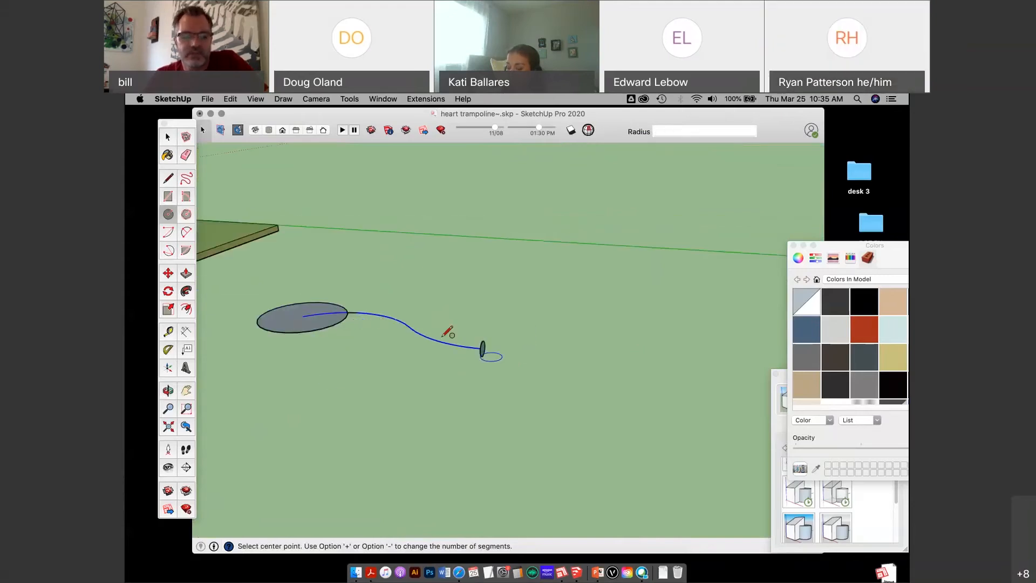
pyautogui.press('super+z')
# Step: Sweep the vertical circle face along the whole S-curve with Follow Me to form a curved tube
pyautogui.scroll(3, 522, 365)
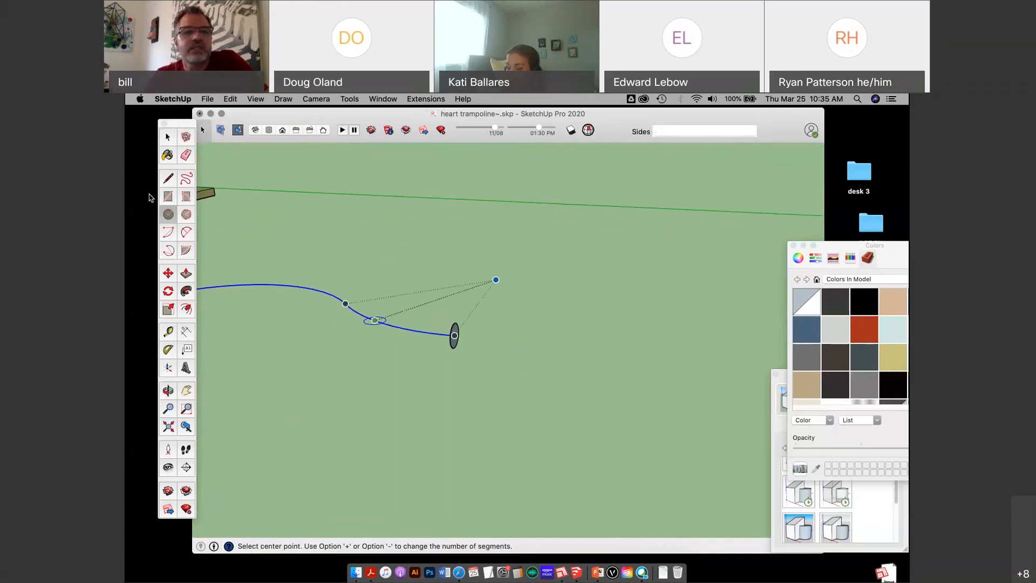
pyautogui.click(168, 137)
pyautogui.moveTo(432, 262); pyautogui.dragTo(545, 291, button='middle')
pyautogui.scroll(-3, 545, 292)
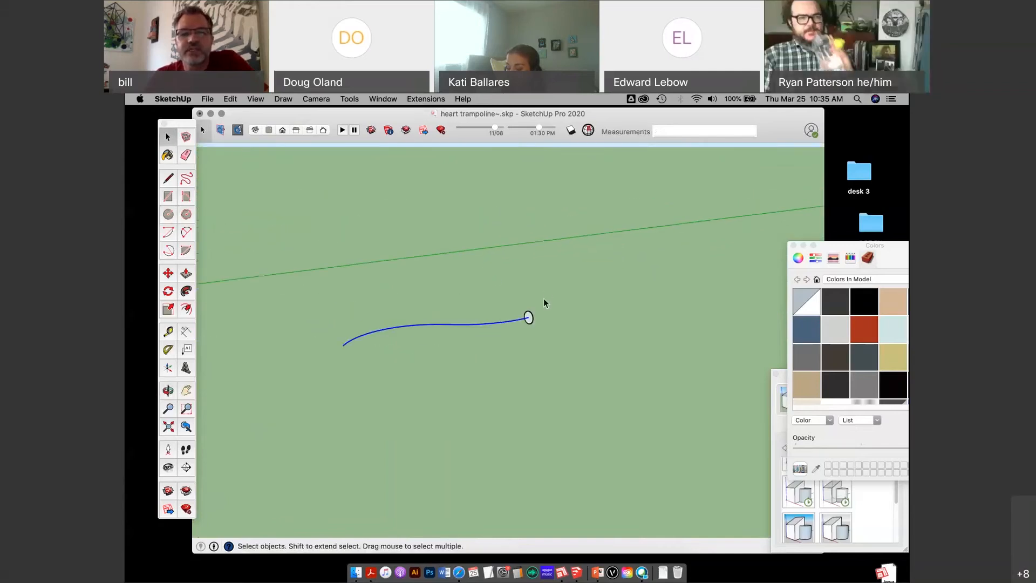
pyautogui.scroll(3, 508, 333)
pyautogui.moveTo(496, 336); pyautogui.dragTo(557, 354, button='middle')
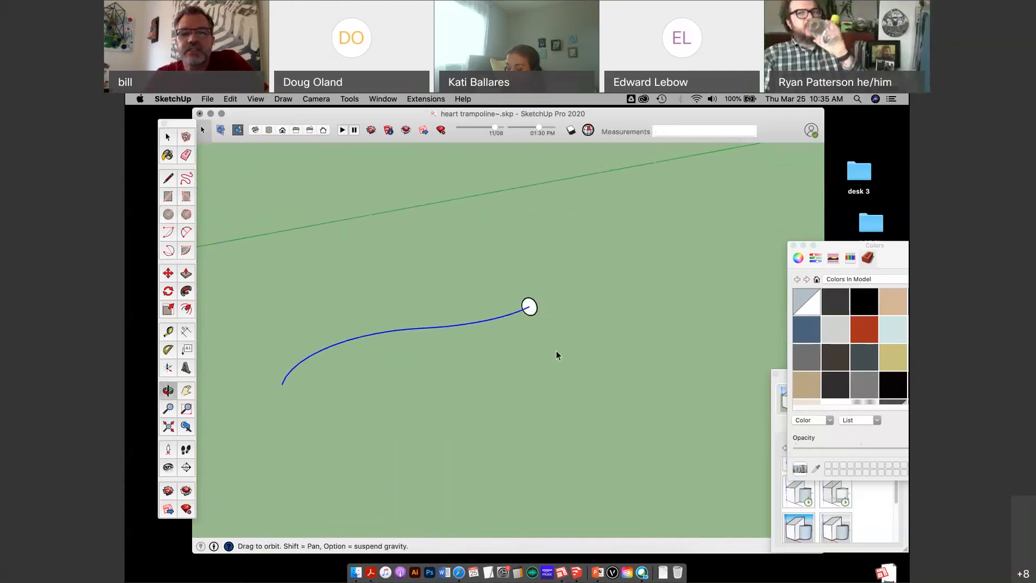
pyautogui.click(534, 311)
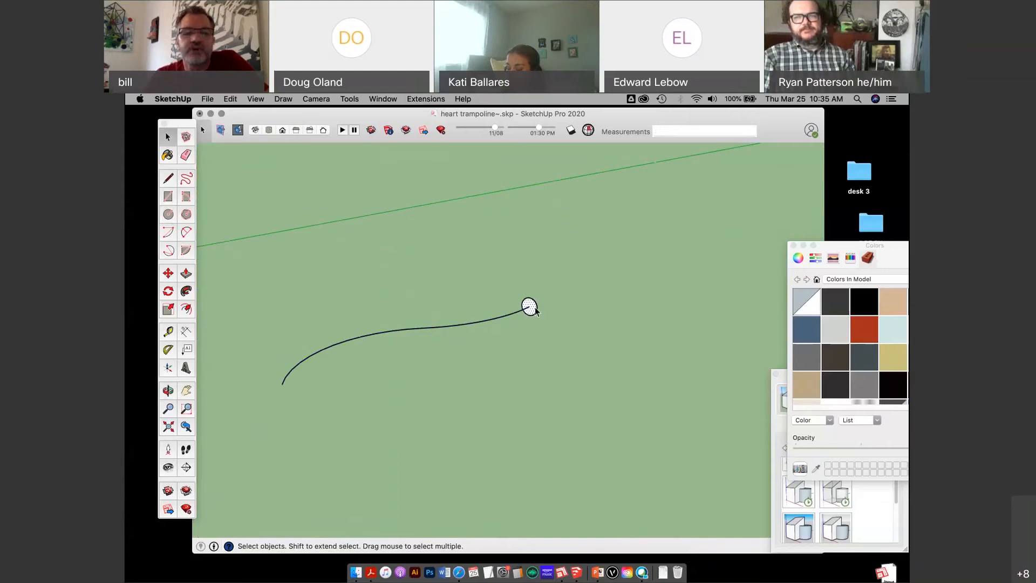
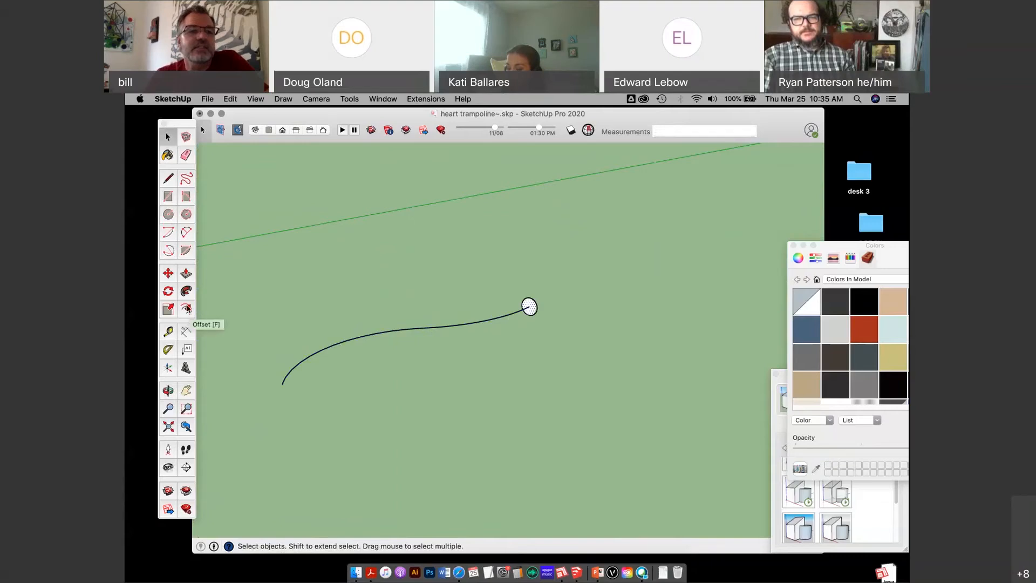
pyautogui.click(186, 292)
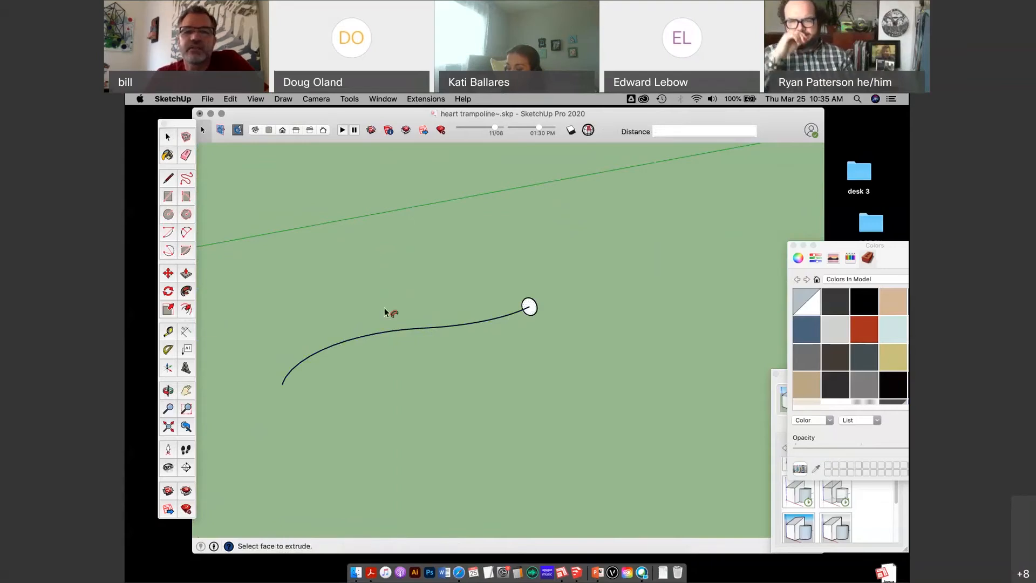
pyautogui.moveTo(533, 310)
pyautogui.mouseDown()
pyautogui.moveTo(484, 318)
pyautogui.moveTo(527, 308)
pyautogui.mouseUp()
pyautogui.moveTo(531, 306); pyautogui.dragTo(283, 387)
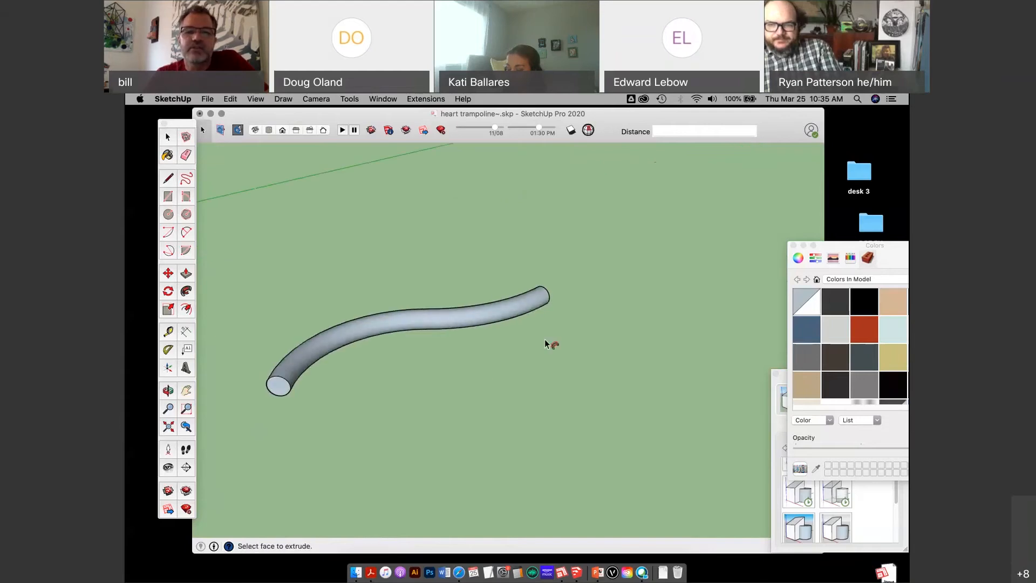
# Step: Draw a large rectangle on the ground in front of the platform, beside the curved tube
pyautogui.moveTo(546, 343); pyautogui.dragTo(490, 296, button='middle')
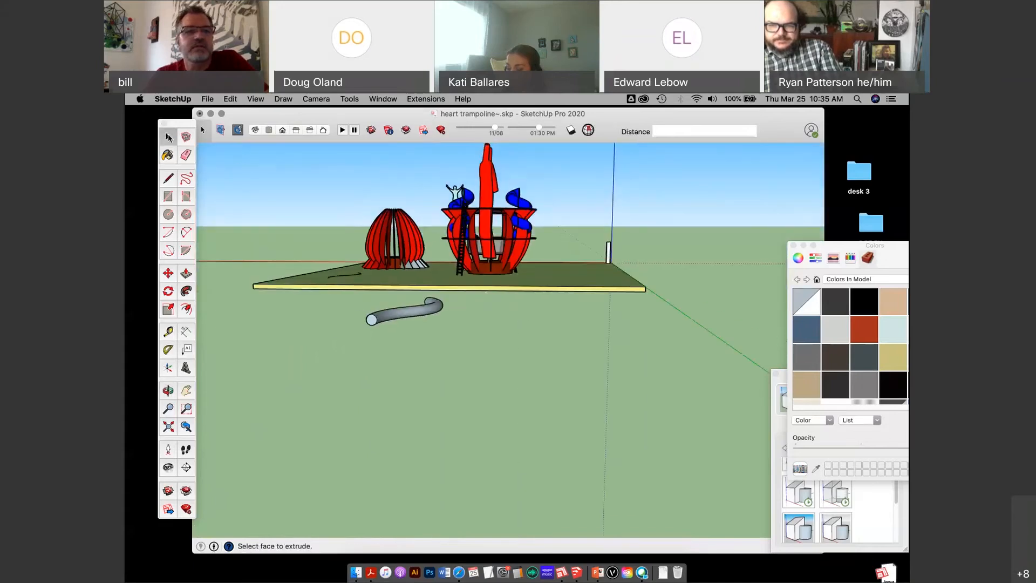
pyautogui.click(172, 201)
pyautogui.moveTo(373, 220); pyautogui.dragTo(388, 326, button='middle')
pyautogui.click(491, 370)
pyautogui.click(639, 451)
pyautogui.moveTo(664, 424); pyautogui.dragTo(632, 403, button='middle')
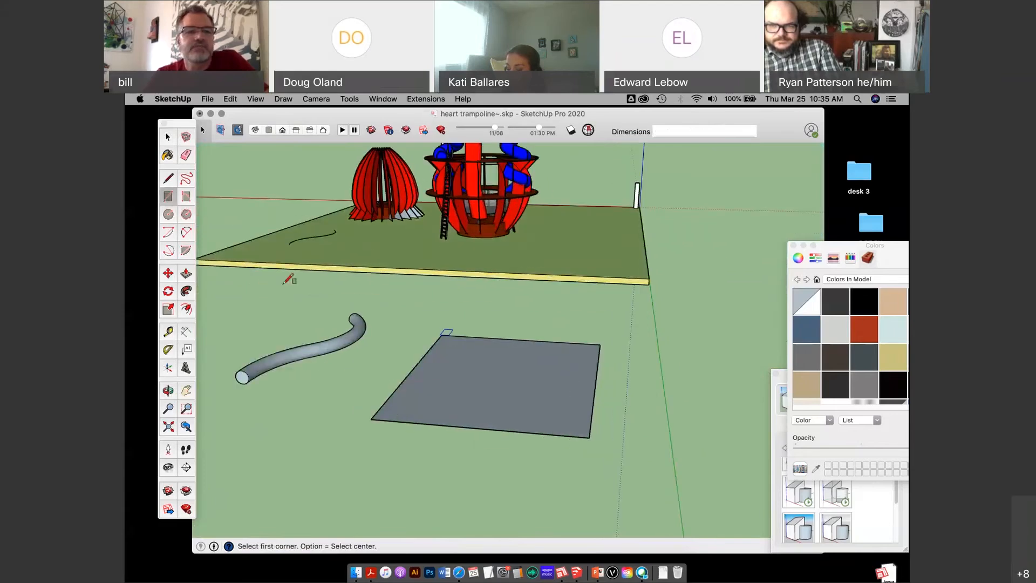
# Step: Push/Pull the ground rectangle upward by about 3' 11" into a solid box
pyautogui.click(186, 276)
pyautogui.click(452, 375)
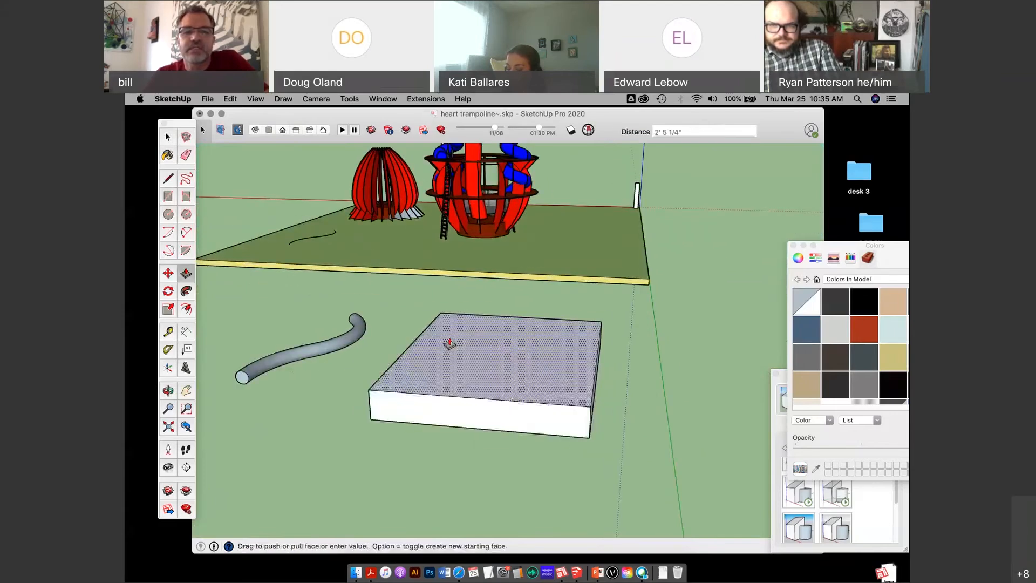
pyautogui.click(484, 355)
pyautogui.moveTo(486, 357); pyautogui.dragTo(490, 366, button='middle')
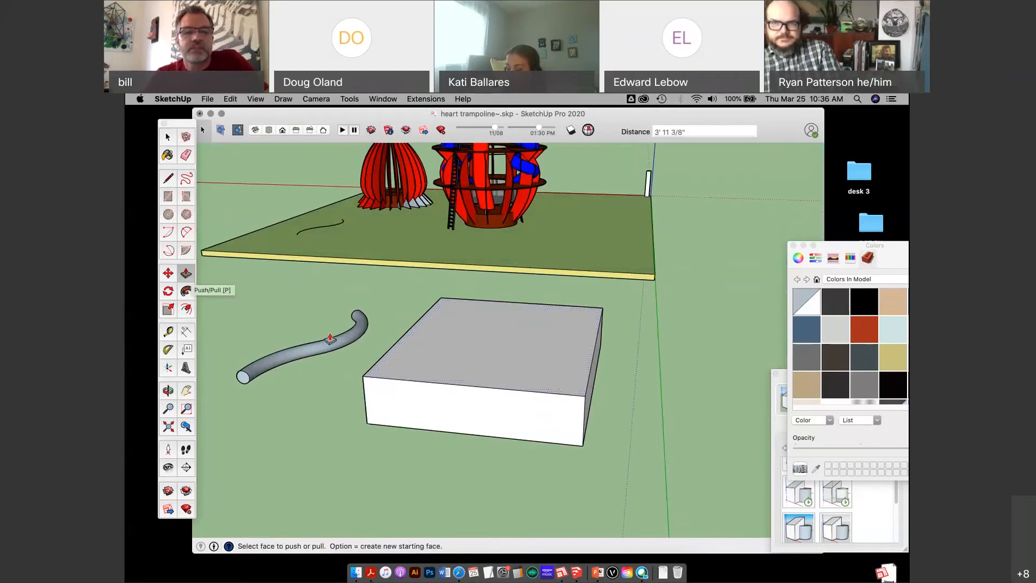
pyautogui.moveTo(395, 353); pyautogui.dragTo(430, 375, button='middle')
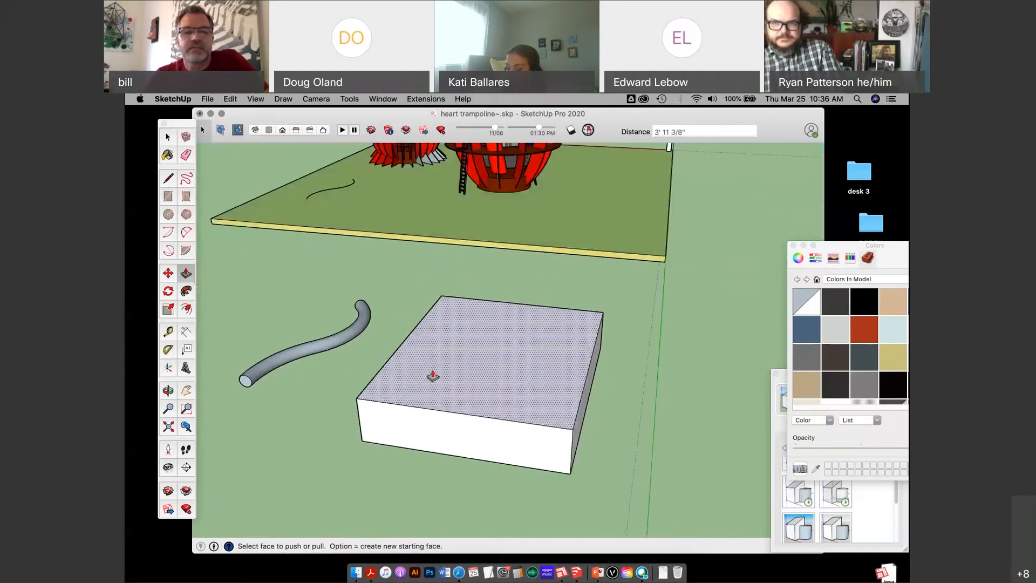
pyautogui.click(167, 137)
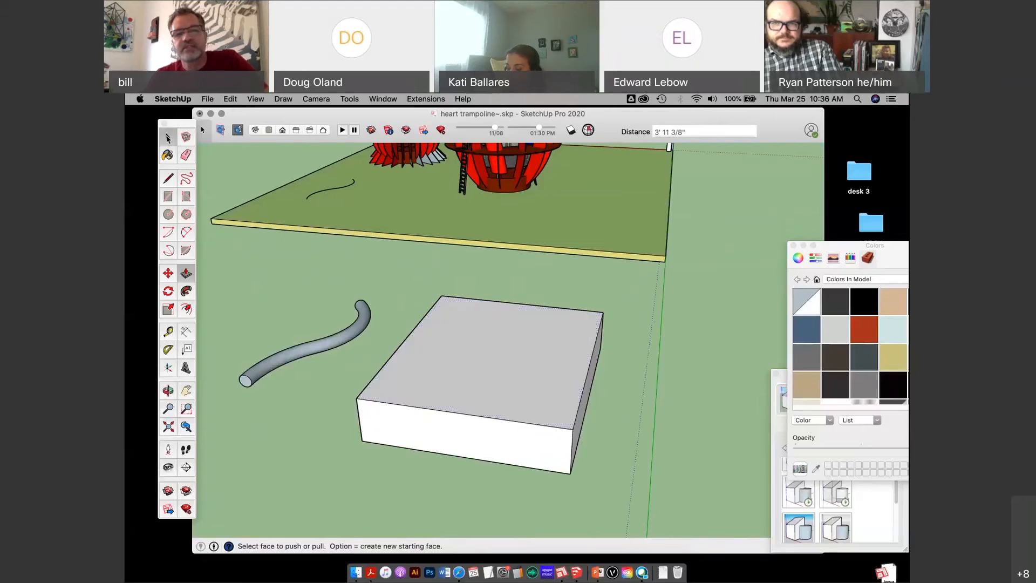
# Step: Delete the top face of the box in front of the platform to look at its hollow interior
pyautogui.click(474, 367)
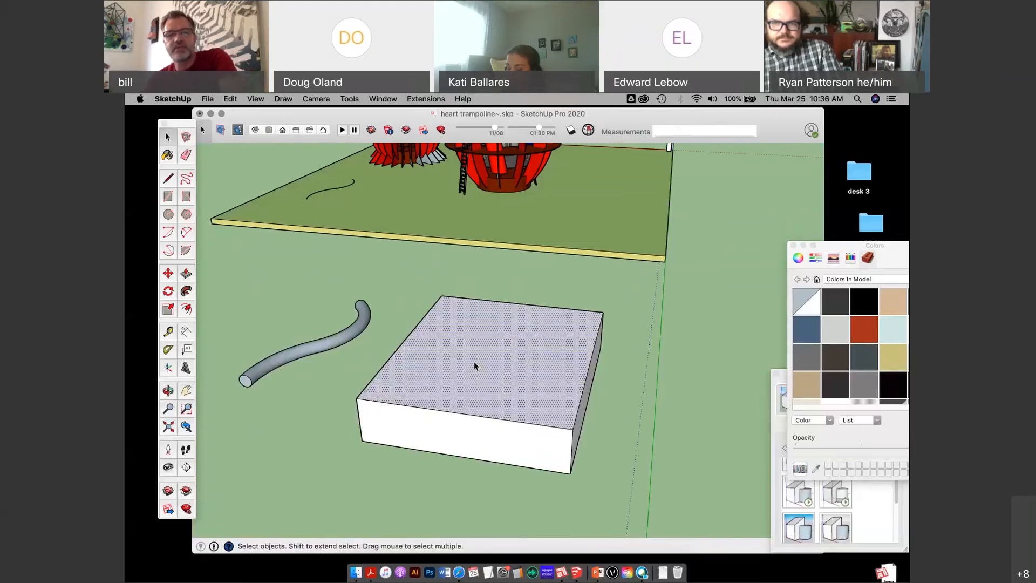
pyautogui.press('Delete')
pyautogui.scroll(3, 476, 362)
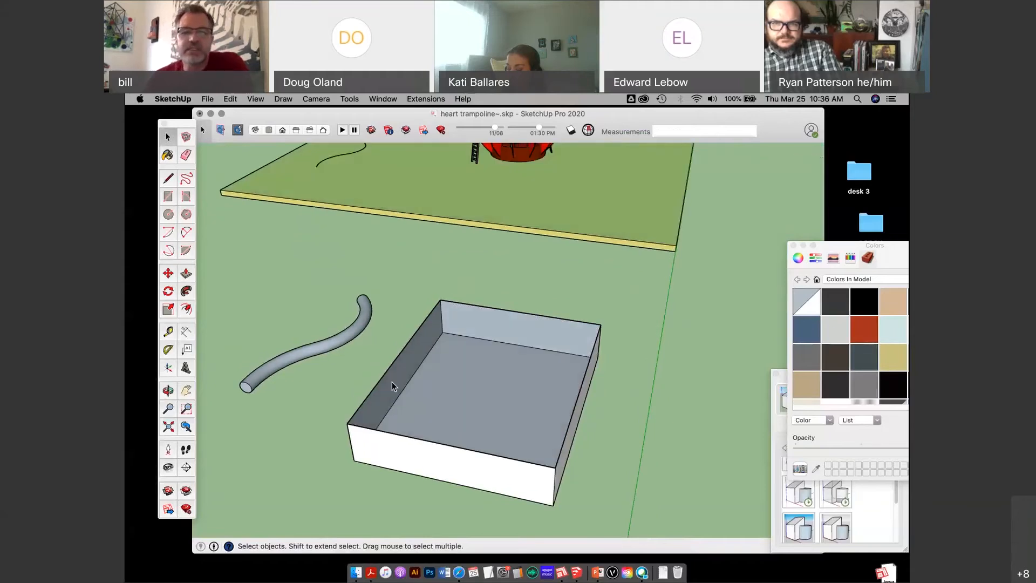
pyautogui.scroll(3, 392, 381)
pyautogui.scroll(3, 457, 413)
pyautogui.scroll(-5, 448, 419)
pyautogui.scroll(4, 400, 426)
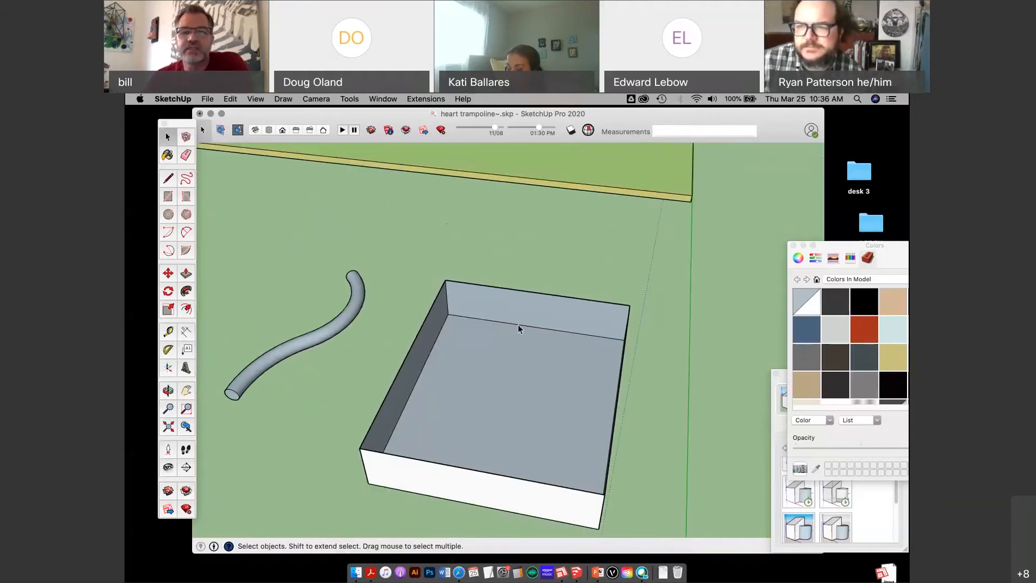
pyautogui.scroll(-2, 439, 352)
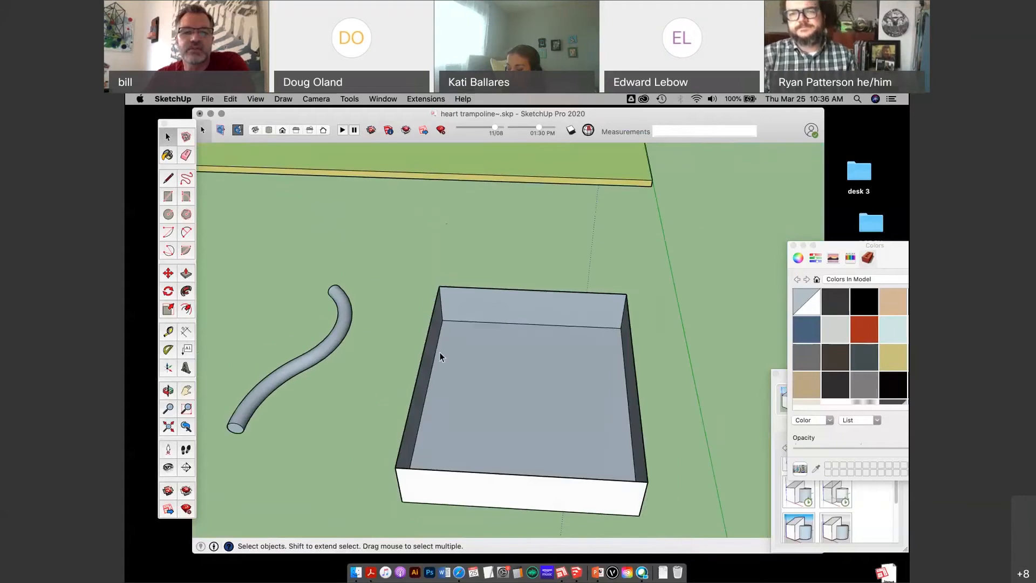
pyautogui.scroll(2, 382, 387)
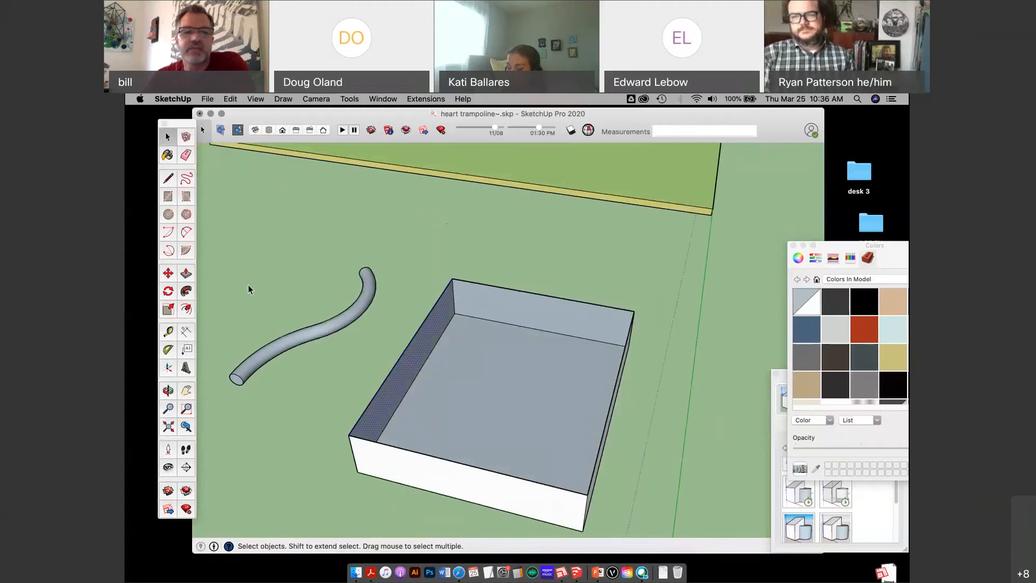
# Step: Try Push/Pull on the open box's inner side wall to give it thickness, and undo back to the closed box
pyautogui.press('p')
pyautogui.click(410, 376)
pyautogui.click(406, 378)
pyautogui.click(406, 376)
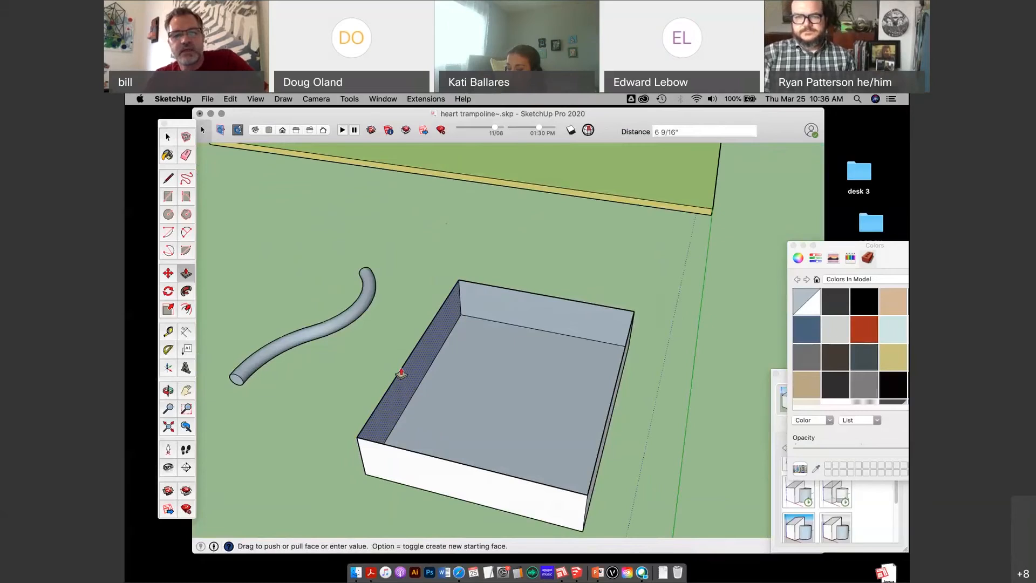
pyautogui.click(402, 373)
pyautogui.scroll(3, 412, 379)
pyautogui.moveTo(412, 380); pyautogui.dragTo(423, 365, button='middle')
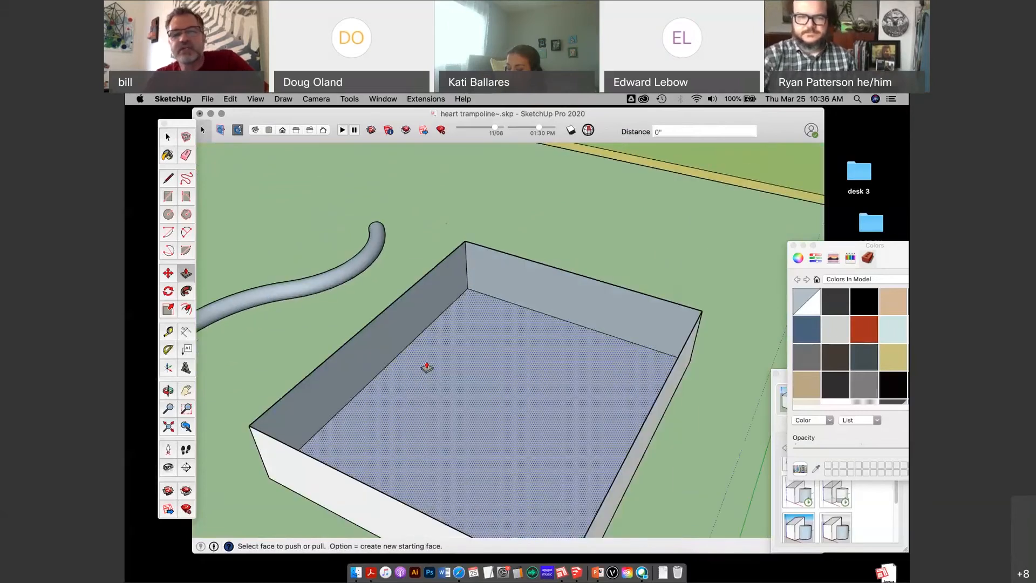
pyautogui.moveTo(416, 252); pyautogui.dragTo(404, 329, button='middle')
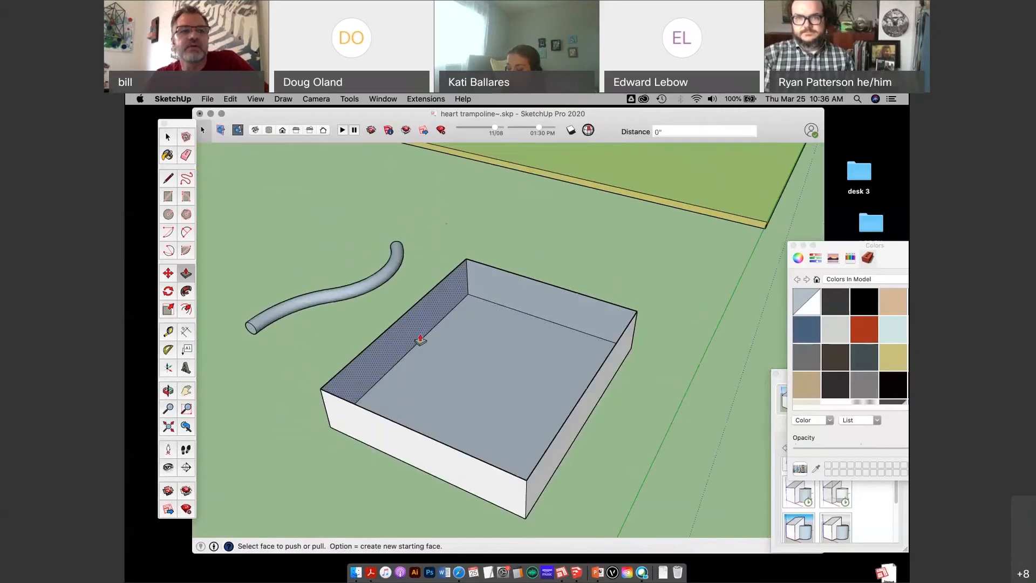
pyautogui.click(167, 137)
pyautogui.moveTo(378, 196); pyautogui.dragTo(507, 318, button='middle')
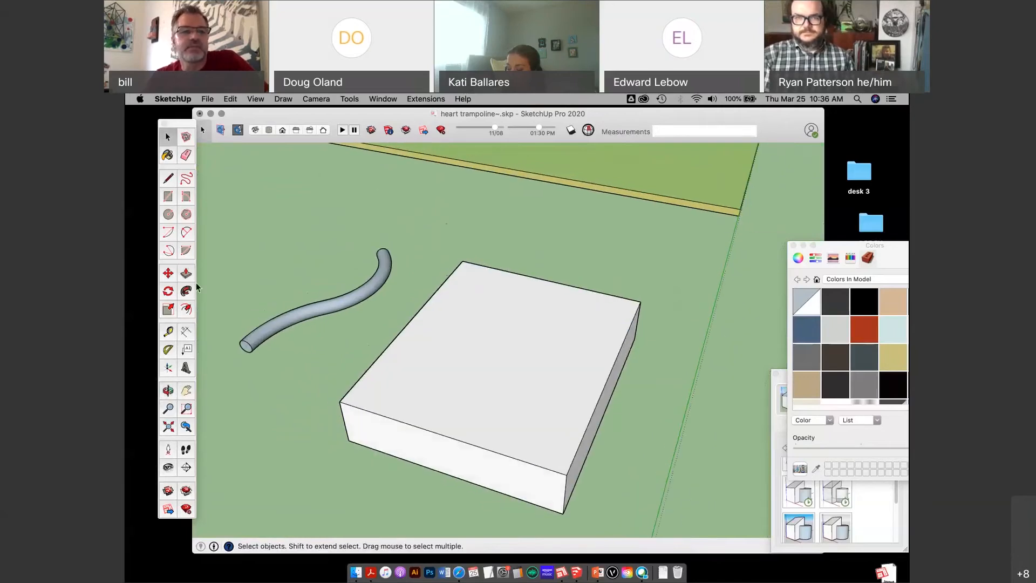
# Step: Offset the outline of the box's top face inward by about 1' 3"
pyautogui.click(188, 311)
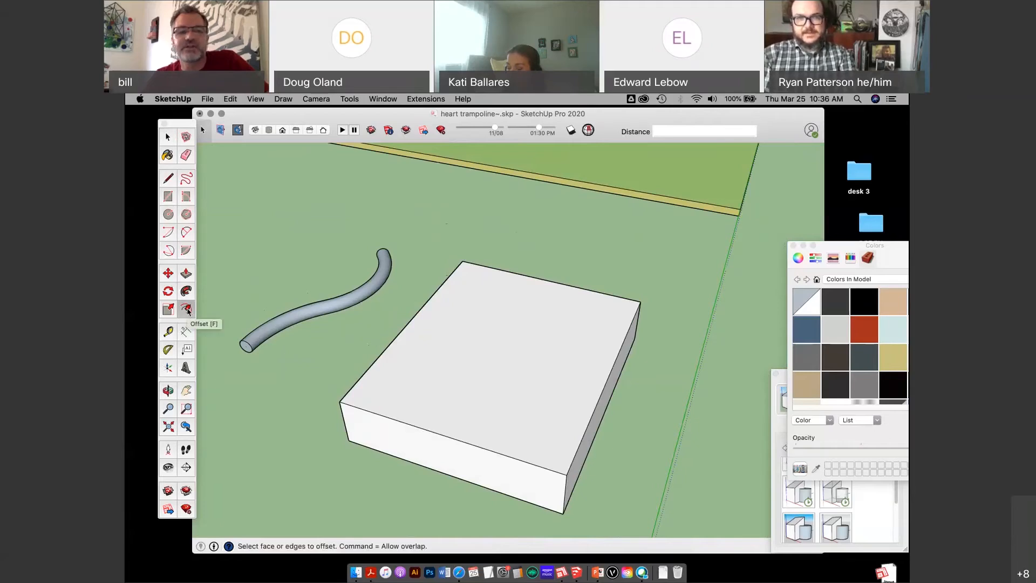
pyautogui.click(417, 377)
pyautogui.press('Escape')
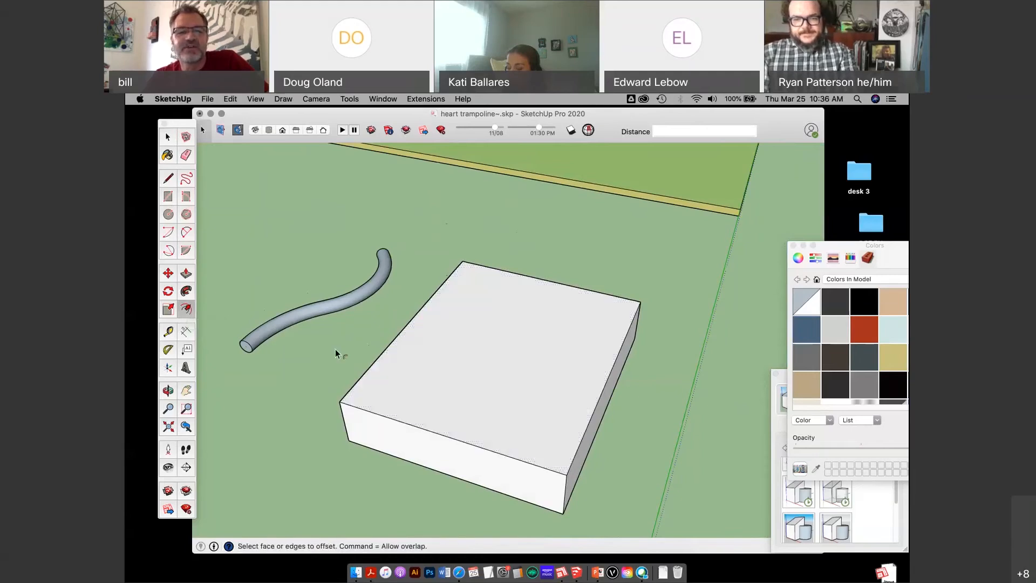
pyautogui.click(374, 371)
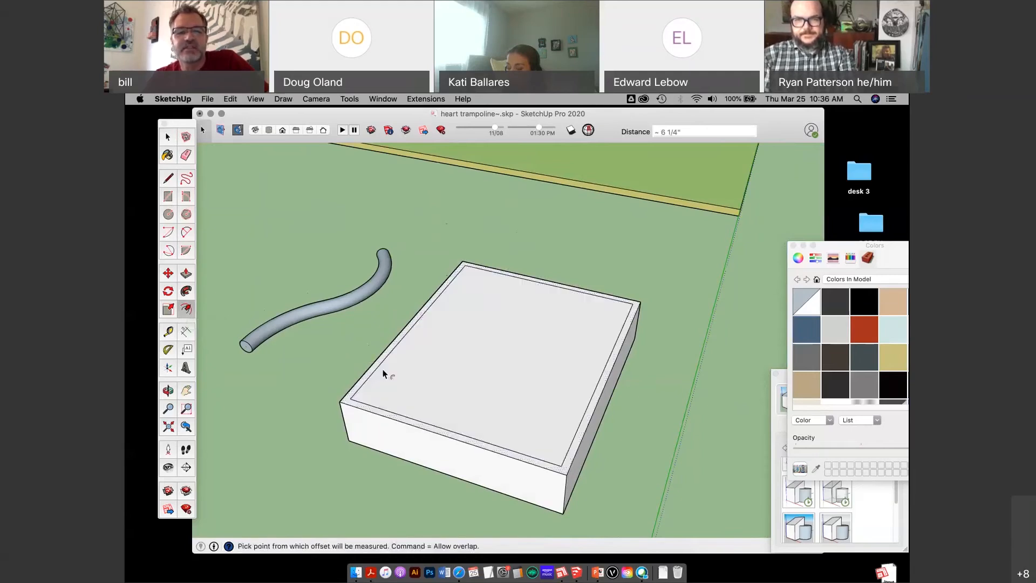
pyautogui.click(383, 374)
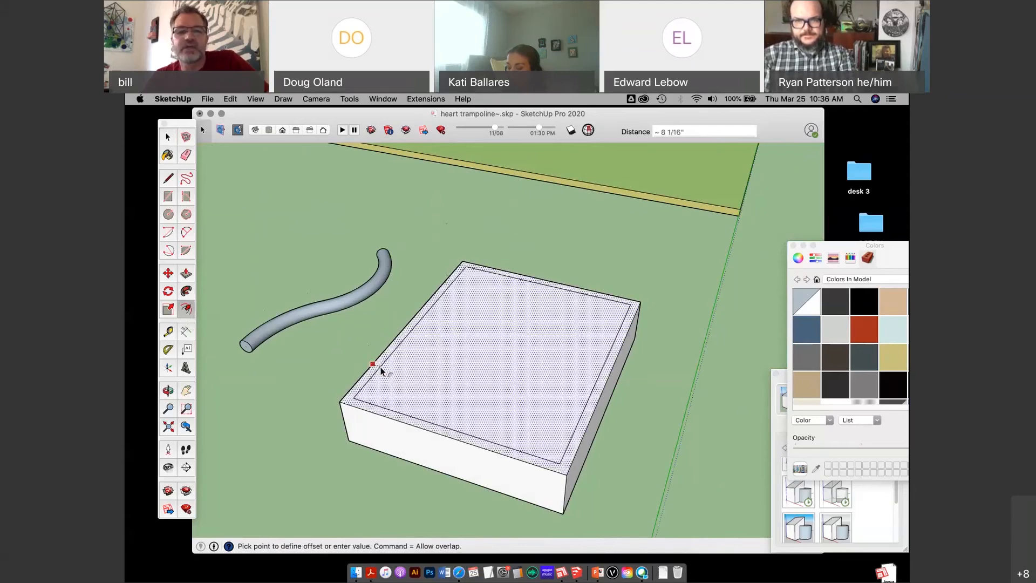
pyautogui.click(387, 370)
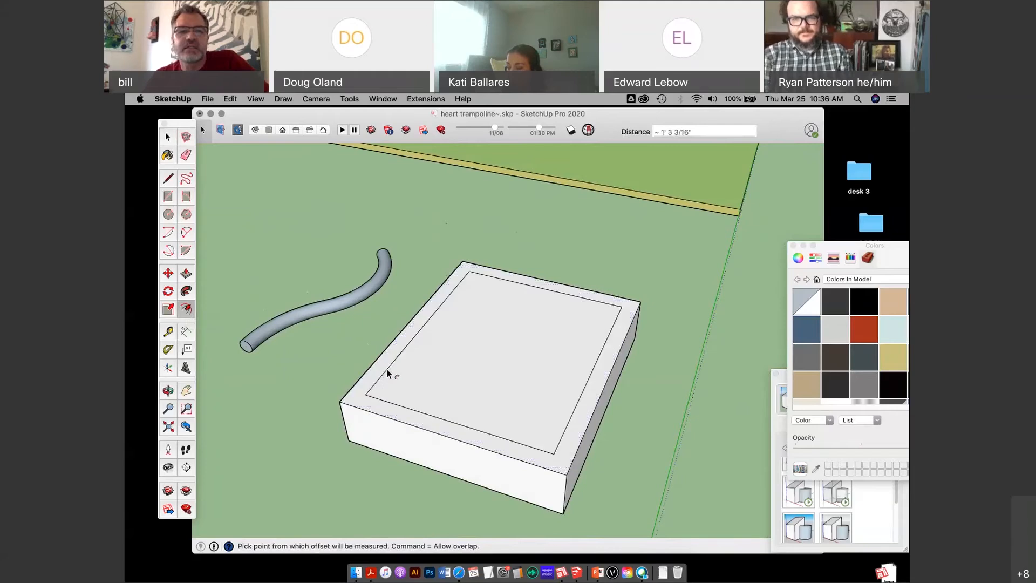
pyautogui.press('space')
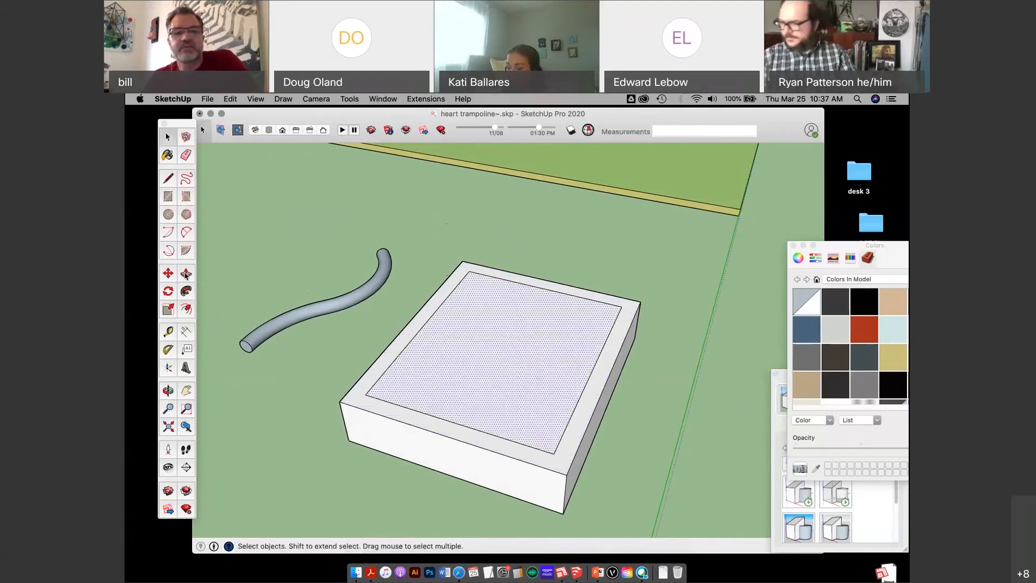
# Step: Push/Pull the inner top face down by about 3' 4" to hollow the box with thick walls
pyautogui.click(185, 274)
pyautogui.click(463, 352)
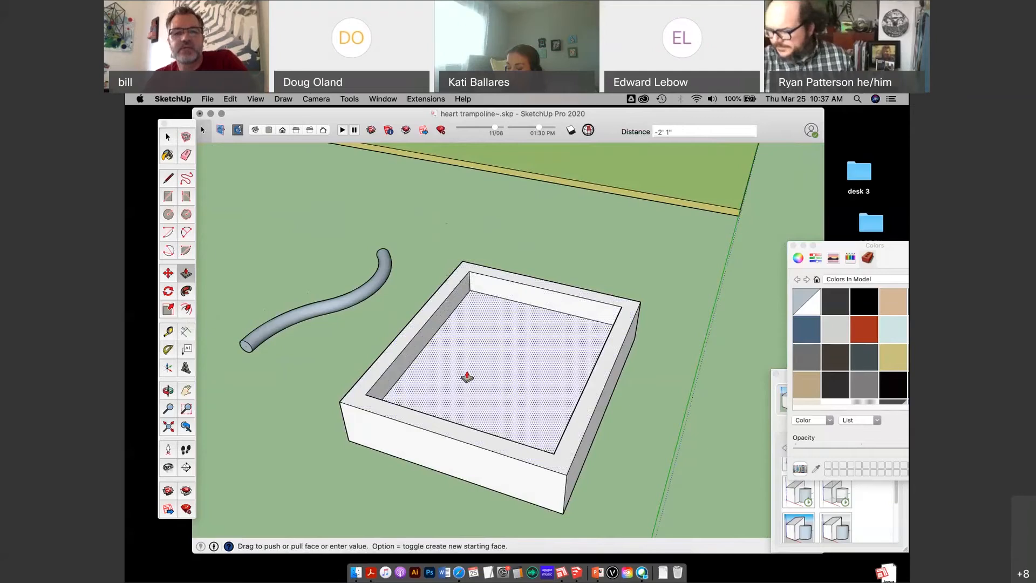
pyautogui.click(466, 383)
pyautogui.moveTo(465, 384); pyautogui.dragTo(409, 373, button='middle')
pyautogui.scroll(-2, 565, 382)
pyautogui.scroll(-3, 410, 373)
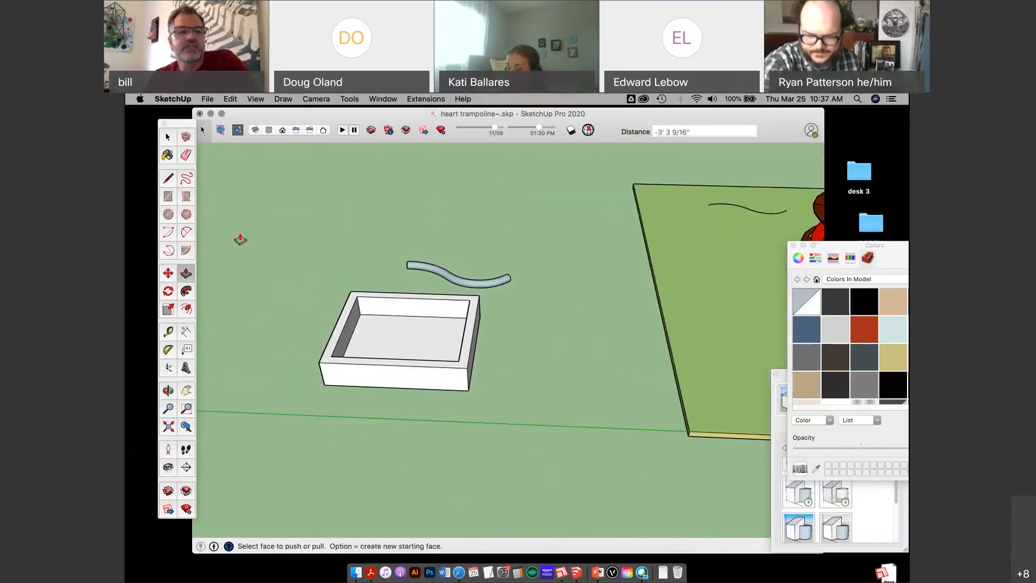
# Step: Delete the hollow box and the curved tube beside the platform together
pyautogui.click(168, 137)
pyautogui.scroll(-3, 432, 301)
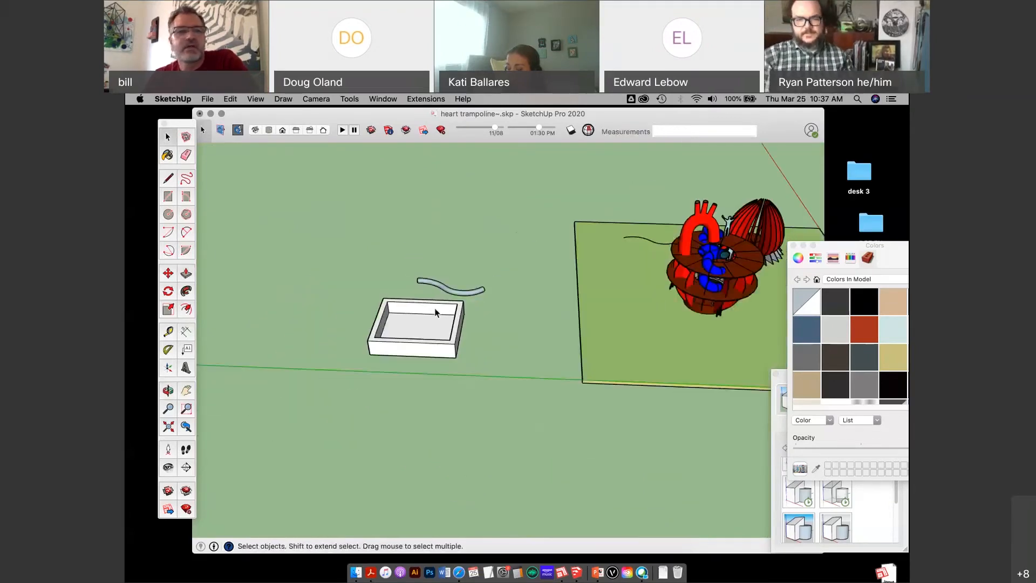
pyautogui.scroll(-1, 432, 300)
pyautogui.click(171, 139)
pyautogui.moveTo(340, 251); pyautogui.dragTo(505, 415)
pyautogui.press('Delete')
# Step: Move the model window and the Colors palette aside to uncover the files on the desktop
pyautogui.moveTo(618, 133); pyautogui.dragTo(249, 212)
pyautogui.moveTo(800, 248); pyautogui.dragTo(594, 342)
pyautogui.click(588, 340)
pyautogui.click(708, 319)
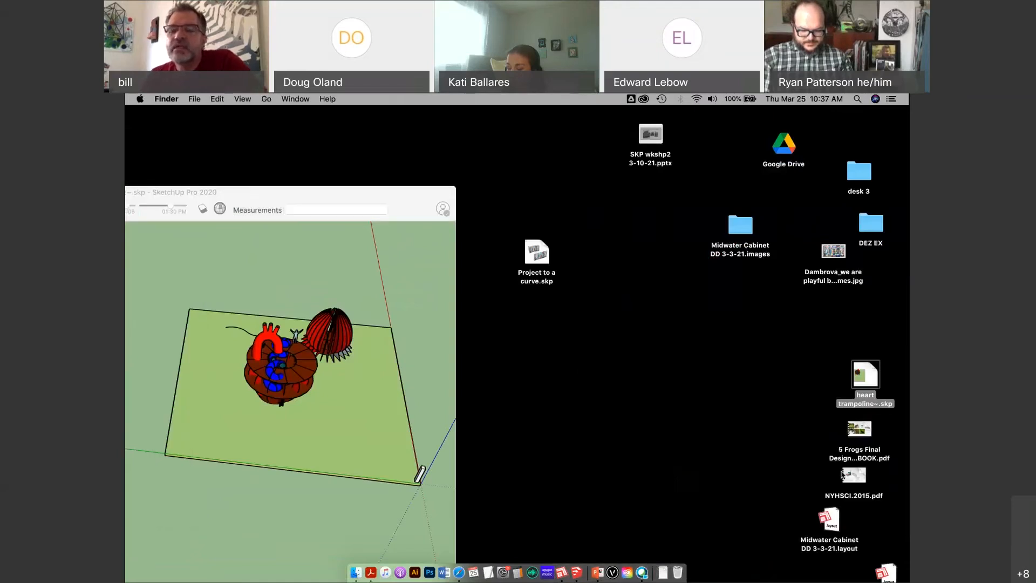
pyautogui.click(743, 359)
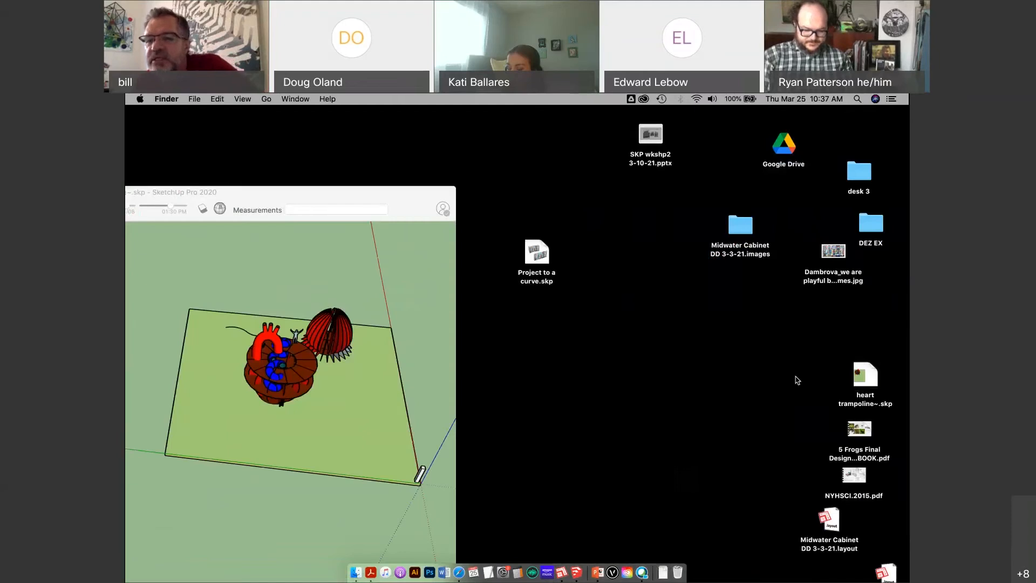
# Step: Open NYHSCI.2015.pdf in Acrobat, set its window aside, and open 5 Frogs Final Design Presentation BOOK.pdf
pyautogui.doubleClick(854, 475)
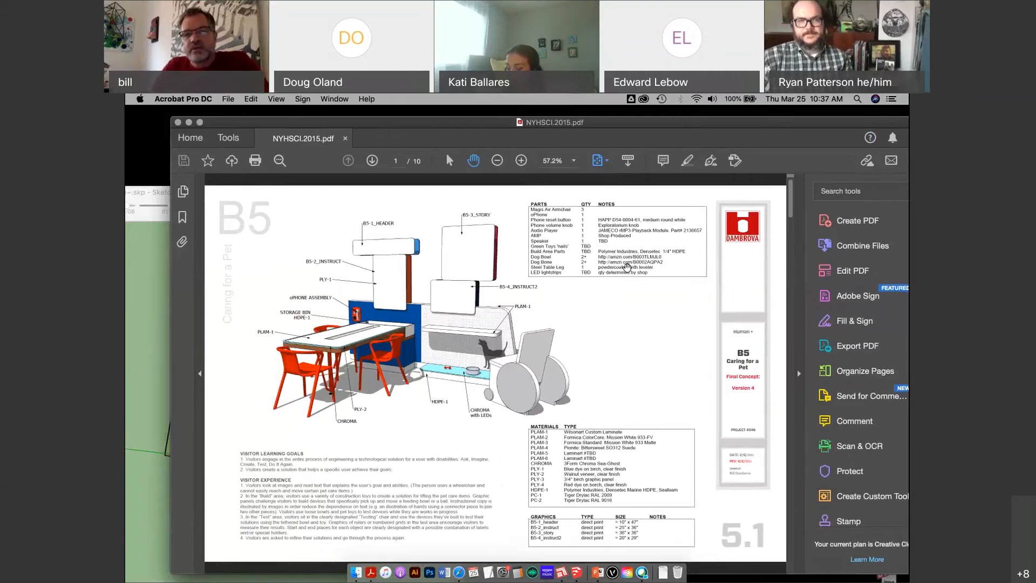
pyautogui.moveTo(673, 128)
pyautogui.mouseDown()
pyautogui.moveTo(663, 127)
pyautogui.moveTo(527, 373)
pyautogui.mouseUp()
pyautogui.moveTo(903, 577)
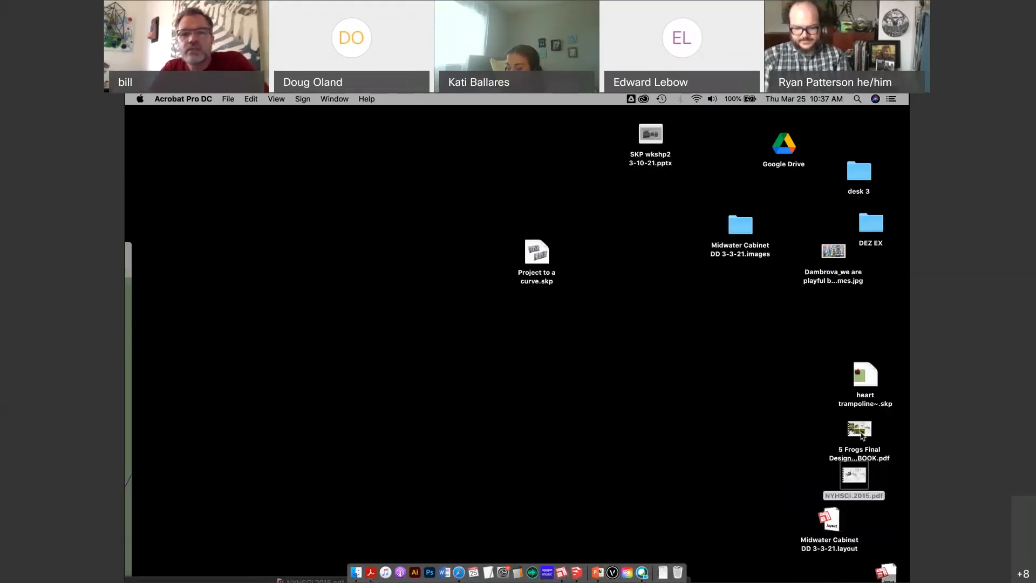
pyautogui.doubleClick(861, 433)
pyautogui.moveTo(613, 280); pyautogui.dragTo(693, 127)
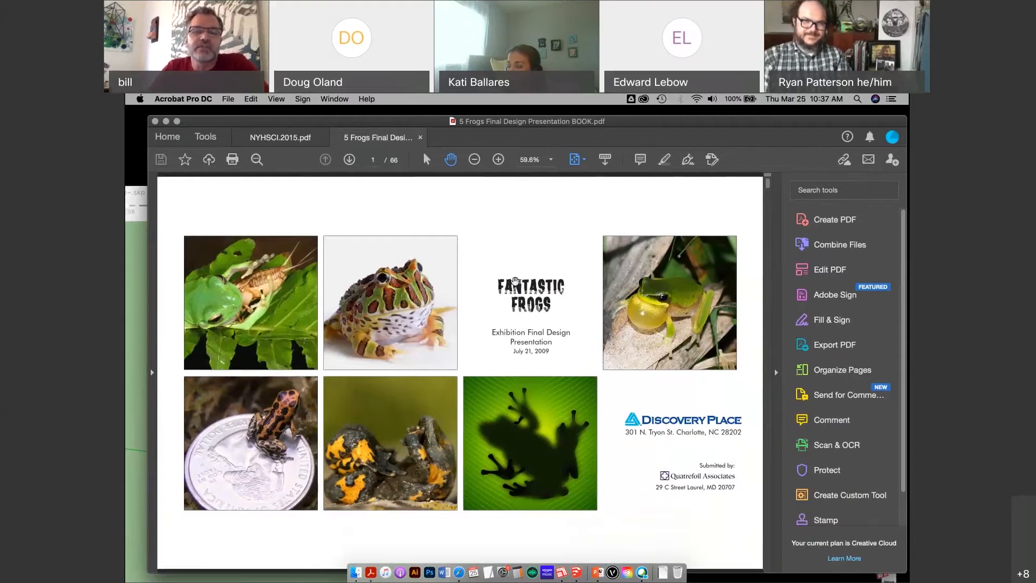
# Step: Page through the frog exhibition book from the table of contents to the exhibition script on page 11
pyautogui.click(349, 160)
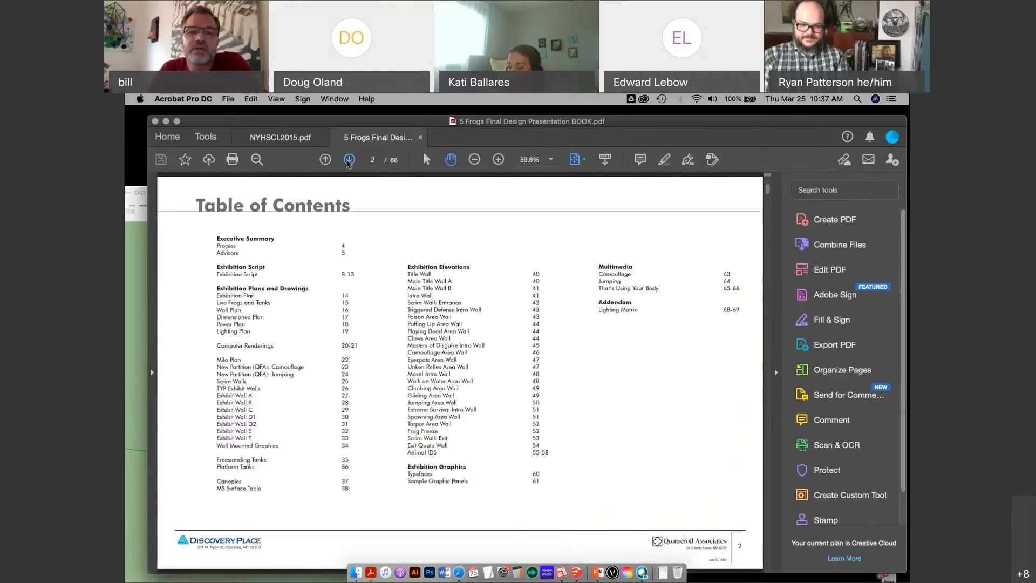
pyautogui.click(348, 160)
pyautogui.click(348, 160)
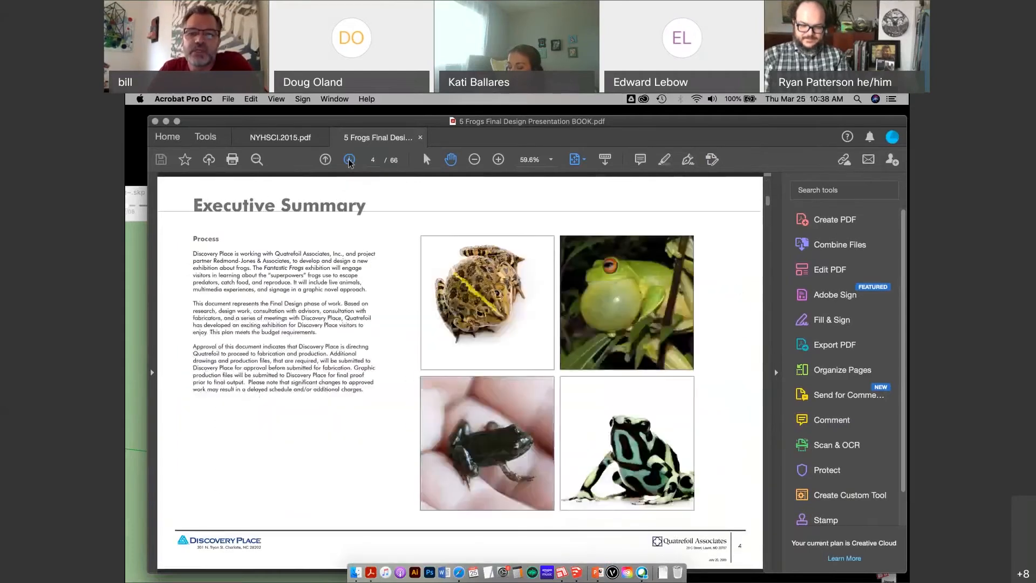
pyautogui.click(349, 160)
pyautogui.click(349, 160)
pyautogui.click(348, 160)
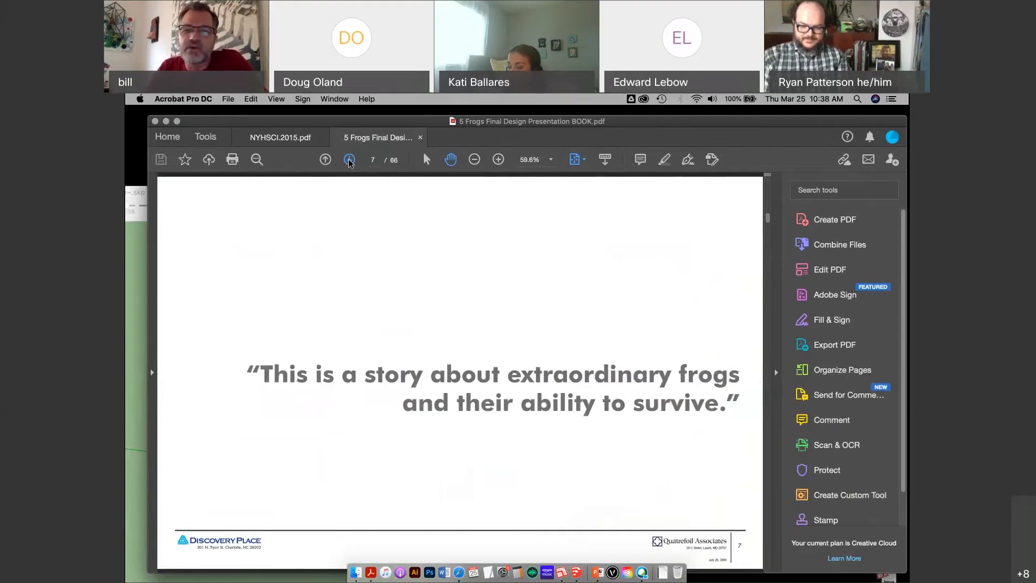
pyautogui.click(349, 160)
pyautogui.click(349, 160)
pyautogui.click(349, 161)
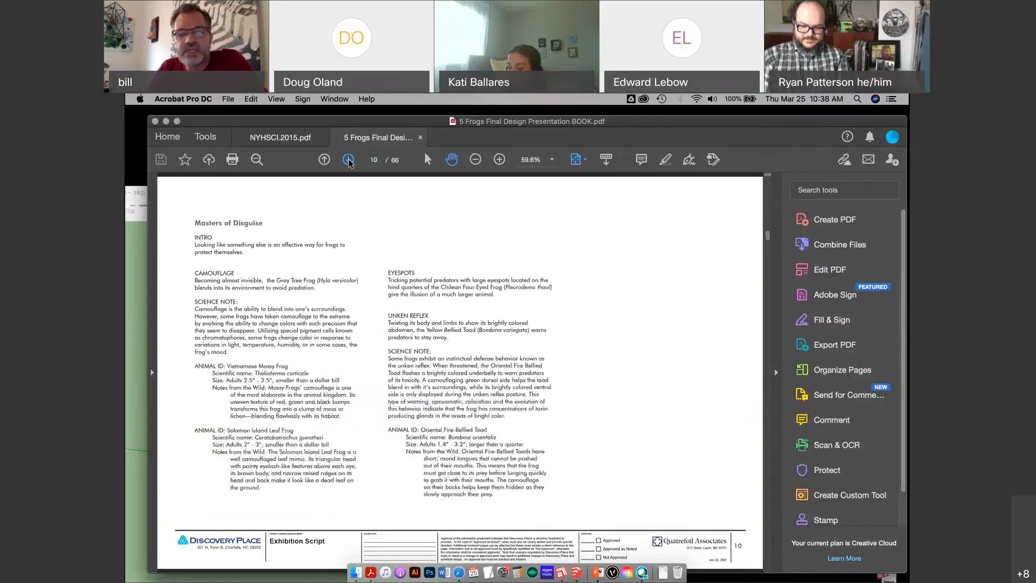
pyautogui.click(349, 160)
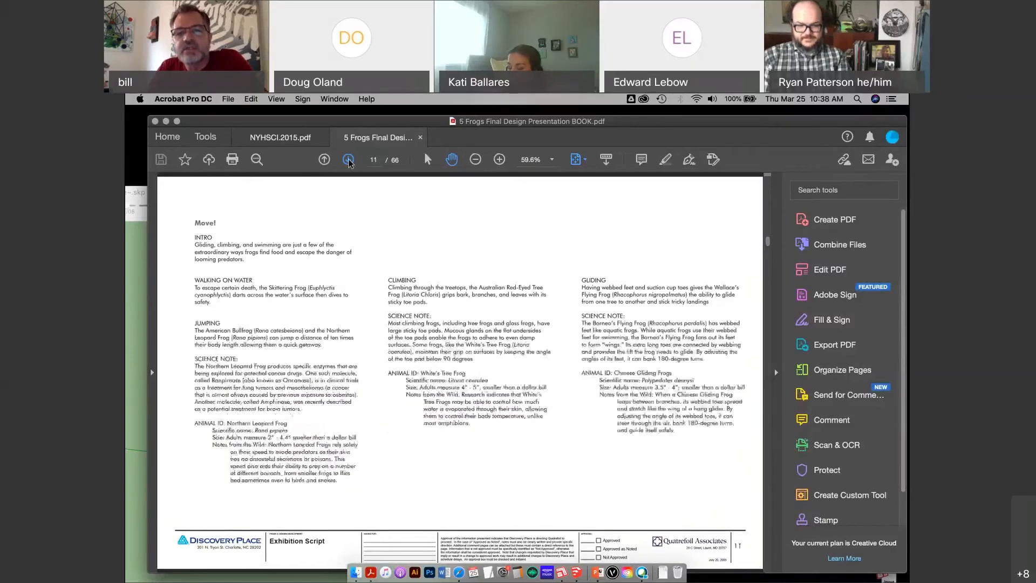
# Step: Review the exhibition floor plans, continuing forward to the Lighting Plan on page 19
pyautogui.click(349, 160)
pyautogui.click(349, 160)
pyautogui.click(348, 161)
pyautogui.click(349, 160)
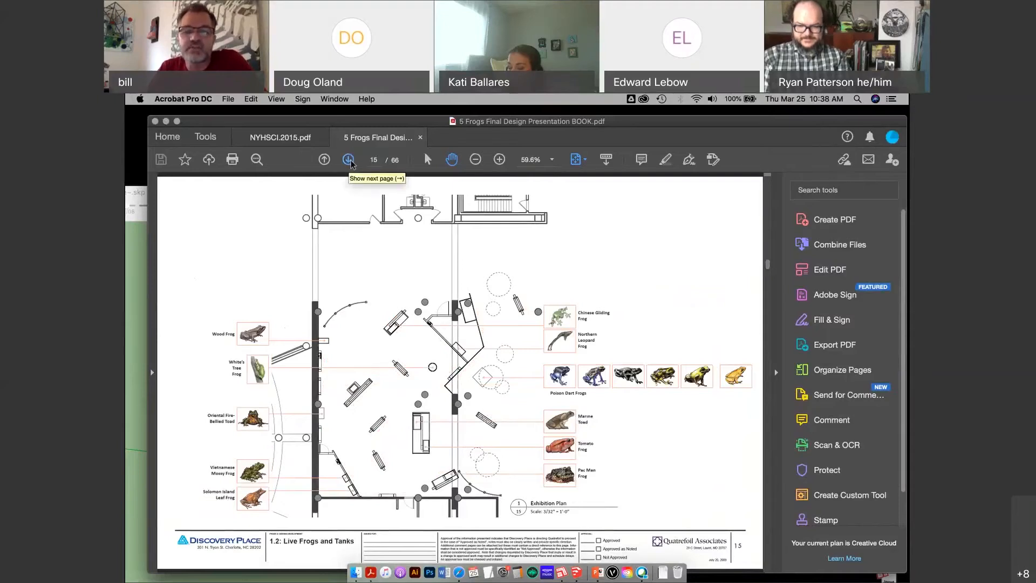
pyautogui.click(351, 164)
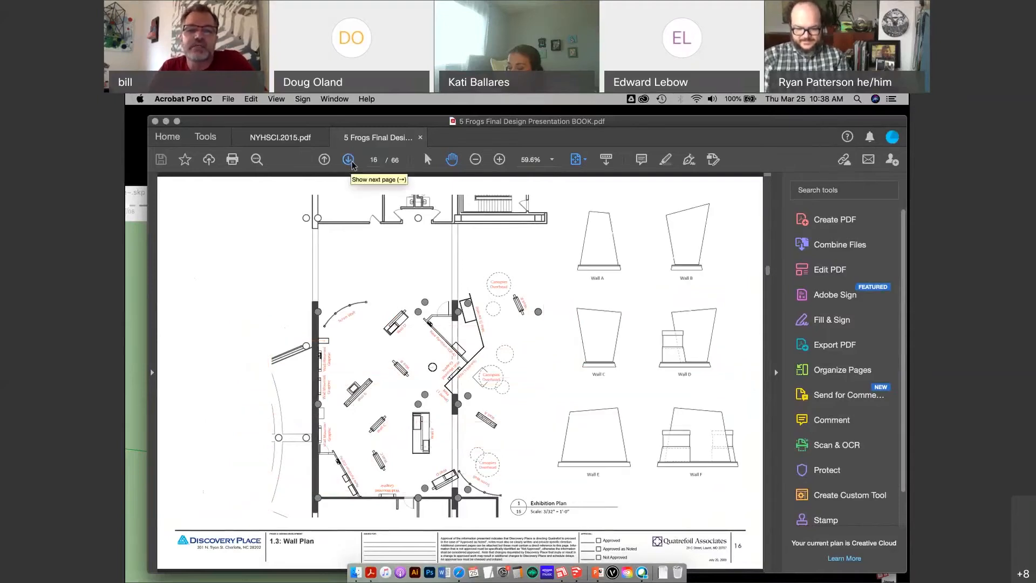
pyautogui.click(349, 159)
pyautogui.click(349, 159)
pyautogui.click(348, 159)
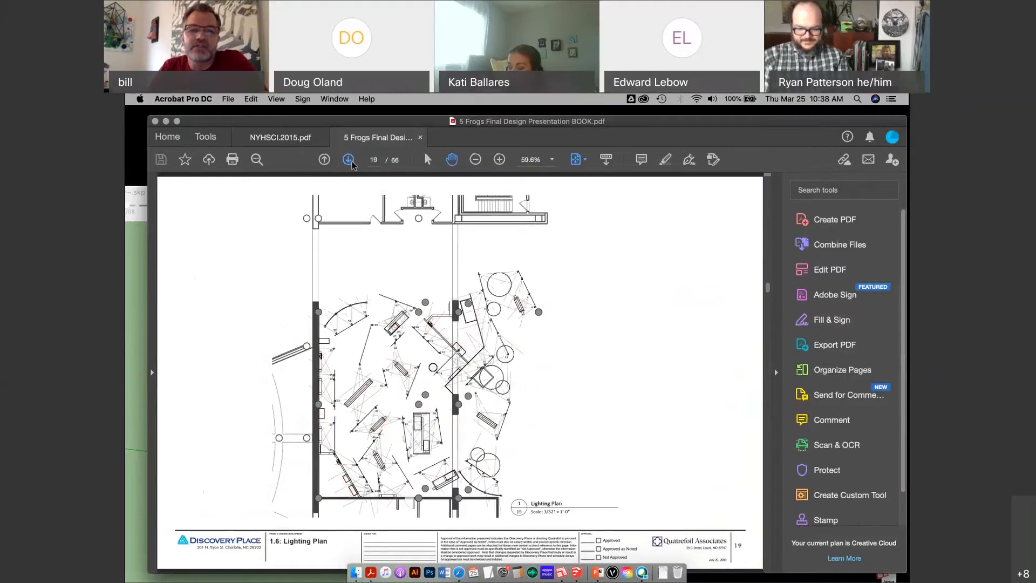
# Step: Examine the computer renderings and the partition drawings up to the Scrim Walls sheet on page 25
pyautogui.click(349, 160)
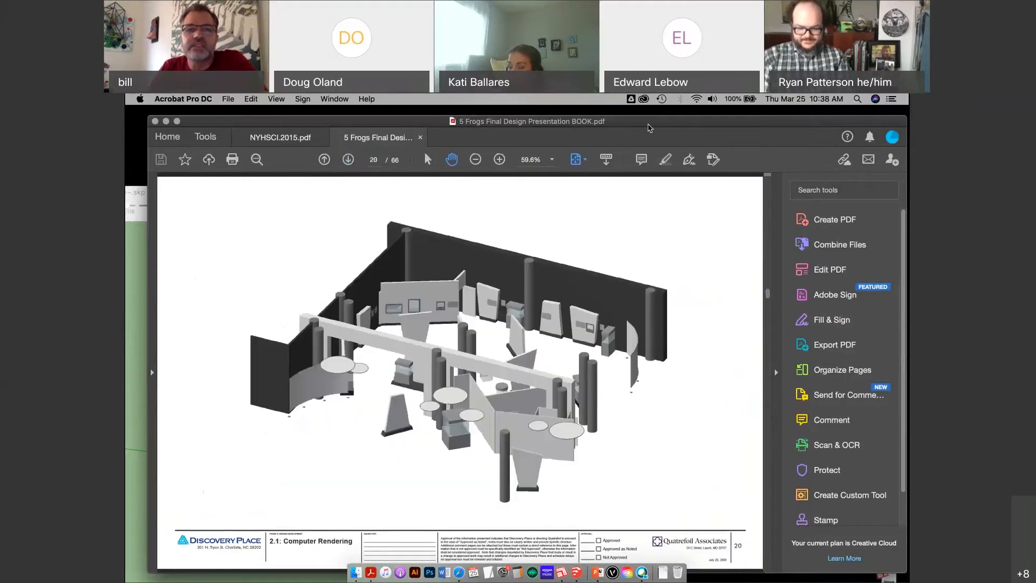
pyautogui.moveTo(649, 123); pyautogui.dragTo(645, 114)
pyautogui.click(346, 150)
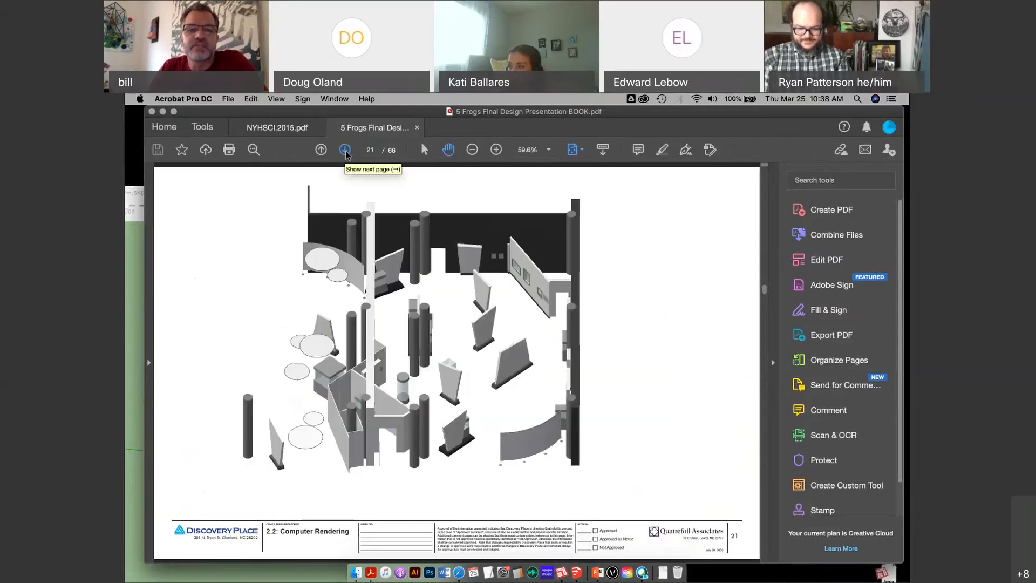
pyautogui.click(346, 150)
pyautogui.click(346, 151)
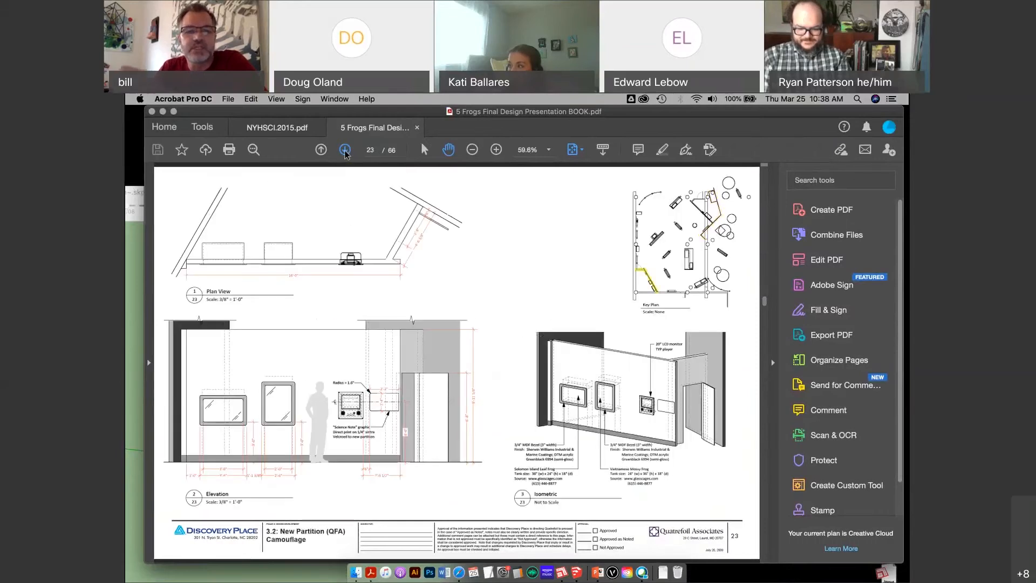
pyautogui.click(346, 151)
pyautogui.click(346, 151)
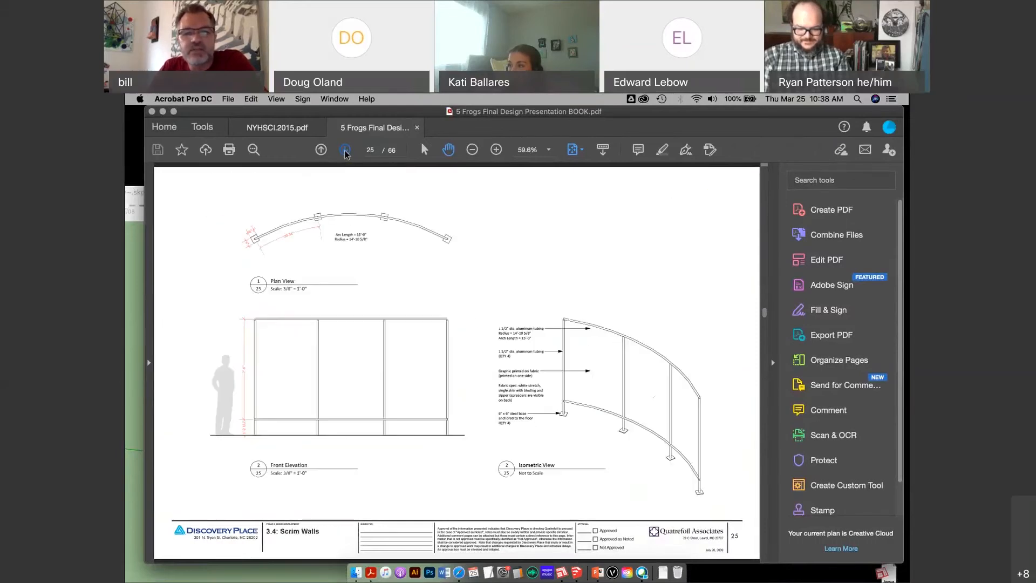
# Step: Review the exhibit wall drawings from Scrim Walls up to Exhibit Wall F on page 33, and return to the Scrim Walls sheet
pyautogui.click(346, 151)
pyautogui.click(345, 150)
pyautogui.click(345, 151)
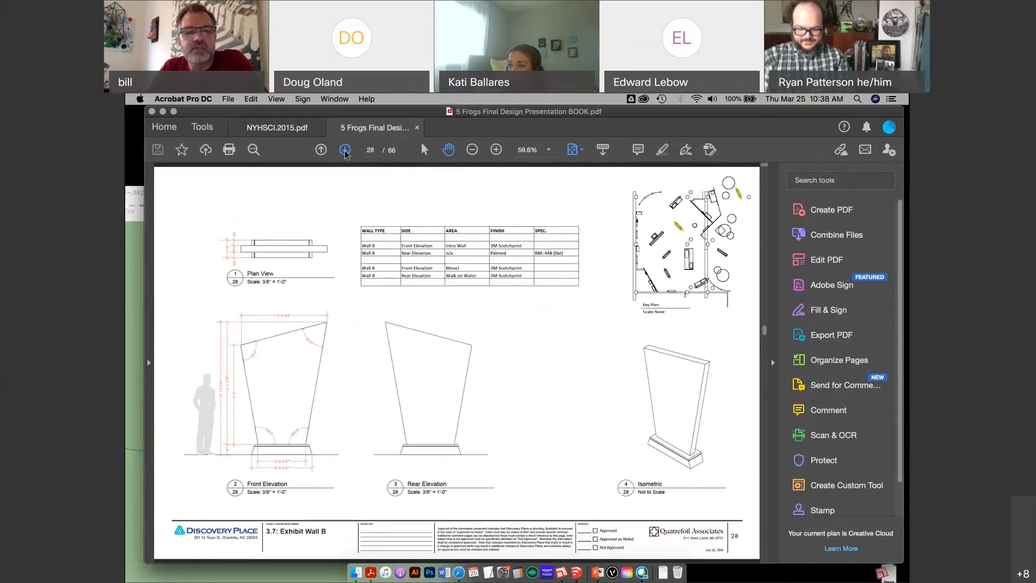
pyautogui.click(345, 150)
pyautogui.click(345, 151)
pyautogui.click(345, 150)
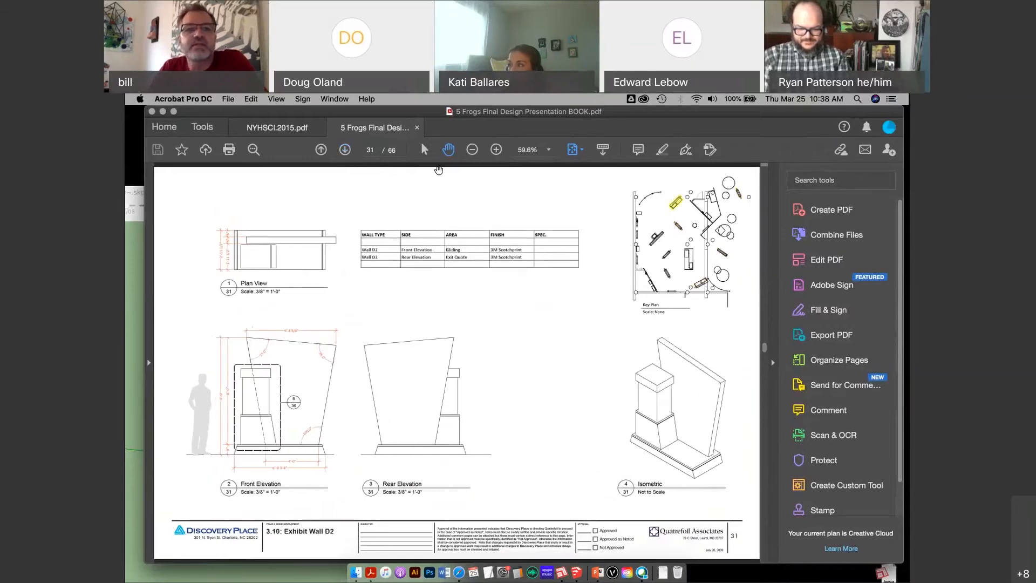
pyautogui.click(346, 151)
pyautogui.click(346, 151)
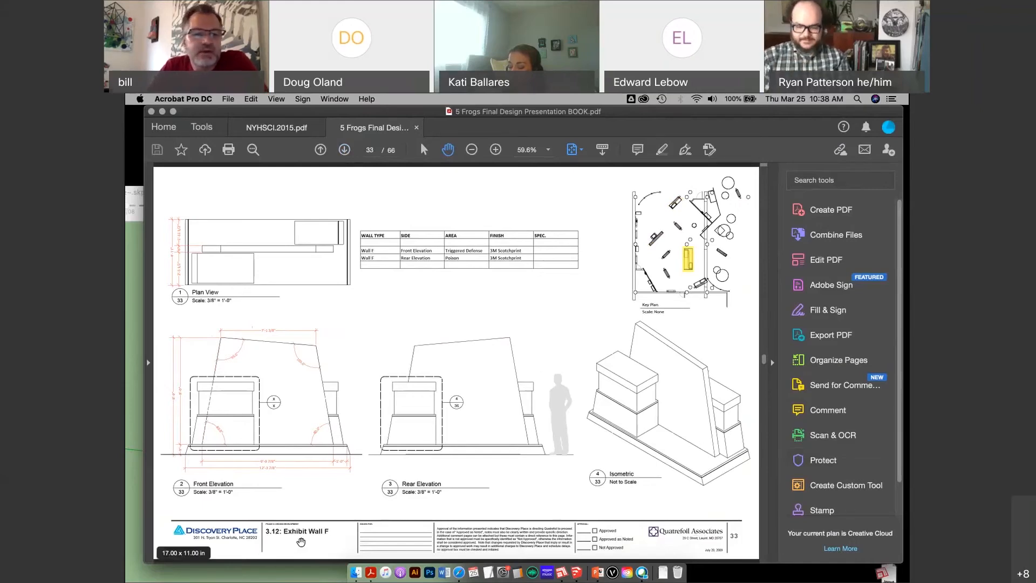
pyautogui.scroll(8, 275, 497)
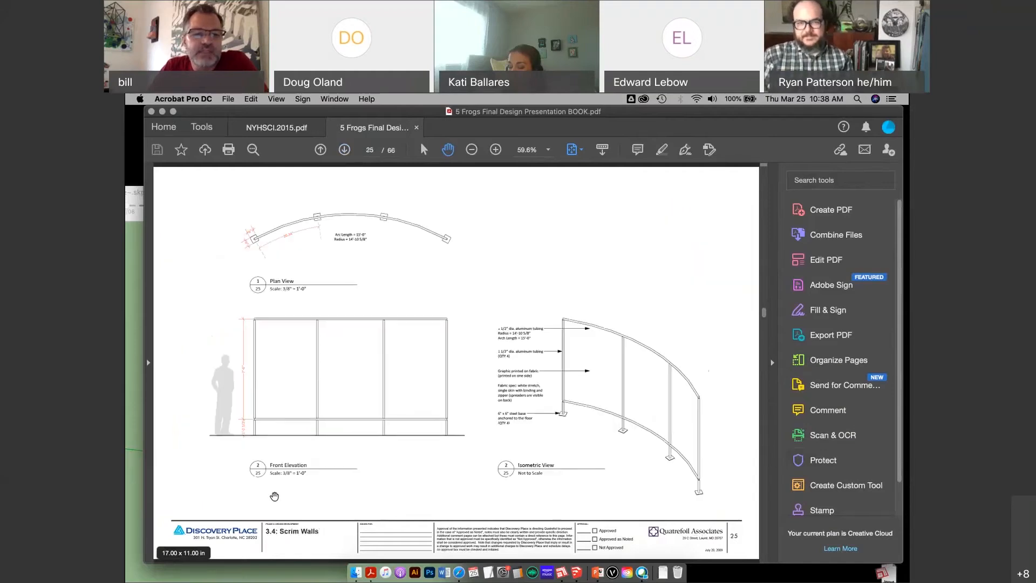
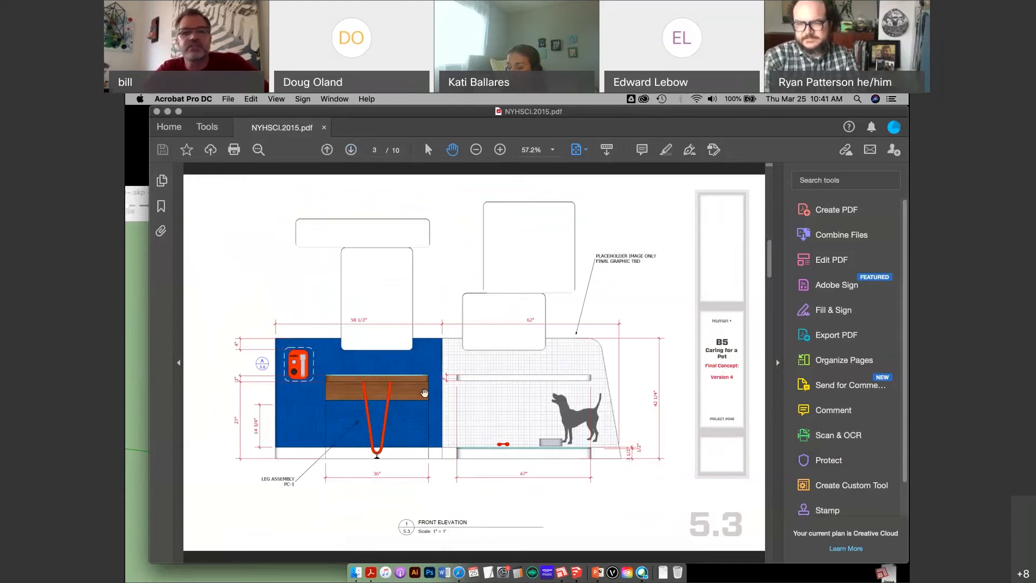
# Step: Page through the NYHSCI.2015.pdf construction drawings from the front elevation on sheet 5.3 to the Build Area Components on sheet 5.10
pyautogui.click(352, 150)
pyautogui.click(352, 150)
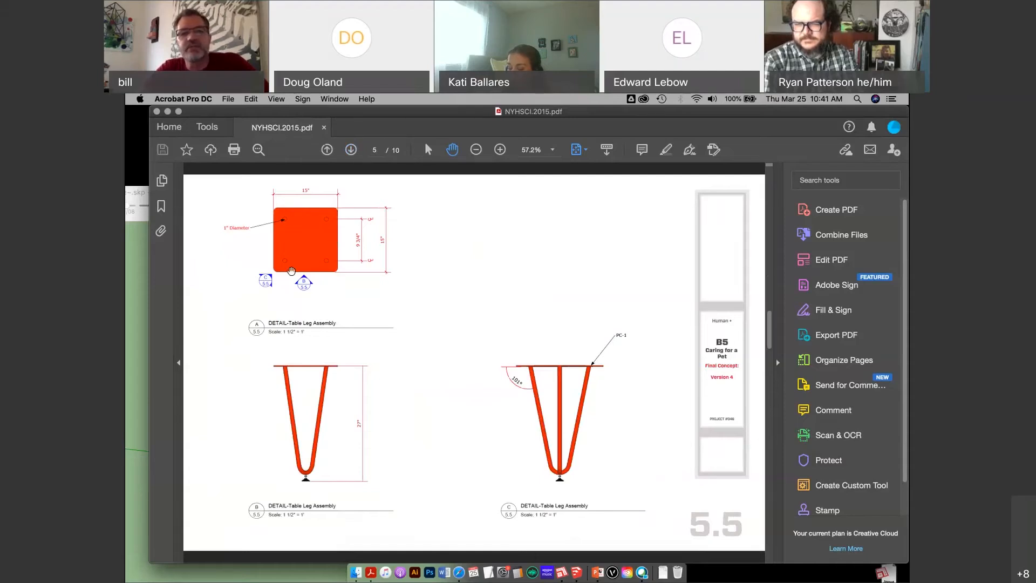
pyautogui.click(351, 151)
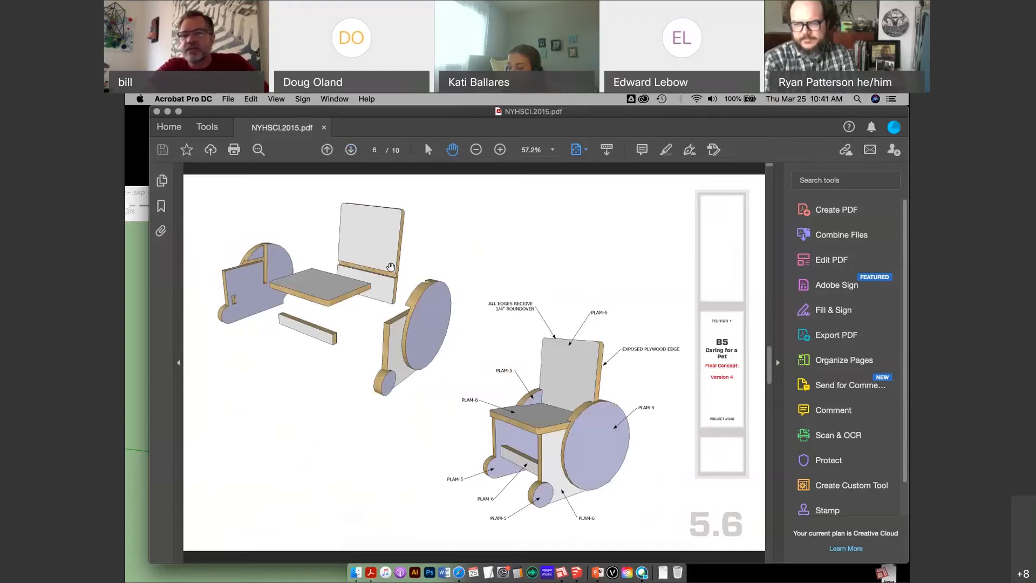
pyautogui.click(351, 150)
pyautogui.click(351, 151)
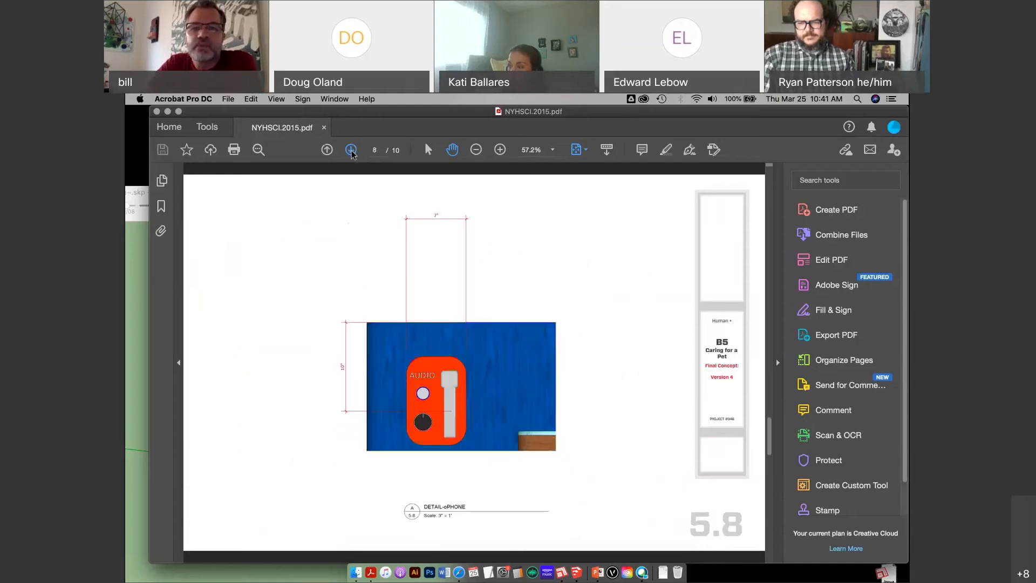
pyautogui.click(351, 151)
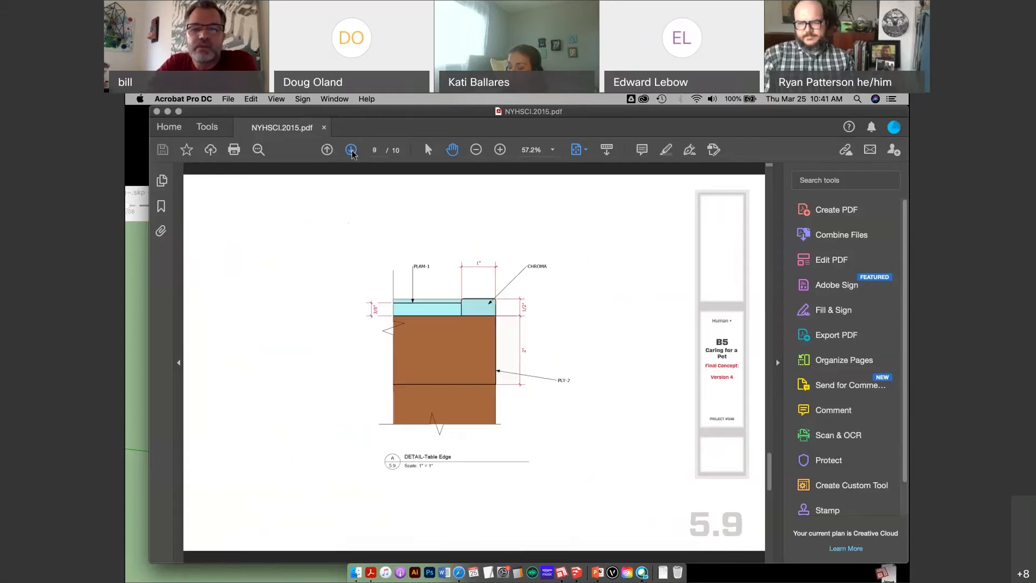
pyautogui.click(351, 151)
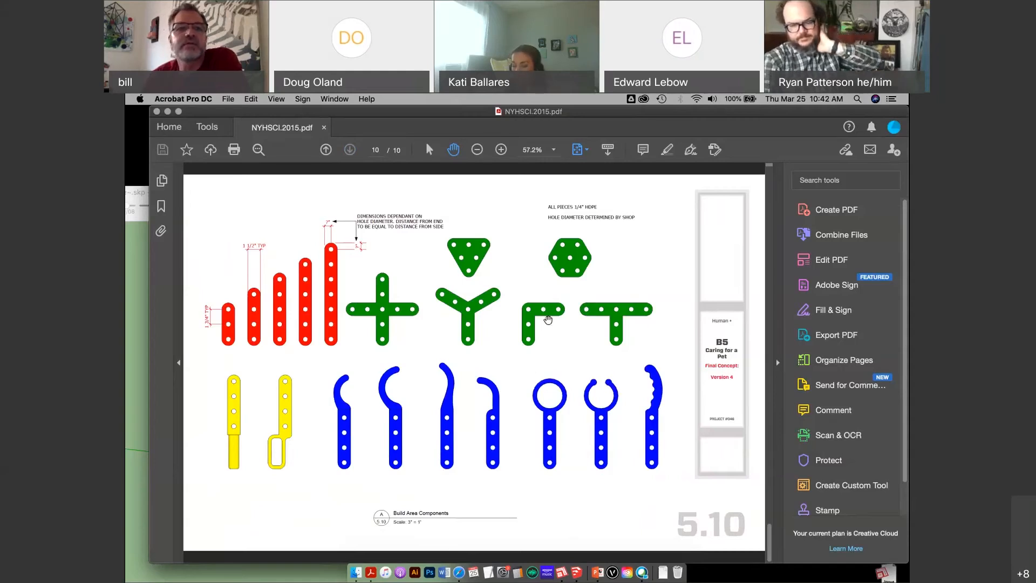
# Step: Close NYHSCI.2015.pdf, switch to the SketchUp window with the heart trampoline model, and bring the window and model fully into view
pyautogui.moveTo(354, 112); pyautogui.dragTo(393, 114)
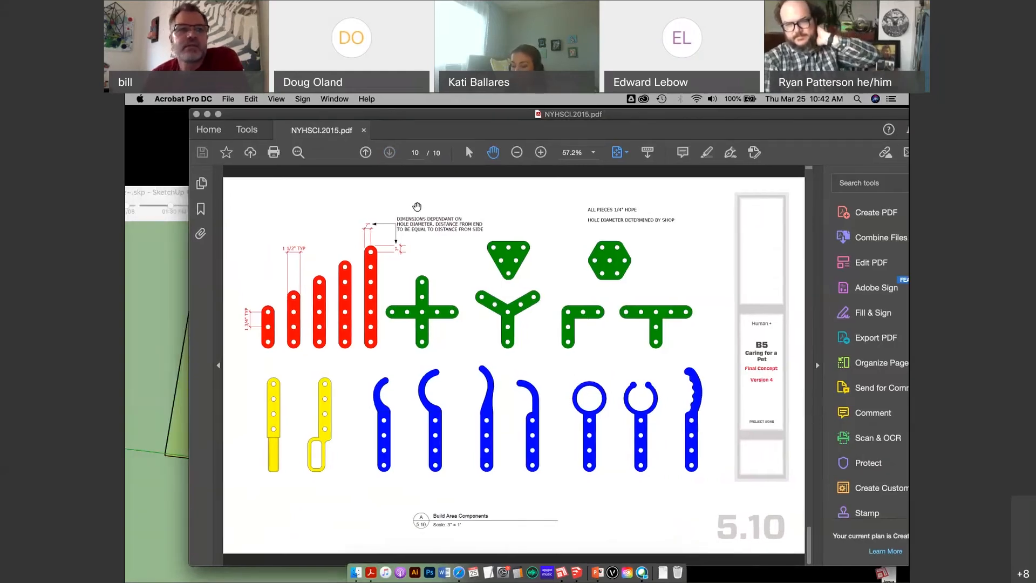
pyautogui.press('super+w')
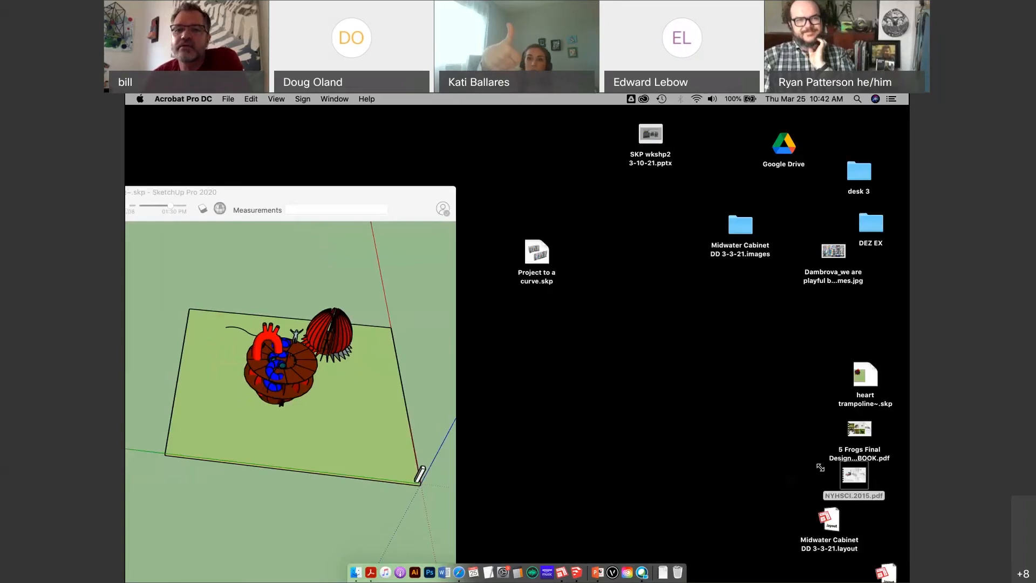
pyautogui.click(753, 422)
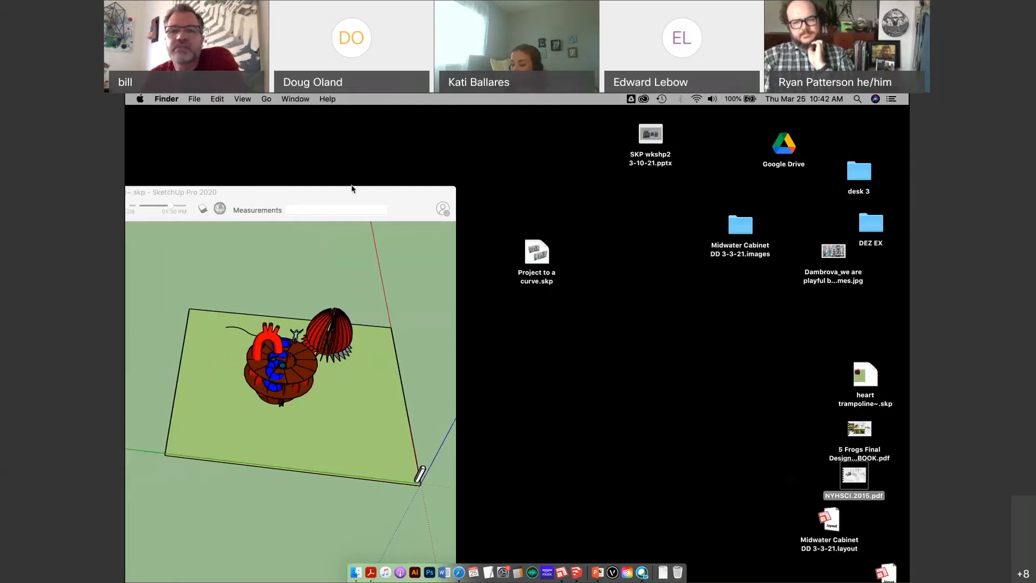
pyautogui.moveTo(352, 188); pyautogui.dragTo(707, 162)
pyautogui.click(187, 390)
pyautogui.moveTo(633, 363); pyautogui.dragTo(516, 387)
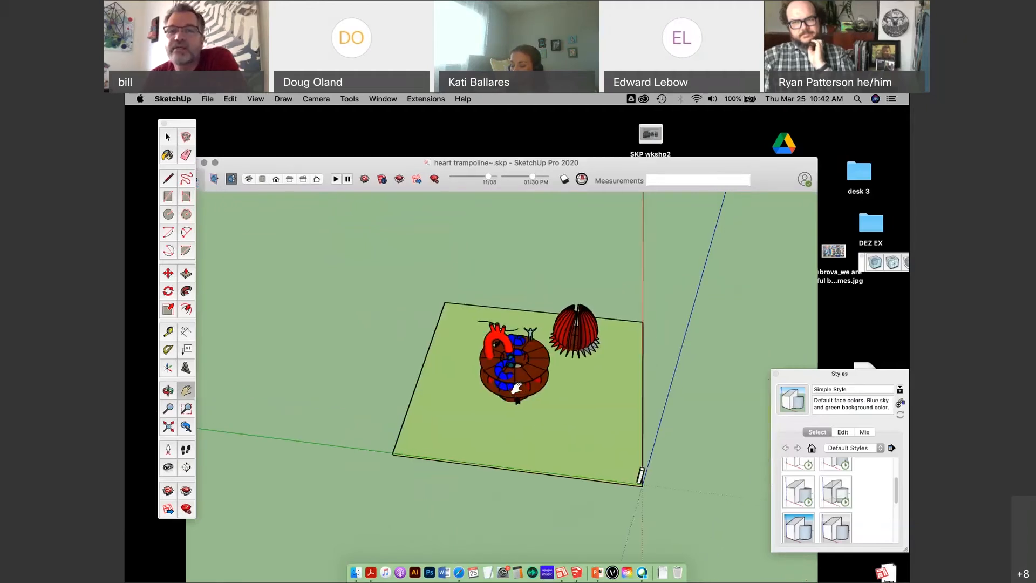
pyautogui.scroll(5, 517, 387)
pyautogui.moveTo(627, 168); pyautogui.dragTo(640, 153)
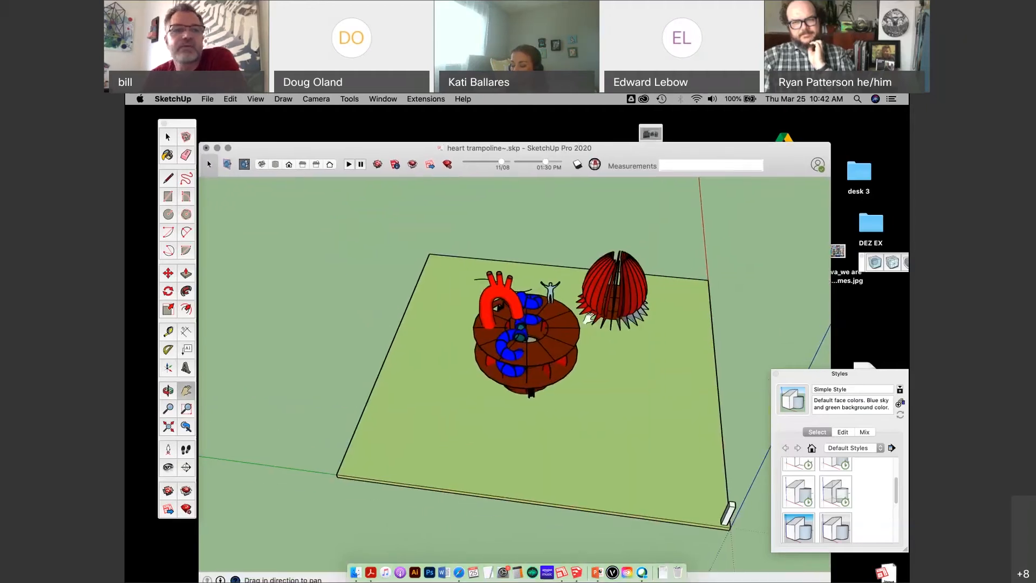
# Step: Delete the red ribbed shape beside the heart and the loose curved line behind it
pyautogui.moveTo(588, 318); pyautogui.dragTo(529, 324, button='middle')
pyautogui.click(168, 137)
pyautogui.moveTo(601, 262); pyautogui.dragTo(695, 387)
pyautogui.press('Delete')
pyautogui.moveTo(695, 387); pyautogui.dragTo(591, 318, button='middle')
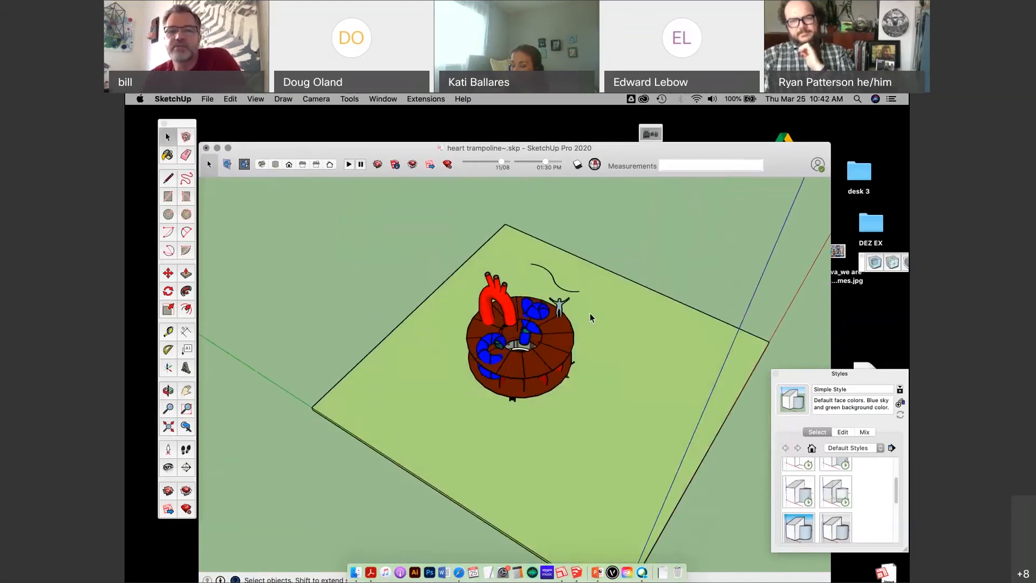
pyautogui.click(577, 292)
pyautogui.press('Delete')
pyautogui.scroll(-1, 601, 312)
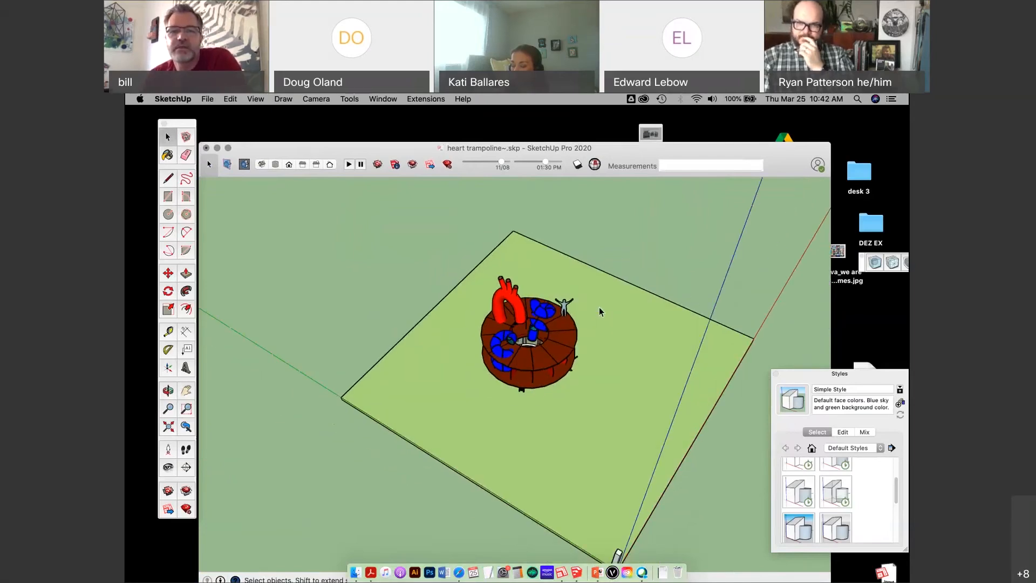
# Step: Delete the human scale figures standing on the two rings of the heart trampoline
pyautogui.scroll(-3, 601, 312)
pyautogui.moveTo(629, 403); pyautogui.dragTo(474, 388, button='middle')
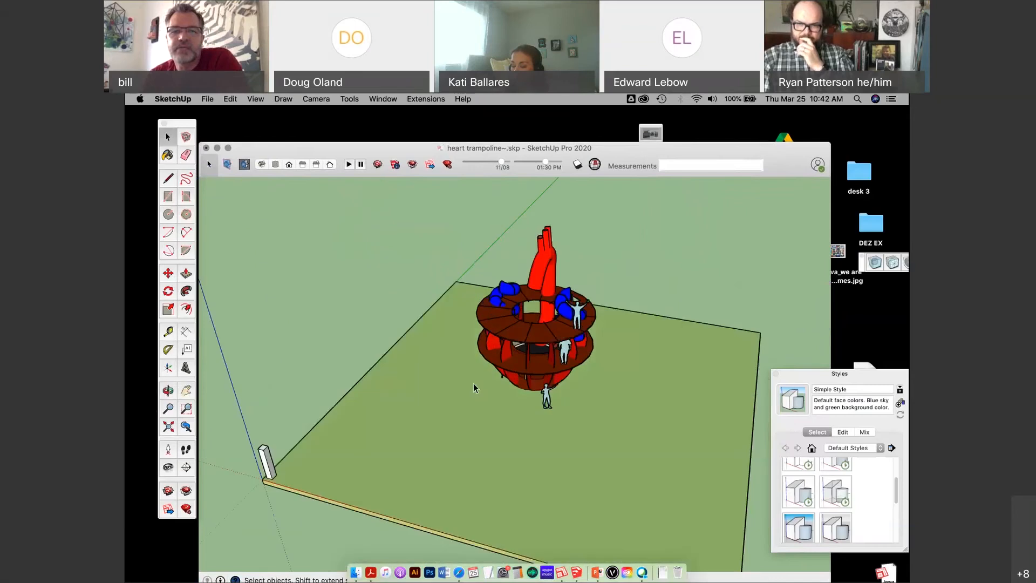
pyautogui.click(517, 330)
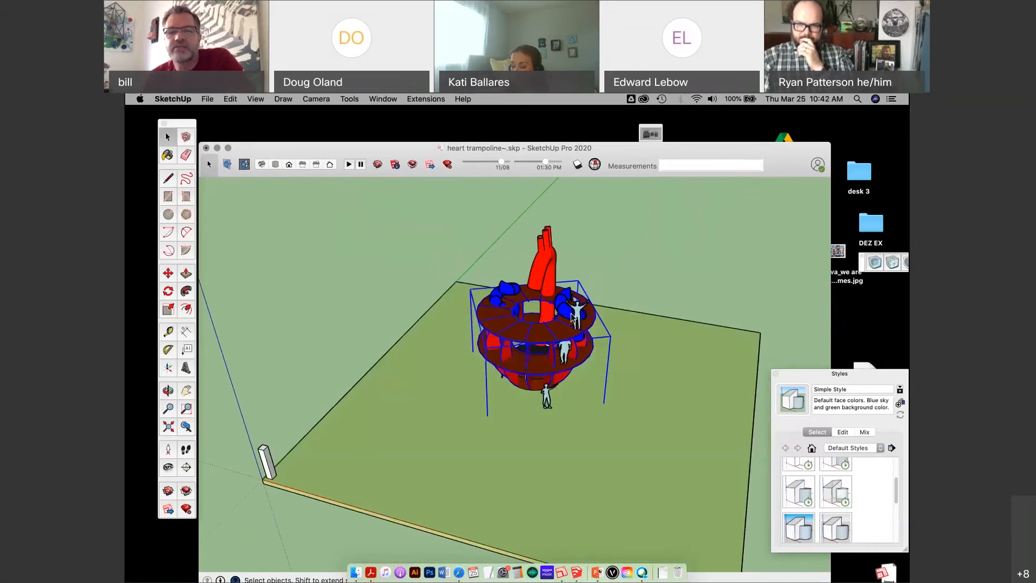
pyautogui.click(602, 296)
pyautogui.click(581, 309)
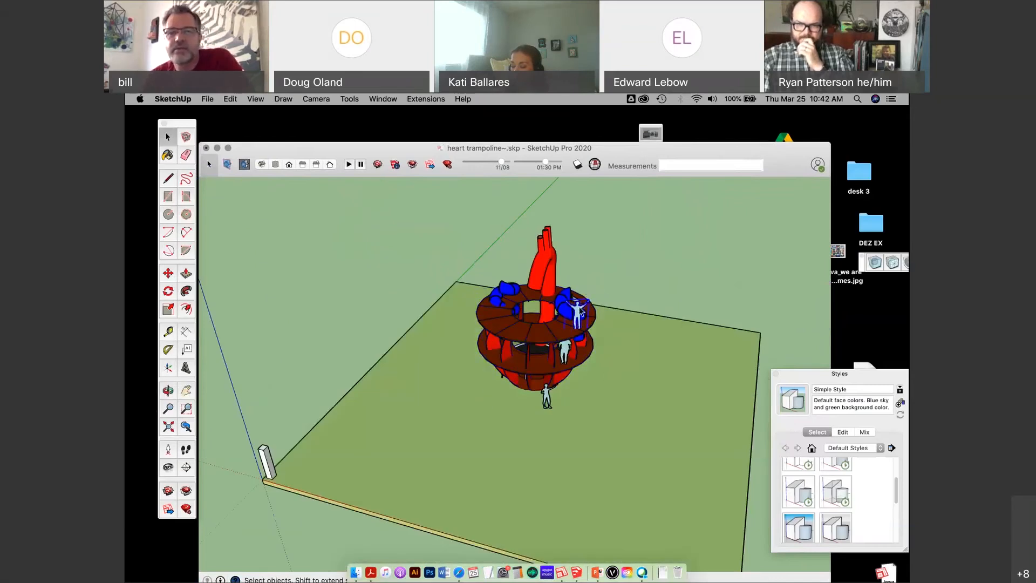
pyautogui.press('Delete')
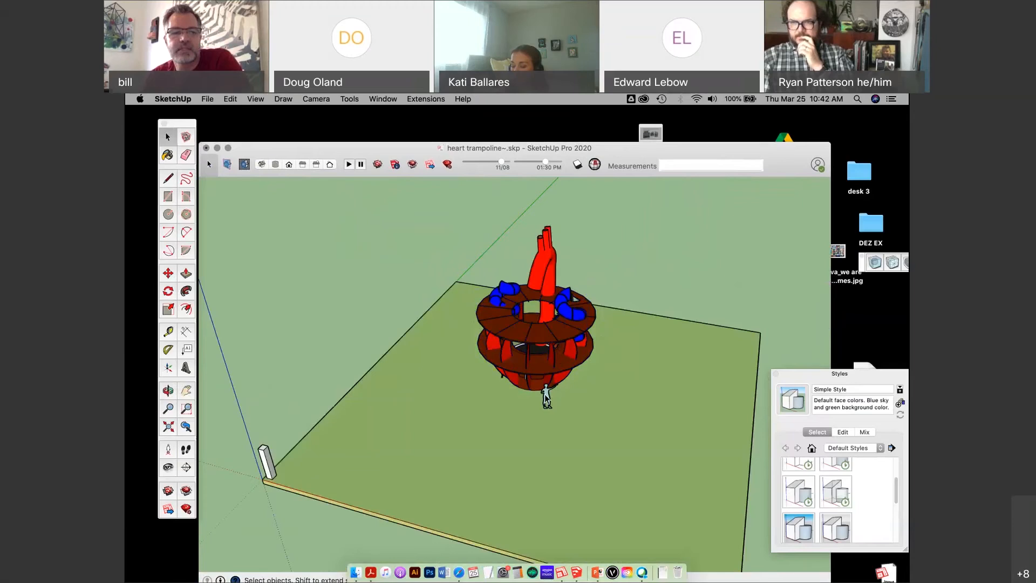
# Step: Delete the remaining standing figure, the white corner post and the green ground slab beneath the heart
pyautogui.click(350, 460)
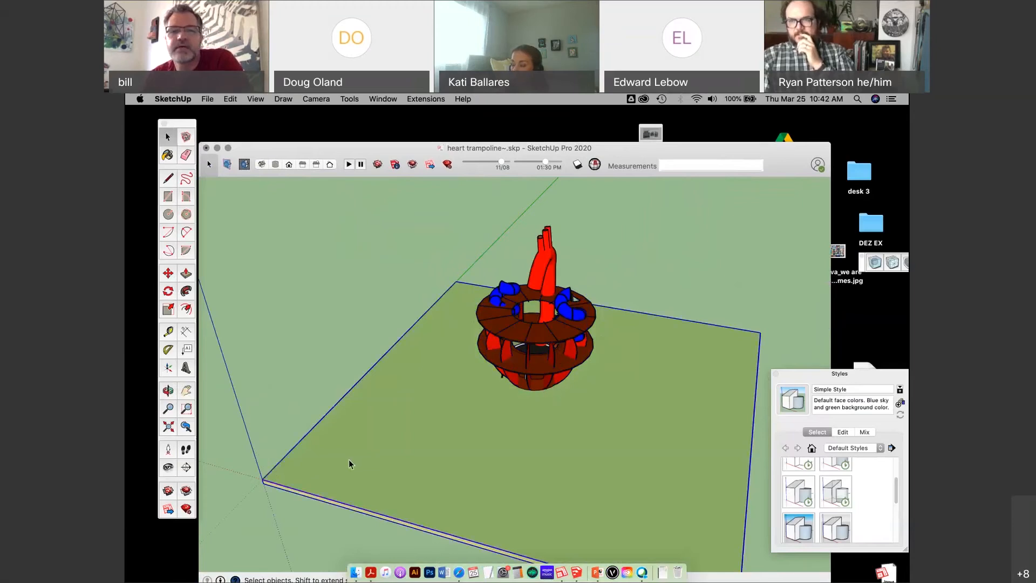
pyautogui.press('Delete')
pyautogui.scroll(-2, 367, 374)
pyautogui.moveTo(496, 365); pyautogui.dragTo(548, 356, button='middle')
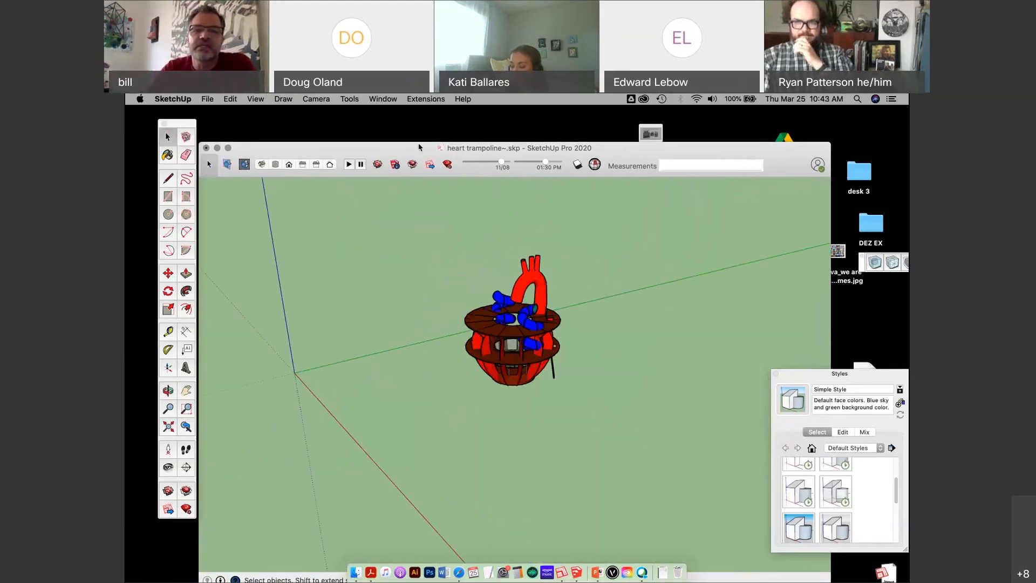
# Step: Raise the model window, tilt the view down onto the heart, and place the Styles palette beside it
pyautogui.moveTo(420, 146); pyautogui.dragTo(420, 134)
pyautogui.moveTo(506, 281)
pyautogui.mouseDown(button='middle')
pyautogui.moveTo(519, 238)
pyautogui.moveTo(521, 267)
pyautogui.moveTo(459, 286)
pyautogui.moveTo(485, 346)
pyautogui.mouseUp(button='middle')
pyautogui.moveTo(828, 371); pyautogui.dragTo(775, 249)
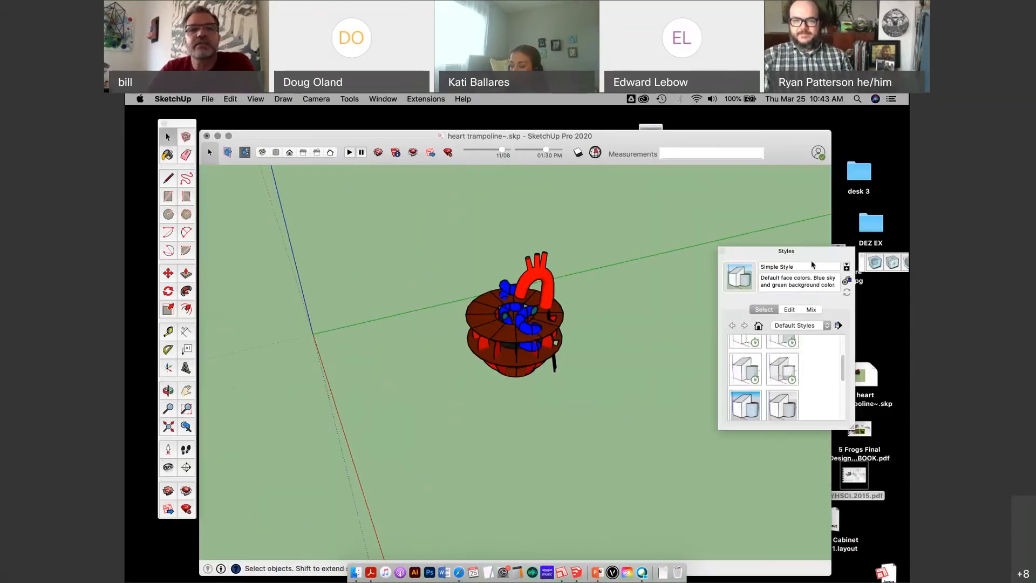
# Step: Show the Materials palette with the colors in the model, look over the other available palettes, and close Materials
pyautogui.click(386, 100)
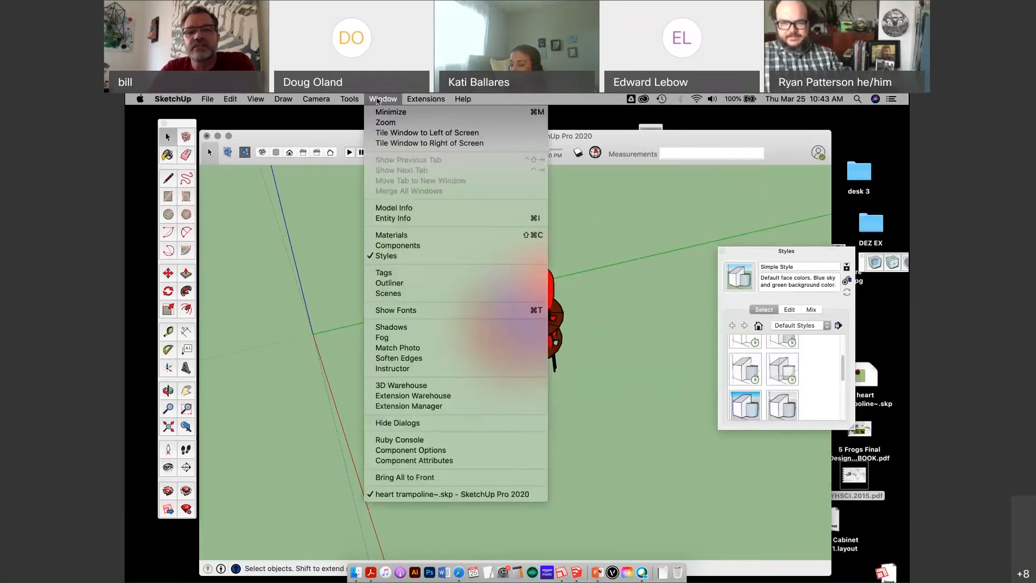
pyautogui.click(408, 236)
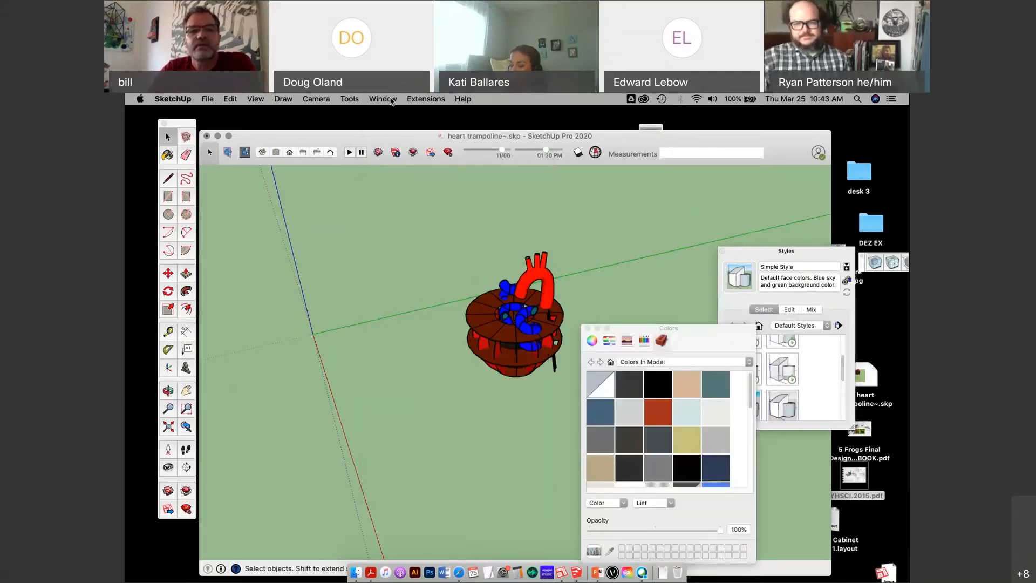
pyautogui.click(382, 99)
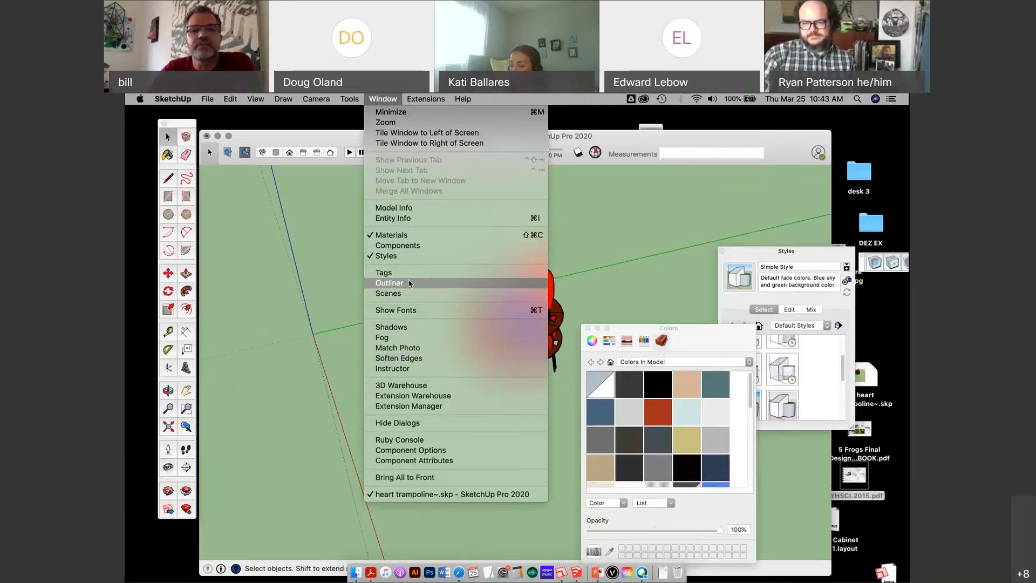
pyautogui.click(557, 353)
pyautogui.moveTo(610, 339); pyautogui.dragTo(638, 339)
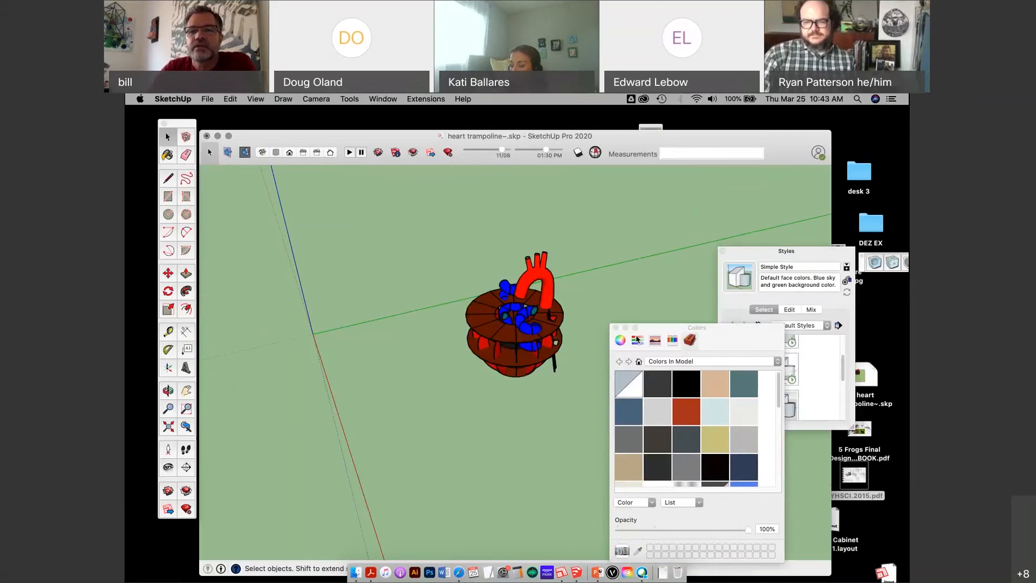
pyautogui.click(615, 328)
# Step: Apply the blue-sky, gray-background Simple Style to the heart trampoline, followed by the Shaded with textures style
pyautogui.moveTo(743, 257); pyautogui.dragTo(741, 252)
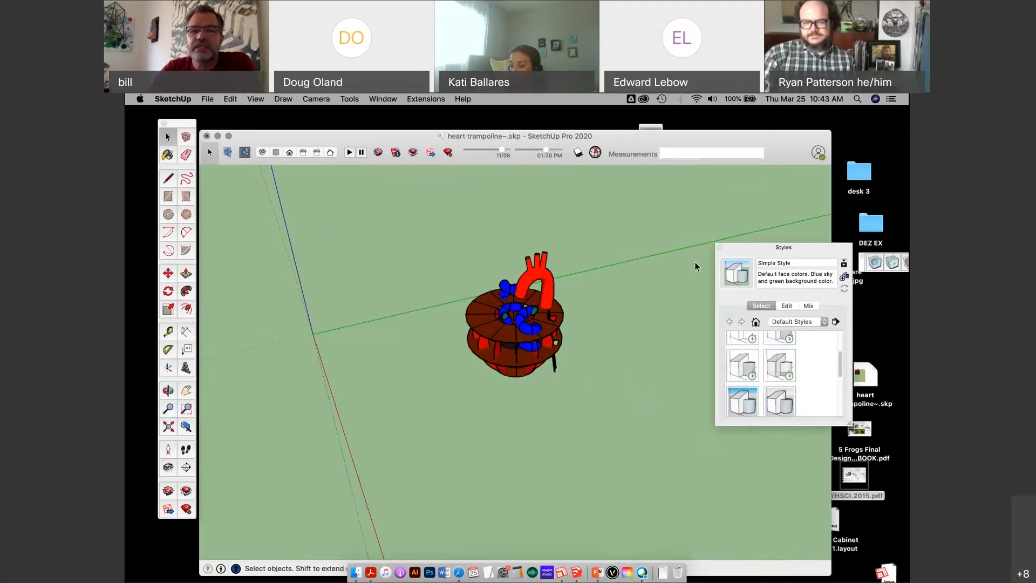
pyautogui.moveTo(432, 236); pyautogui.dragTo(576, 407)
pyautogui.click(659, 370)
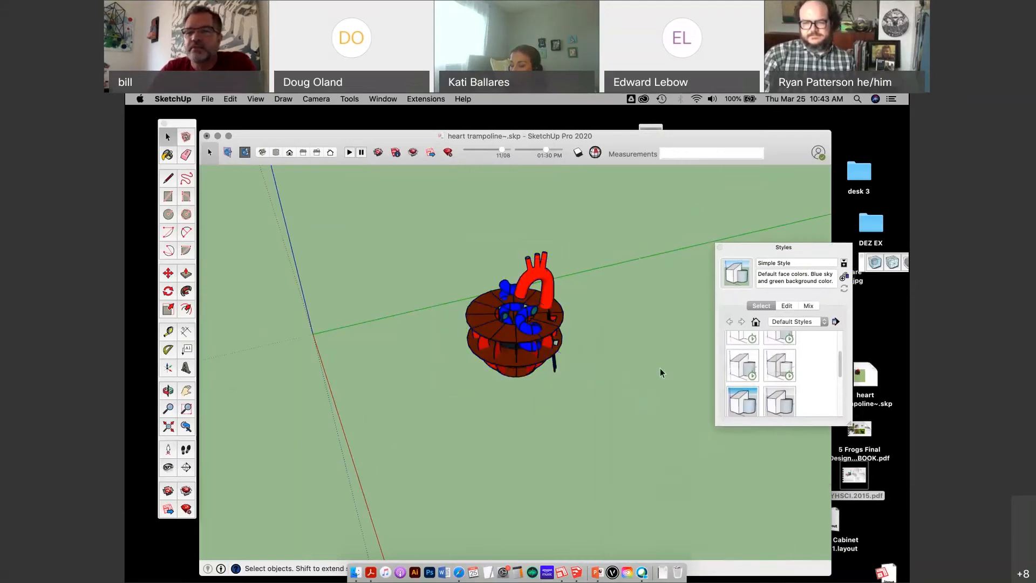
pyautogui.scroll(-2, 759, 399)
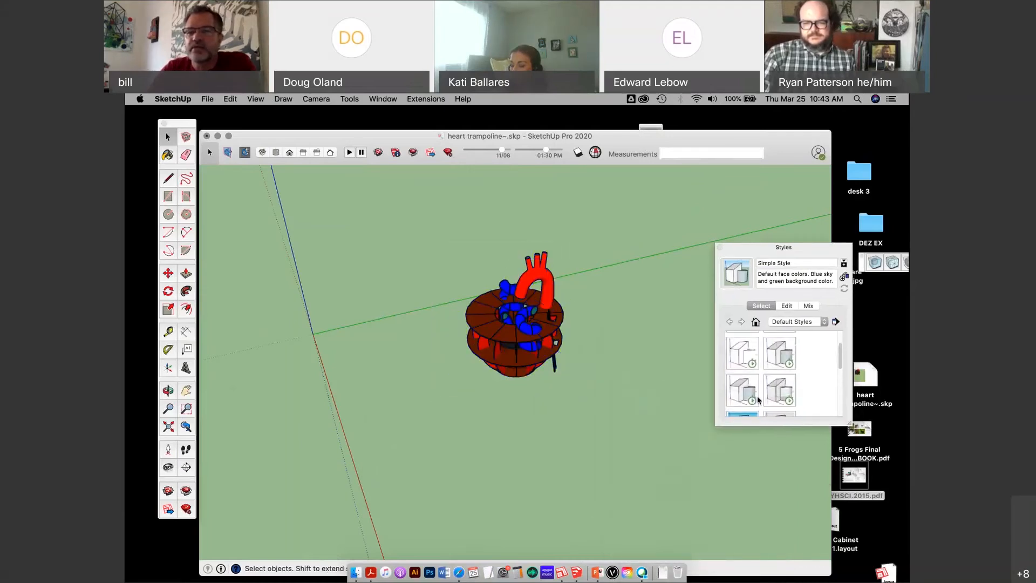
pyautogui.scroll(-2, 750, 398)
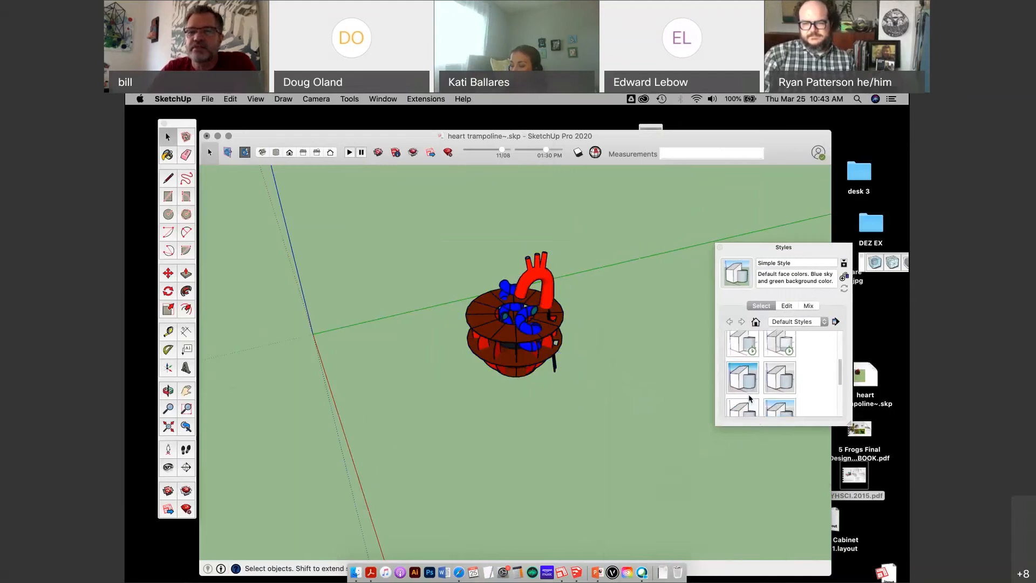
pyautogui.click(747, 383)
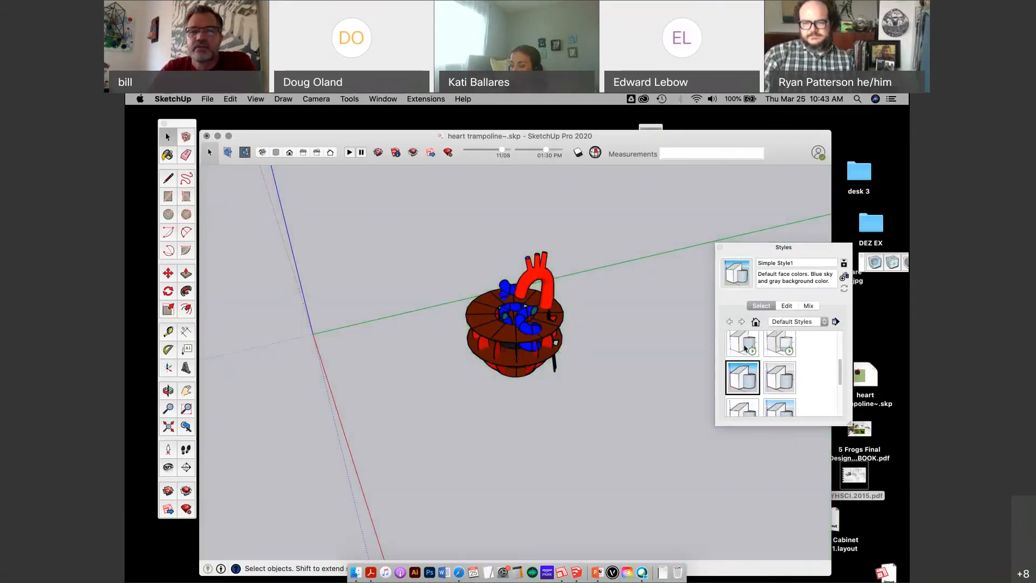
pyautogui.click(745, 348)
pyautogui.scroll(3, 762, 355)
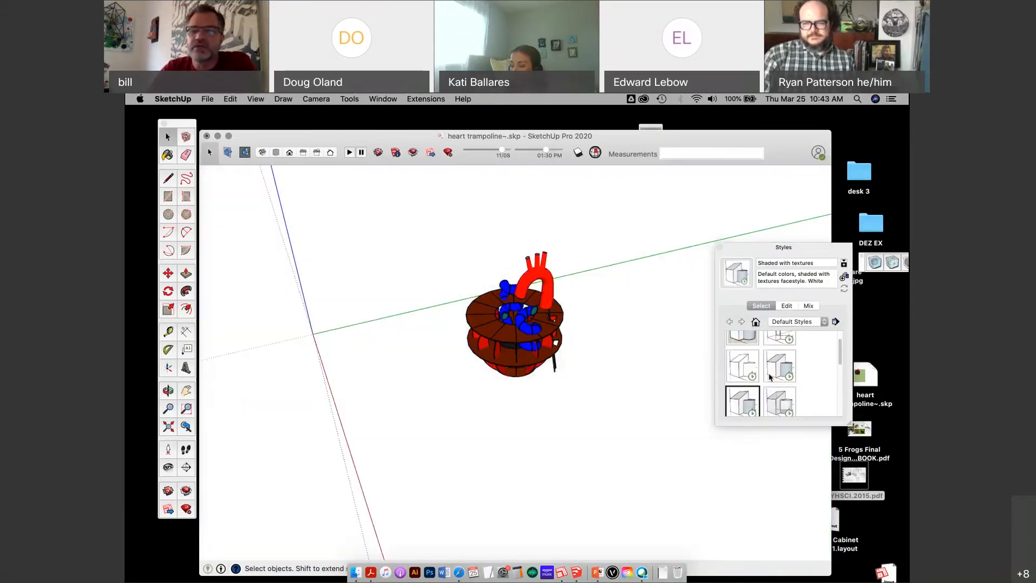
# Step: Look through the remaining default styles and apply the thinner Brush Strokes style from the Sketchy Edges collection
pyautogui.scroll(-5, 762, 355)
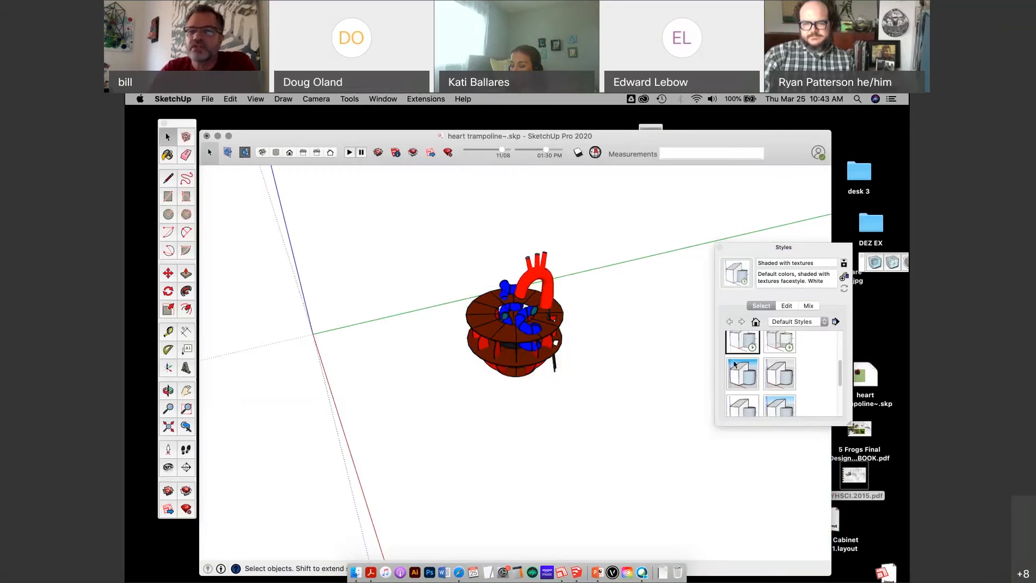
pyautogui.scroll(-5, 812, 368)
pyautogui.click(823, 323)
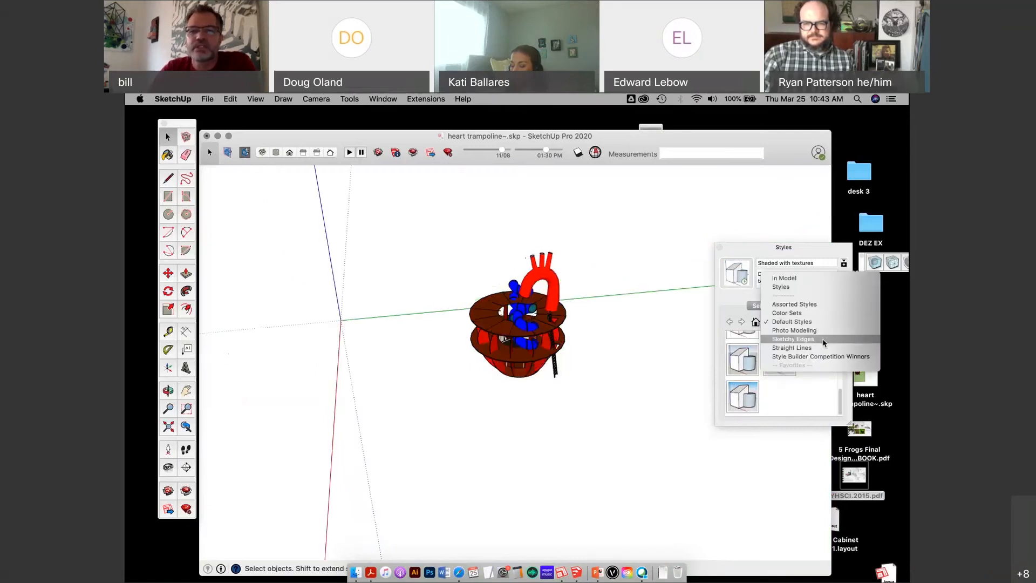
pyautogui.click(824, 343)
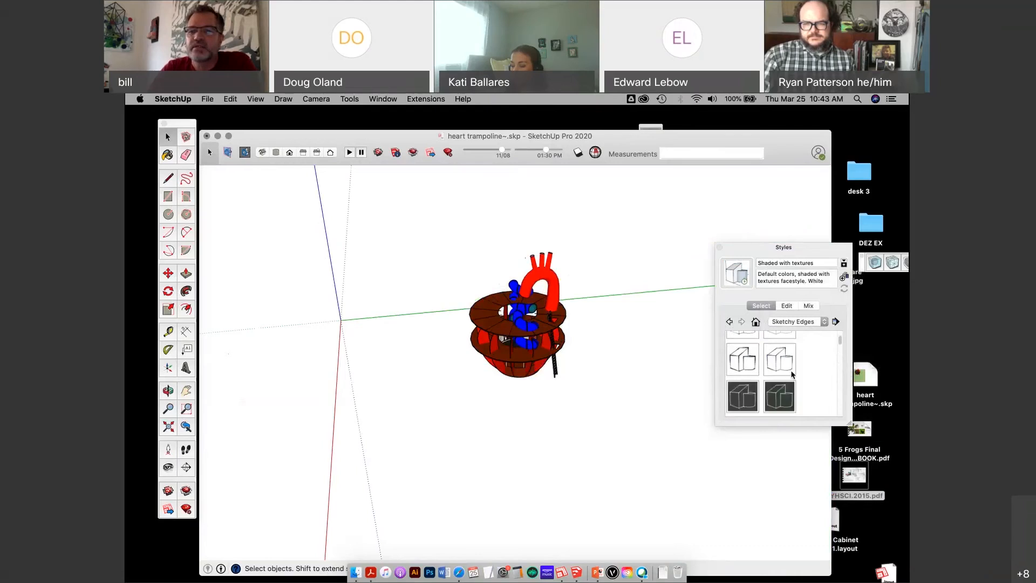
pyautogui.click(786, 356)
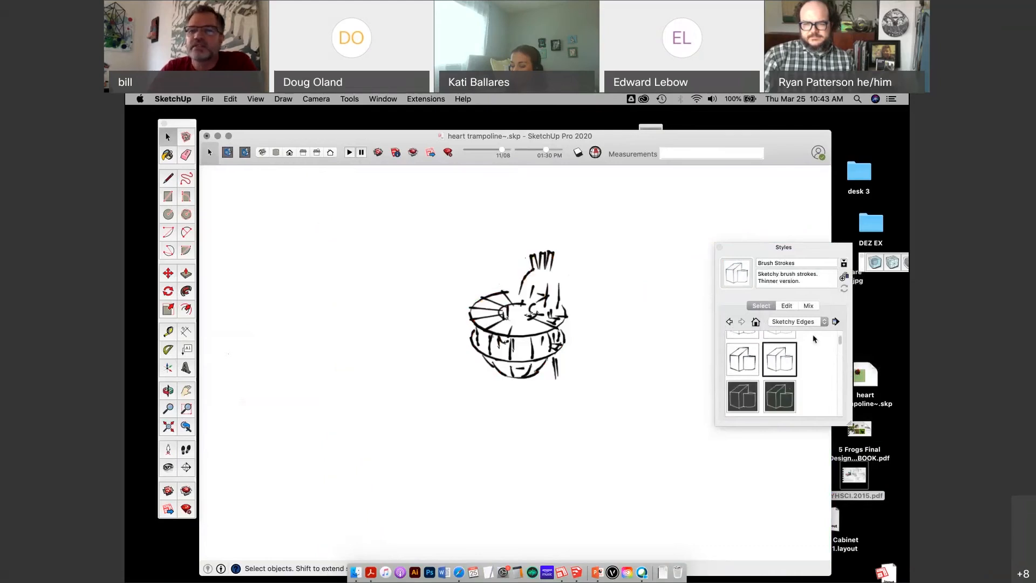
# Step: Apply the Pencil on Tracing Paper style from the Assorted Styles collection and inspect the heart up close
pyautogui.click(824, 323)
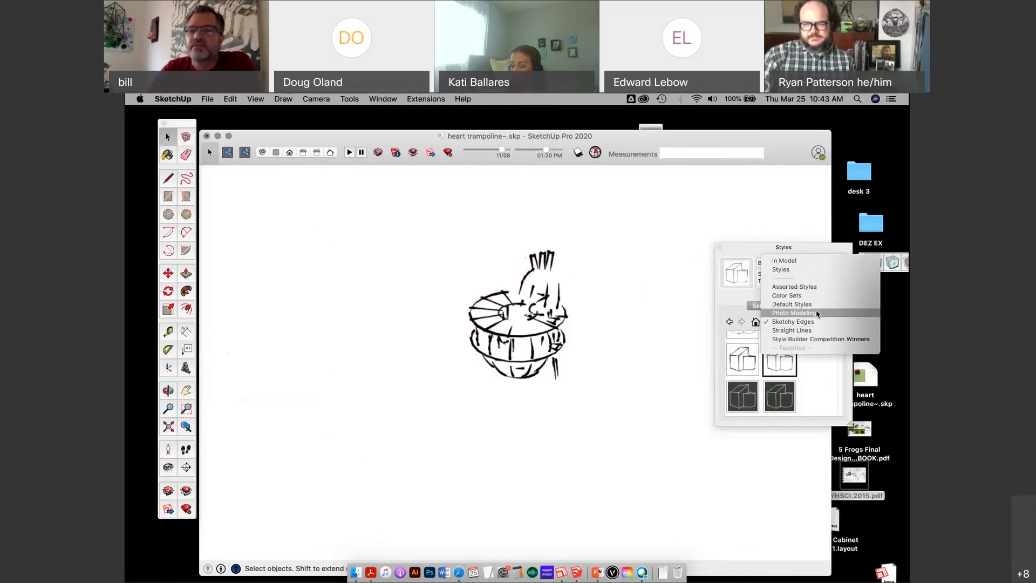
pyautogui.click(816, 289)
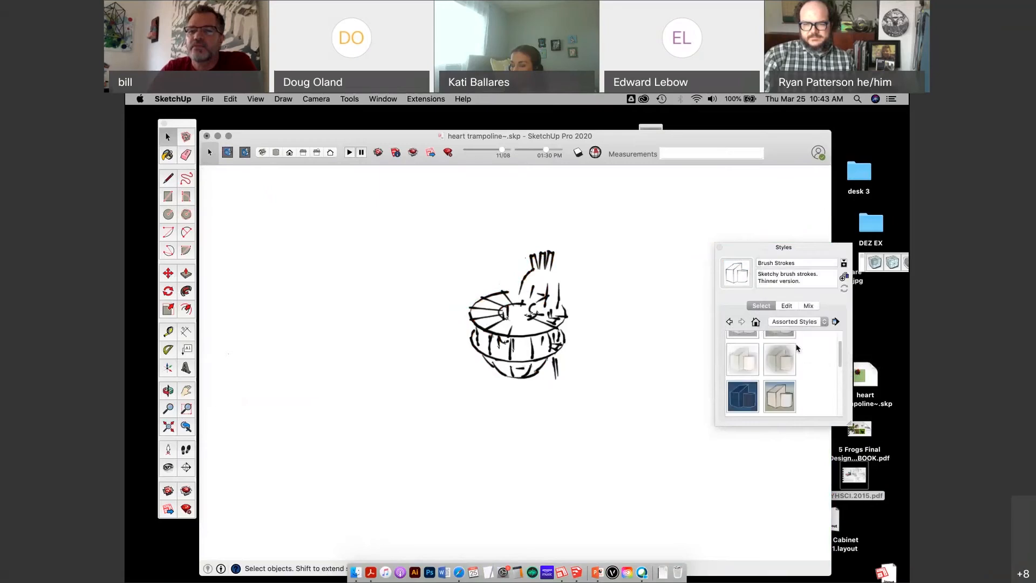
pyautogui.scroll(-5, 788, 372)
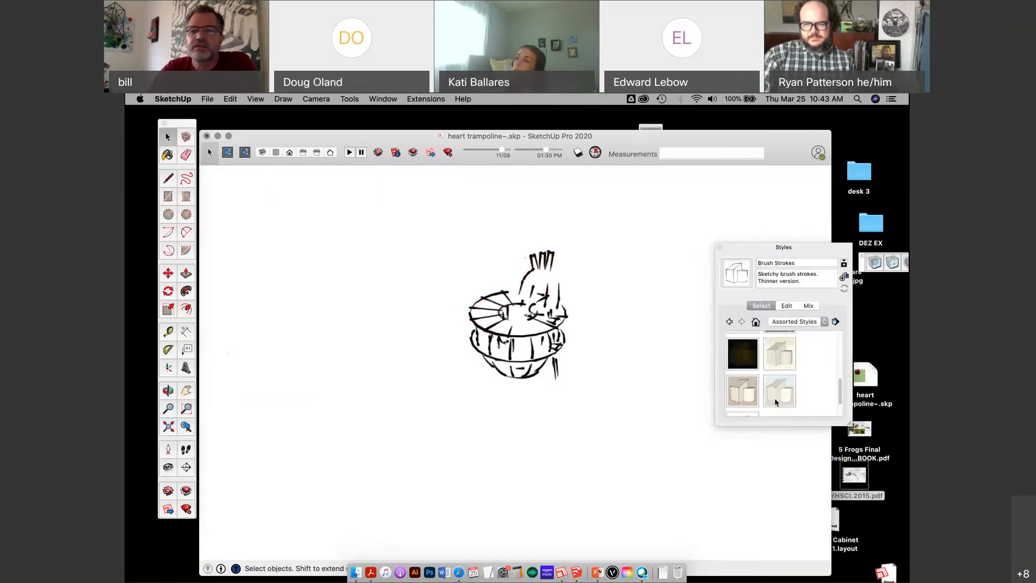
pyautogui.click(778, 353)
pyautogui.scroll(5, 543, 341)
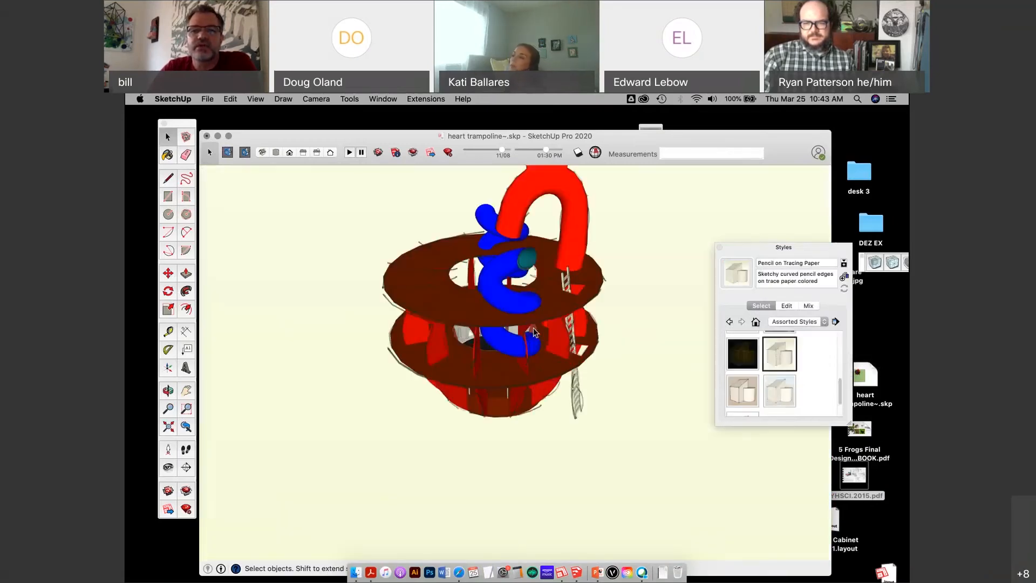
pyautogui.scroll(-3, 542, 342)
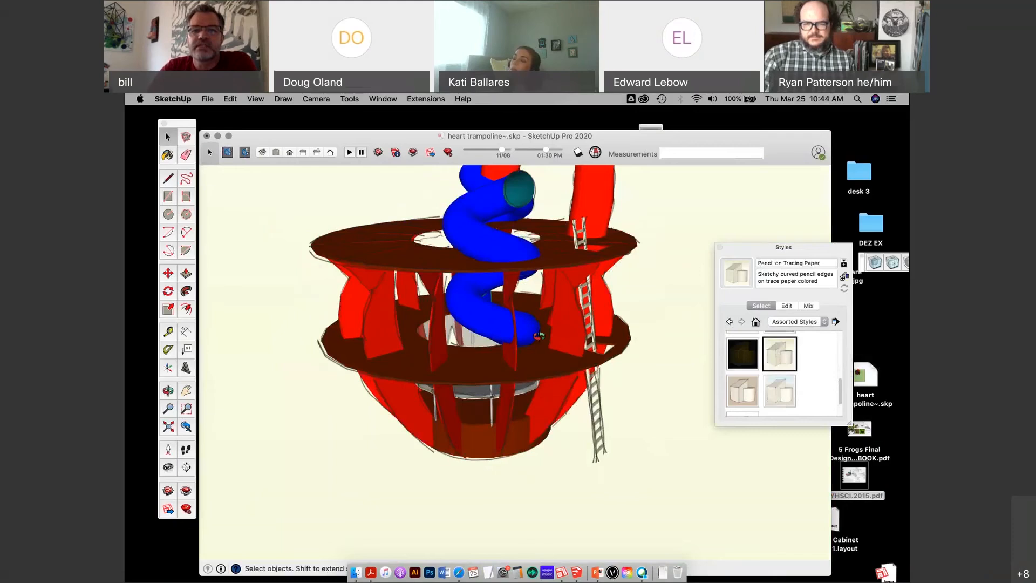
pyautogui.moveTo(498, 294); pyautogui.dragTo(543, 364, button='middle')
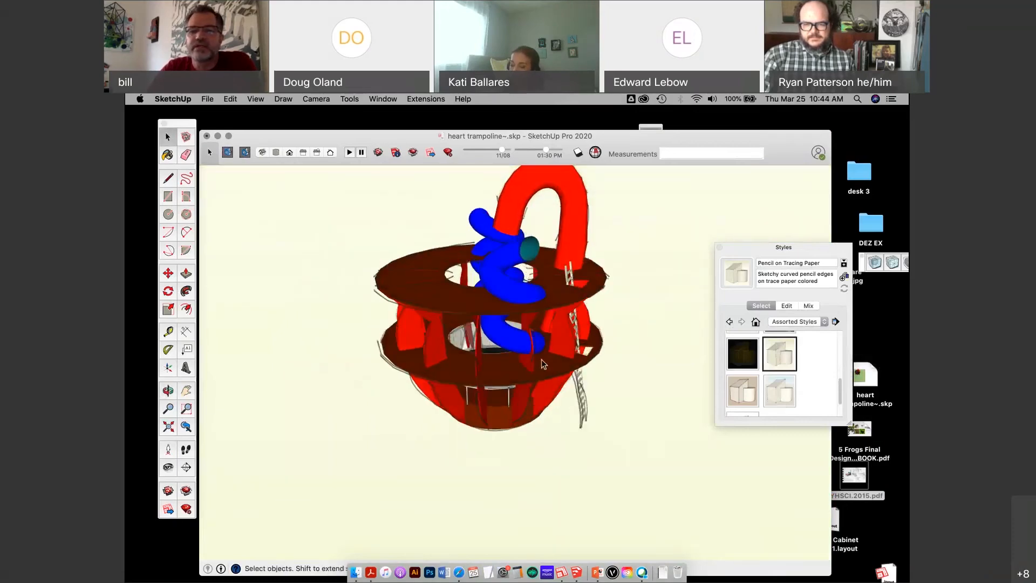
# Step: Apply the Scribble on Masonite style and view the heart from its opposite side
pyautogui.click(742, 391)
pyautogui.moveTo(675, 398)
pyautogui.mouseDown(button='middle')
pyautogui.moveTo(578, 397)
pyautogui.moveTo(519, 292)
pyautogui.moveTo(399, 275)
pyautogui.mouseUp(button='middle')
pyautogui.moveTo(636, 271); pyautogui.dragTo(661, 356, button='middle')
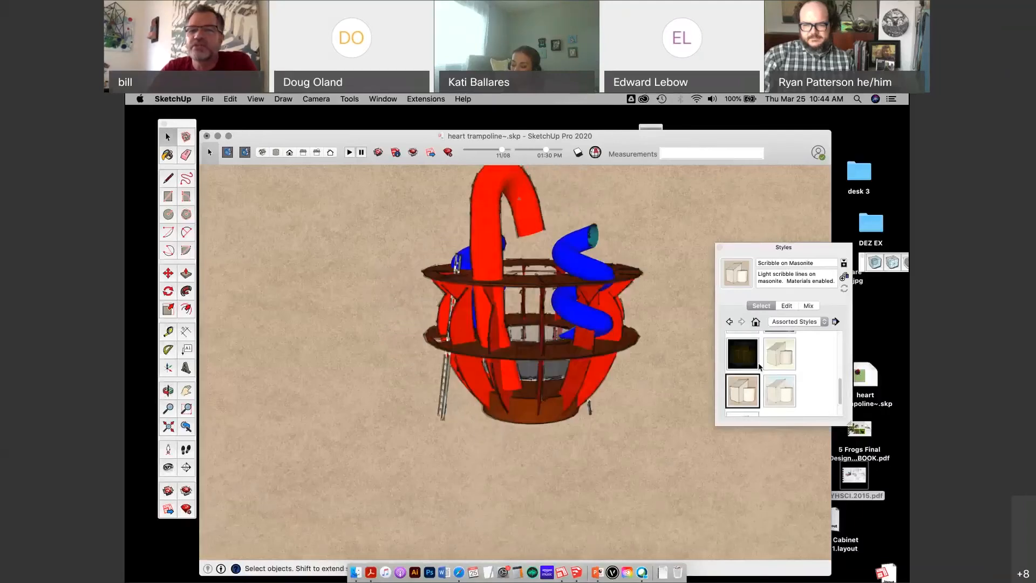
# Step: Browse the style collections and apply the white-background Construction Documentation style from Default Styles
pyautogui.scroll(1, 760, 366)
pyautogui.click(824, 322)
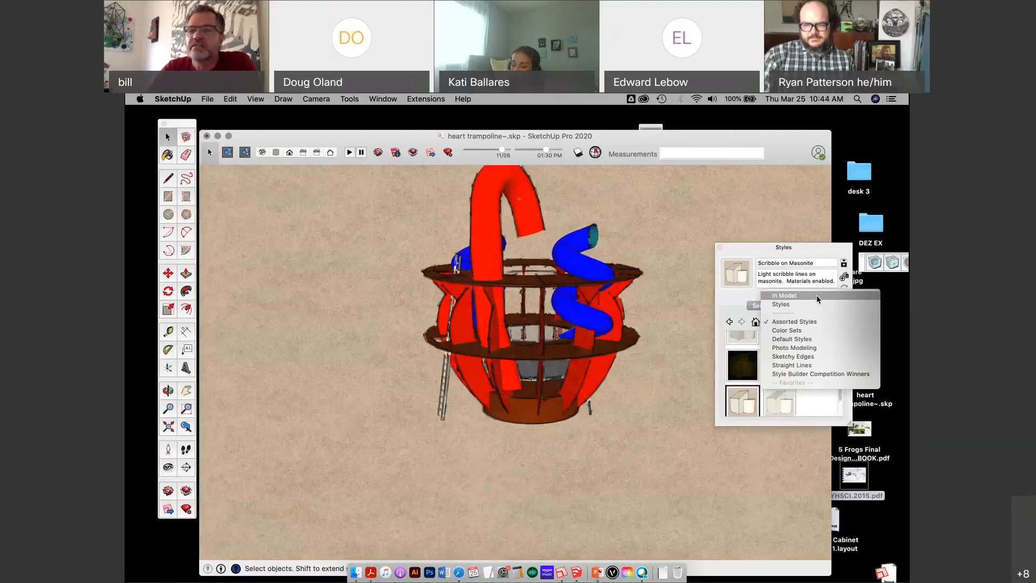
pyautogui.click(816, 306)
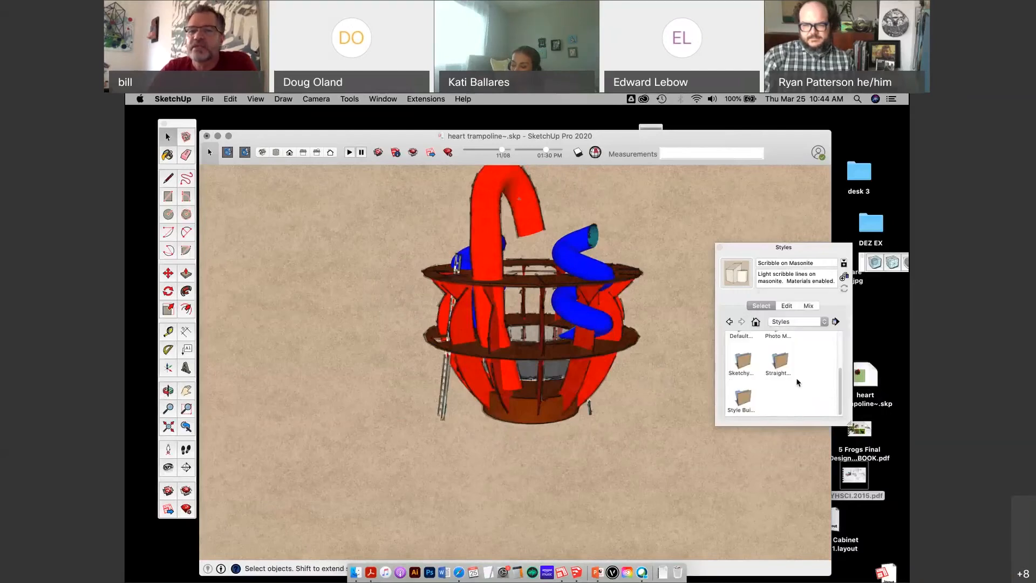
pyautogui.click(825, 323)
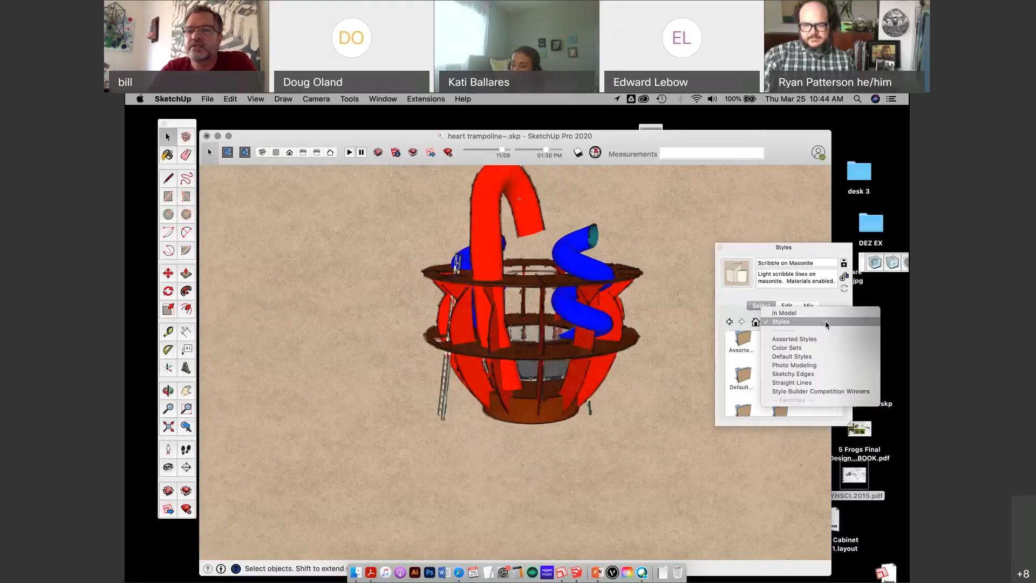
pyautogui.click(818, 341)
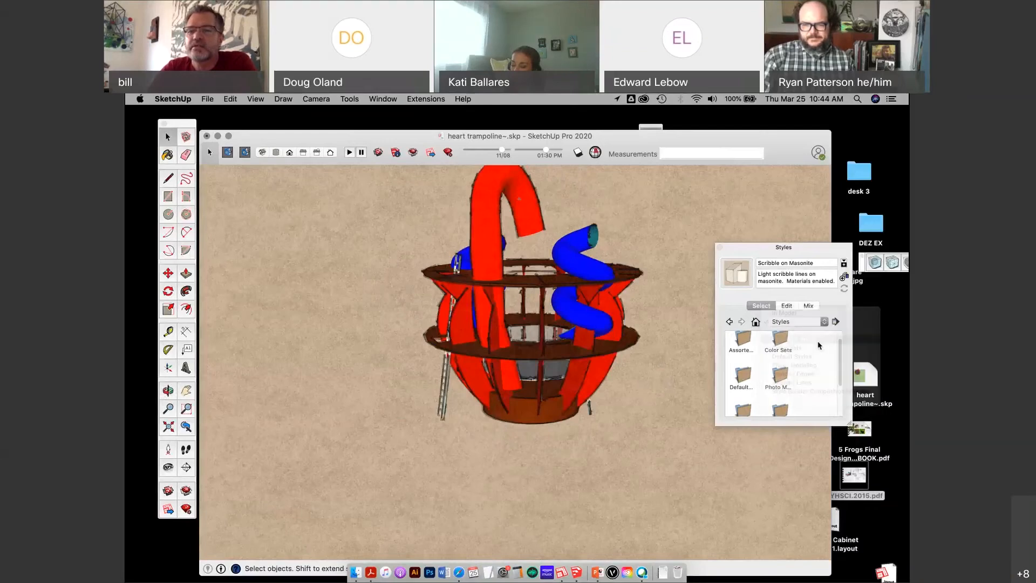
pyautogui.click(823, 322)
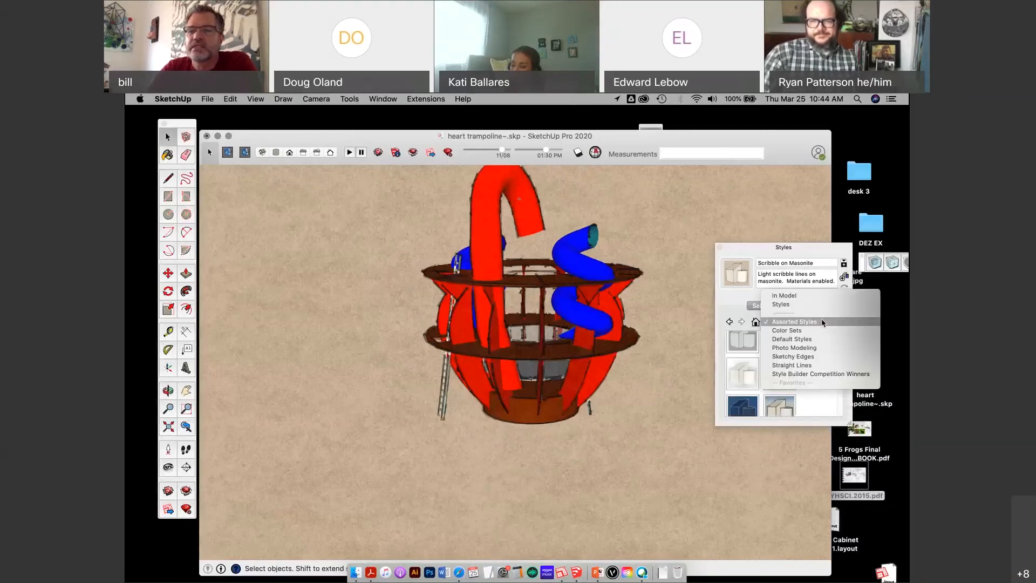
pyautogui.click(809, 339)
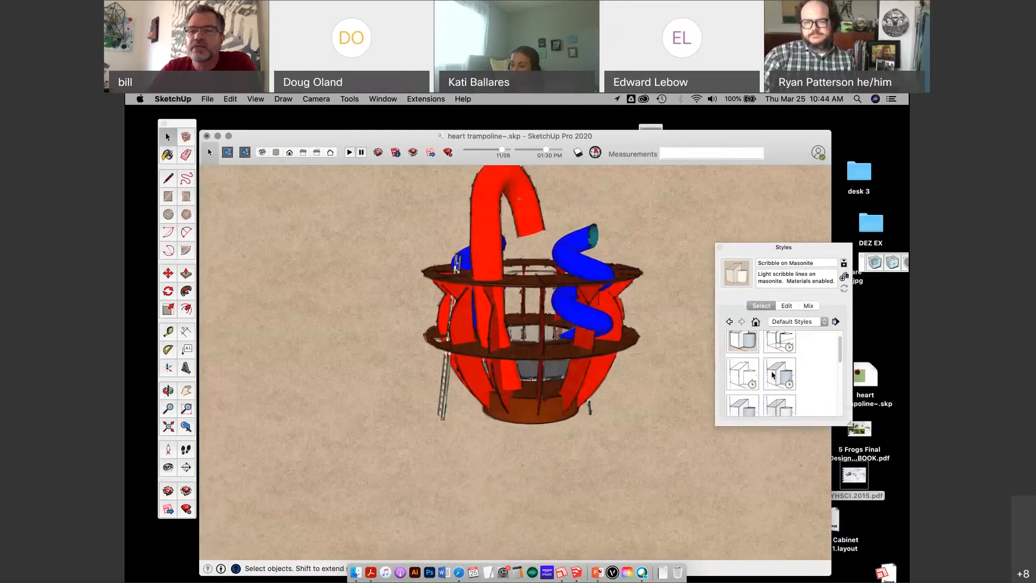
pyautogui.scroll(-3, 766, 377)
pyautogui.click(753, 372)
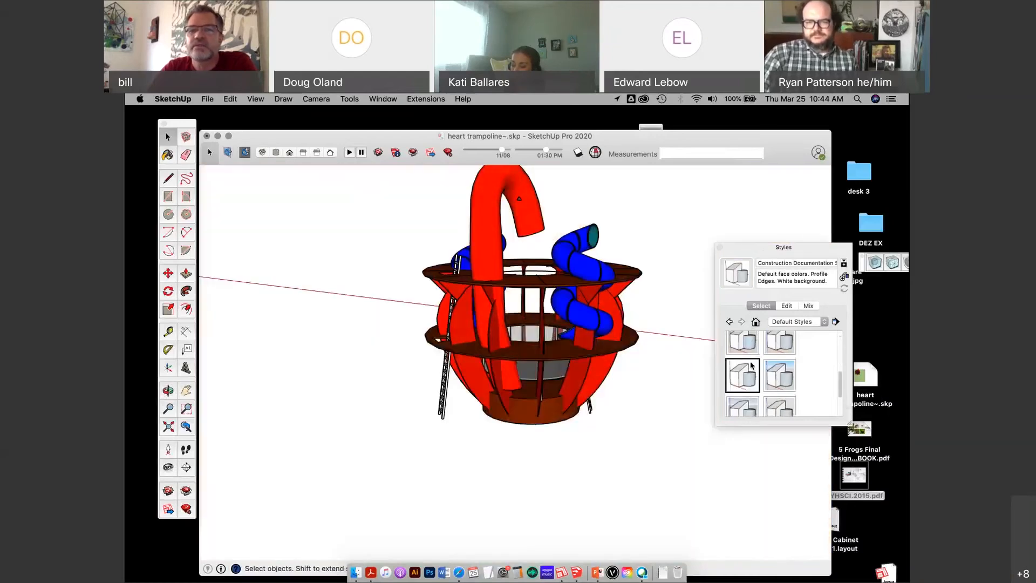
# Step: Move the Styles palette aside, reposition the model window next to it, and show the heart from above
pyautogui.moveTo(765, 248); pyautogui.dragTo(887, 285)
pyautogui.moveTo(777, 136); pyautogui.dragTo(799, 129)
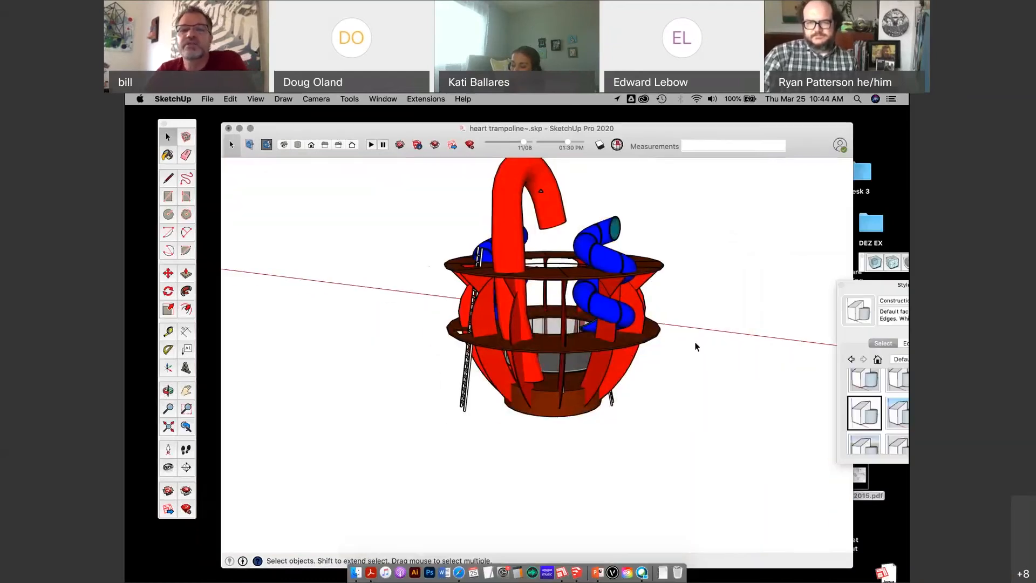
pyautogui.moveTo(695, 342); pyautogui.dragTo(412, 348, button='middle')
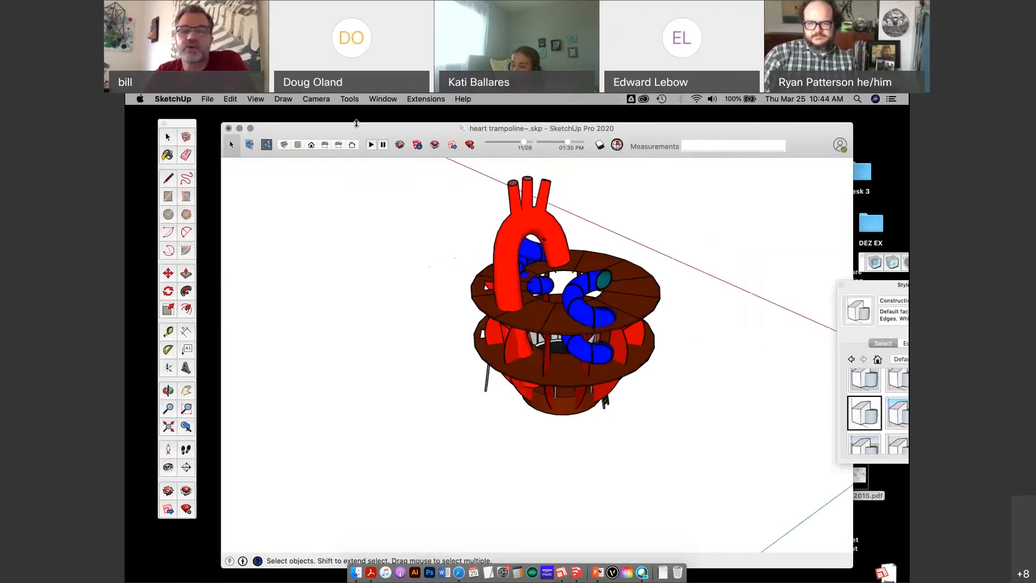
pyautogui.moveTo(370, 129); pyautogui.dragTo(350, 129)
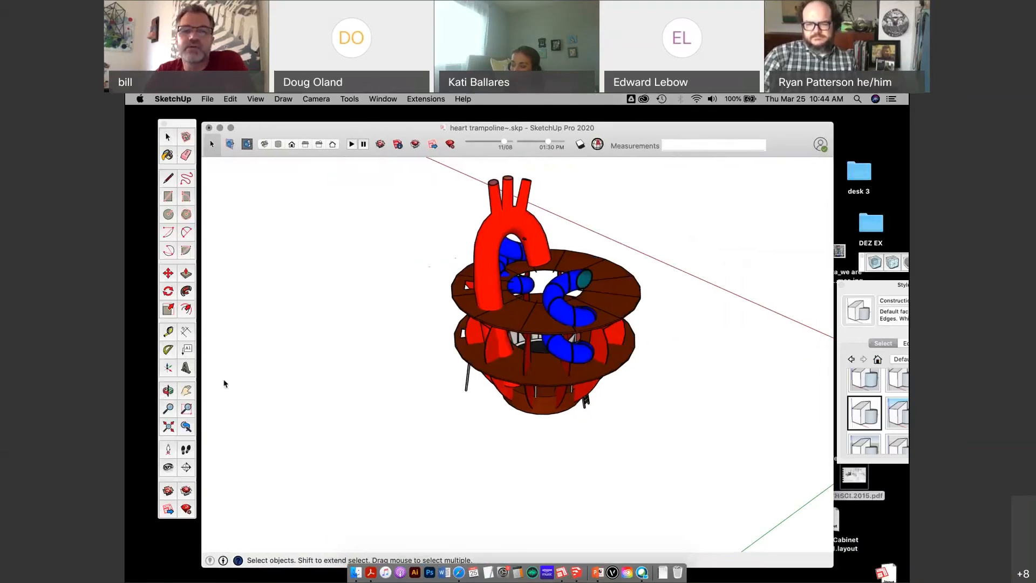
pyautogui.keyDown('shift'); pyautogui.moveTo(458, 246); pyautogui.dragTo(410, 301, button='middle'); pyautogui.keyUp('shift')
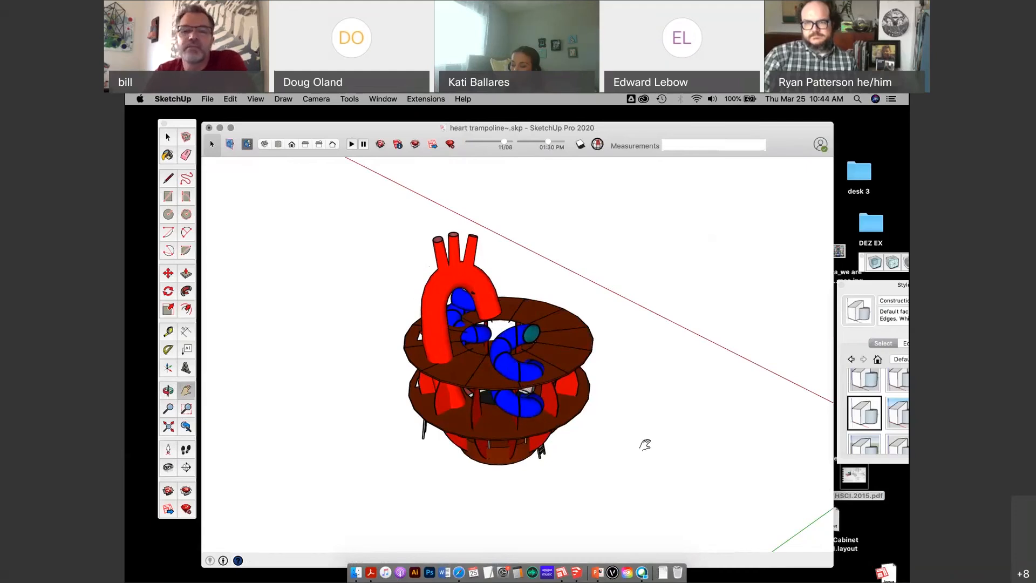
pyautogui.moveTo(645, 445); pyautogui.dragTo(597, 445, button='middle')
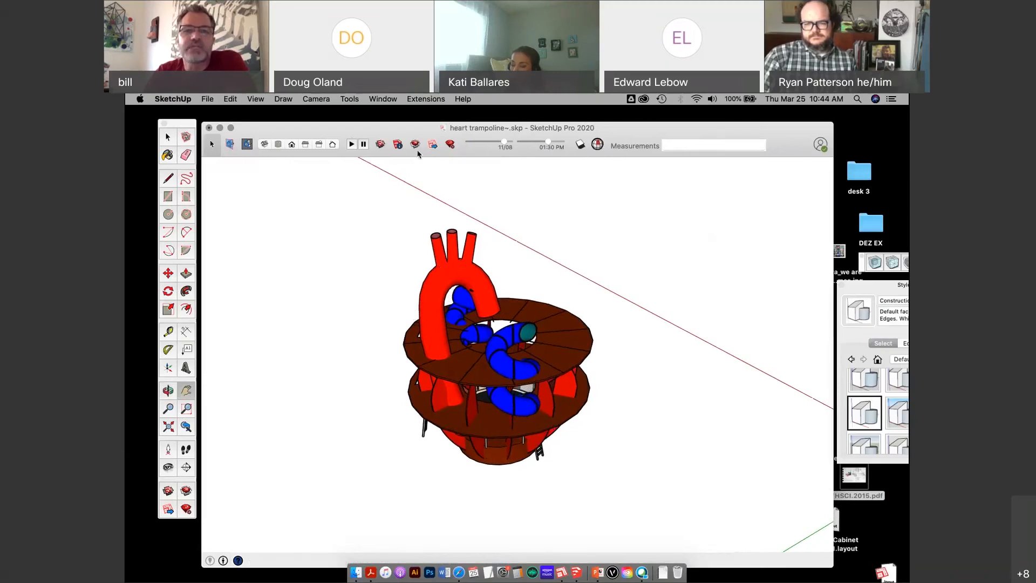
pyautogui.moveTo(406, 134); pyautogui.dragTo(400, 126)
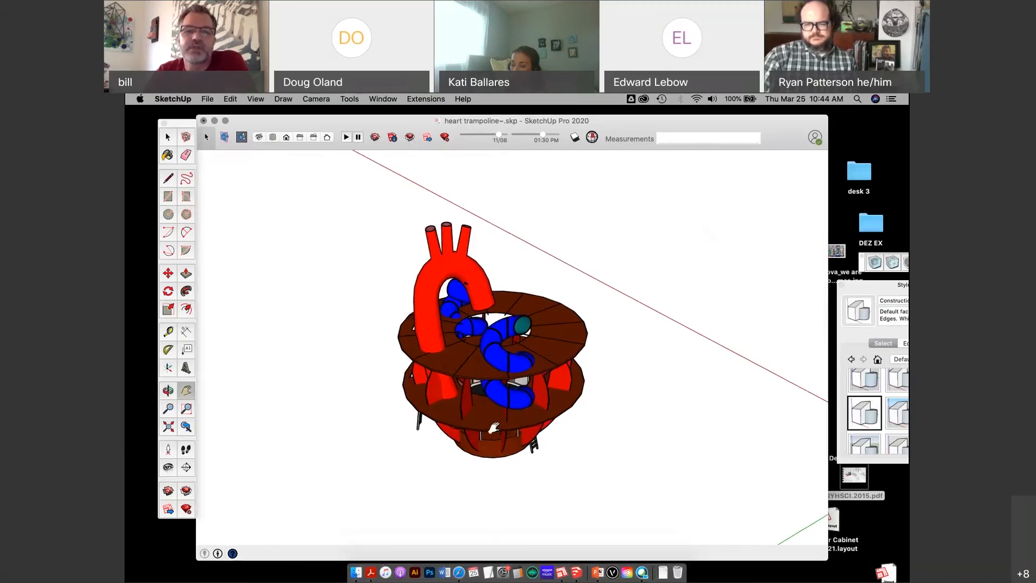
pyautogui.moveTo(493, 428); pyautogui.dragTo(486, 385, button='middle')
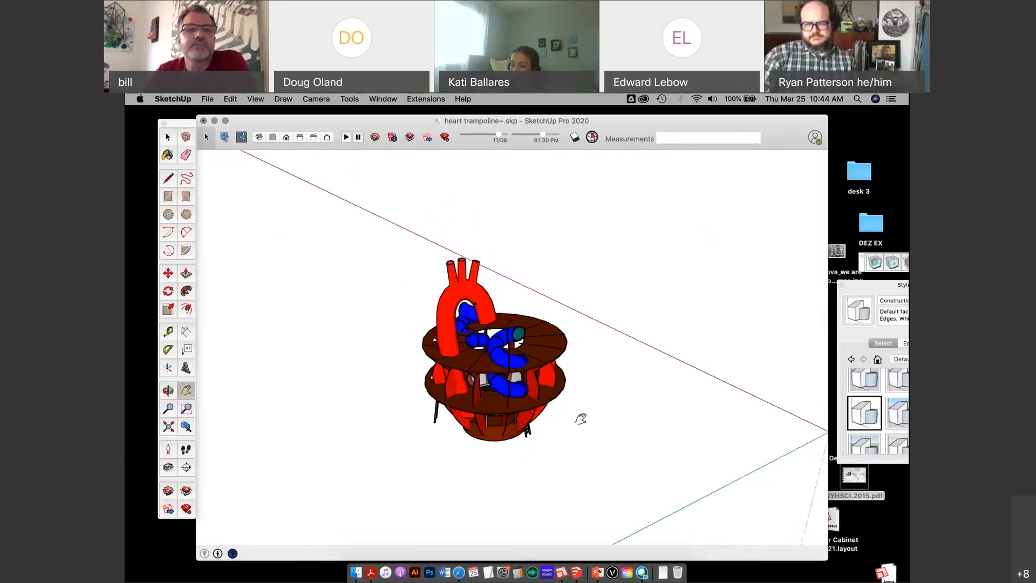
pyautogui.moveTo(580, 419); pyautogui.dragTo(561, 394, button='middle')
pyautogui.moveTo(272, 128); pyautogui.dragTo(277, 128)
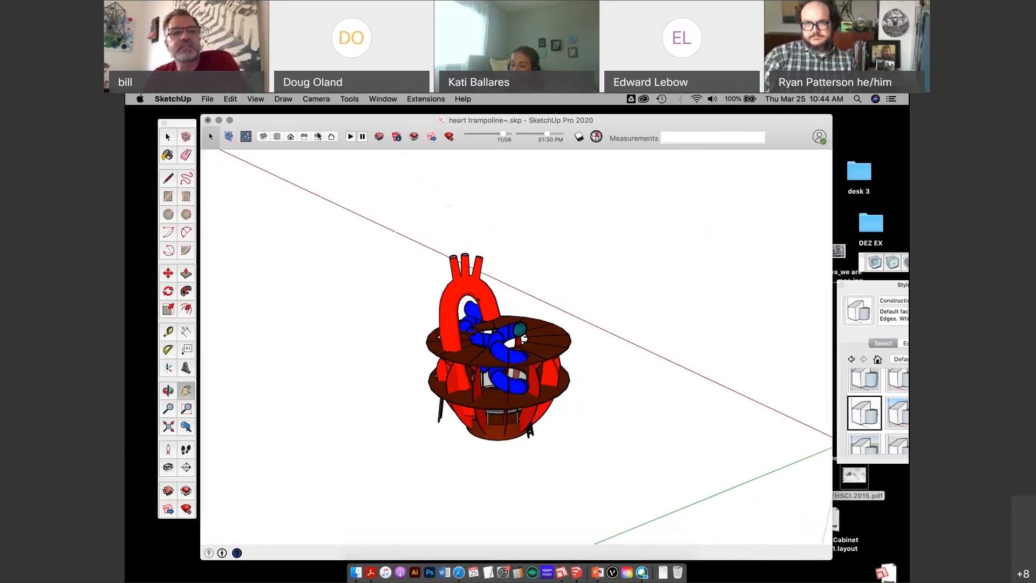
# Step: Switch the camera to Parallel Projection and show the heart trampoline in the standard Top view
pyautogui.click(283, 99)
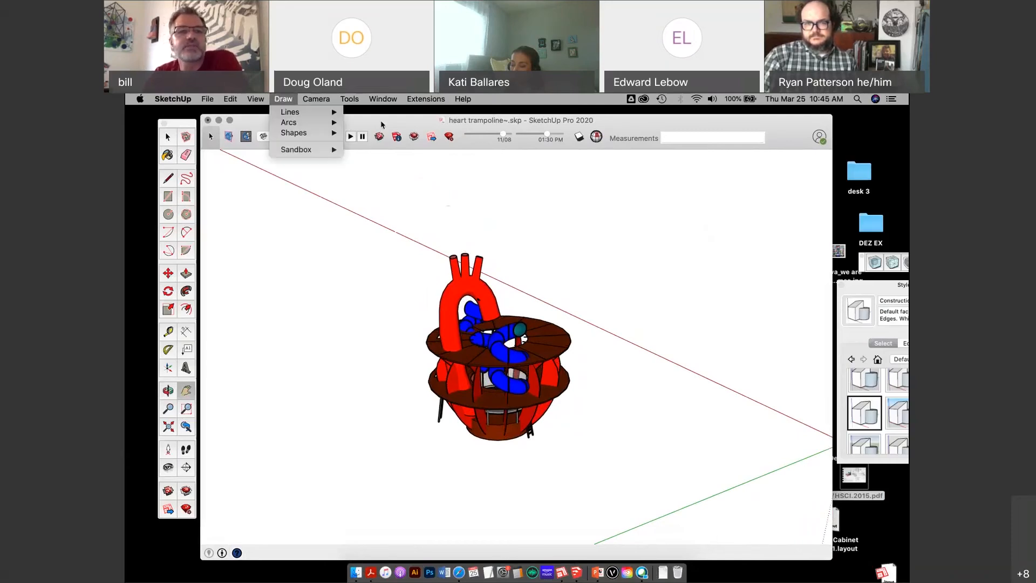
pyautogui.moveTo(303, 173); pyautogui.dragTo(323, 195, button='middle')
pyautogui.click(262, 101)
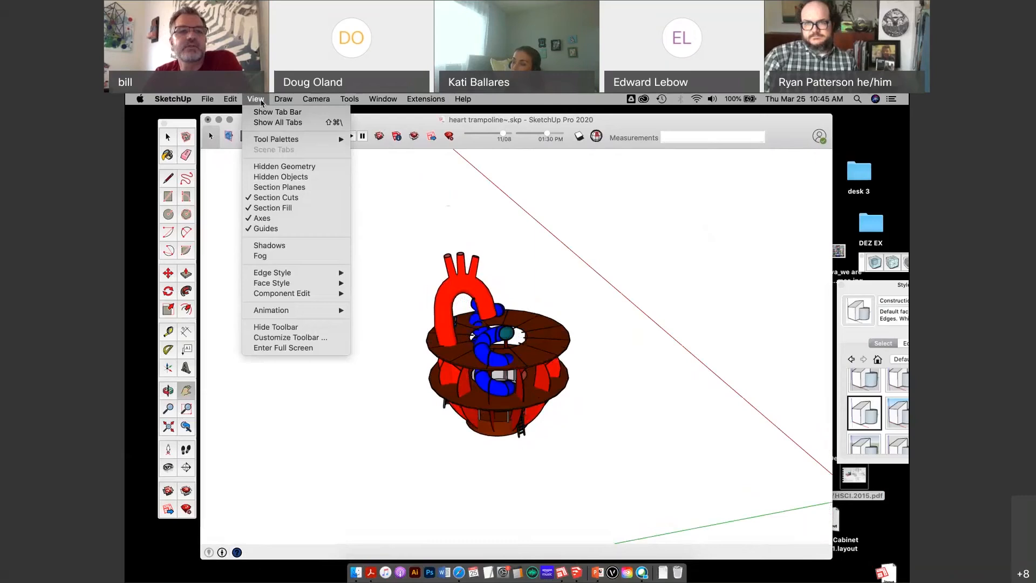
pyautogui.moveTo(316, 98)
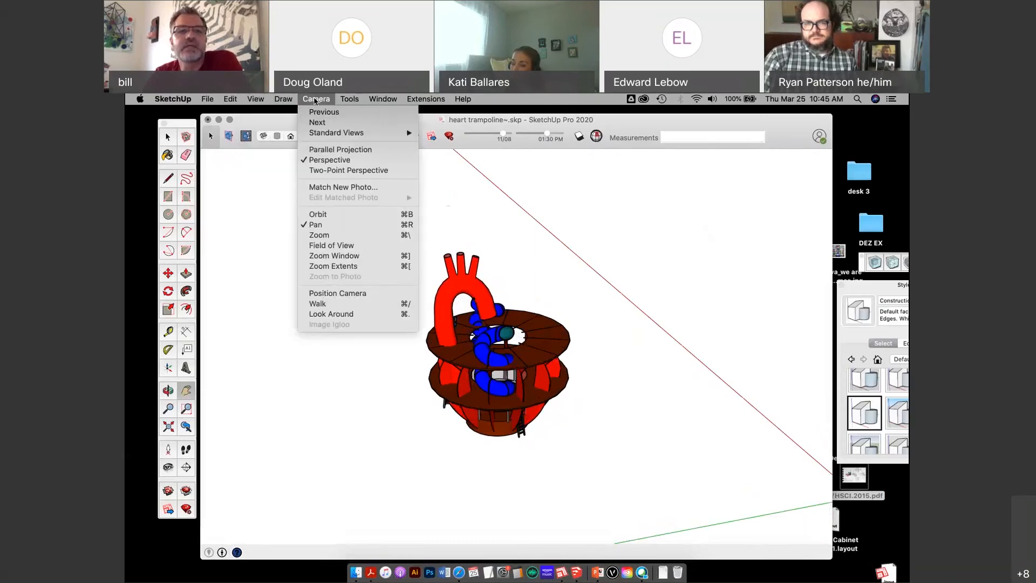
pyautogui.click(325, 150)
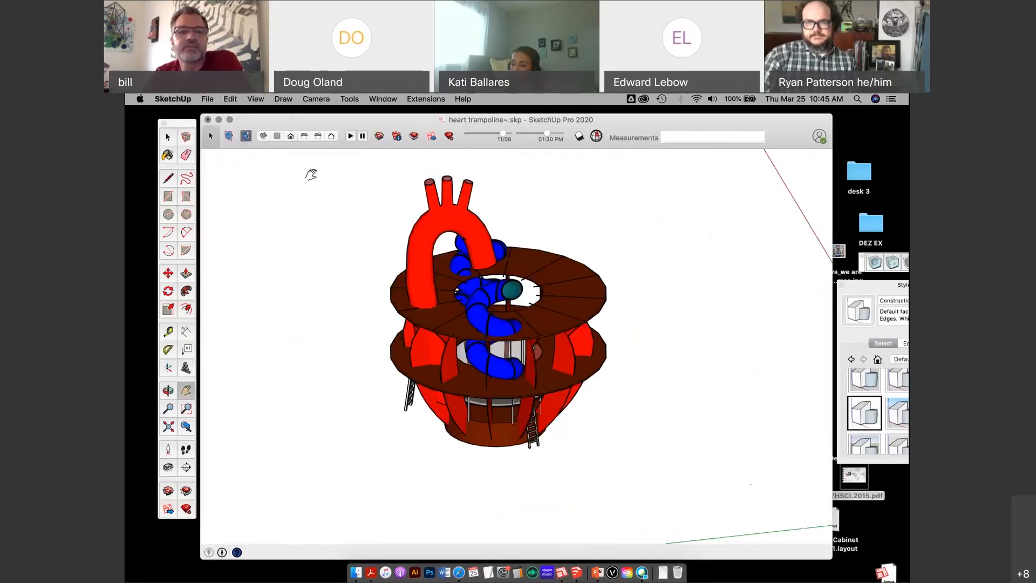
pyautogui.click(277, 136)
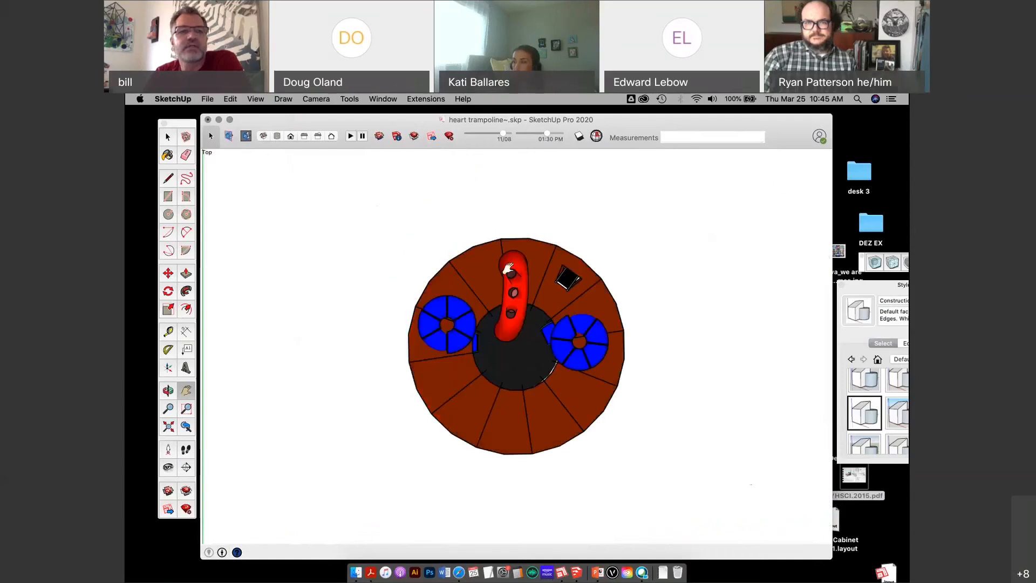
# Step: Return the camera to Perspective and orbit from the top view down to the side of the heart
pyautogui.click(313, 101)
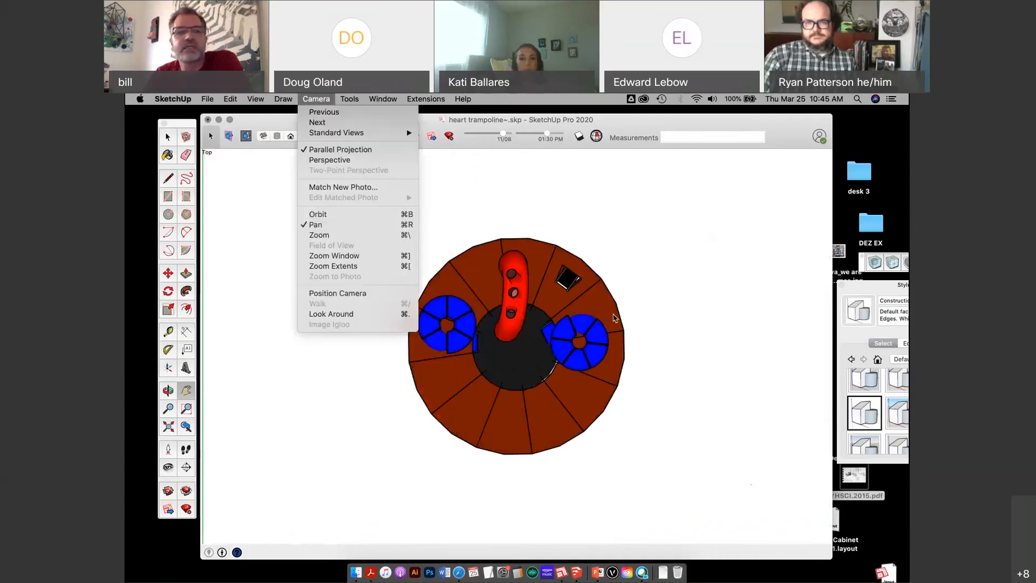
pyautogui.click(350, 160)
pyautogui.scroll(3, 499, 346)
pyautogui.moveTo(499, 345); pyautogui.dragTo(342, 131, button='middle')
# Step: Set the camera to Parallel Projection and step through the Top, Front, Right and Back standard views
pyautogui.click(316, 99)
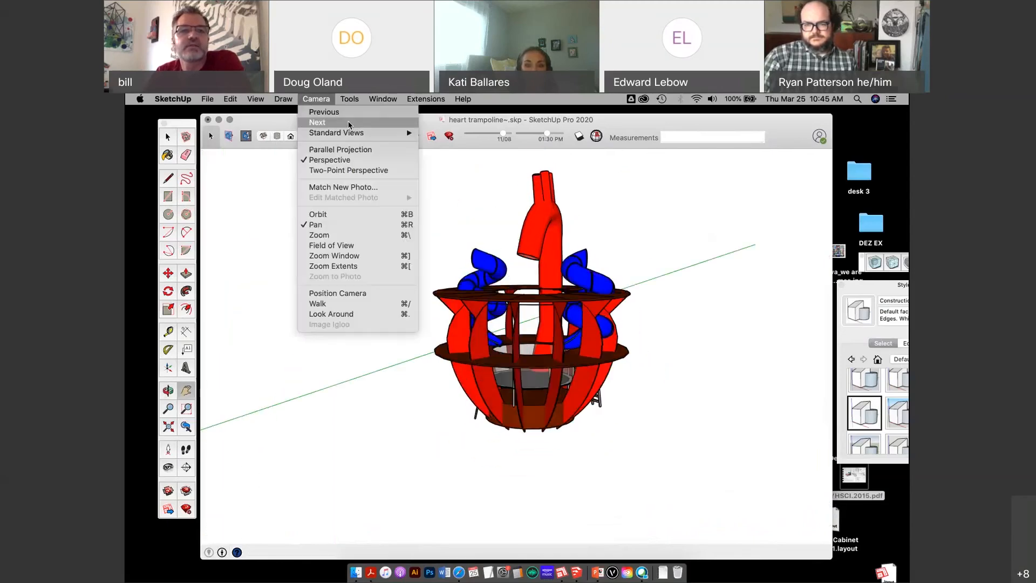
pyautogui.click(346, 150)
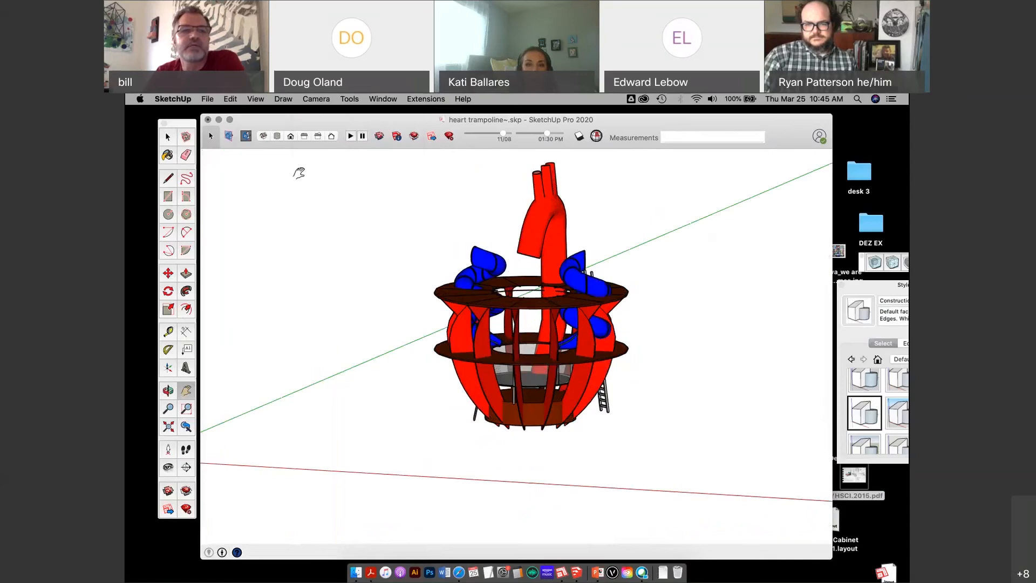
pyautogui.click(277, 137)
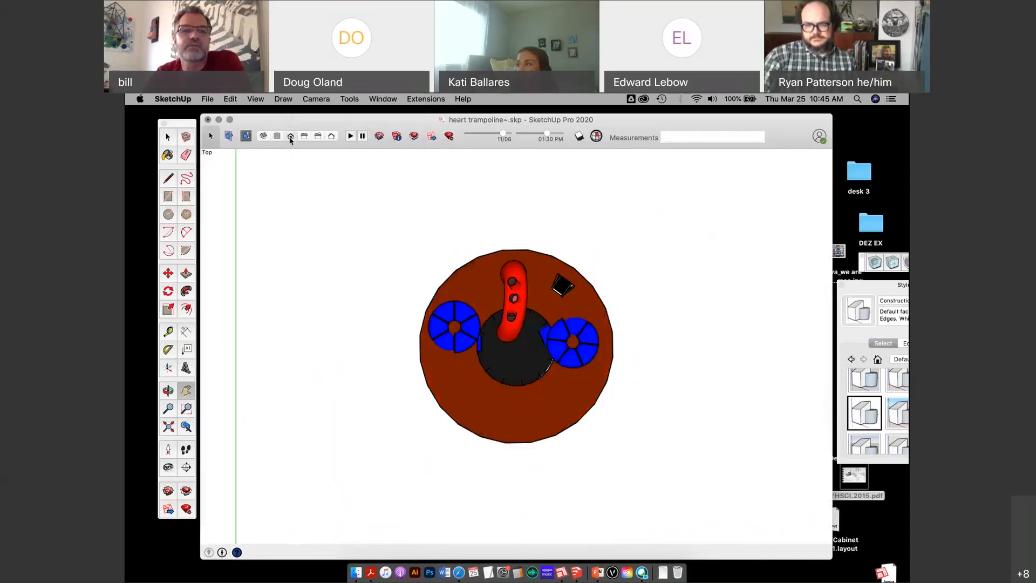
pyautogui.click(291, 137)
pyautogui.click(305, 137)
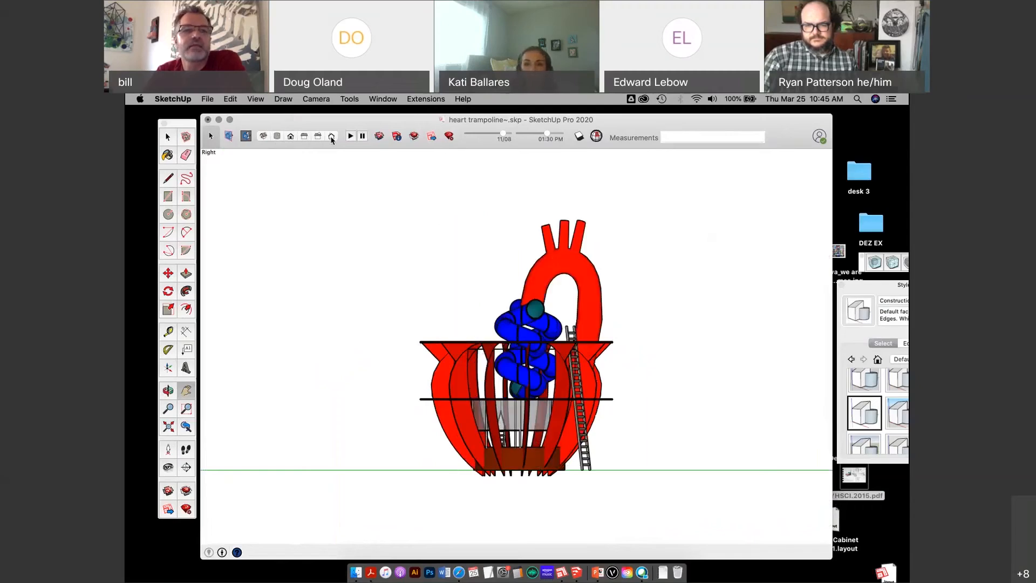
pyautogui.click(319, 137)
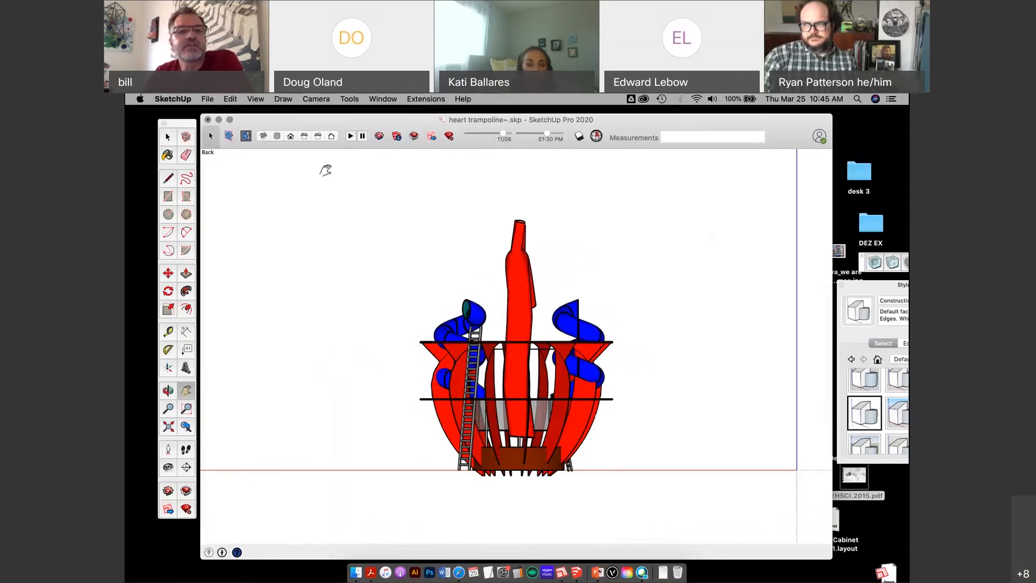
# Step: Flip the whole heart model along the blue direction and check it in the Top view
pyautogui.press('space')
pyautogui.moveTo(335, 176); pyautogui.dragTo(688, 503)
pyautogui.rightClick(547, 384)
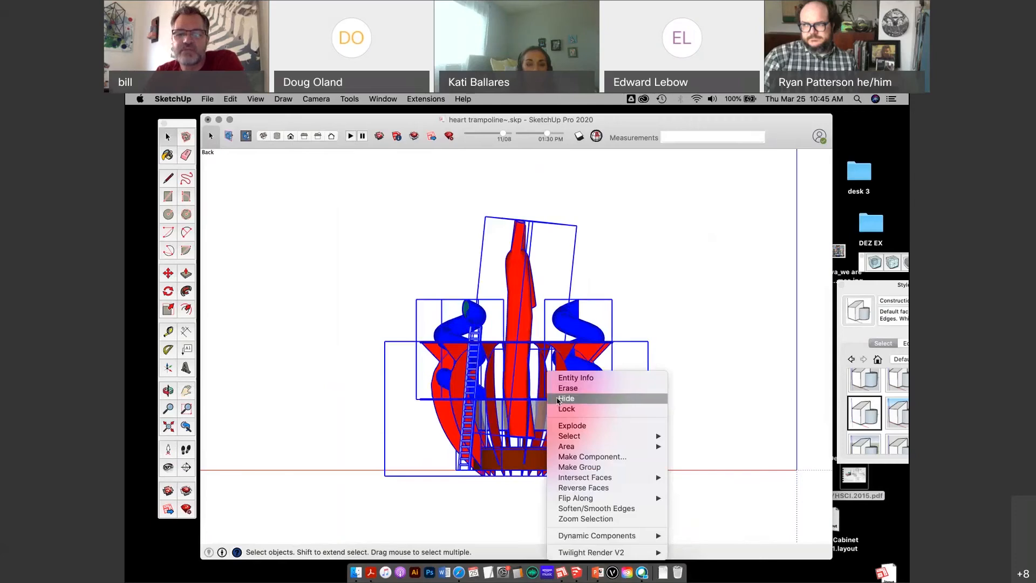
pyautogui.moveTo(601, 504)
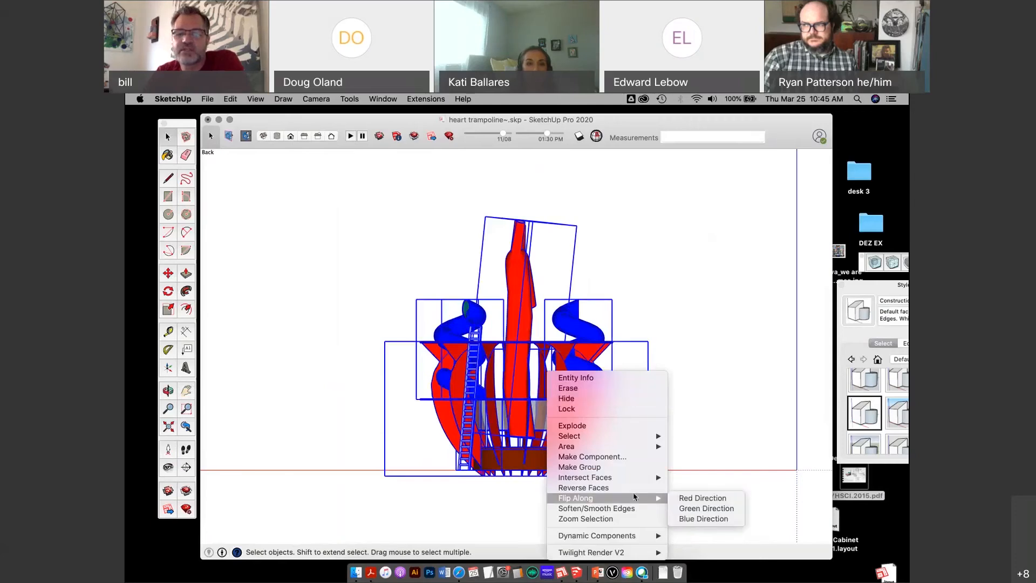
pyautogui.click(695, 520)
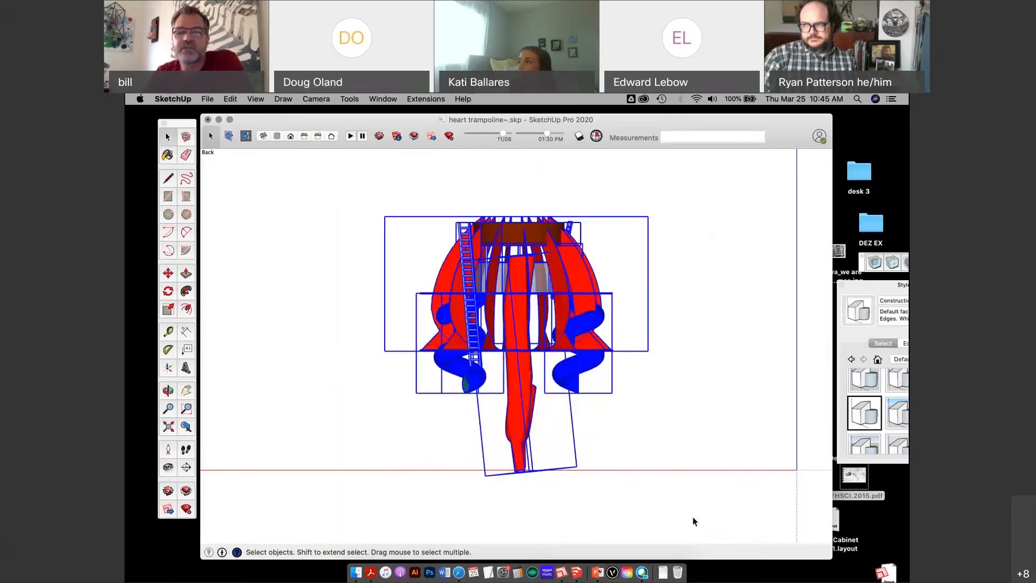
pyautogui.click(277, 137)
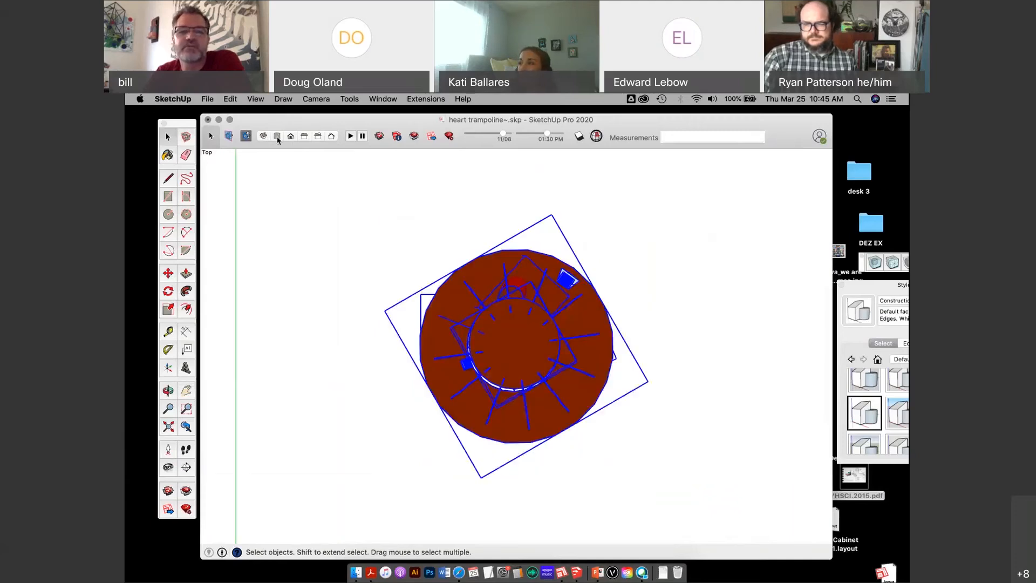
pyautogui.click(315, 207)
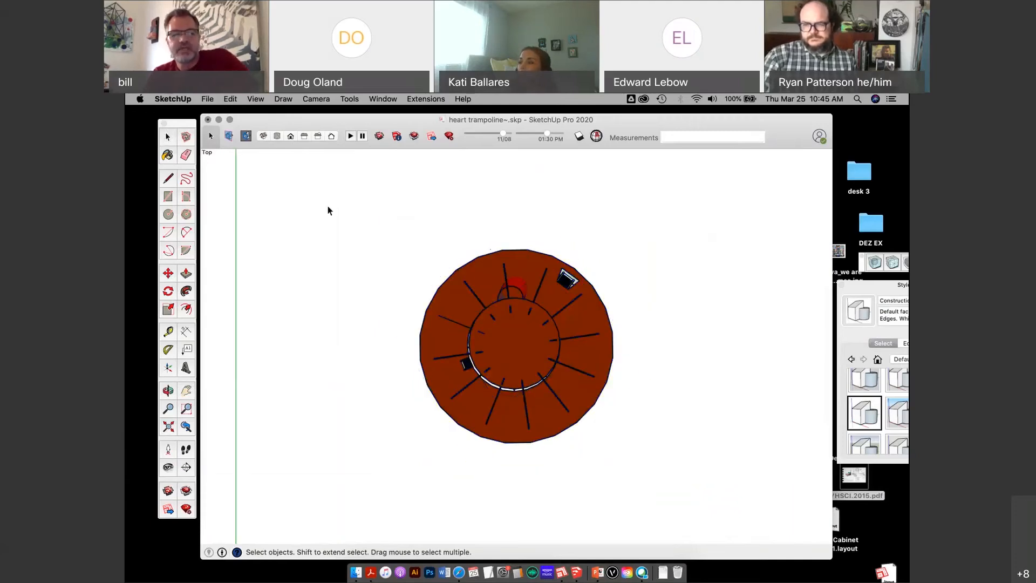
# Step: Delete the green ground plane beneath the heart and view the model from the side
pyautogui.moveTo(519, 364); pyautogui.dragTo(488, 269, button='middle')
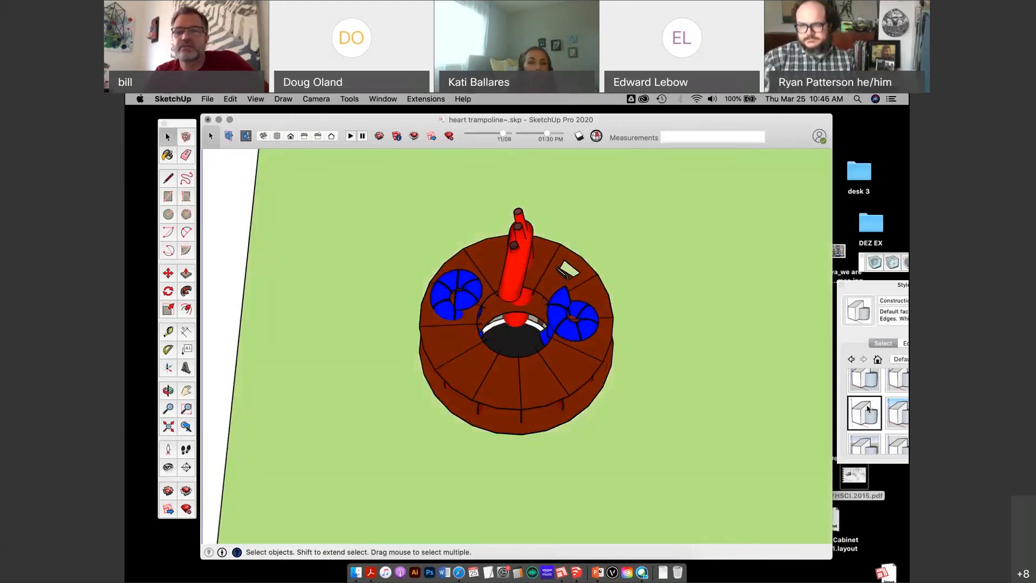
pyautogui.click(243, 273)
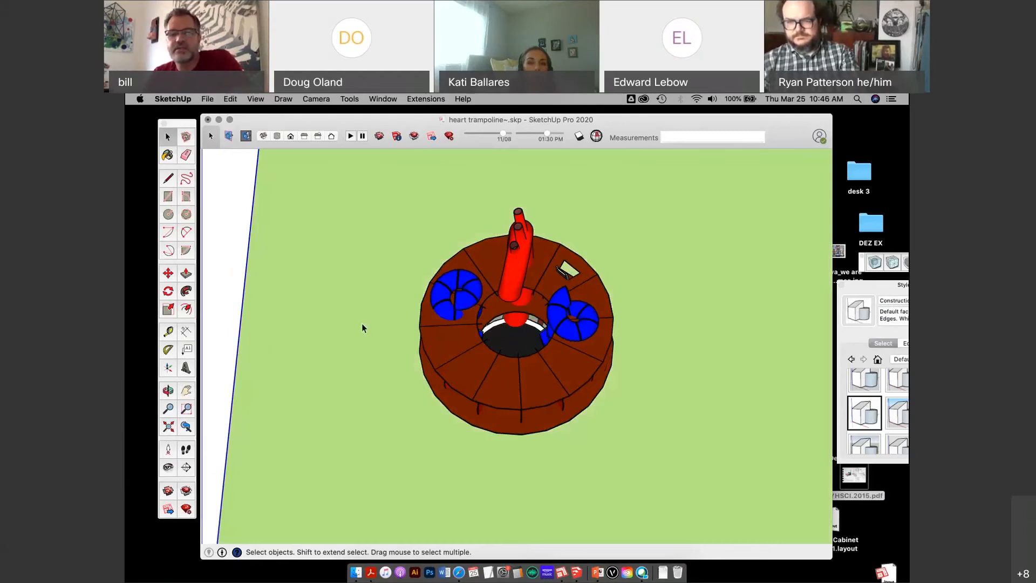
pyautogui.press('Delete')
pyautogui.scroll(-3, 491, 361)
pyautogui.moveTo(490, 367); pyautogui.dragTo(510, 335, button='middle')
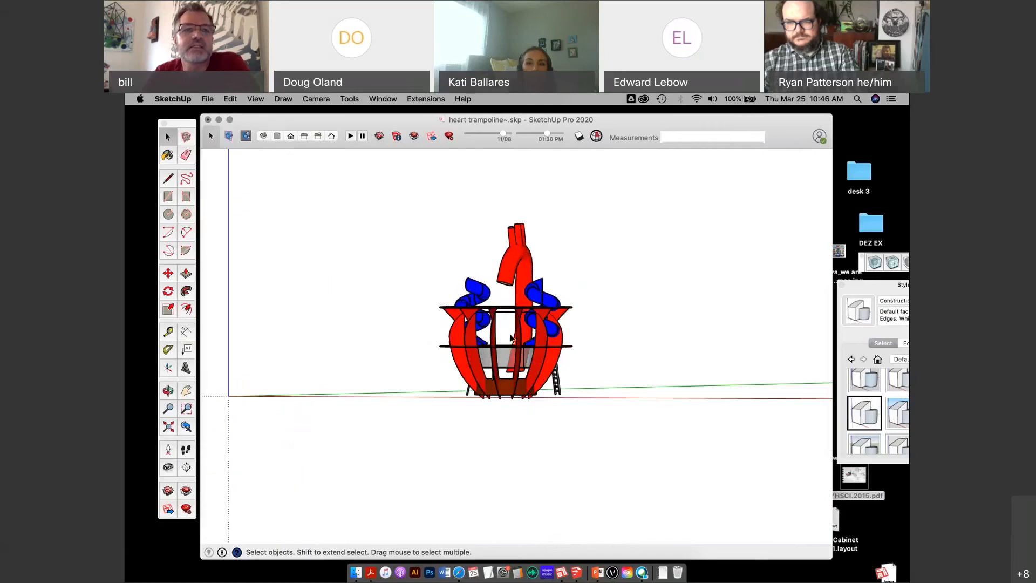
# Step: Switch the camera to Perspective, show the heart's Front view, and shift the model window slightly
pyautogui.click(317, 101)
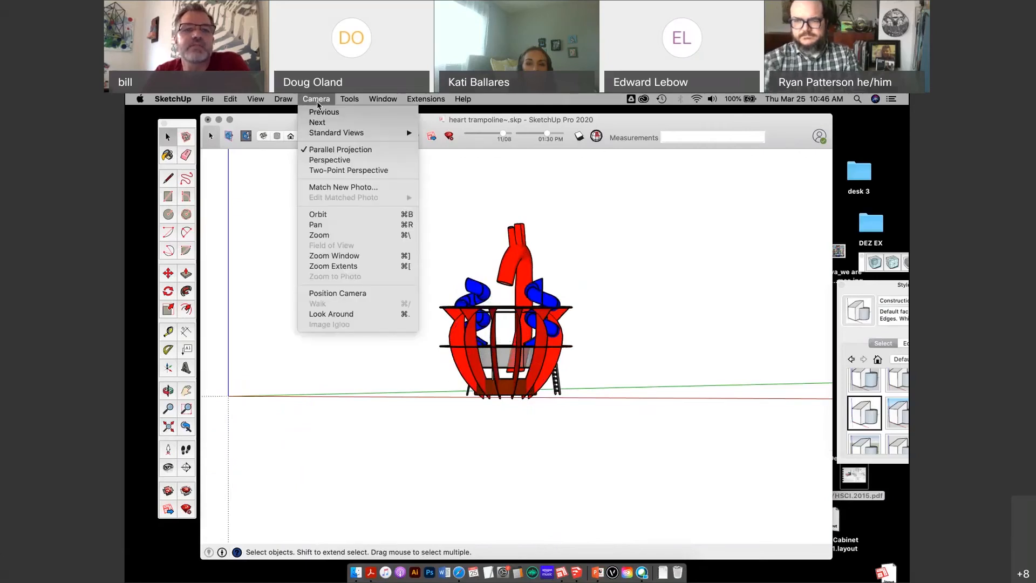
pyautogui.click(365, 158)
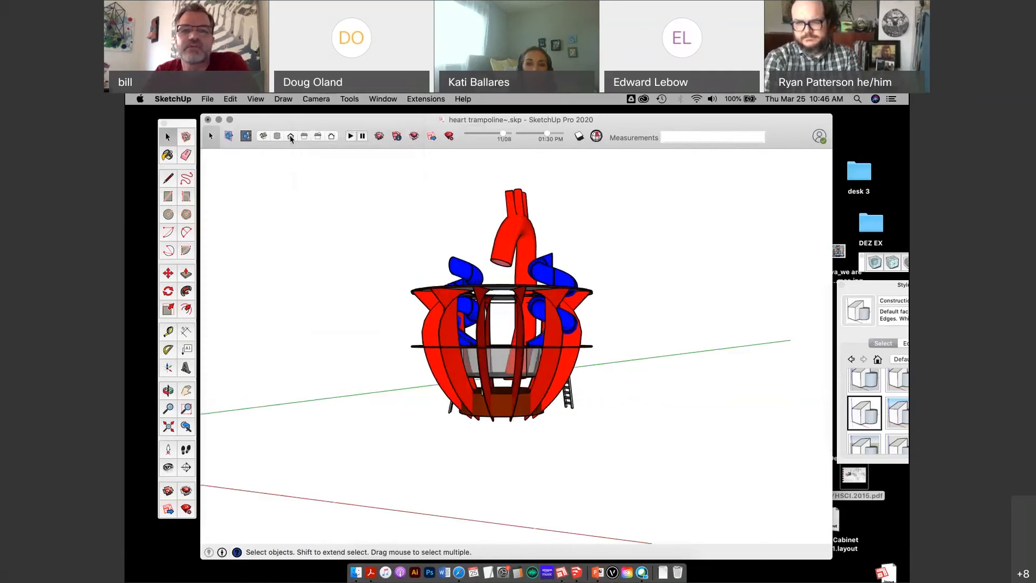
pyautogui.click(290, 138)
pyautogui.moveTo(291, 139); pyautogui.dragTo(273, 131)
pyautogui.scroll(-1, 538, 355)
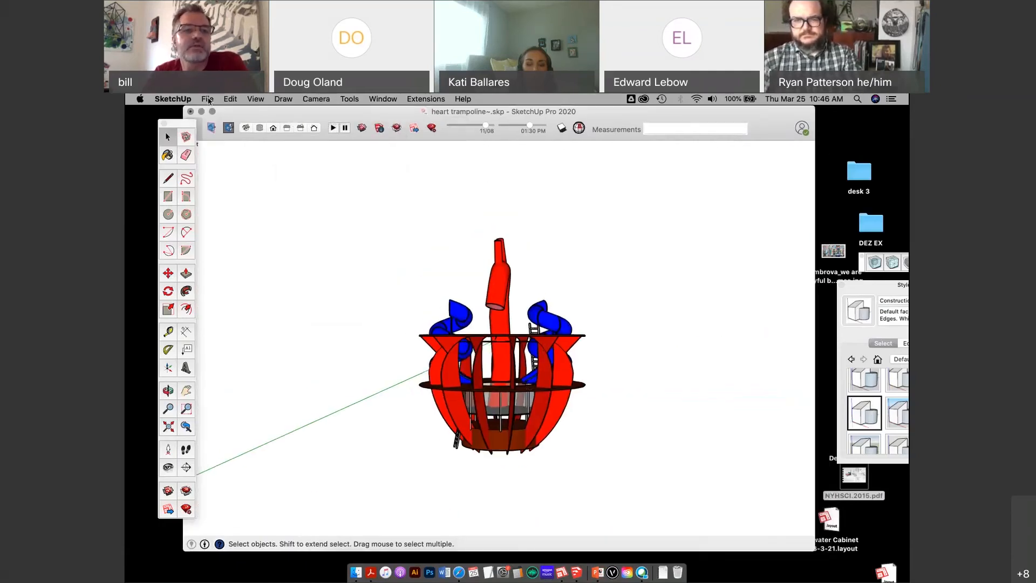
# Step: Start sending the heart model to LayOut and accept saving the model first
pyautogui.click(208, 99)
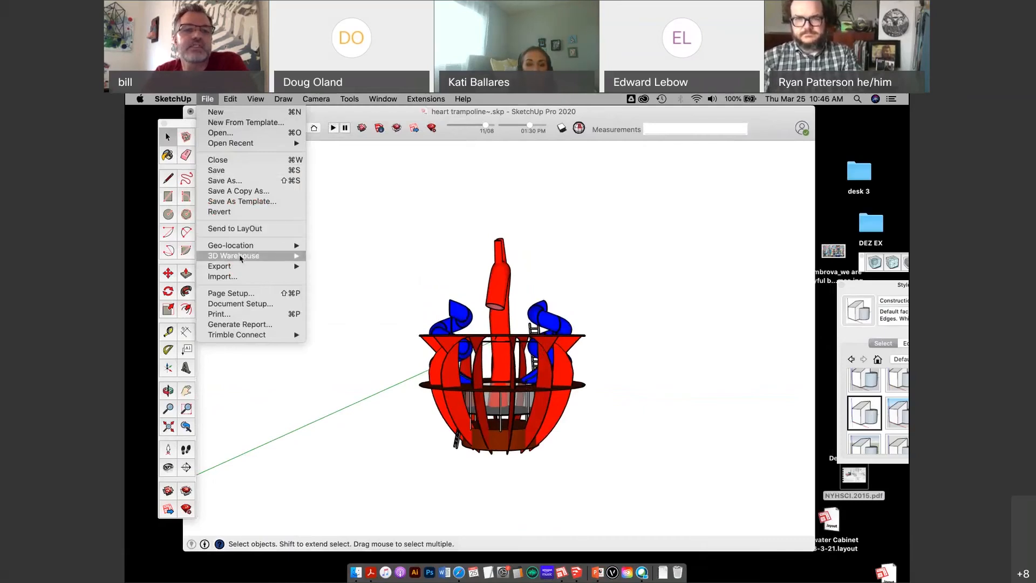
pyautogui.click(244, 227)
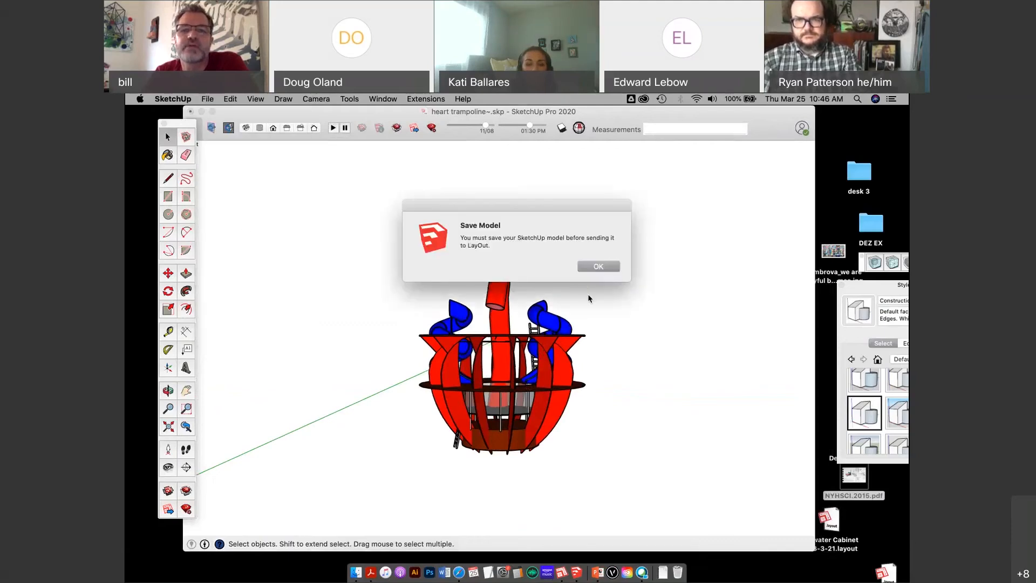
pyautogui.click(597, 266)
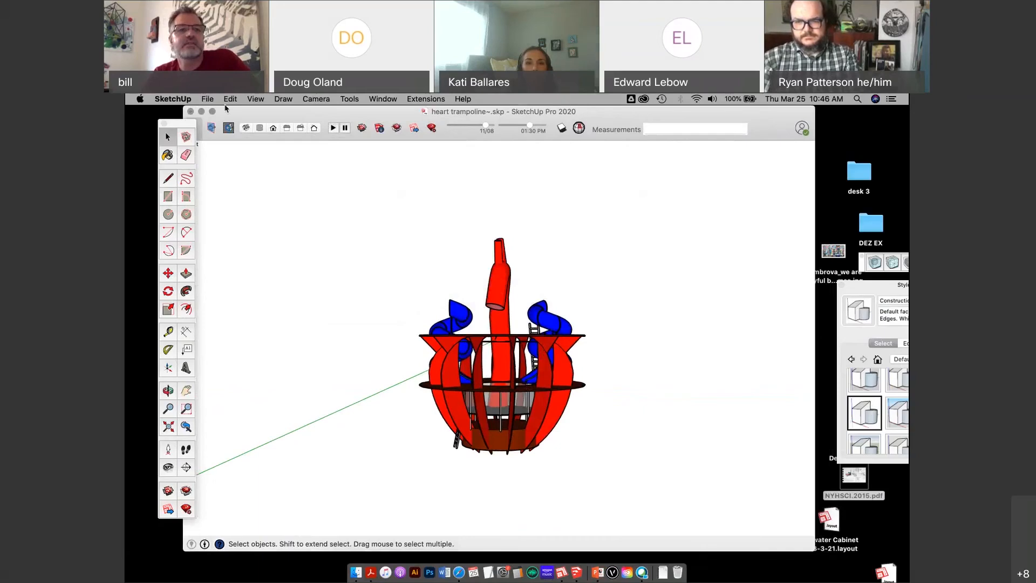
# Step: Send the saved heart model to LayOut using the plain-paper Letter Landscape template
pyautogui.click(207, 98)
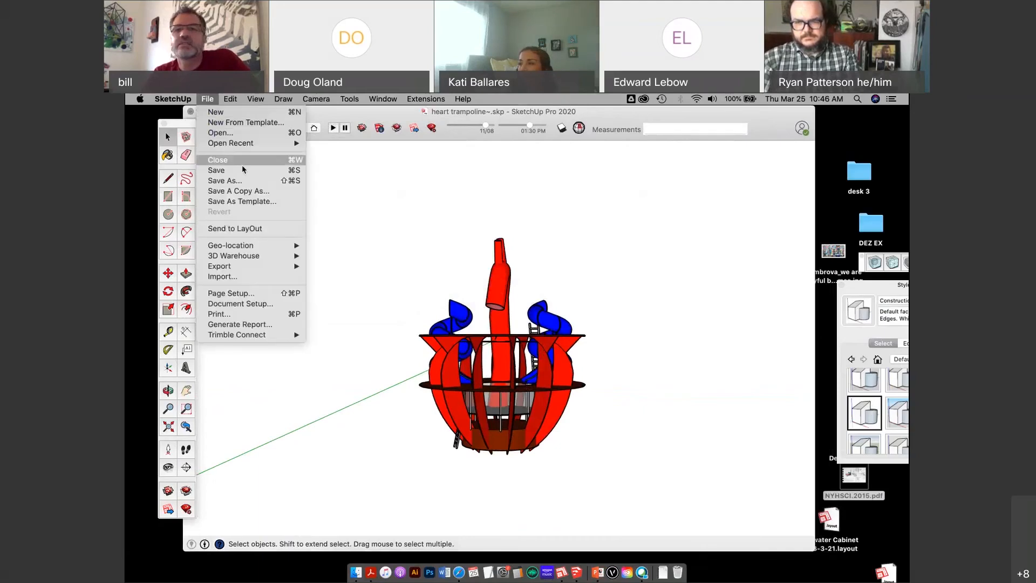
pyautogui.click(262, 229)
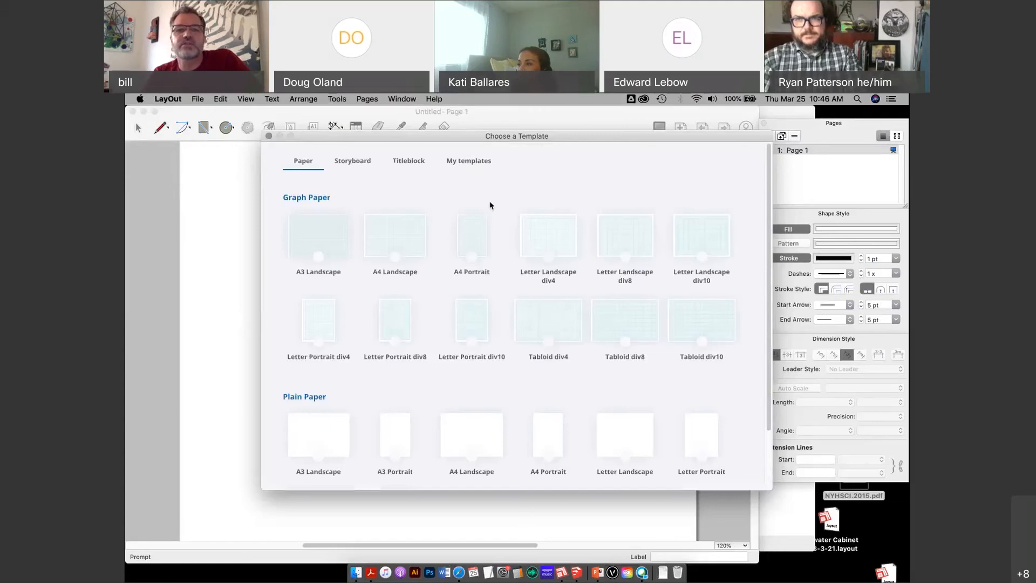
pyautogui.moveTo(579, 138); pyautogui.dragTo(582, 138)
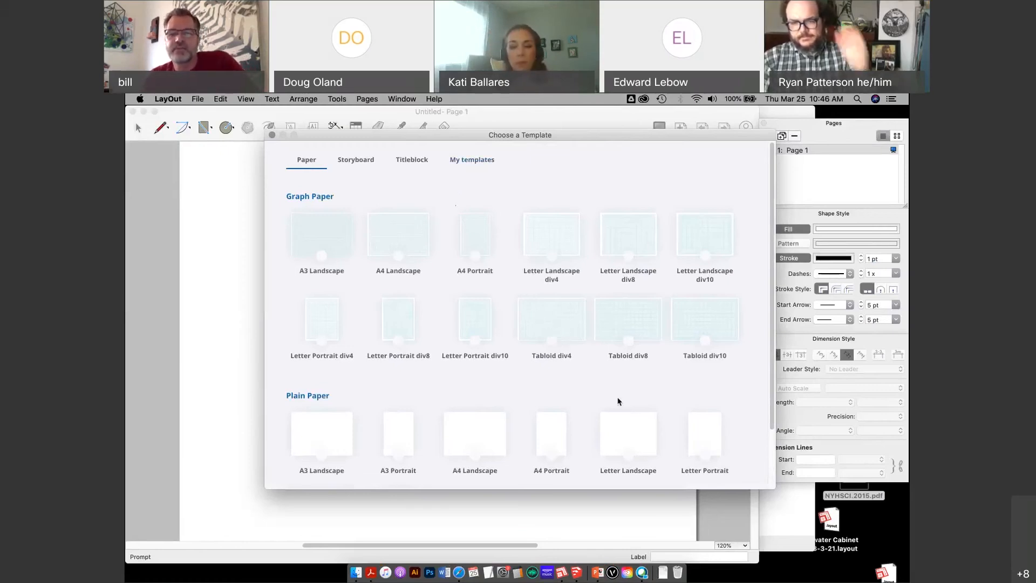
pyautogui.click(629, 443)
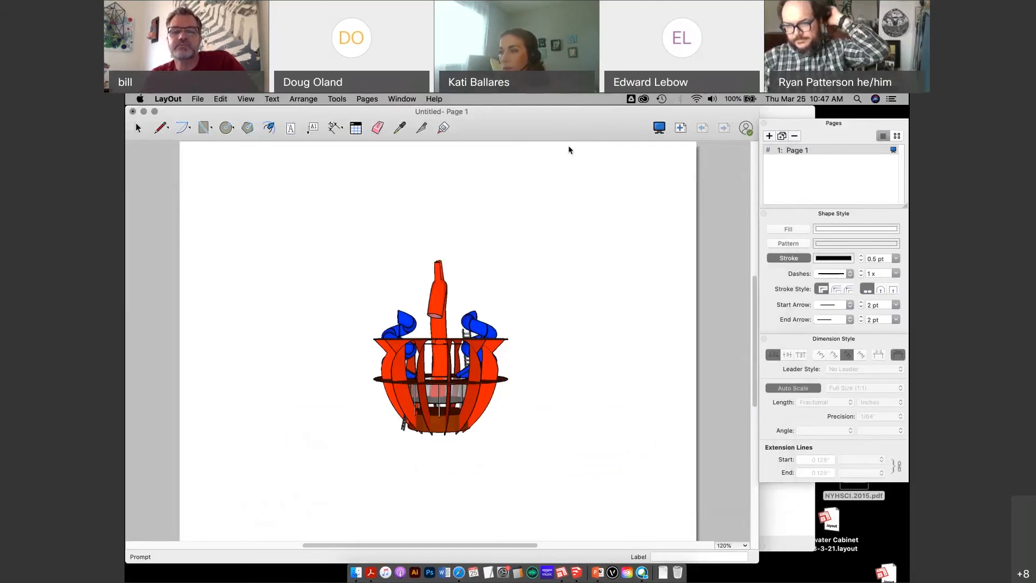
# Step: Reposition the LayOut window and zoom so the whole page with the heart fits in view
pyautogui.moveTo(571, 116); pyautogui.dragTo(604, 116)
pyautogui.scroll(-5, 571, 336)
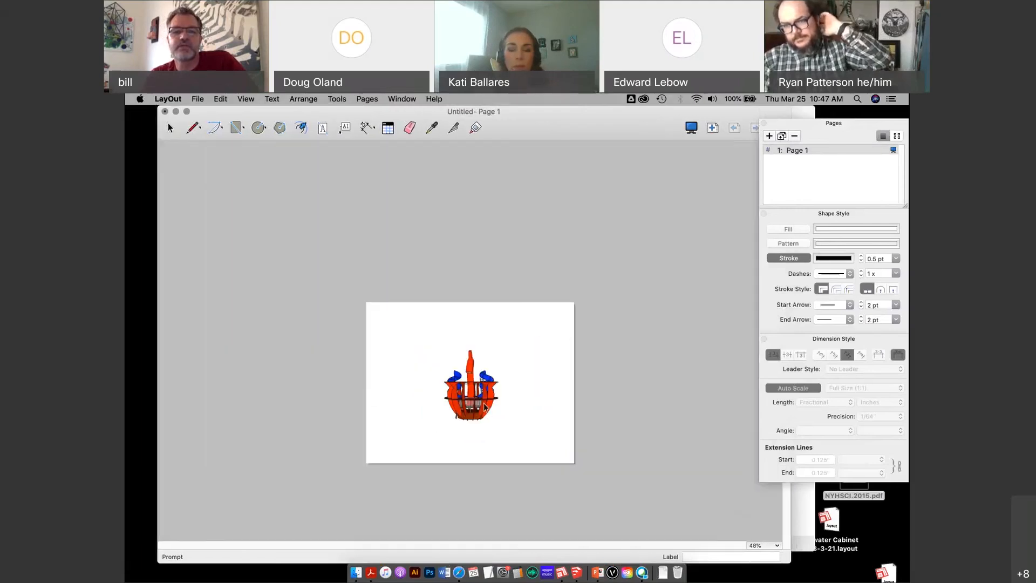
pyautogui.scroll(5, 484, 403)
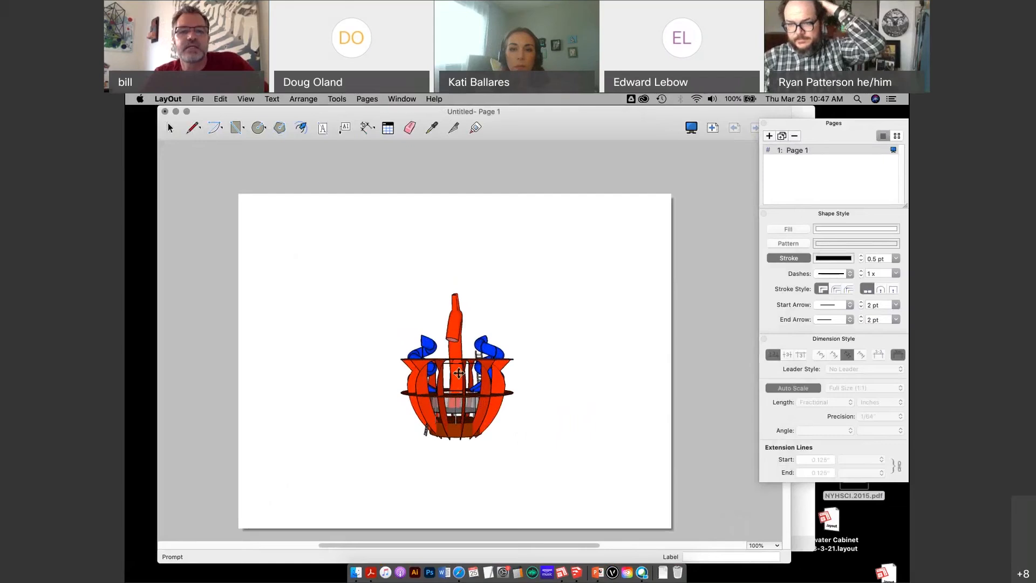
pyautogui.click(459, 372)
pyautogui.click(388, 167)
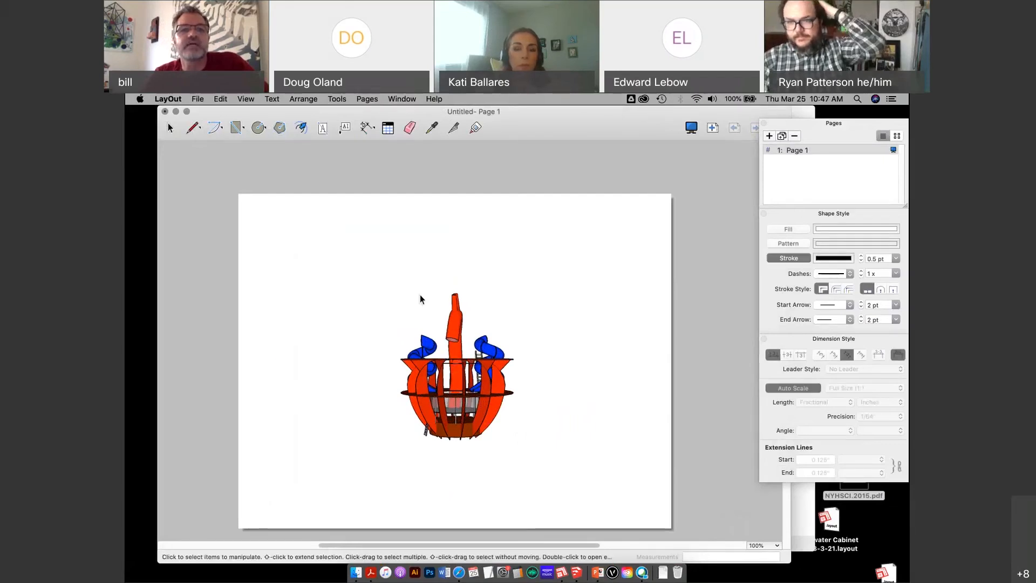
# Step: Move the LayOut window clear, minimize the SketchUp model window, and select the heart viewport on the LayOut page
pyautogui.moveTo(356, 117)
pyautogui.mouseDown()
pyautogui.moveTo(809, 218)
pyautogui.moveTo(392, 153)
pyautogui.moveTo(421, 152)
pyautogui.mouseUp()
pyautogui.click(215, 112)
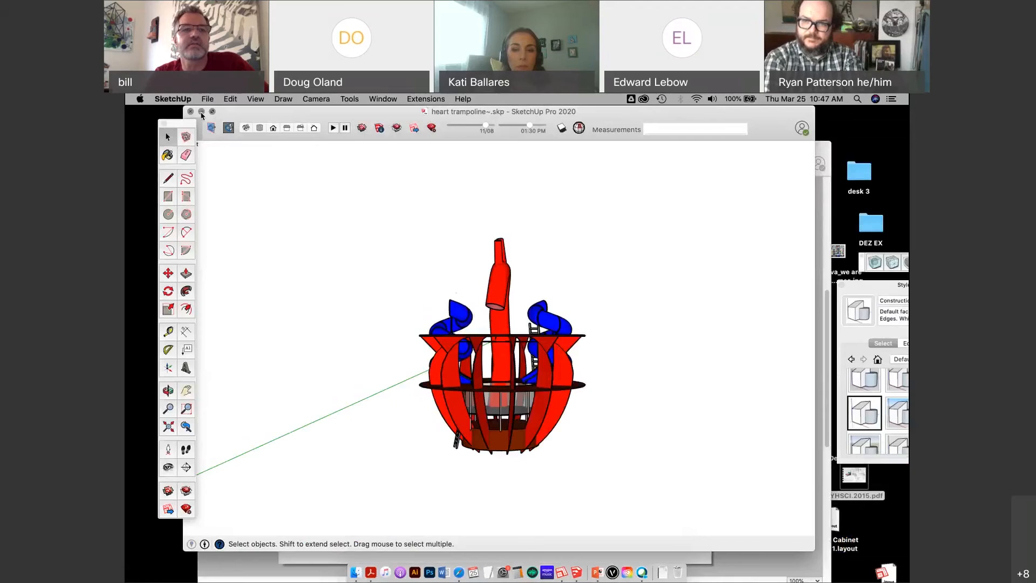
pyautogui.click(202, 111)
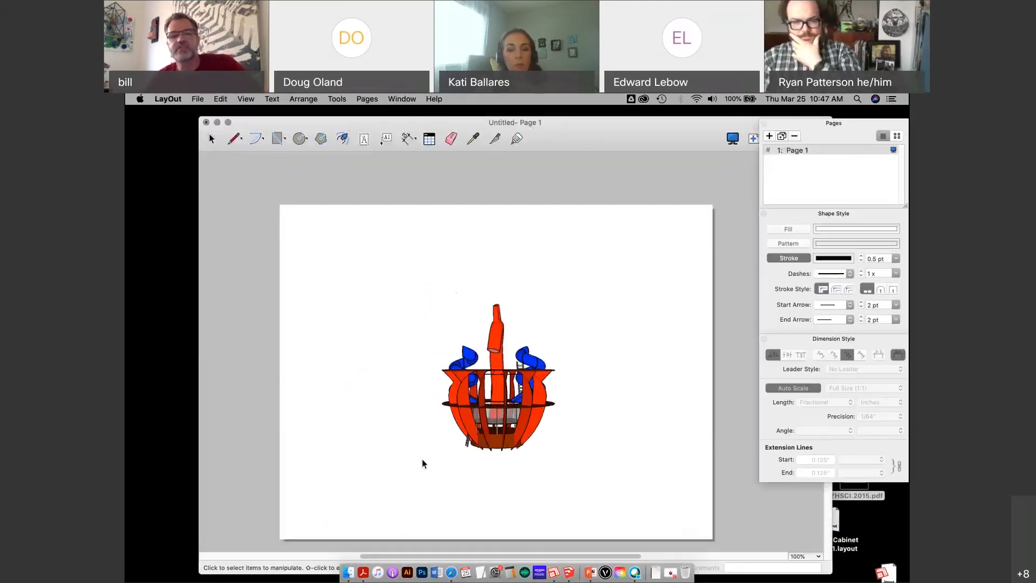
pyautogui.click(507, 393)
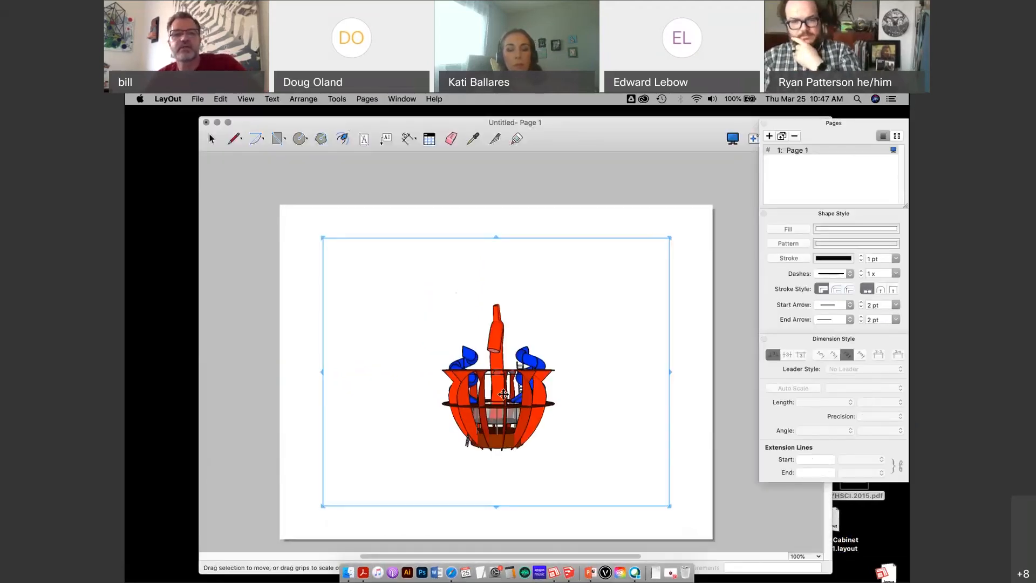
# Step: Dimension the width of the heart's upper ring in the front view, placing the dimension line above the model
pyautogui.click(496, 181)
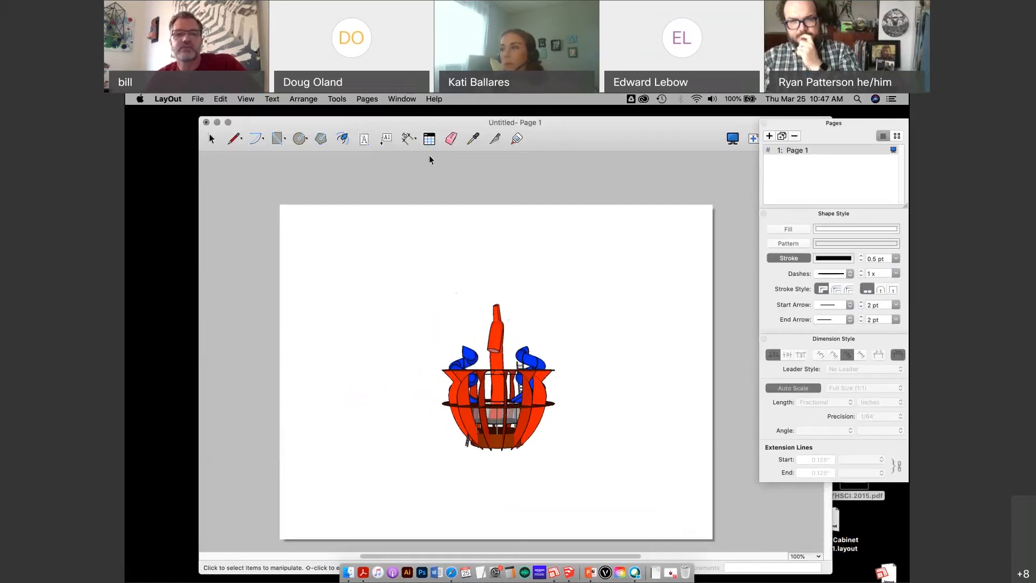
pyautogui.click(406, 138)
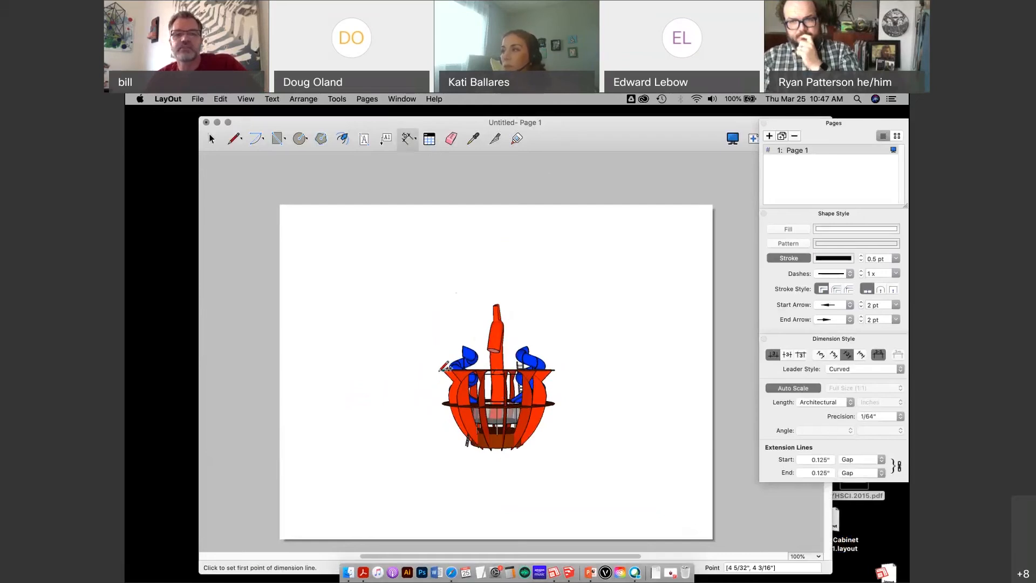
pyautogui.click(480, 355)
pyautogui.click(554, 369)
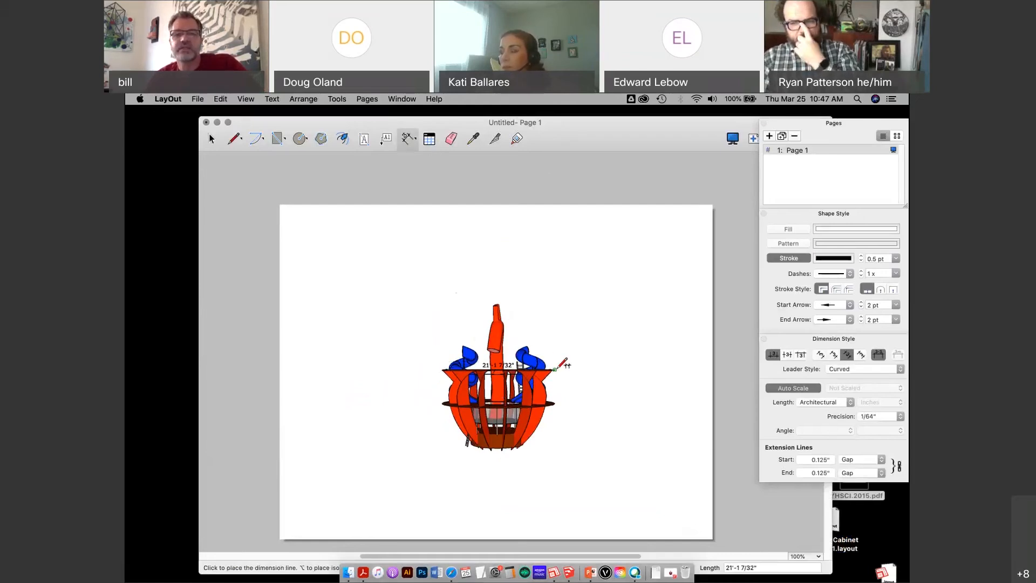
pyautogui.click(545, 287)
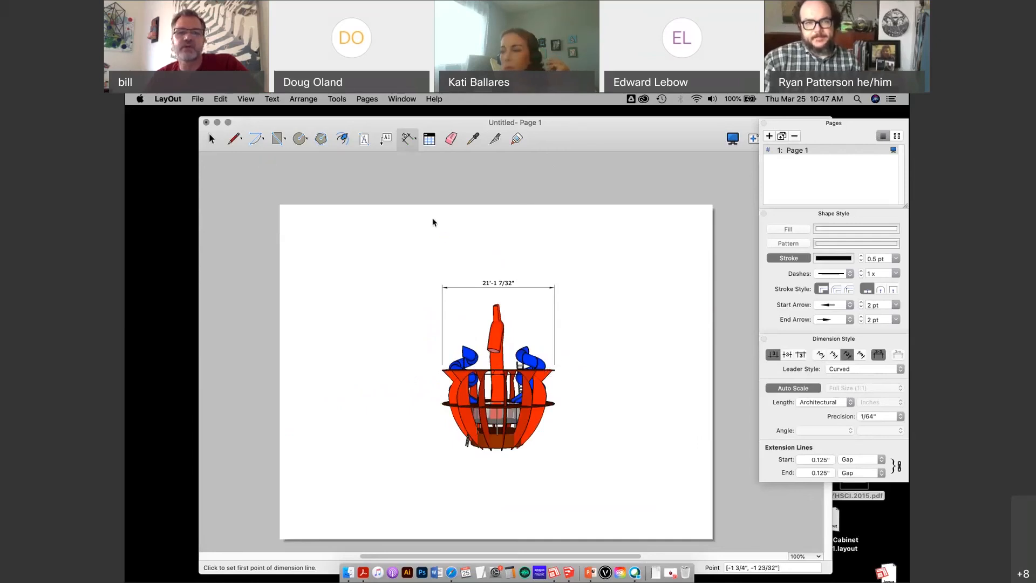
# Step: Delete the width dimension above the heart
pyautogui.press('space')
pyautogui.click(502, 283)
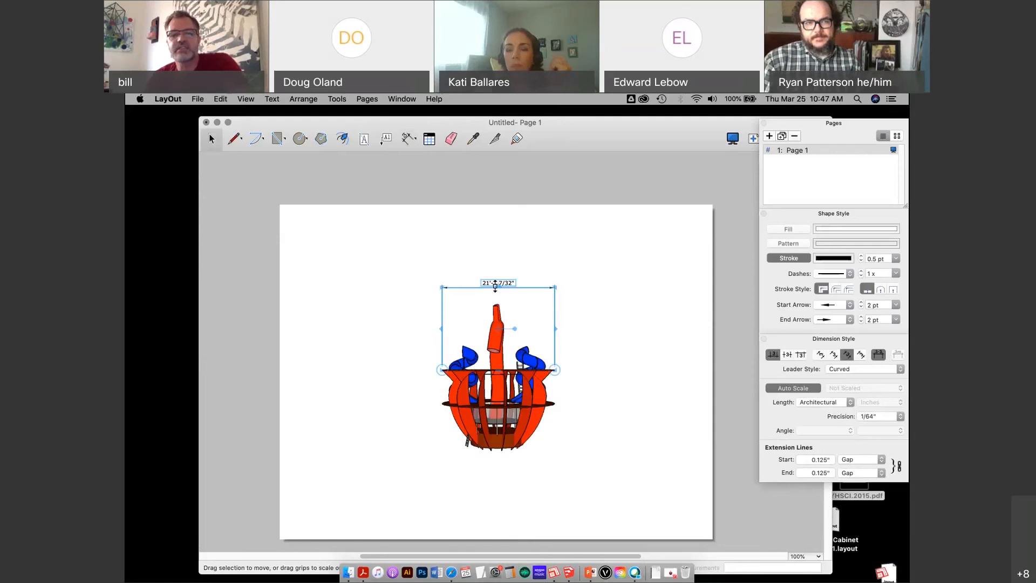
pyautogui.press('Delete')
# Step: Open the heart viewport for 3D view editing and orbit the model to an angled view from above
pyautogui.click(516, 386)
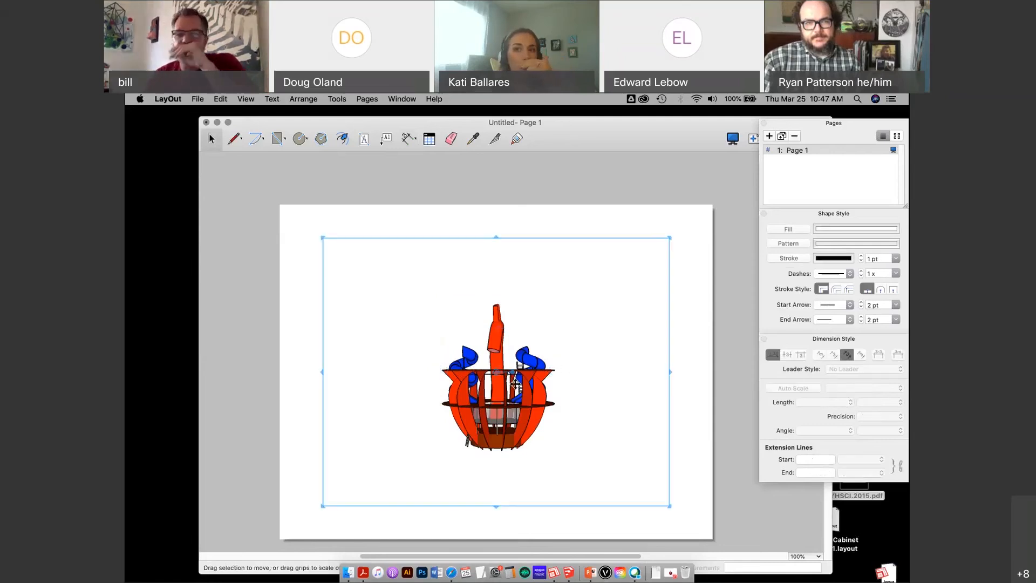
pyautogui.scroll(1, 497, 406)
pyautogui.scroll(-1, 496, 409)
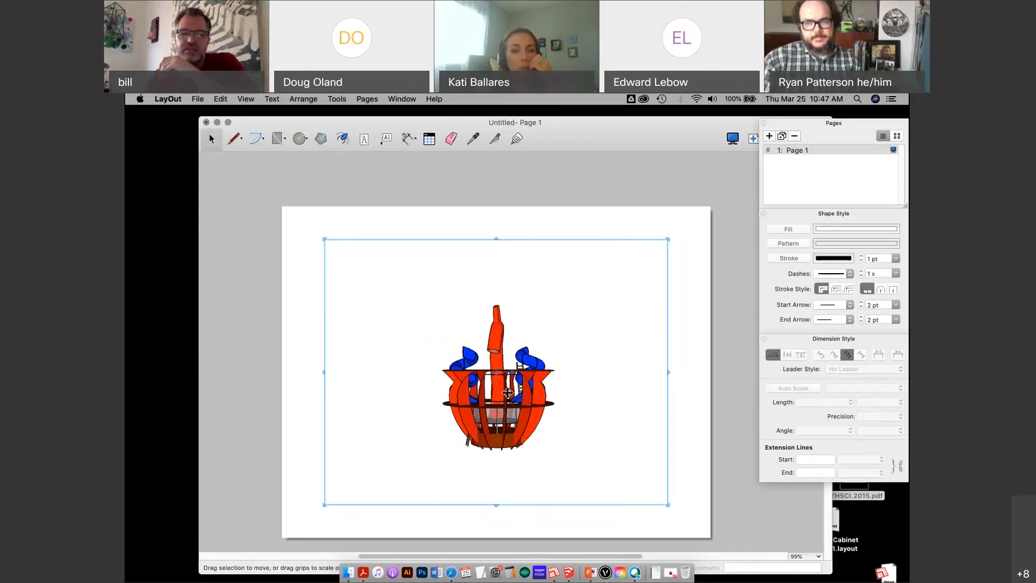
pyautogui.doubleClick(505, 395)
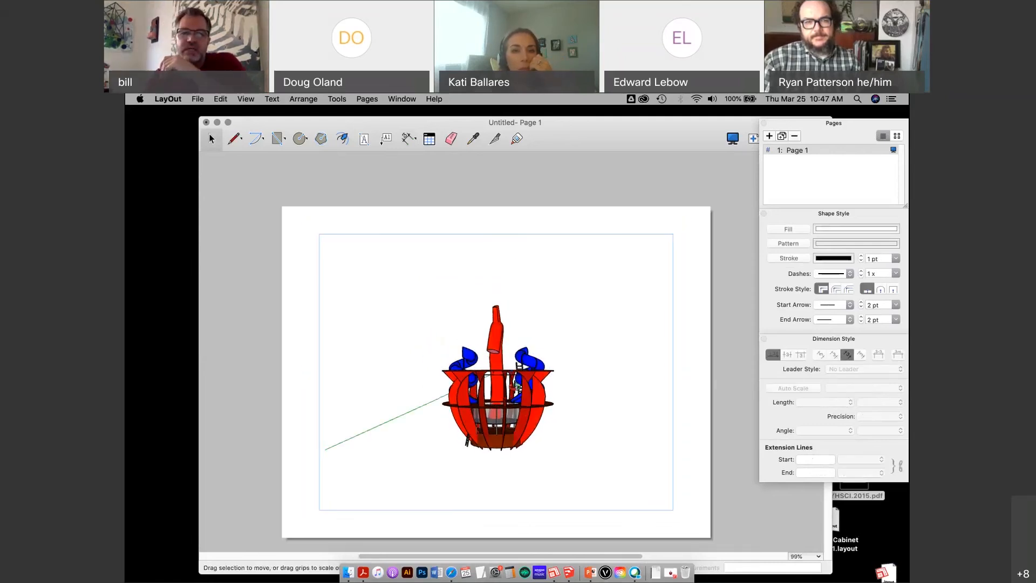
pyautogui.scroll(2, 508, 412)
pyautogui.moveTo(510, 410); pyautogui.dragTo(403, 198)
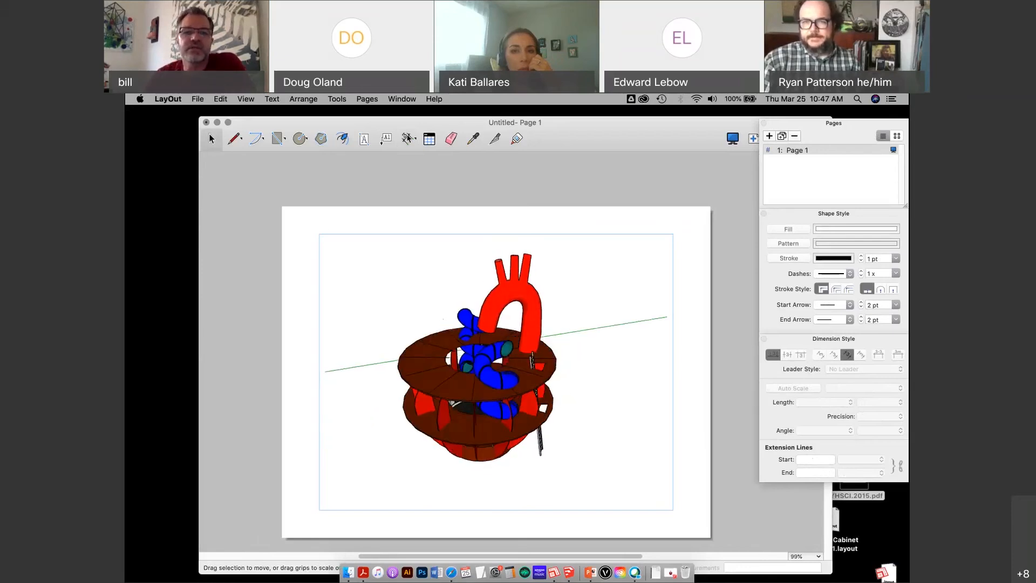
# Step: Try dimensioning across the upper ring in the angled view with the dimension above the model, and undo it
pyautogui.click(407, 139)
pyautogui.click(402, 376)
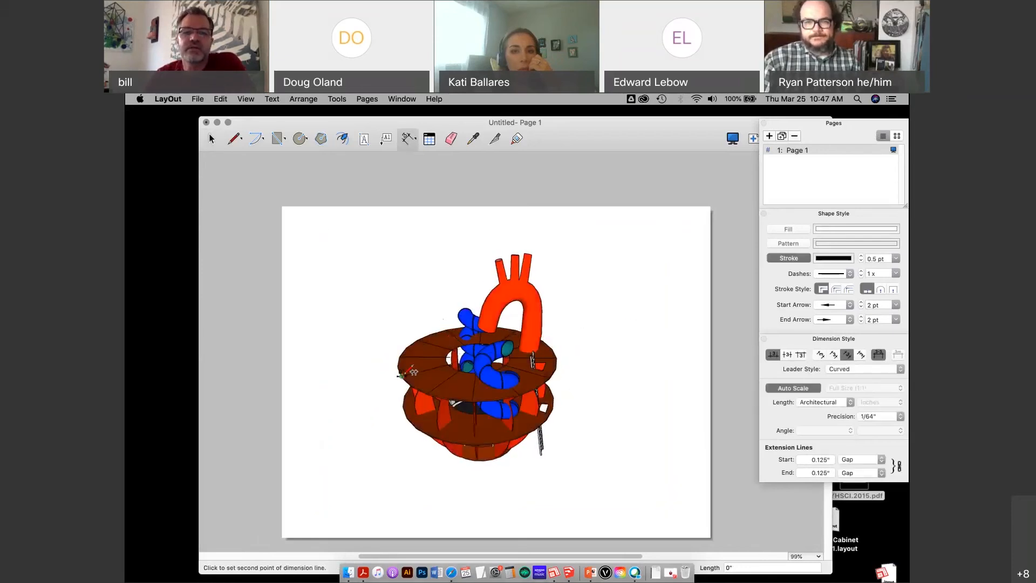
pyautogui.click(551, 346)
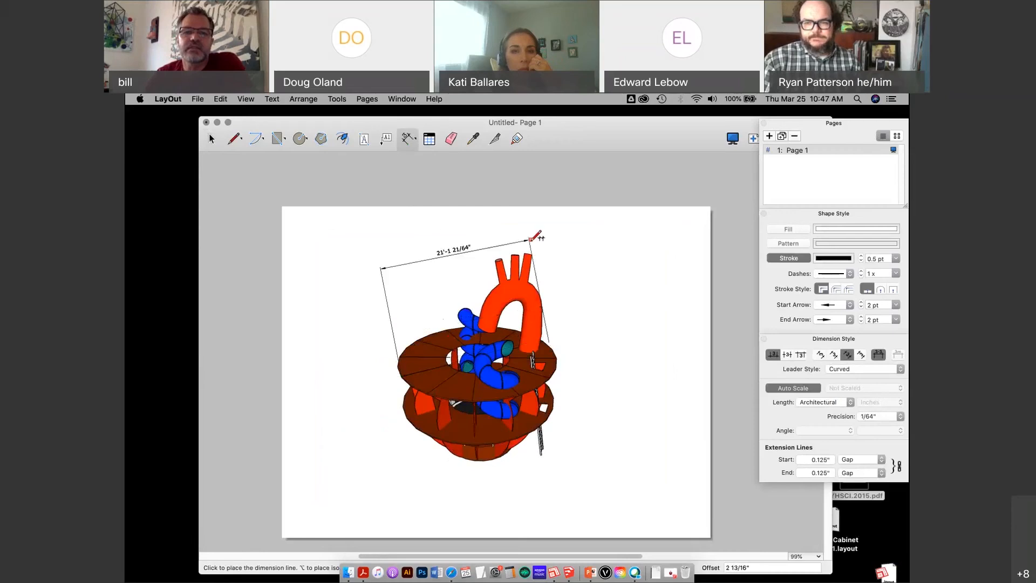
pyautogui.click(529, 231)
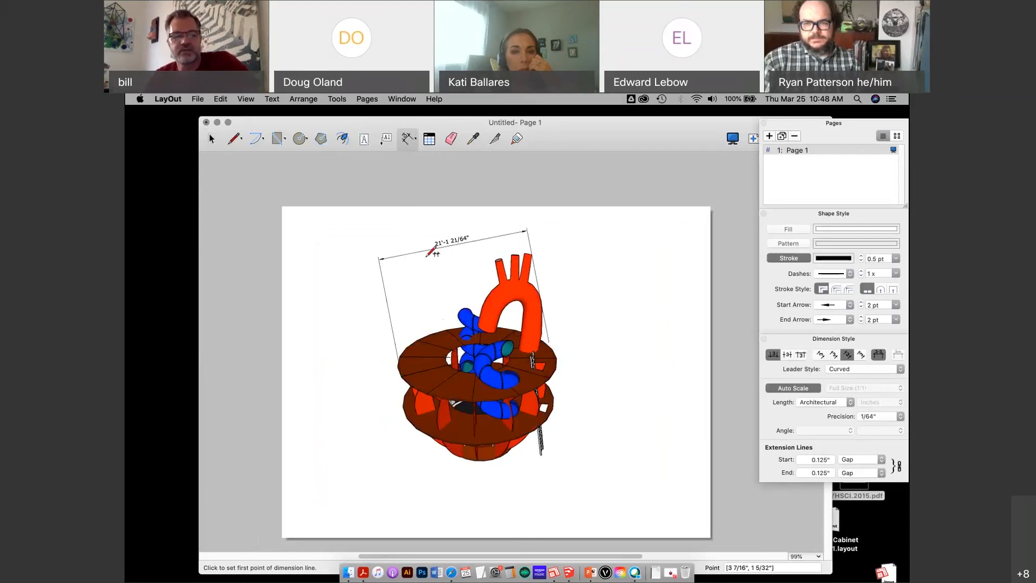
pyautogui.press('super+z')
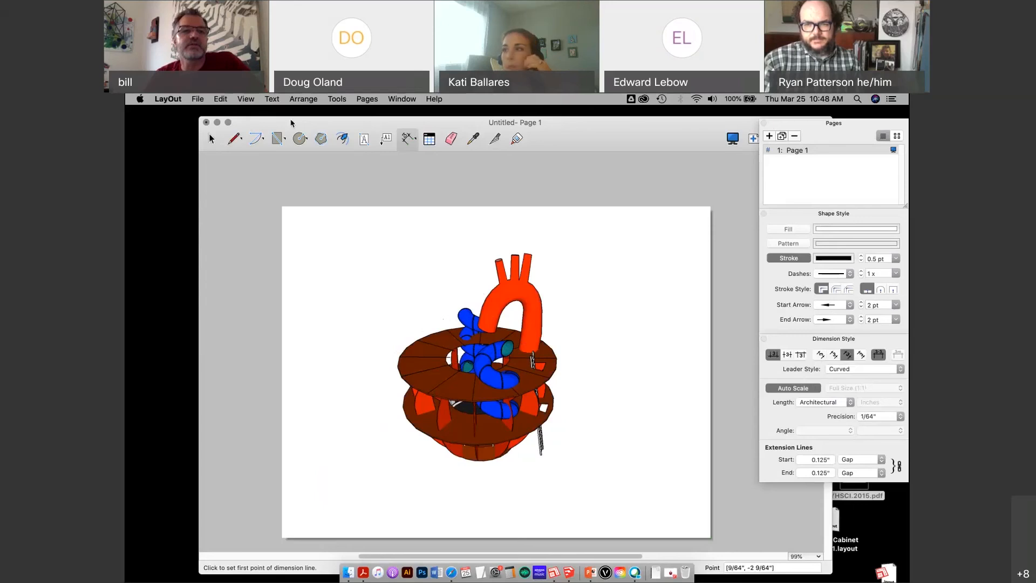
# Step: Set the heart viewport to the Top standard view and turn off Perspective
pyautogui.moveTo(291, 121); pyautogui.dragTo(295, 119)
pyautogui.click(216, 137)
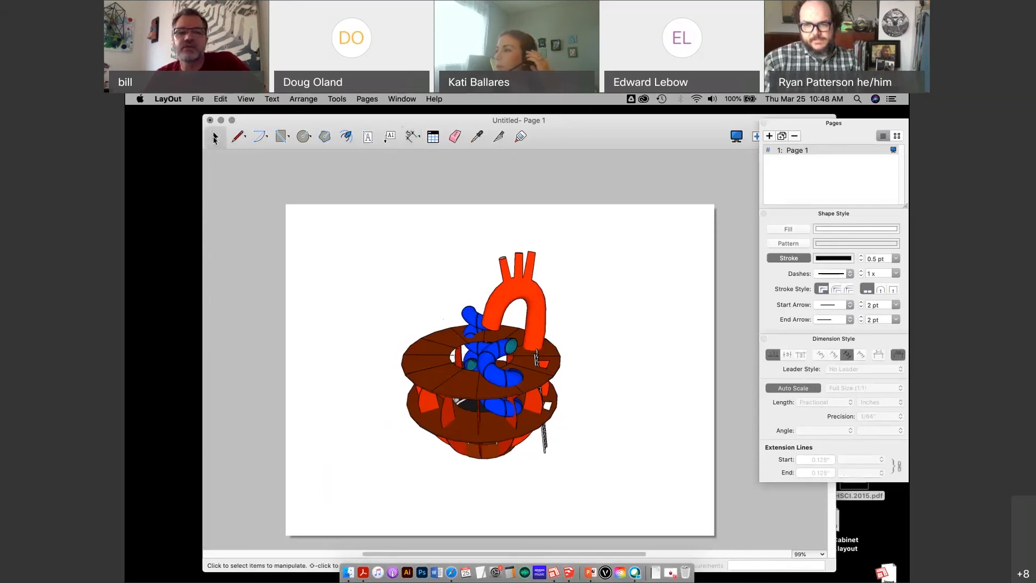
pyautogui.rightClick(485, 374)
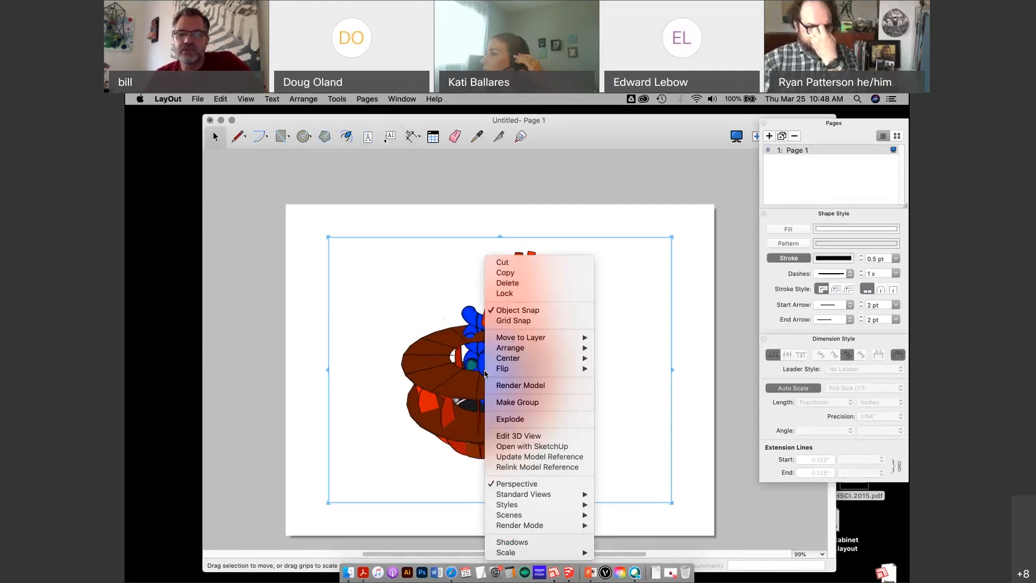
pyautogui.moveTo(533, 494)
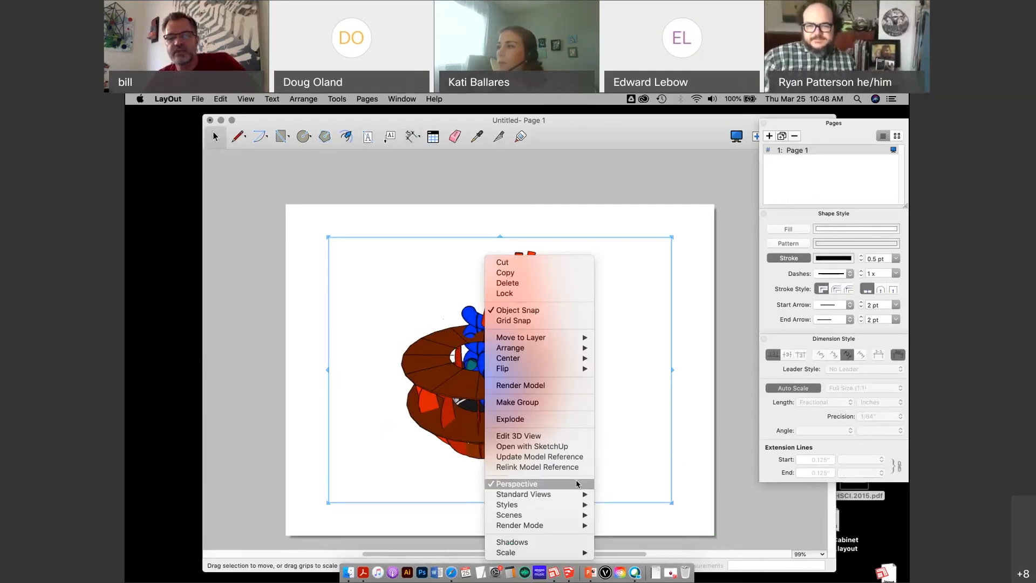
pyautogui.moveTo(580, 495)
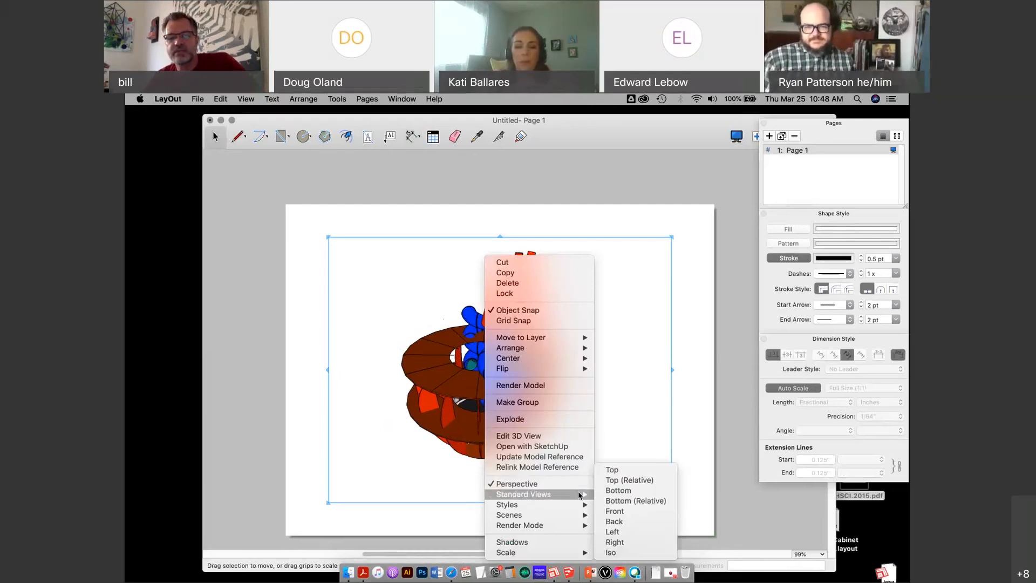
pyautogui.click(613, 470)
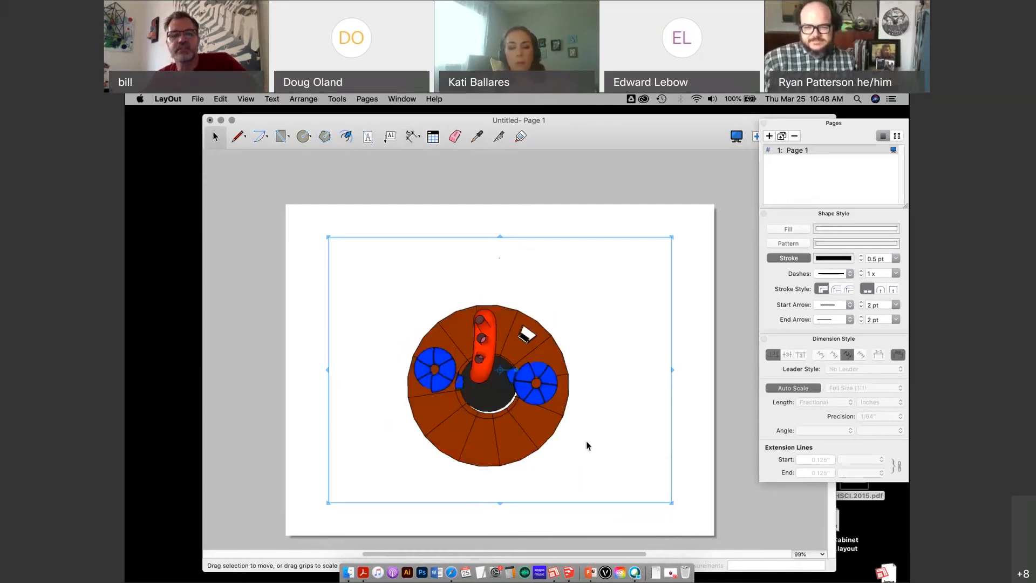
pyautogui.rightClick(489, 422)
pyautogui.click(533, 483)
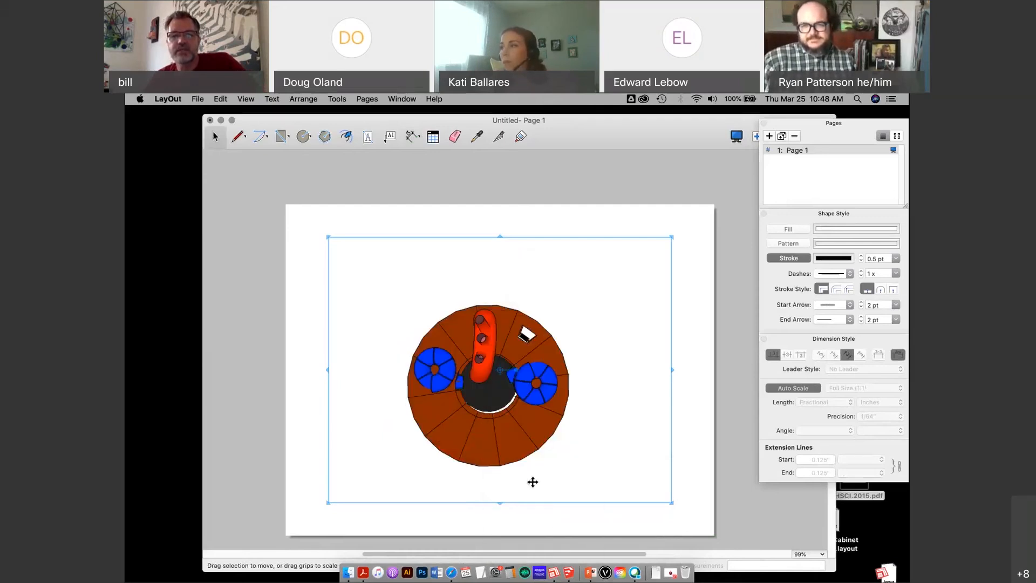
pyautogui.scroll(5, 496, 428)
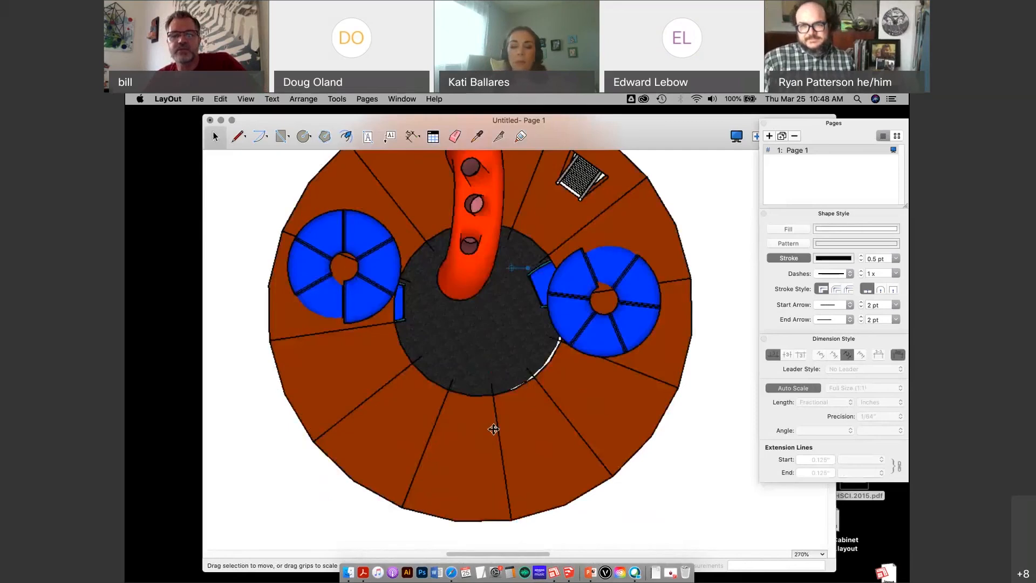
pyautogui.scroll(-5, 494, 429)
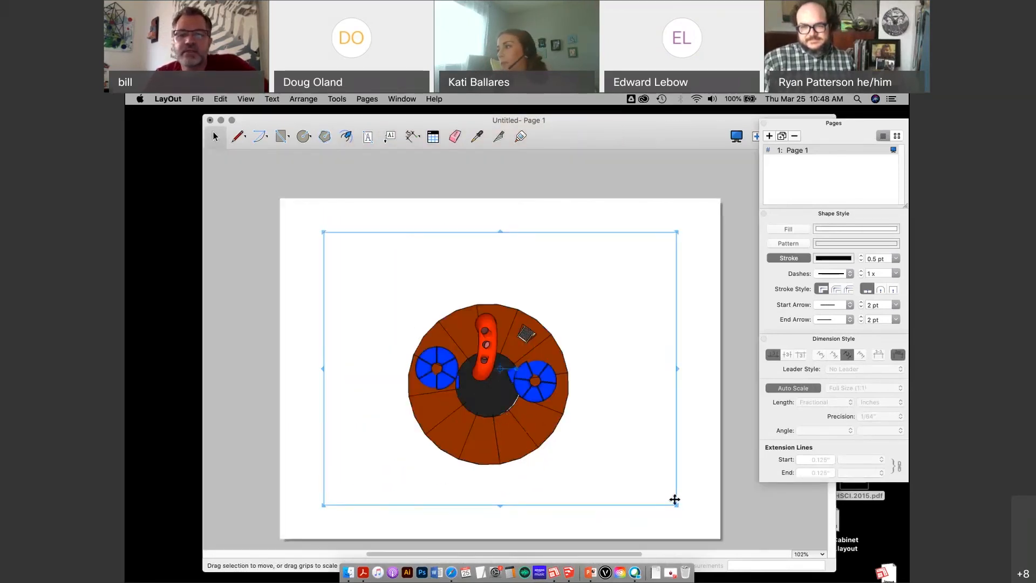
# Step: Try resizing the top-view viewport from its lower corner, and choose 3/16" = 1'-0" (1:64) as its scale
pyautogui.moveTo(678, 504); pyautogui.dragTo(650, 487)
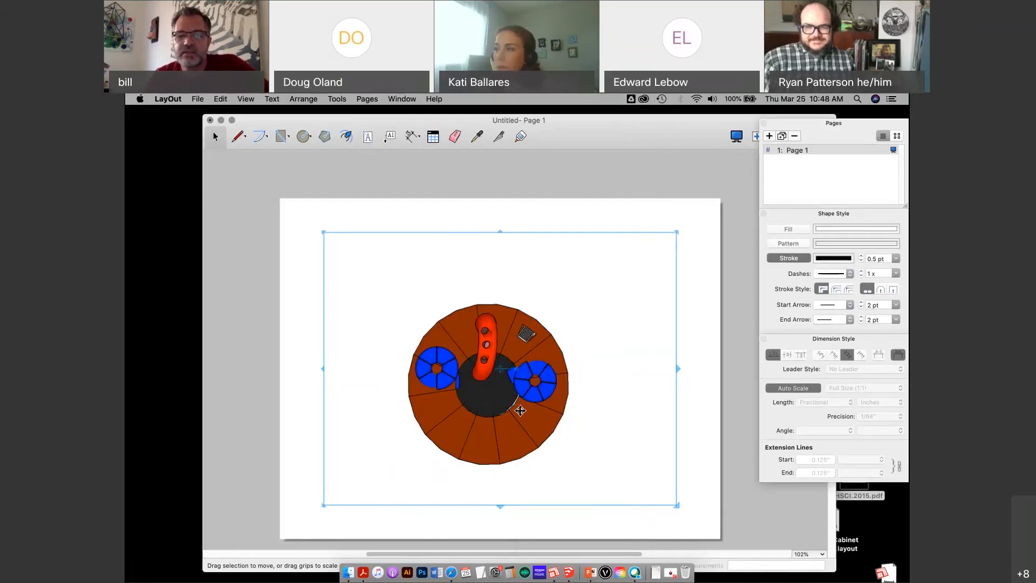
pyautogui.rightClick(522, 411)
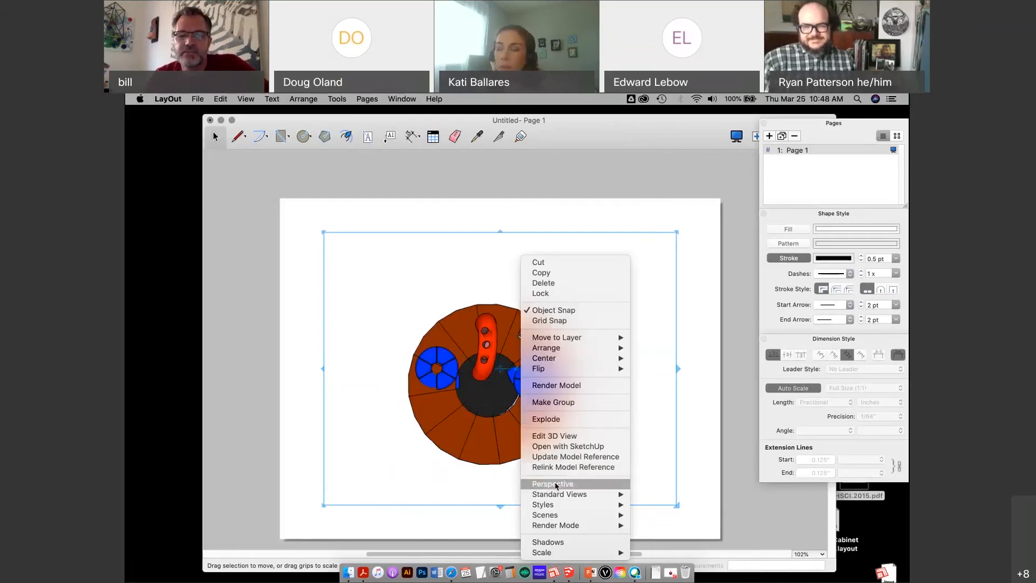
pyautogui.moveTo(579, 554)
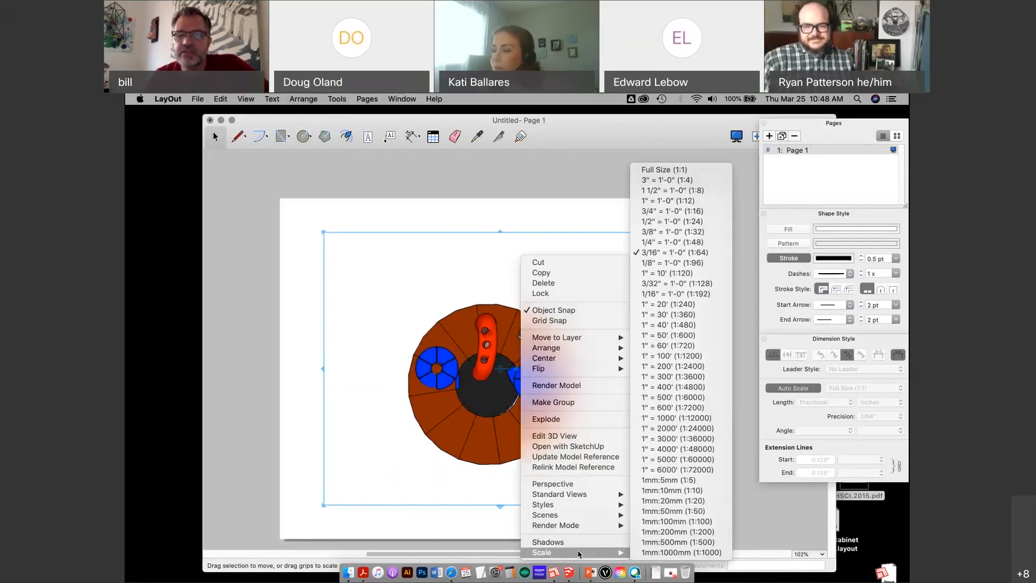
pyautogui.click(664, 253)
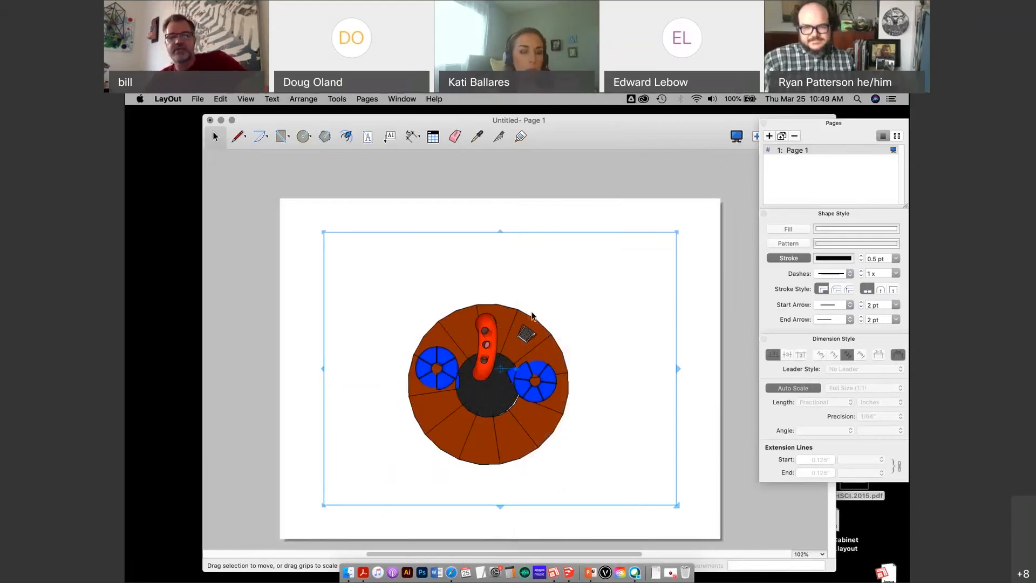
# Step: Try the top-view viewport at a scale of 1/2" = 1'-0" (1:24) and at 3/8" = 1'-0" (1:32)
pyautogui.rightClick(517, 361)
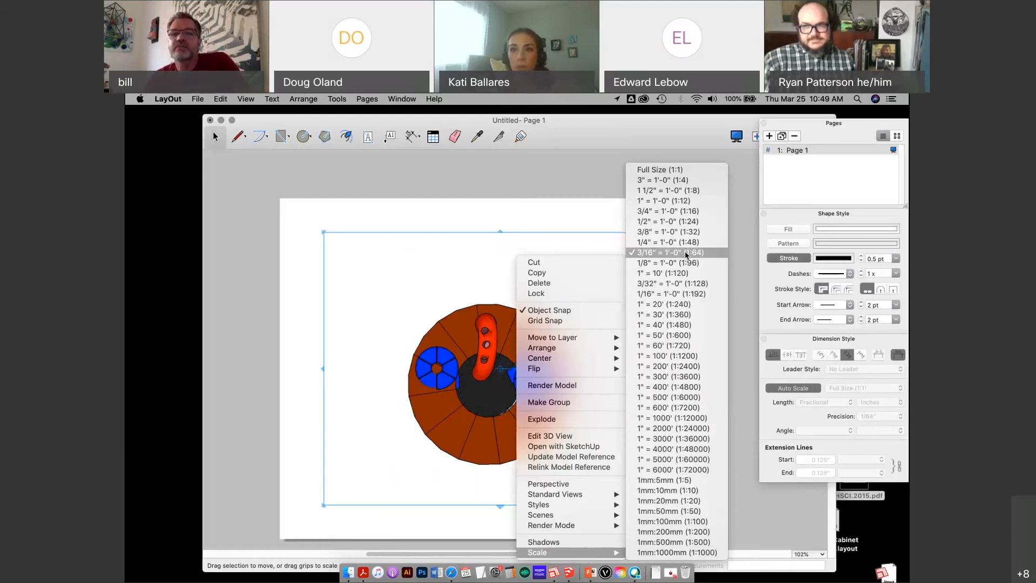
pyautogui.click(681, 222)
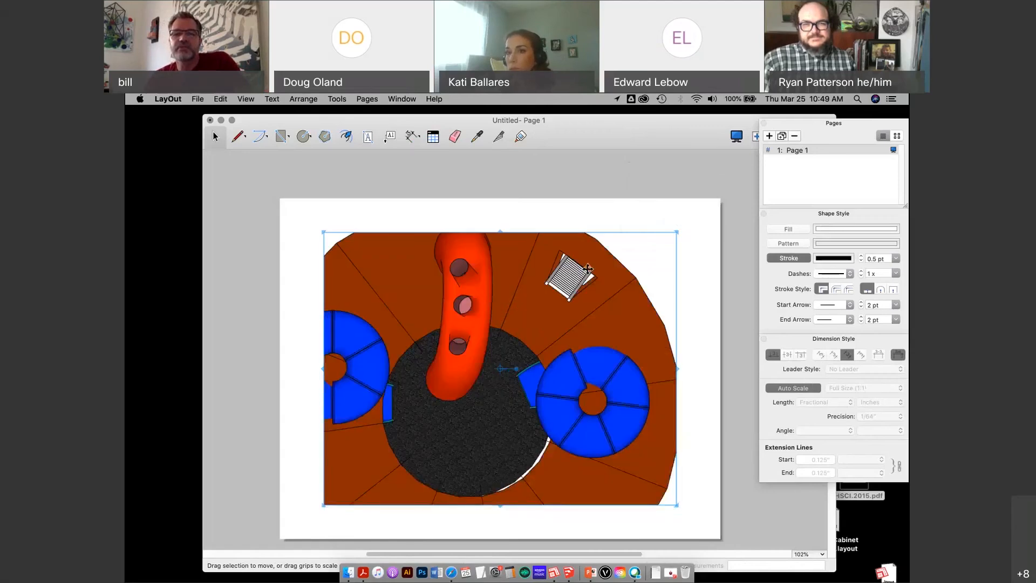
pyautogui.rightClick(563, 346)
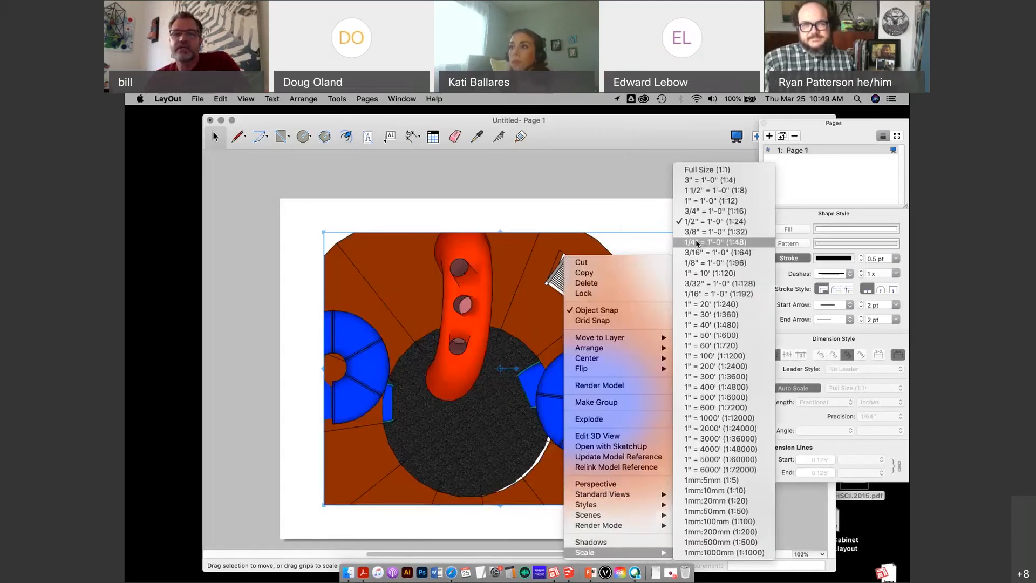
pyautogui.click(700, 232)
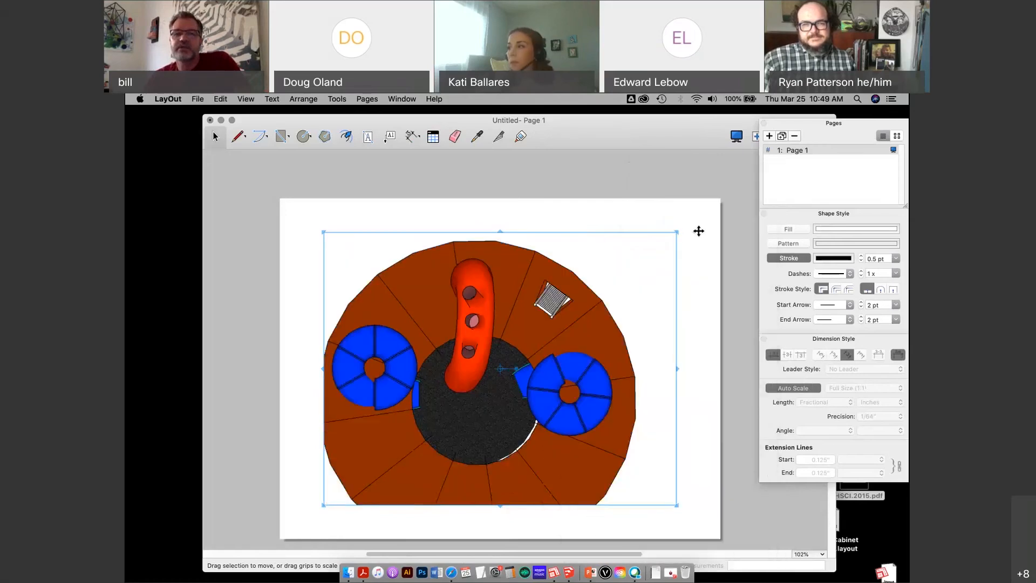
# Step: Enlarge the viewport frame from its upper corner and shift it lower on the page, leaving 3D view editing
pyautogui.moveTo(678, 233); pyautogui.dragTo(693, 216)
pyautogui.moveTo(509, 380); pyautogui.dragTo(503, 404)
pyautogui.doubleClick(494, 399)
pyautogui.press('Escape')
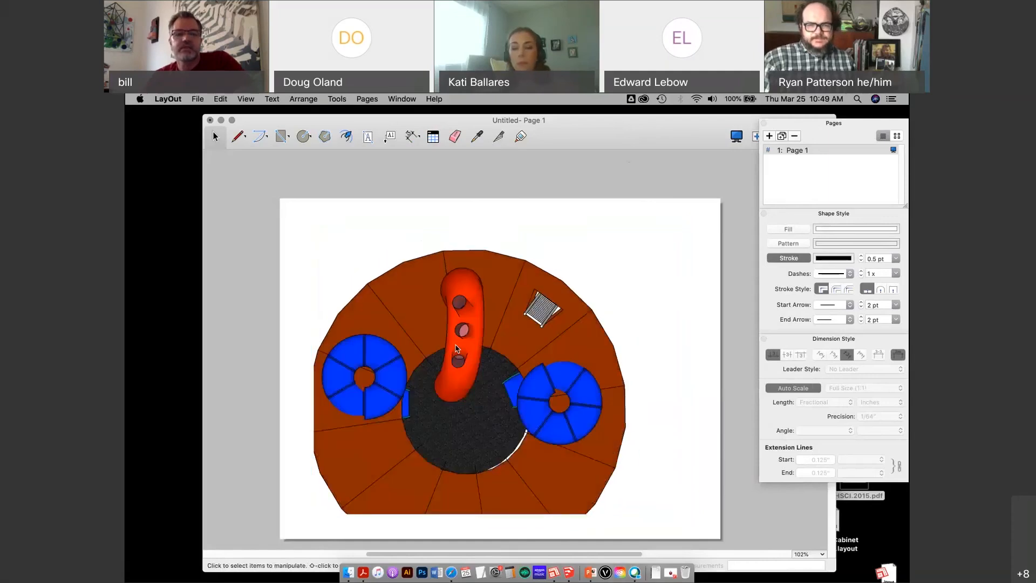
# Step: Set the top-view viewport's scale to 1/4" = 1'-0" (1:48)
pyautogui.scroll(-4, 454, 356)
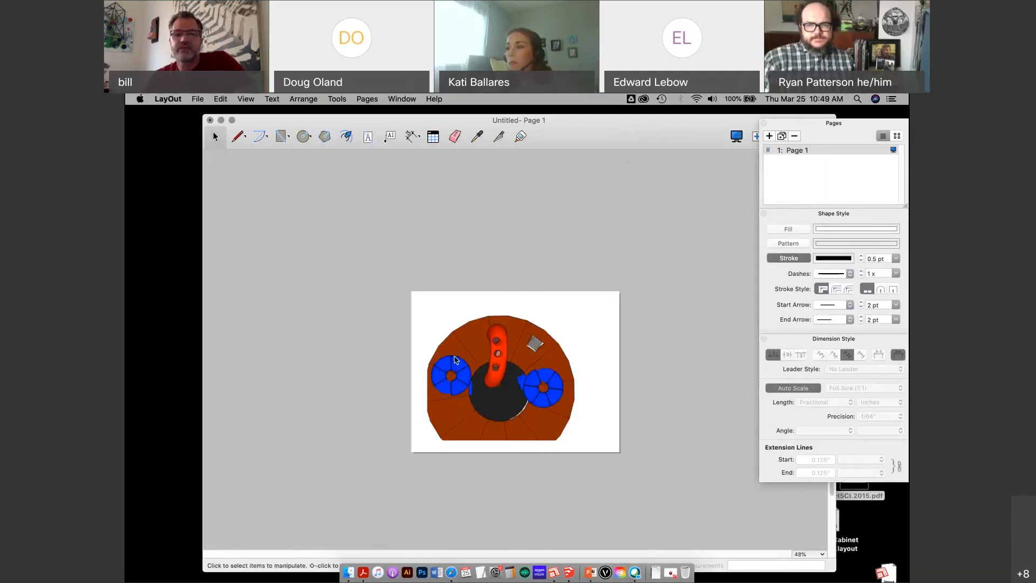
pyautogui.rightClick(512, 365)
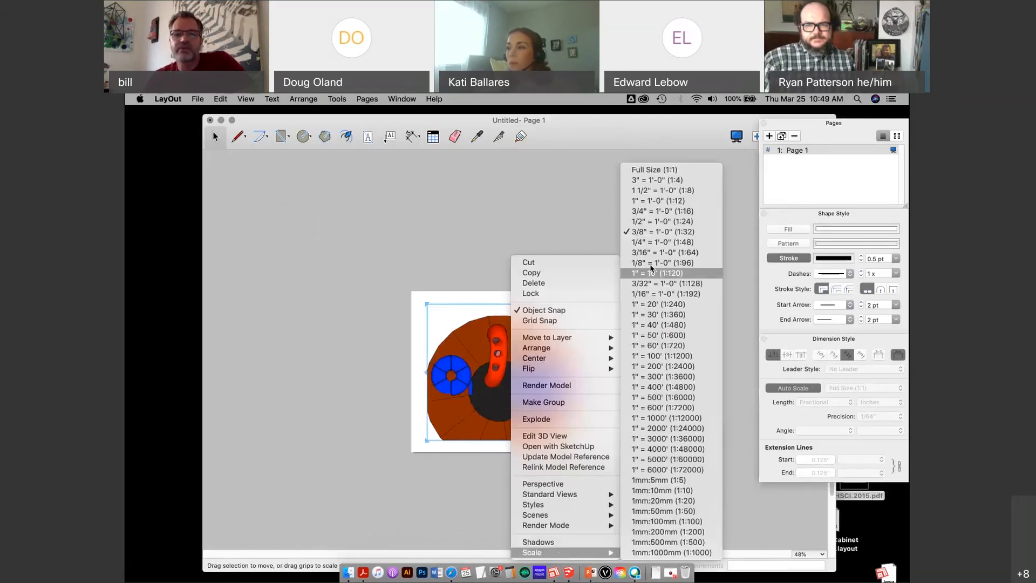
pyautogui.click(651, 271)
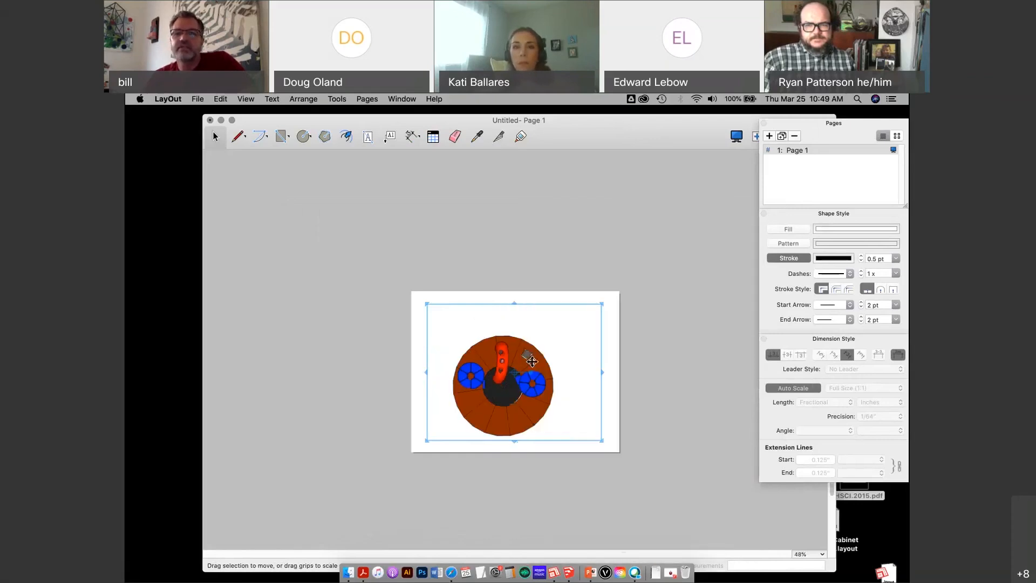
# Step: Crop the viewport frame closer around the circular top view and move it higher on the page
pyautogui.scroll(5, 533, 362)
pyautogui.moveTo(714, 175); pyautogui.dragTo(644, 230)
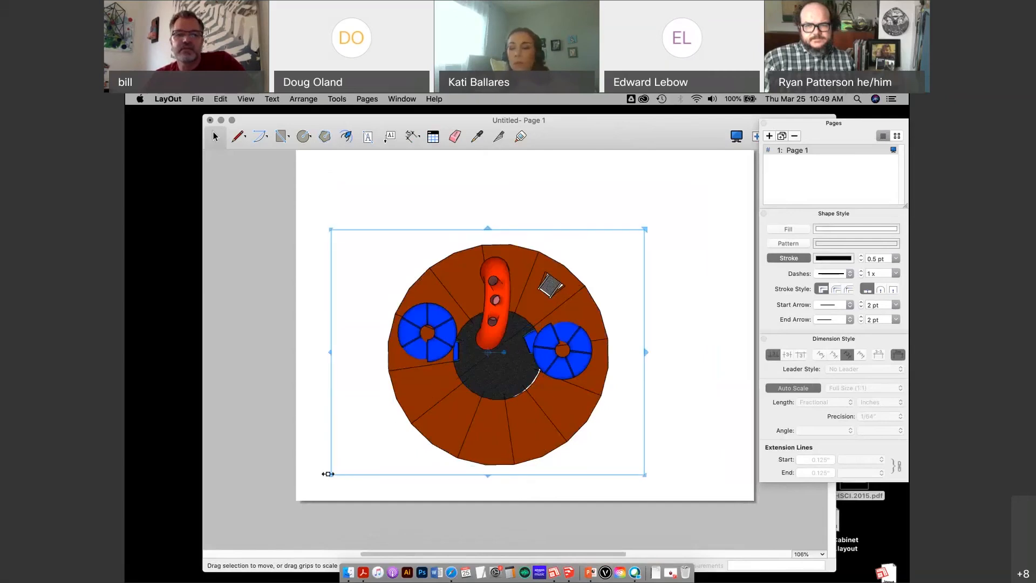
pyautogui.moveTo(337, 471); pyautogui.dragTo(360, 475)
pyautogui.moveTo(508, 398); pyautogui.dragTo(522, 369)
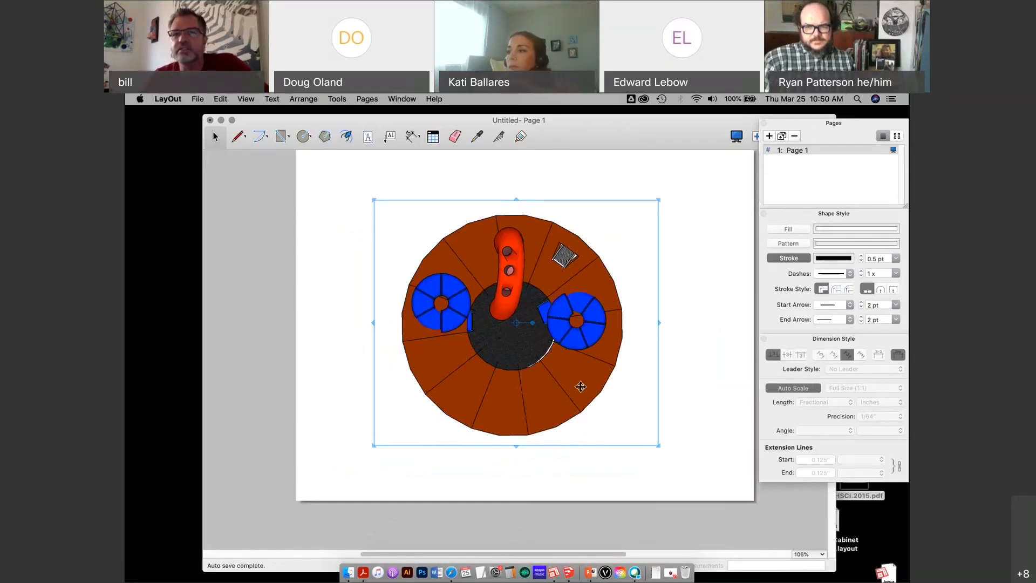
pyautogui.moveTo(633, 136); pyautogui.dragTo(620, 136)
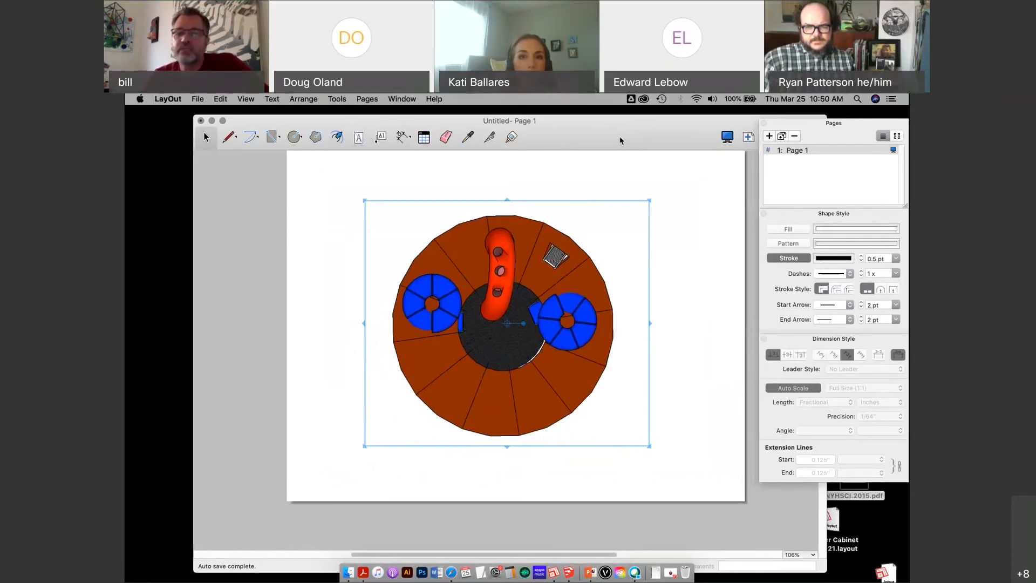
pyautogui.click(623, 306)
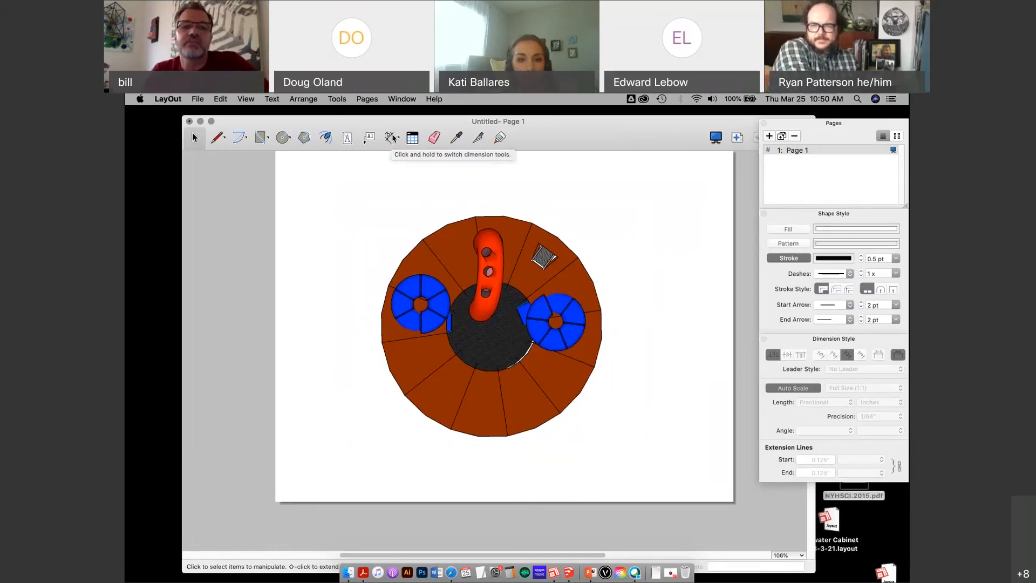
pyautogui.click(392, 138)
pyautogui.click(382, 340)
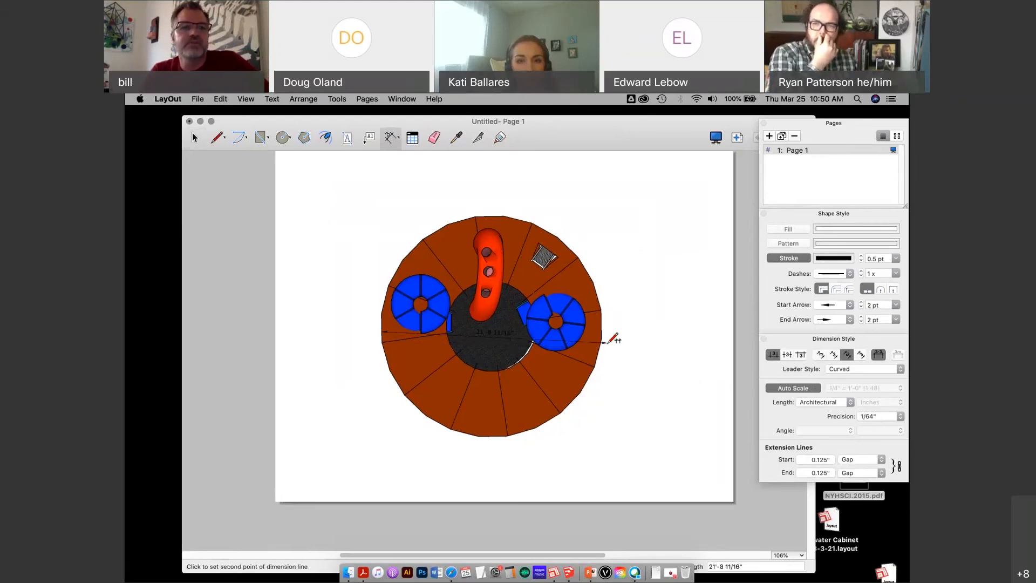
pyautogui.press('Escape')
pyautogui.press('space')
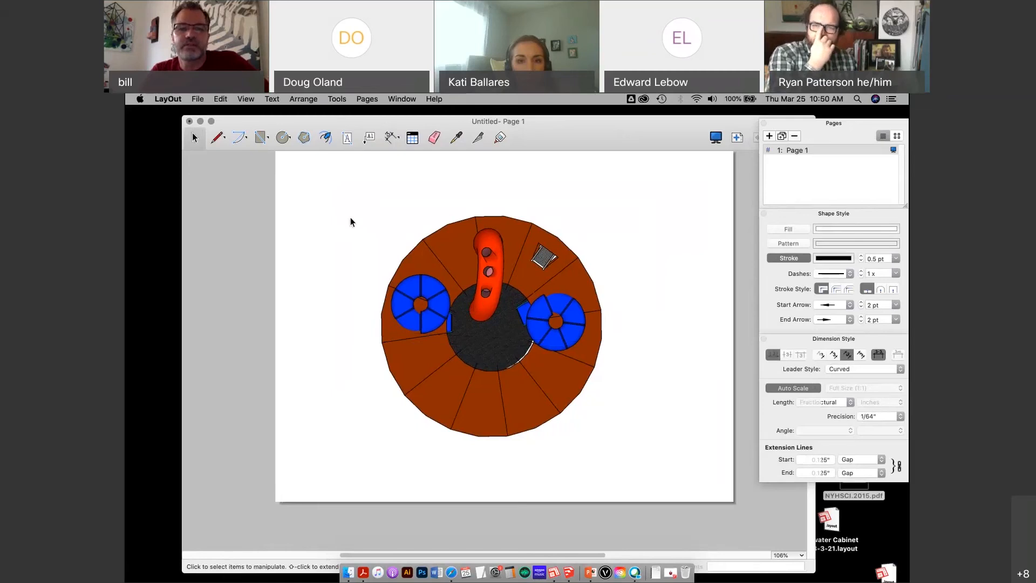
# Step: Switch the top-view viewport to the Front standard view
pyautogui.rightClick(424, 264)
pyautogui.moveTo(508, 517)
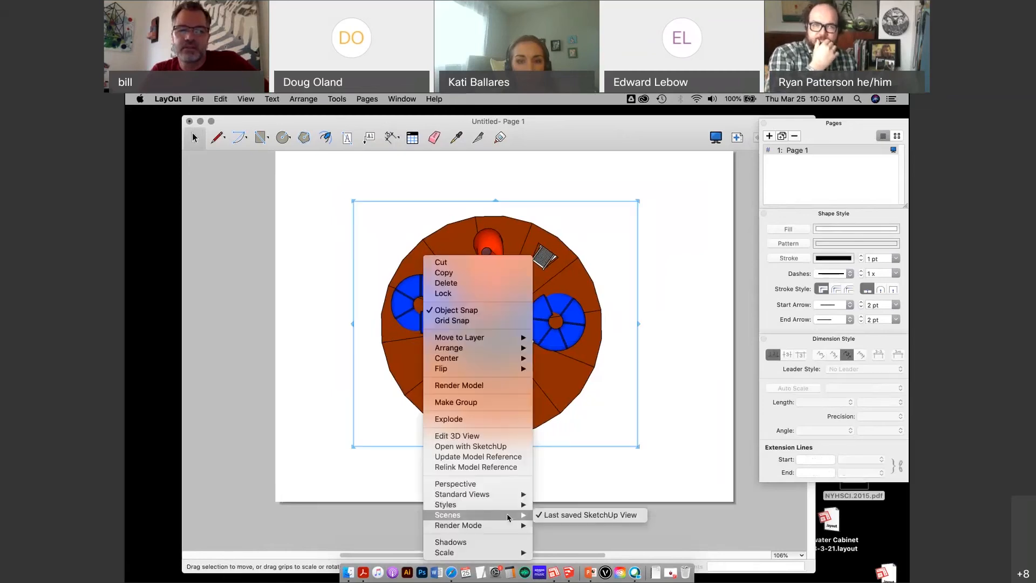
pyautogui.moveTo(511, 494)
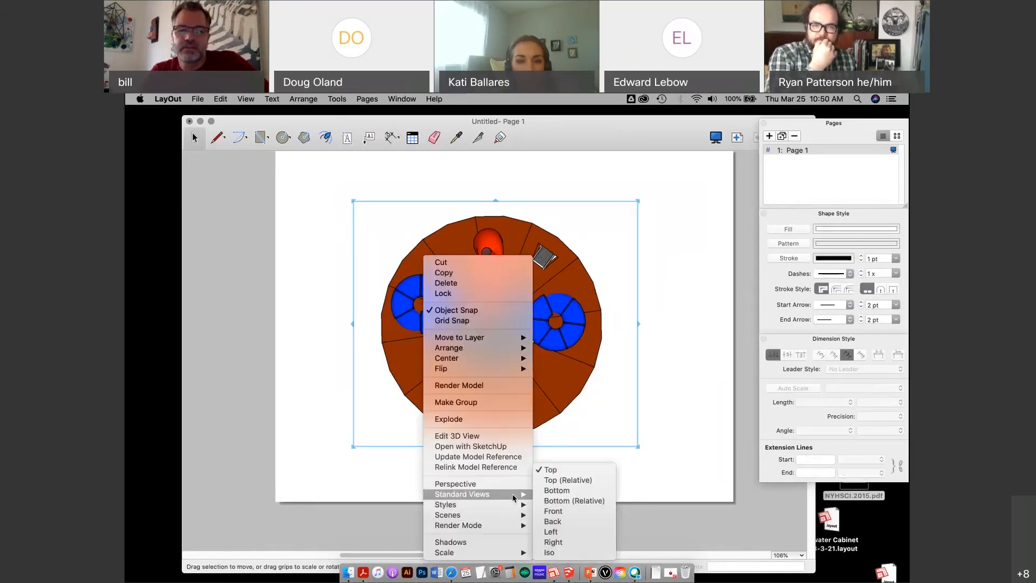
pyautogui.click(567, 513)
# Step: Enlarge the front-view viewport frame to the right, downward and upward so it includes the whole sculpture
pyautogui.moveTo(639, 444); pyautogui.dragTo(665, 488)
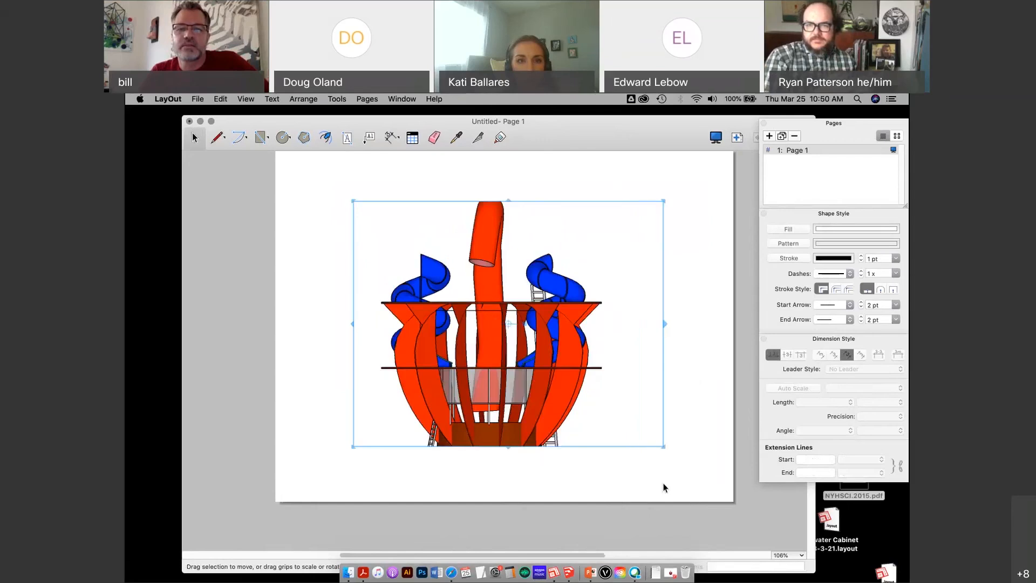
pyautogui.moveTo(664, 444); pyautogui.dragTo(674, 487)
pyautogui.moveTo(514, 447); pyautogui.dragTo(514, 484)
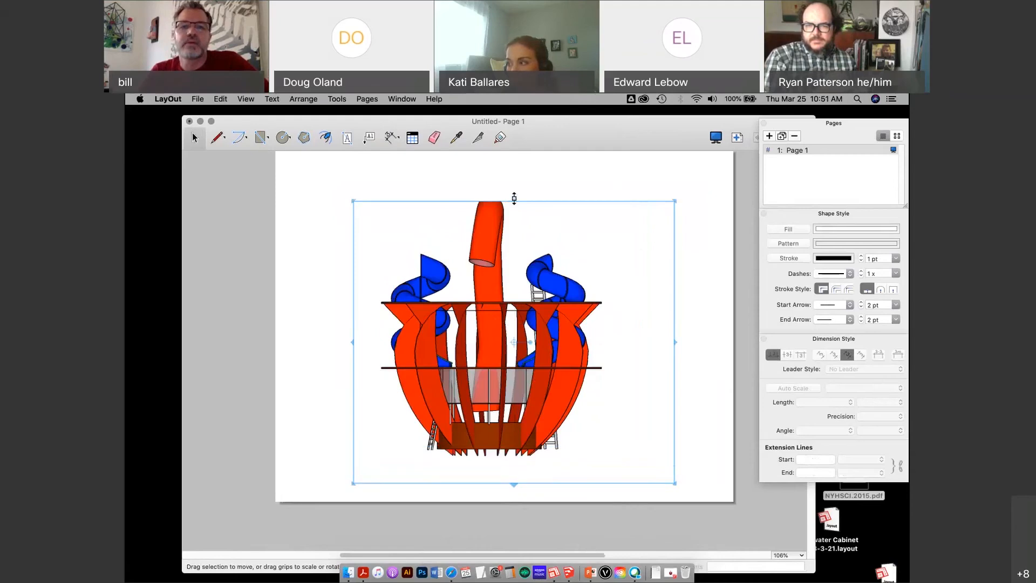
pyautogui.moveTo(514, 201); pyautogui.dragTo(512, 163)
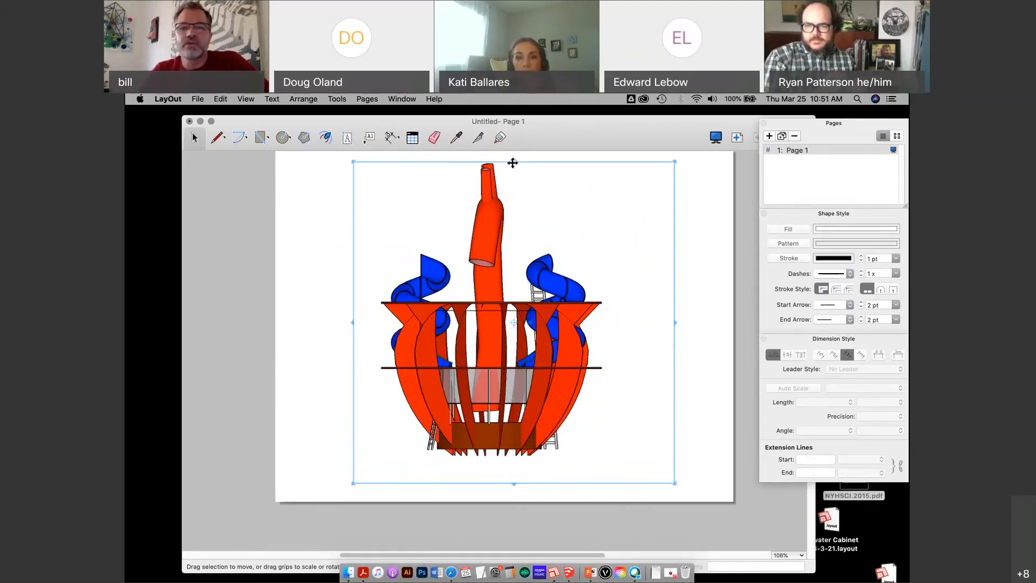
# Step: Check which scale is assigned to the front-view viewport
pyautogui.rightClick(517, 257)
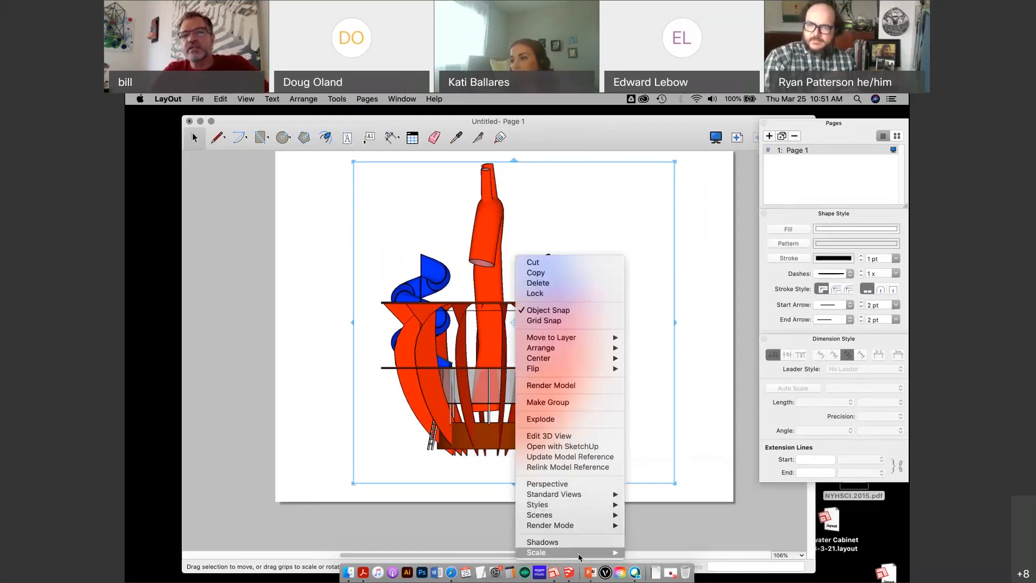
pyautogui.moveTo(579, 556)
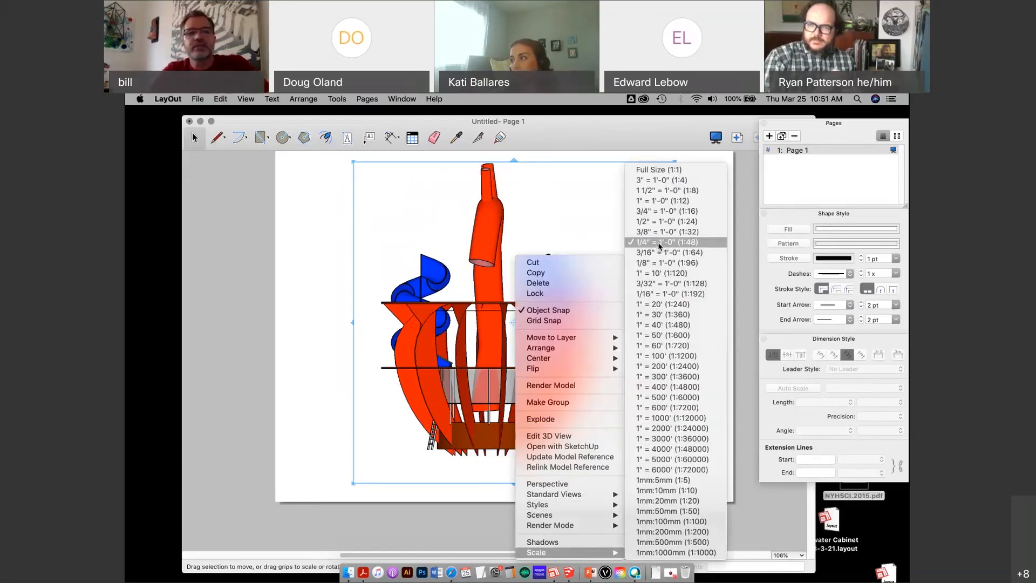
pyautogui.click(246, 240)
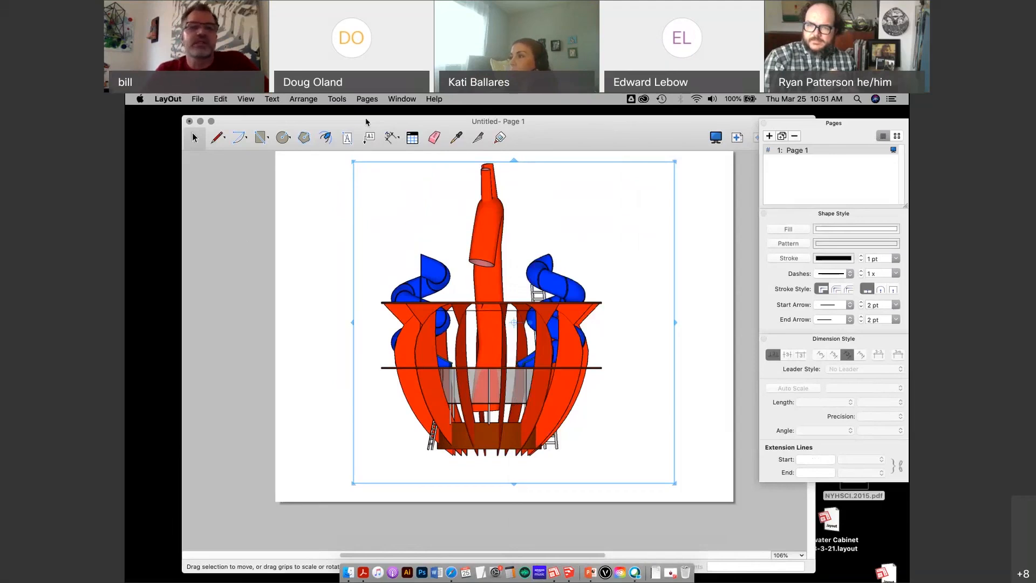
pyautogui.moveTo(377, 126); pyautogui.dragTo(372, 126)
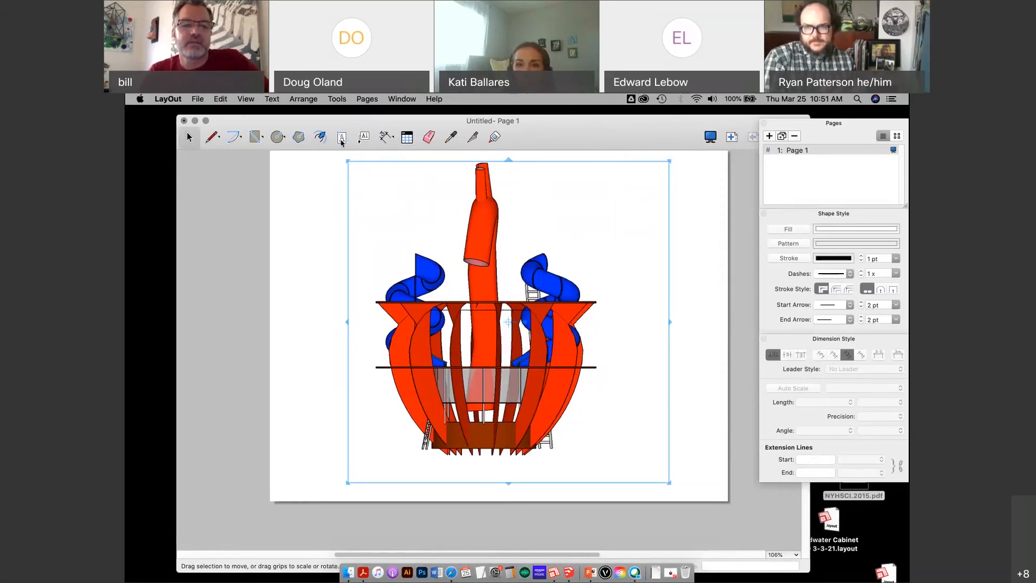
pyautogui.click(342, 137)
pyautogui.click(323, 440)
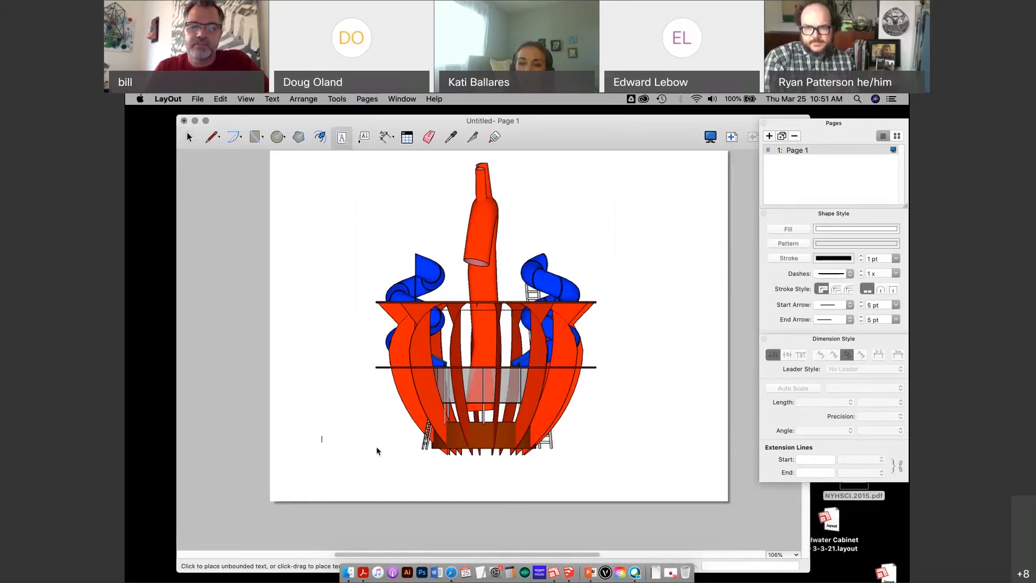
pyautogui.rightClick(462, 430)
pyautogui.click(471, 474)
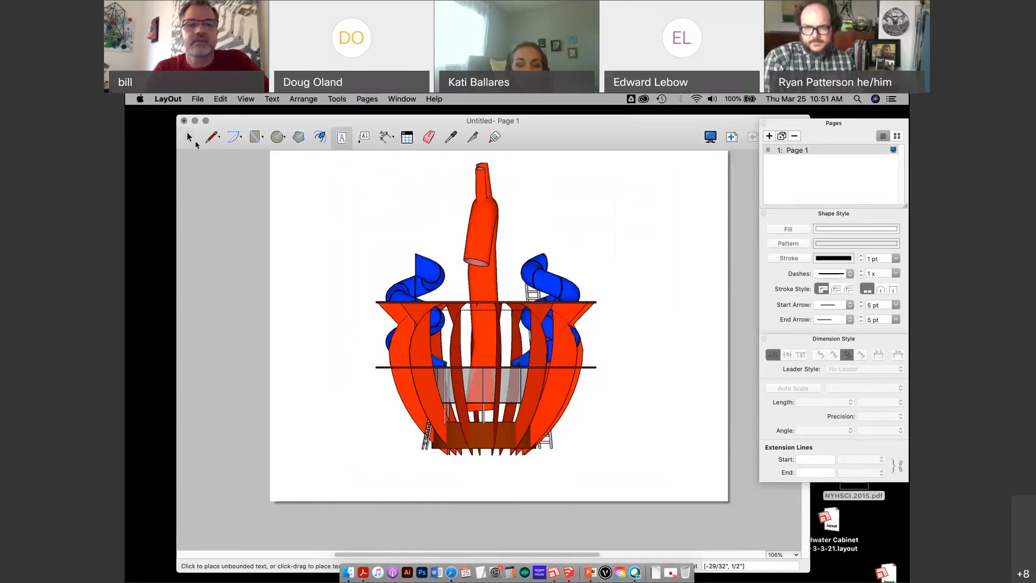
pyautogui.click(193, 139)
pyautogui.click(435, 385)
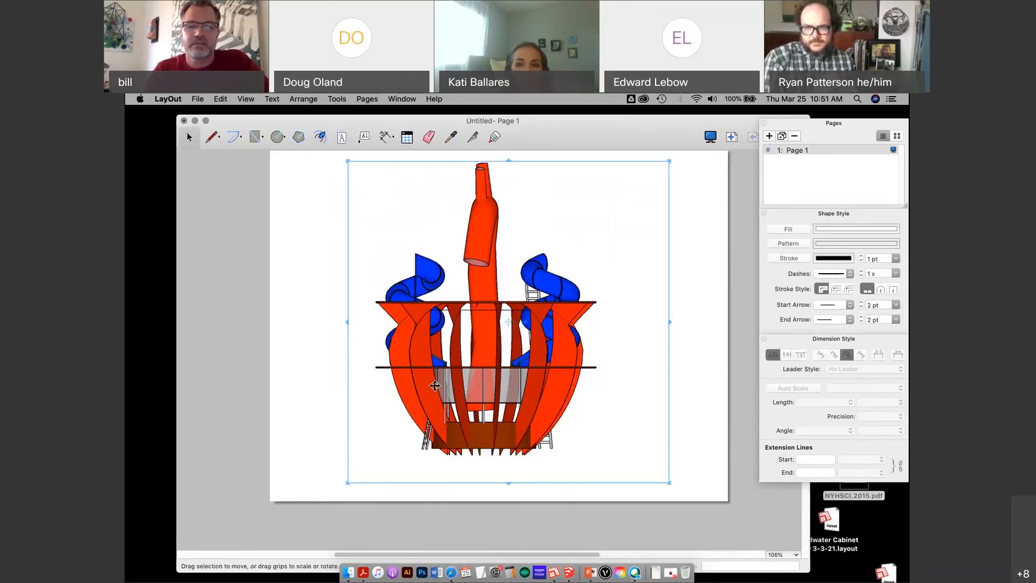
pyautogui.rightClick(435, 385)
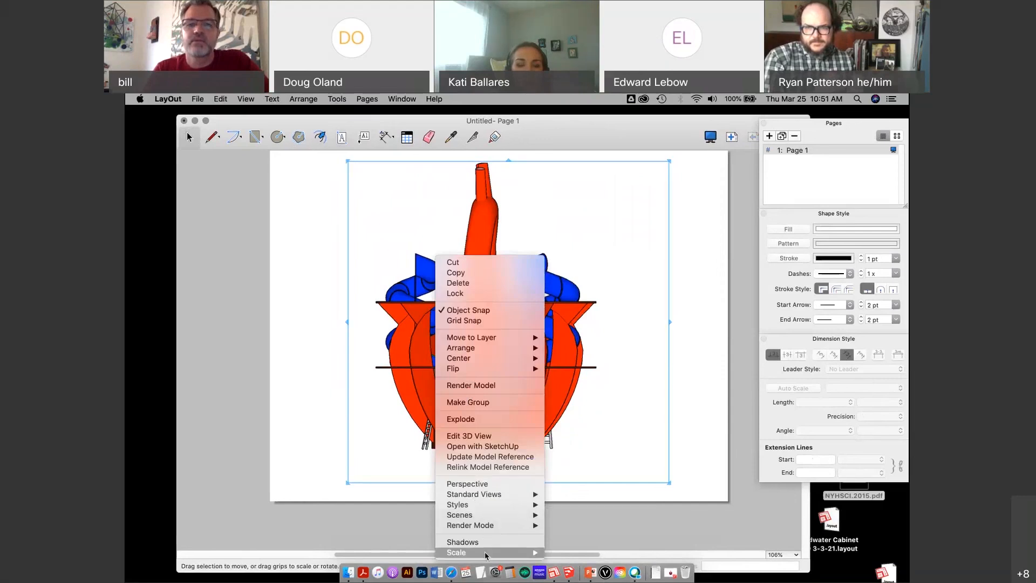
pyautogui.click(328, 419)
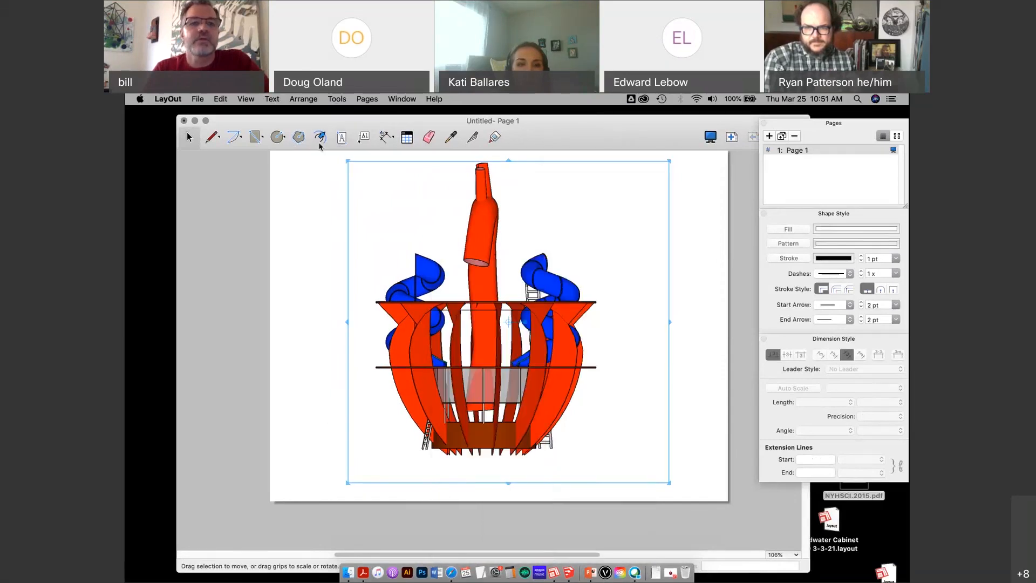
# Step: Add the text label "Scale 1/4" -1'" in the lower-left area of the page beside the sculpture's base
pyautogui.press('t')
pyautogui.click(305, 460)
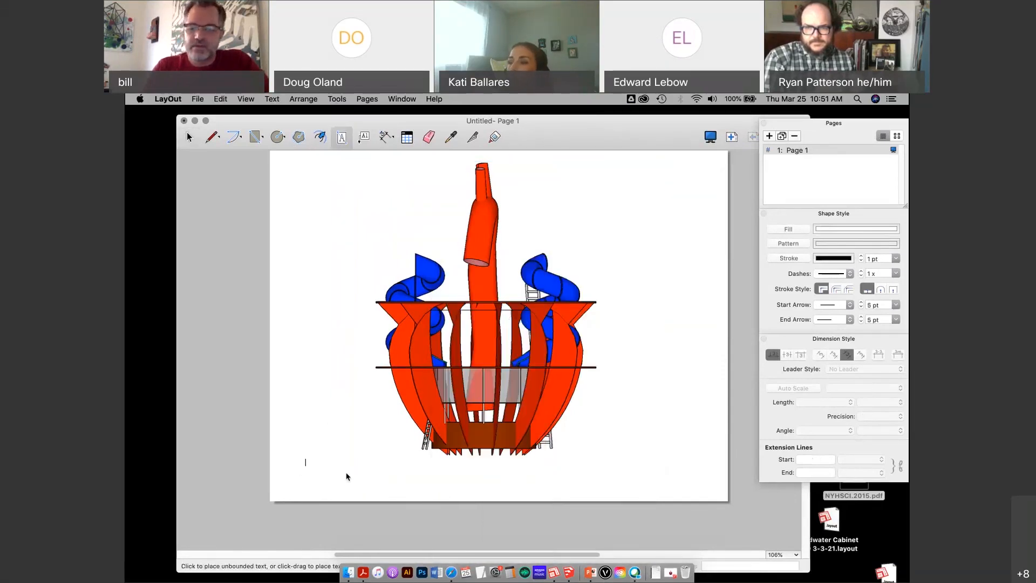
pyautogui.write('1/4')
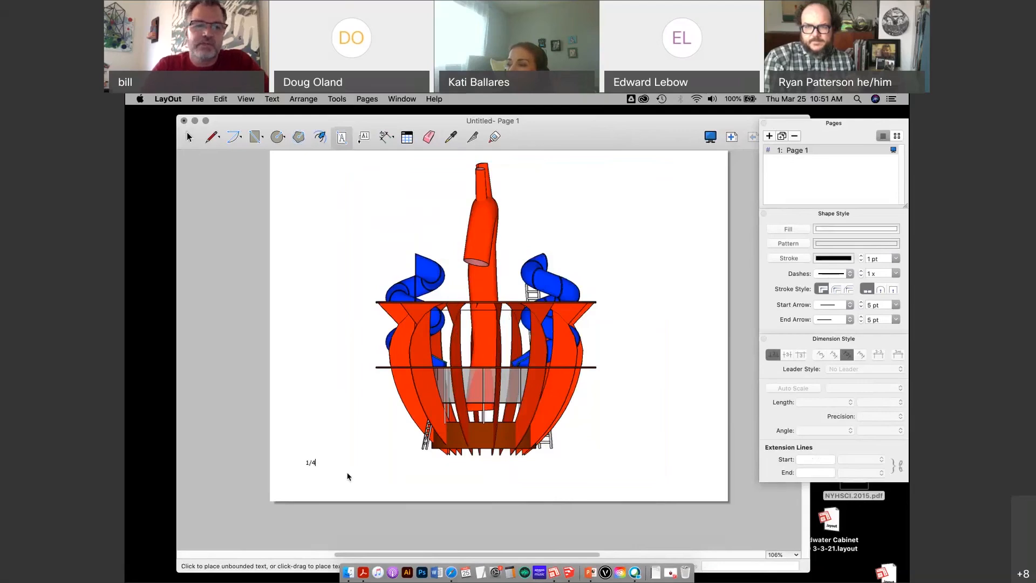
pyautogui.write('" -1')
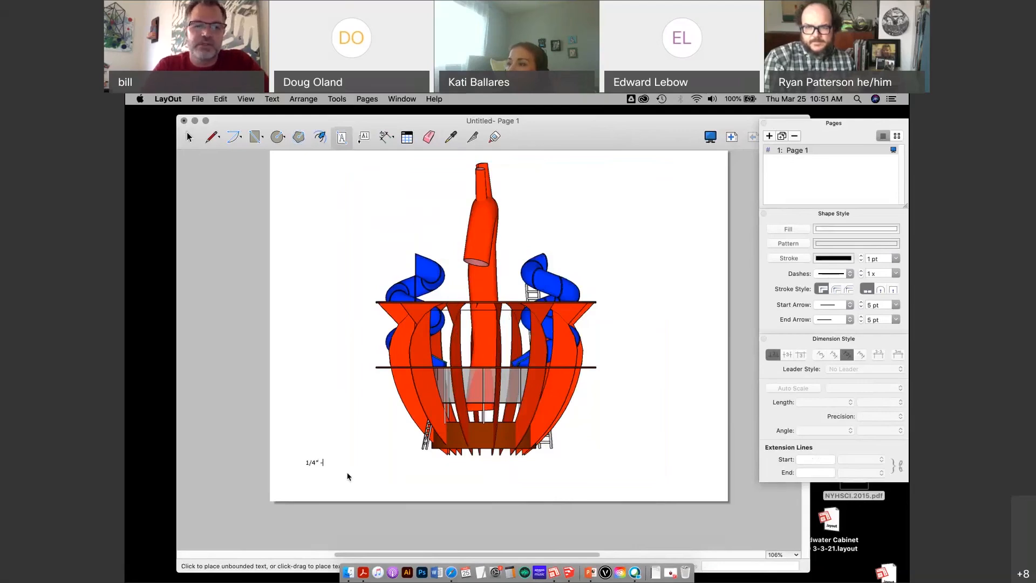
pyautogui.write("'")
pyautogui.click(305, 463)
pyautogui.write('Sa')
pyautogui.write('ale')
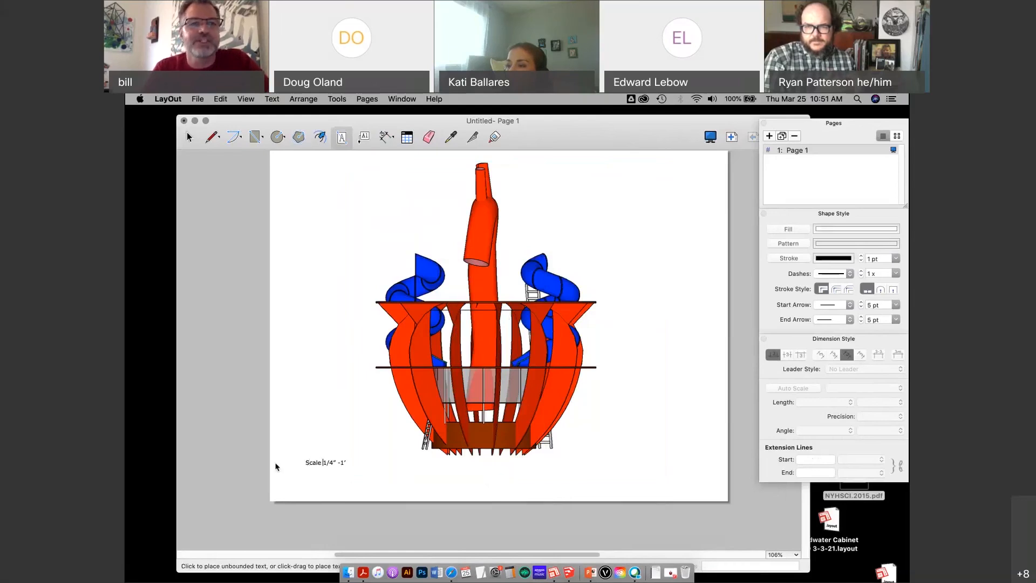
pyautogui.click(188, 139)
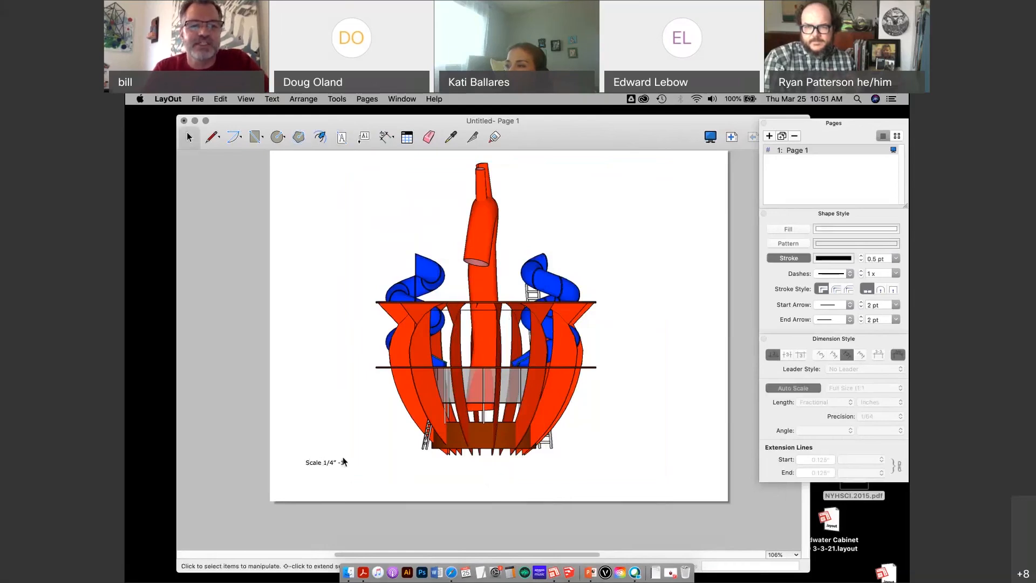
# Step: Set the scale label's stroke width to 1.1 pt and widen its text box to the right
pyautogui.click(343, 463)
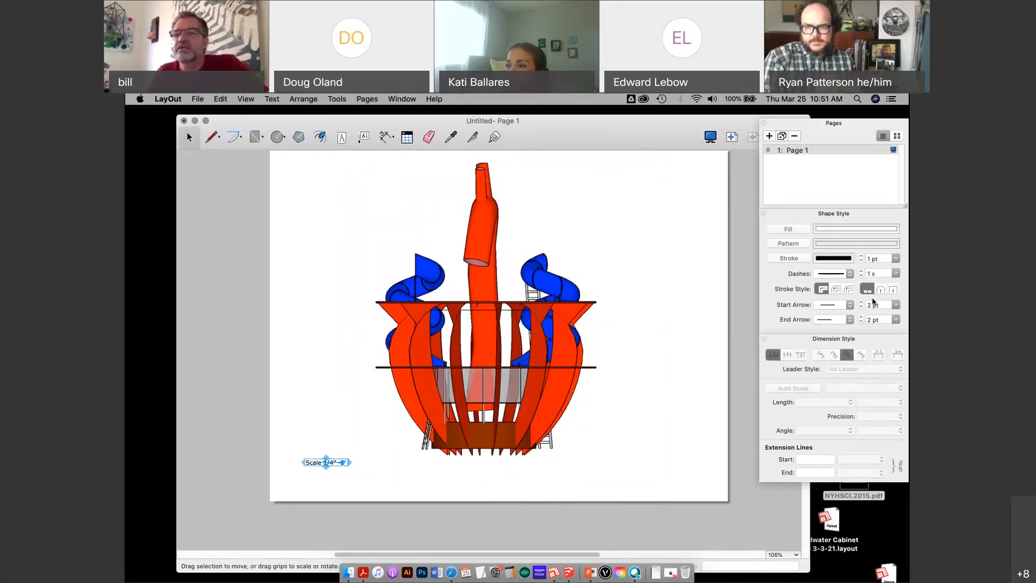
pyautogui.click(861, 256)
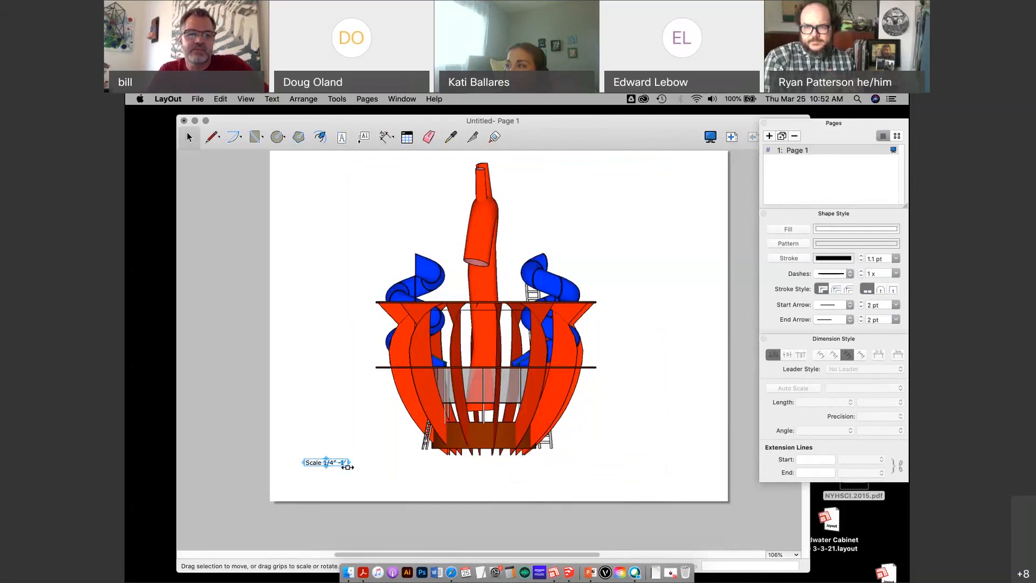
pyautogui.moveTo(349, 464); pyautogui.dragTo(368, 463)
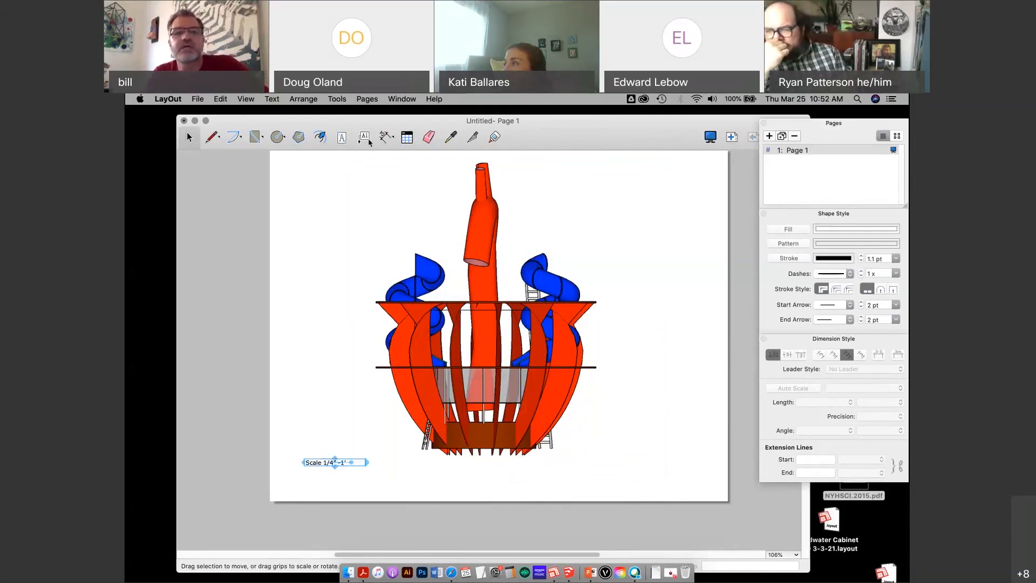
# Step: Add a text box reading "Heart trampoline Sculpture" in the empty area right of the model's upper part
pyautogui.click(342, 137)
pyautogui.moveTo(610, 210); pyautogui.dragTo(684, 262)
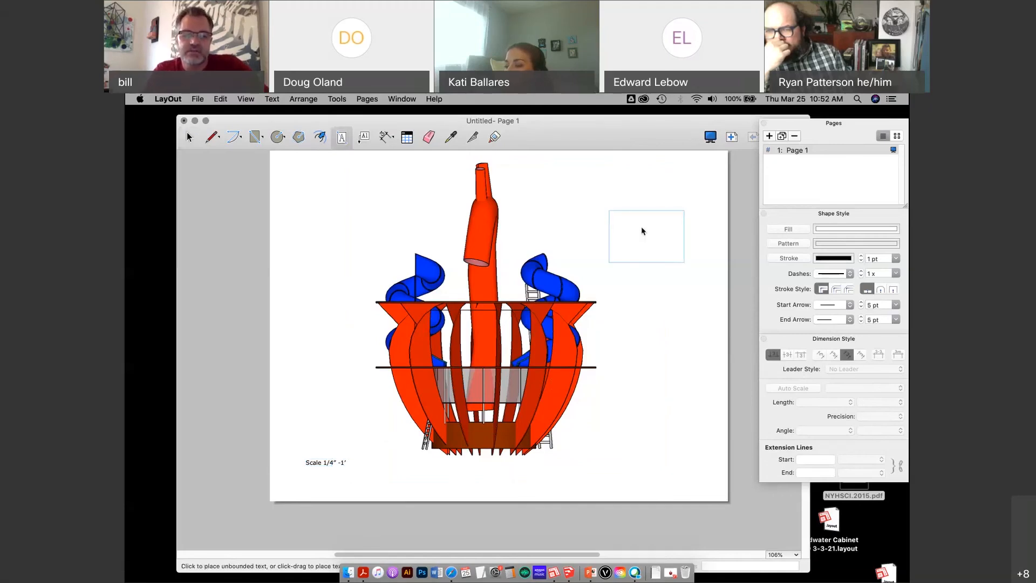
pyautogui.write('Heart tramp')
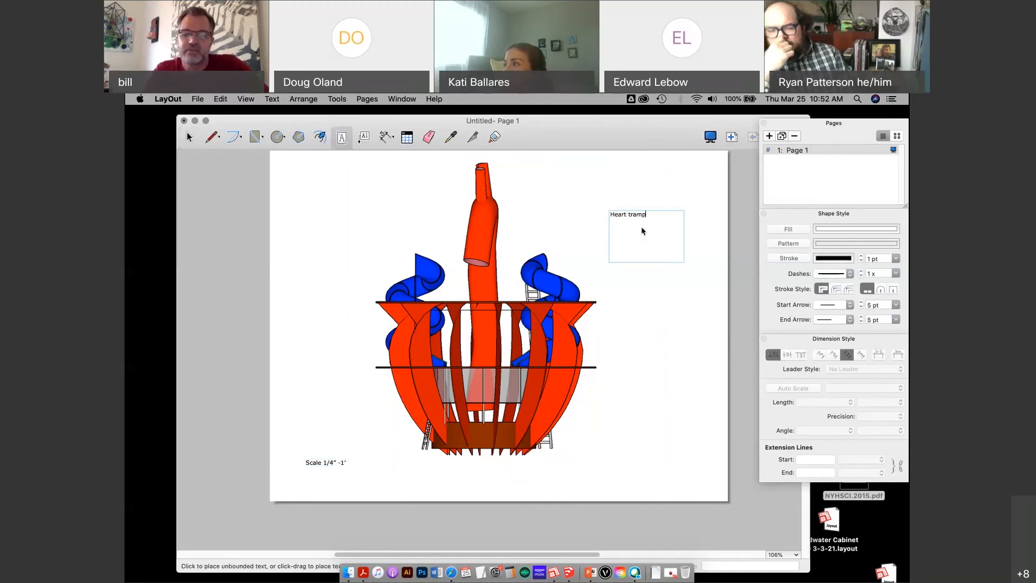
pyautogui.write('oline Sculpture')
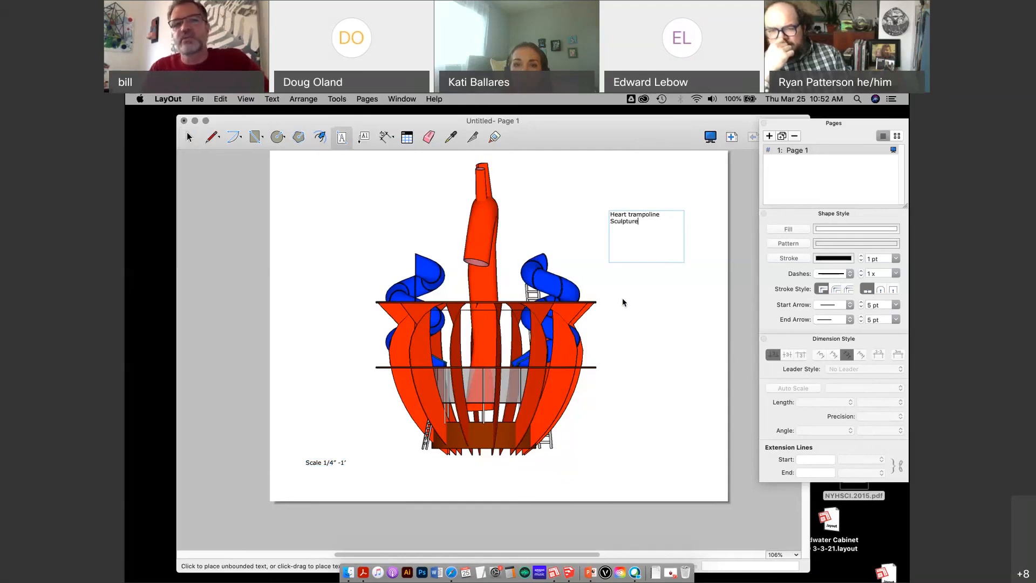
# Step: Delete the "Heart trampoline Sculpture" text box from the page
pyautogui.click(188, 139)
pyautogui.click(636, 209)
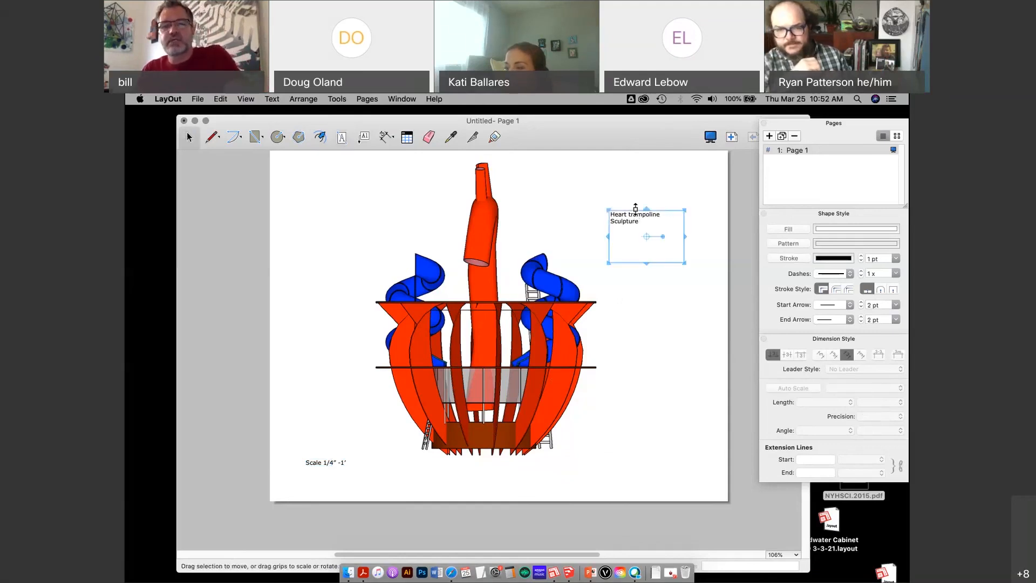
pyautogui.press('Delete')
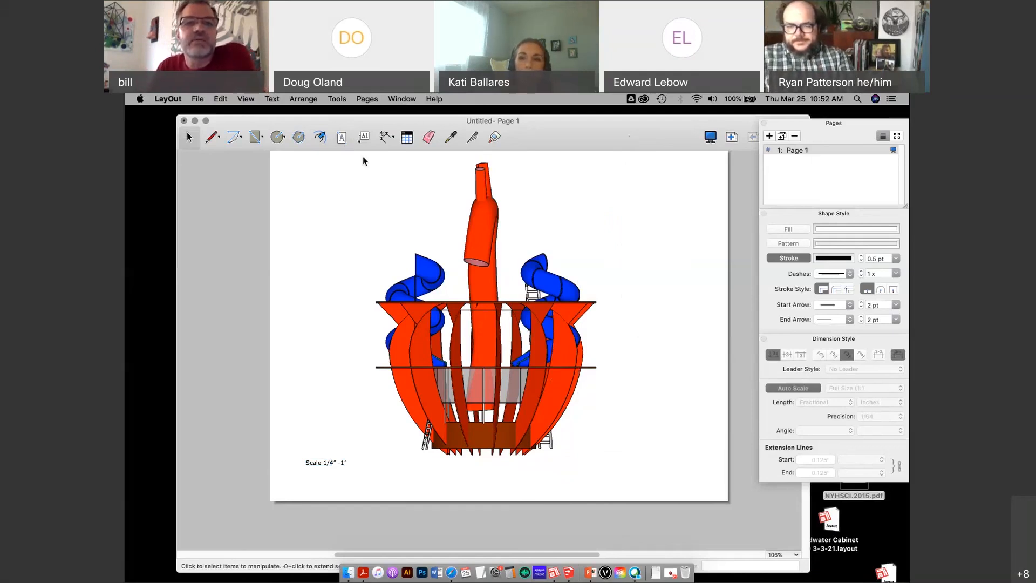
# Step: Dimension the height from the upper platform's left end to the base of the ribs, placing the dimension left of the sculpture
pyautogui.click(387, 138)
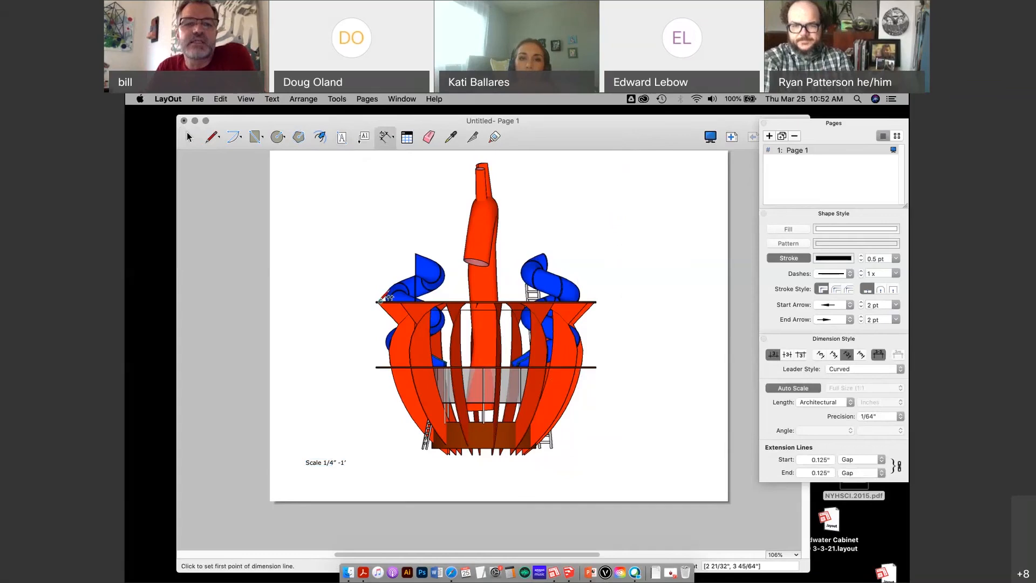
pyautogui.click(378, 303)
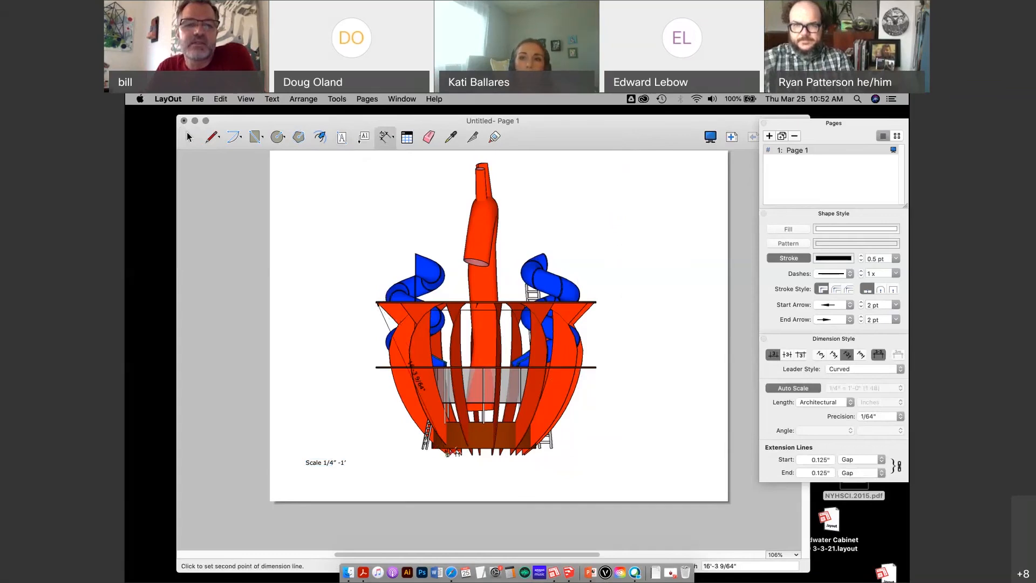
pyautogui.click(441, 455)
pyautogui.click(354, 421)
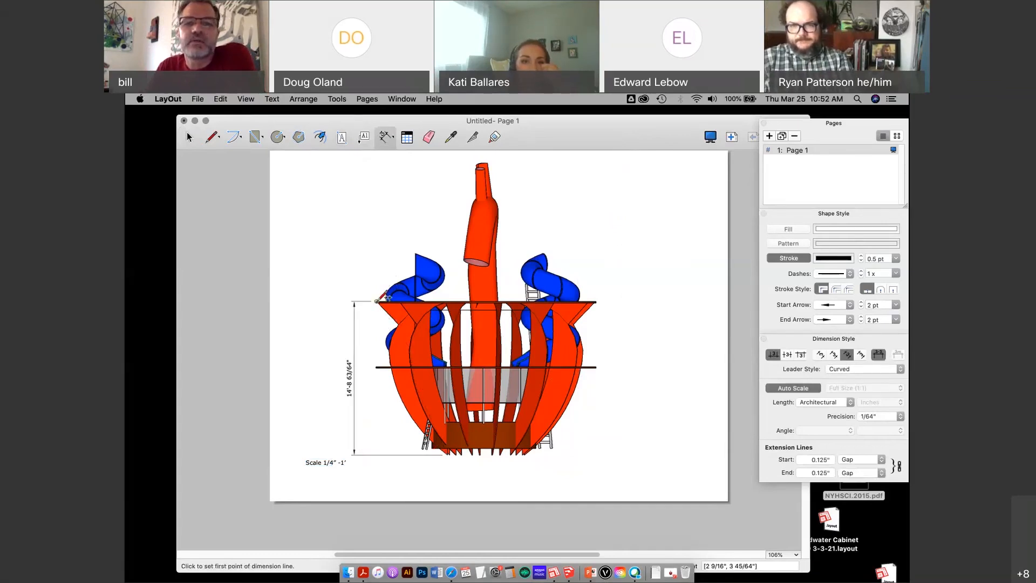
# Step: Dimension the full width of the upper platform from end to end, placing the dimension line above the sculpture
pyautogui.click(377, 300)
pyautogui.click(597, 300)
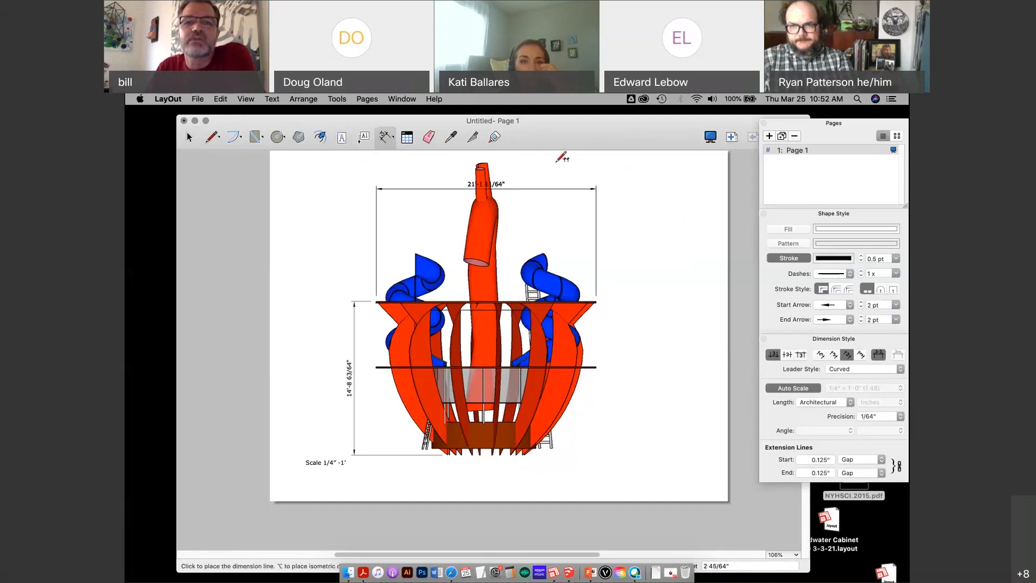
pyautogui.click(558, 160)
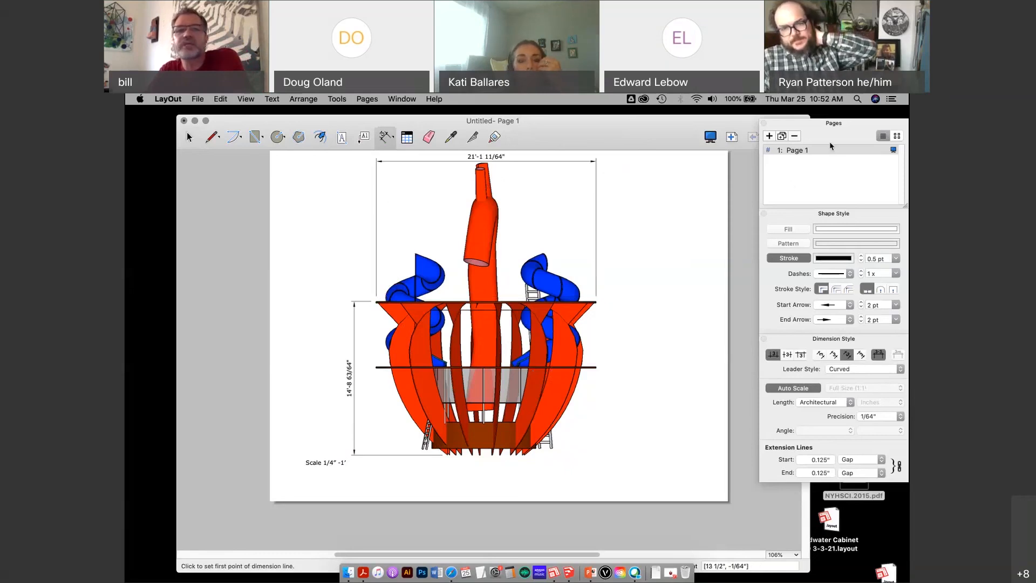
# Step: Duplicate Page 1 and return to the original page to compare it with the copy
pyautogui.click(402, 99)
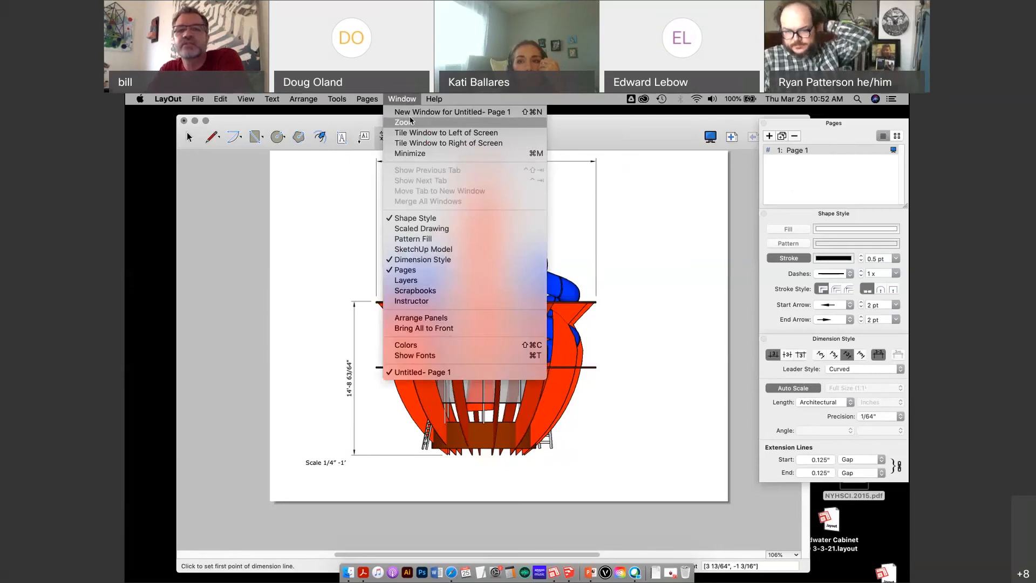
pyautogui.click(810, 164)
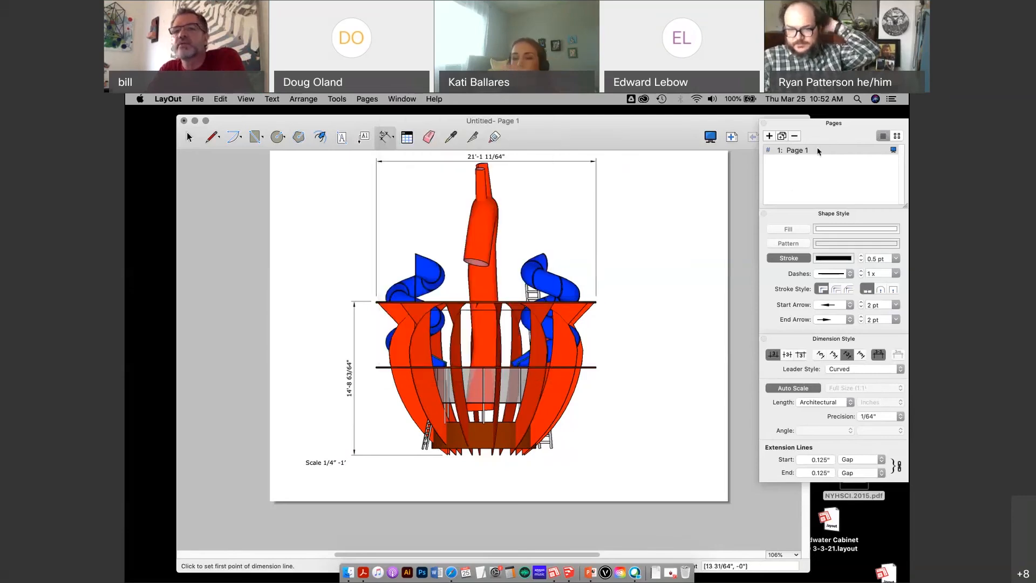
pyautogui.click(782, 136)
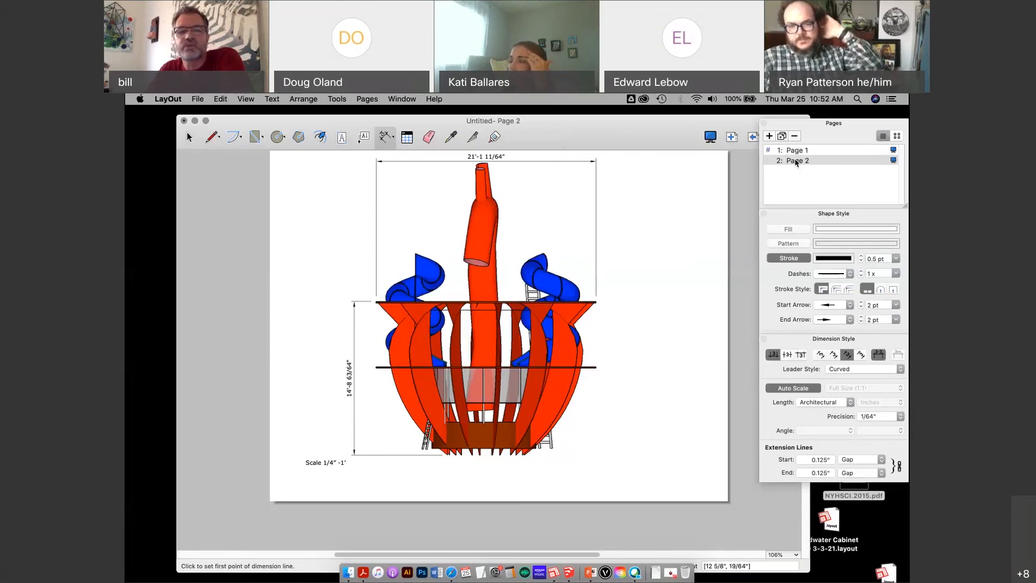
pyautogui.click(797, 151)
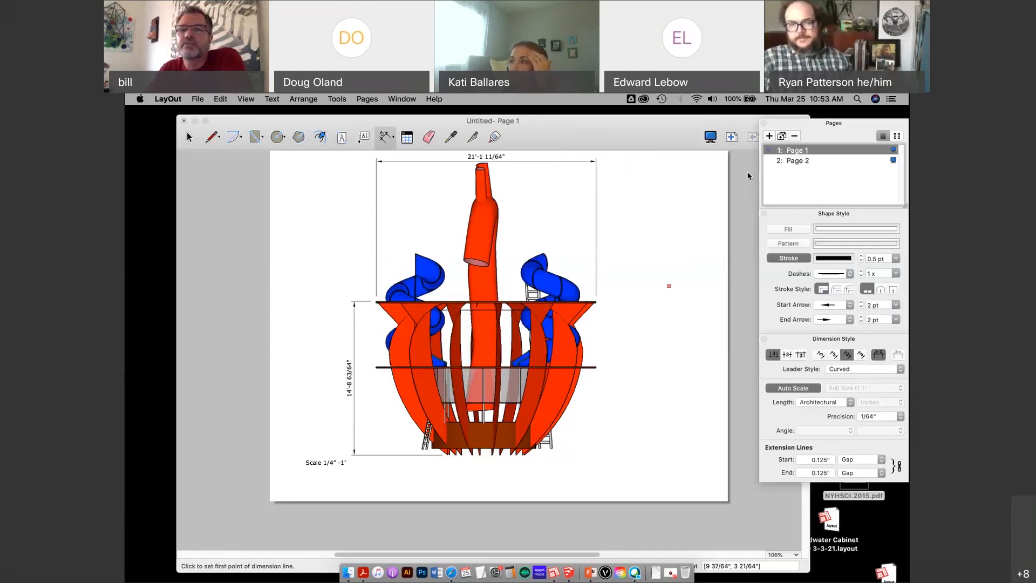
# Step: Delete the "Scale 1/4" -1'" label from Page 2 and compare that page with Page 1
pyautogui.click(782, 161)
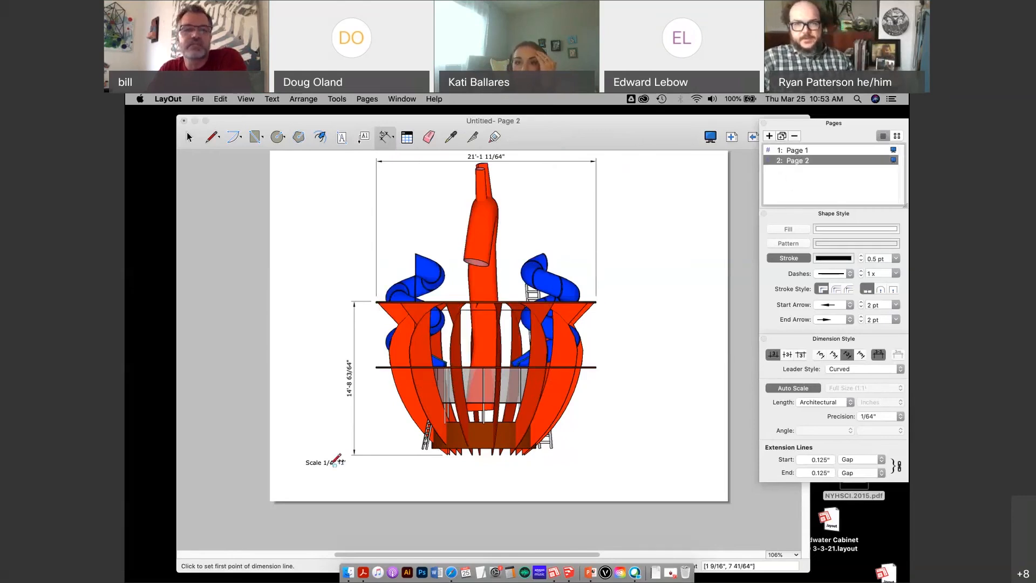
pyautogui.press('space')
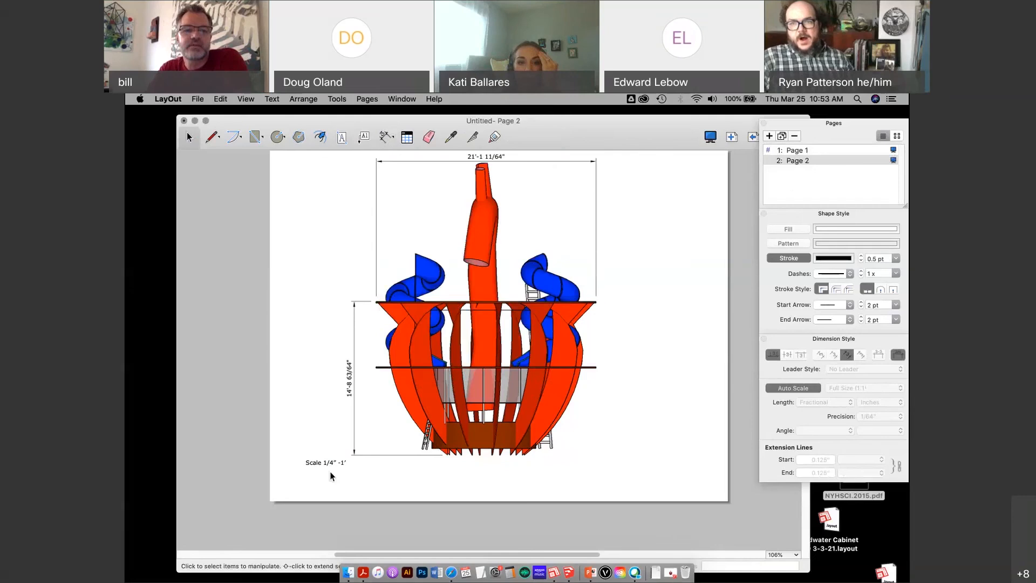
pyautogui.click(325, 462)
pyautogui.press('Delete')
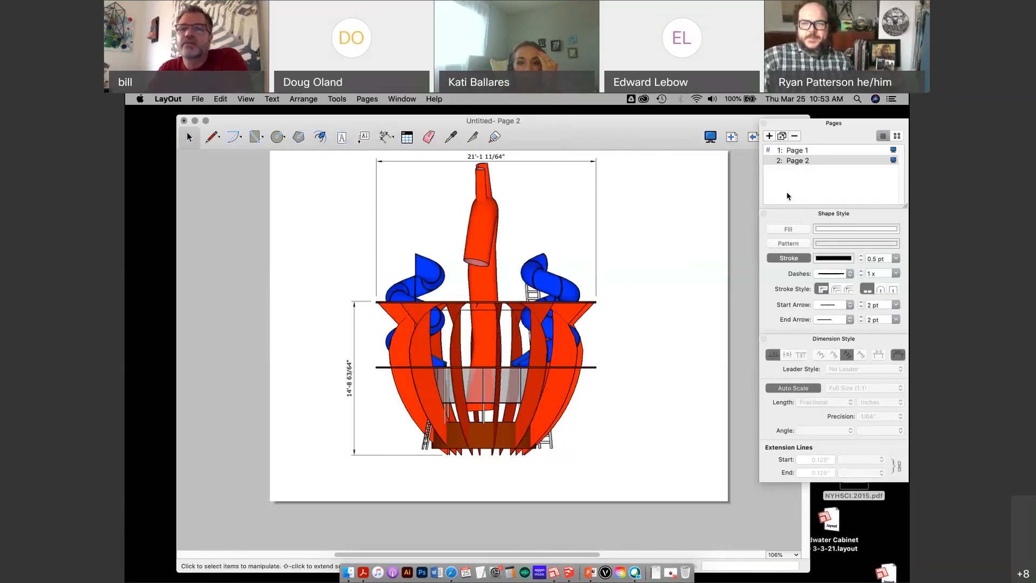
pyautogui.click(801, 151)
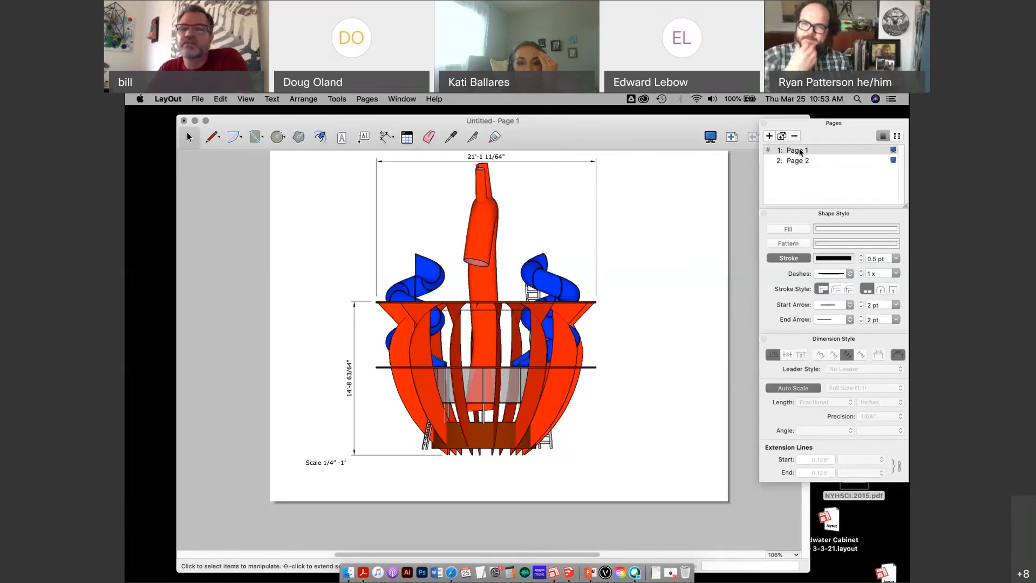
pyautogui.click(798, 160)
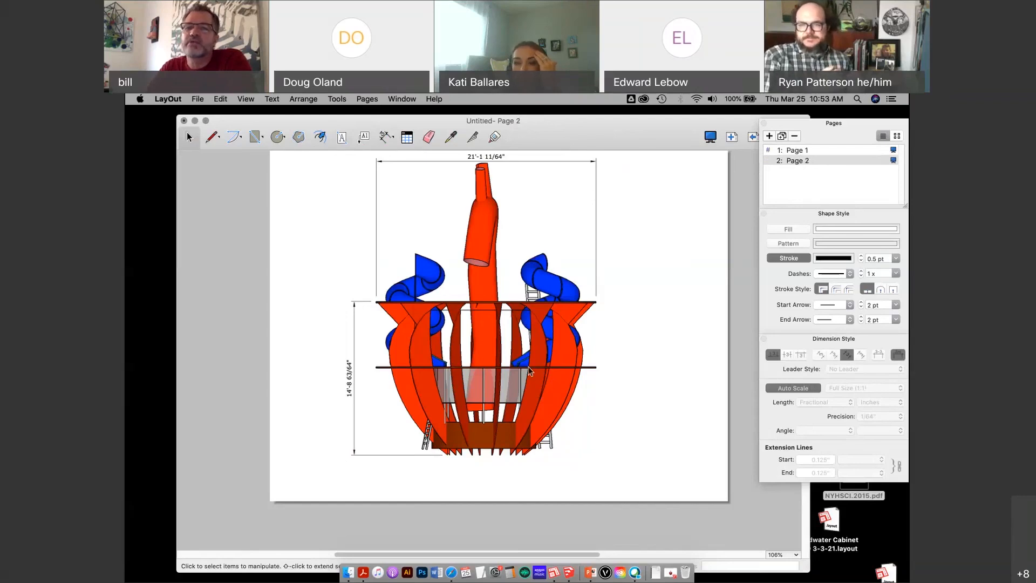
# Step: Switch the model viewport on Page 2 to the Top standard view and go back to Page 1
pyautogui.click(563, 333)
pyautogui.rightClick(563, 334)
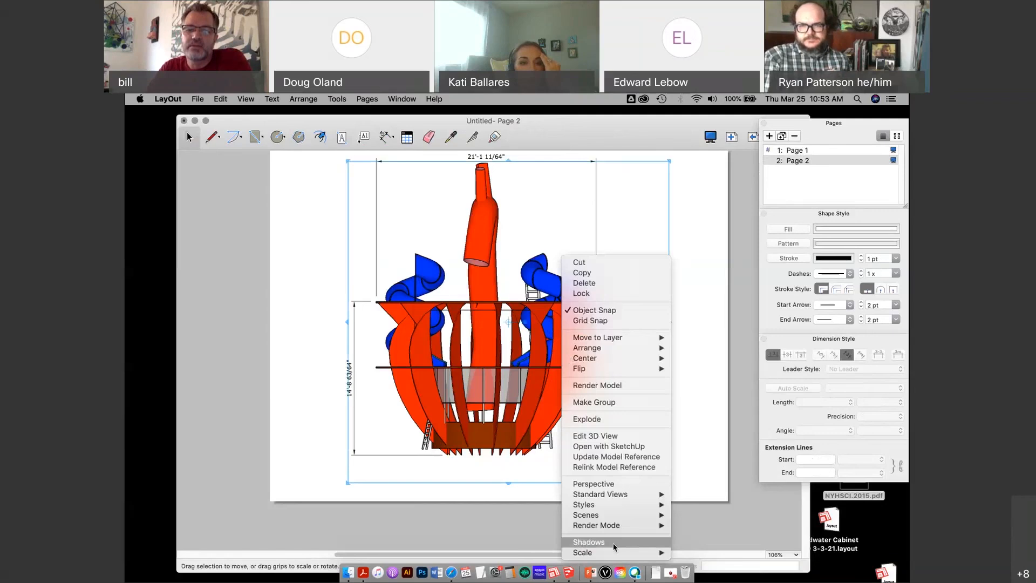
pyautogui.moveTo(631, 494)
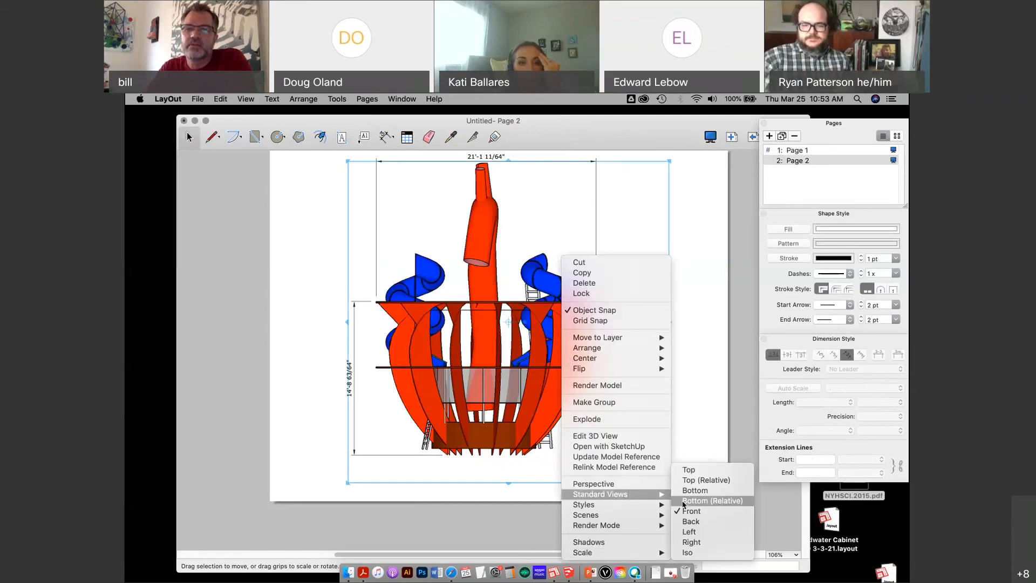
pyautogui.click(696, 471)
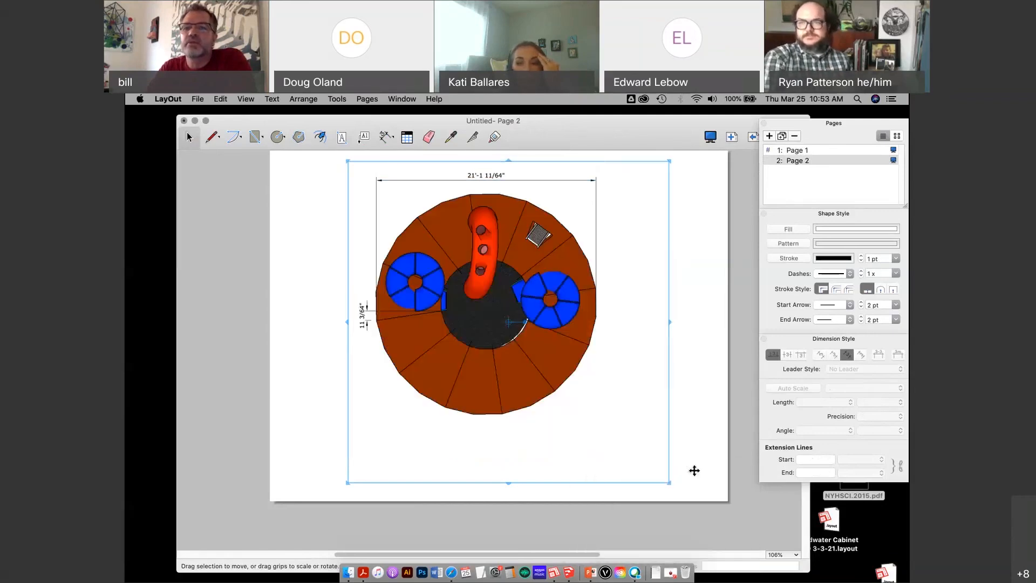
pyautogui.click(796, 152)
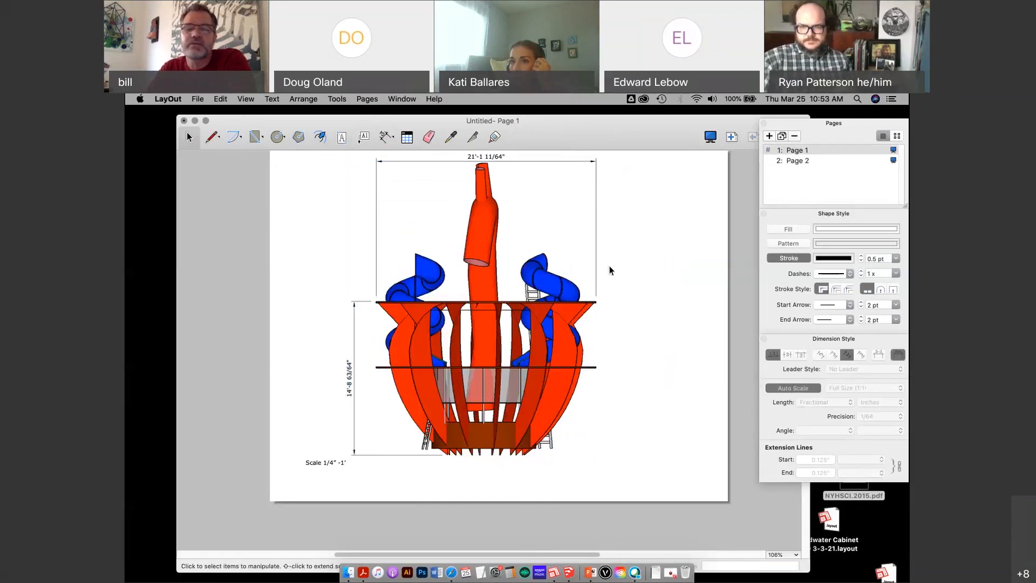
# Step: Shift the document window slightly aside and reveal the files on the desktop
pyautogui.moveTo(628, 133); pyautogui.dragTo(616, 132)
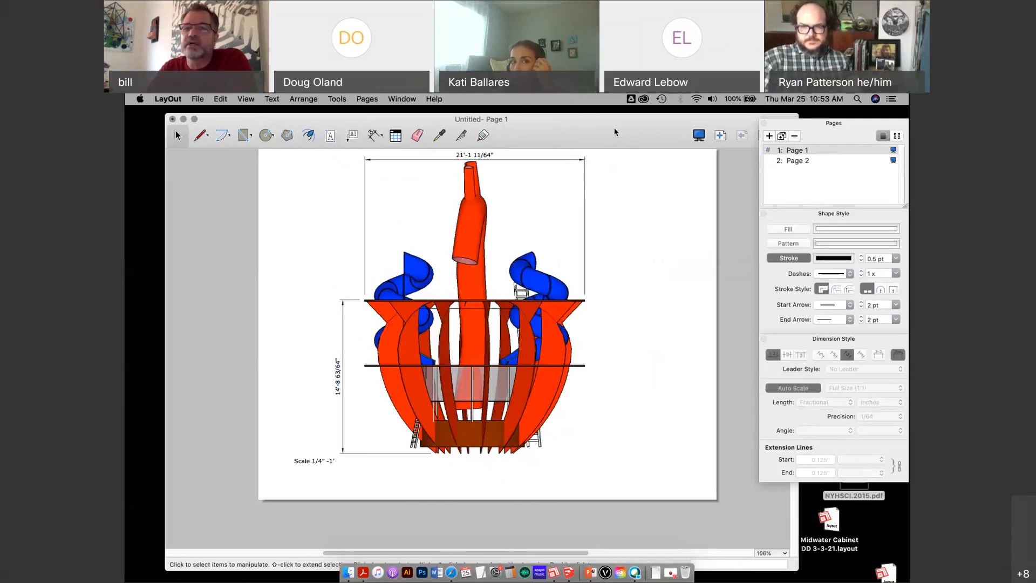
pyautogui.moveTo(616, 132); pyautogui.dragTo(611, 130)
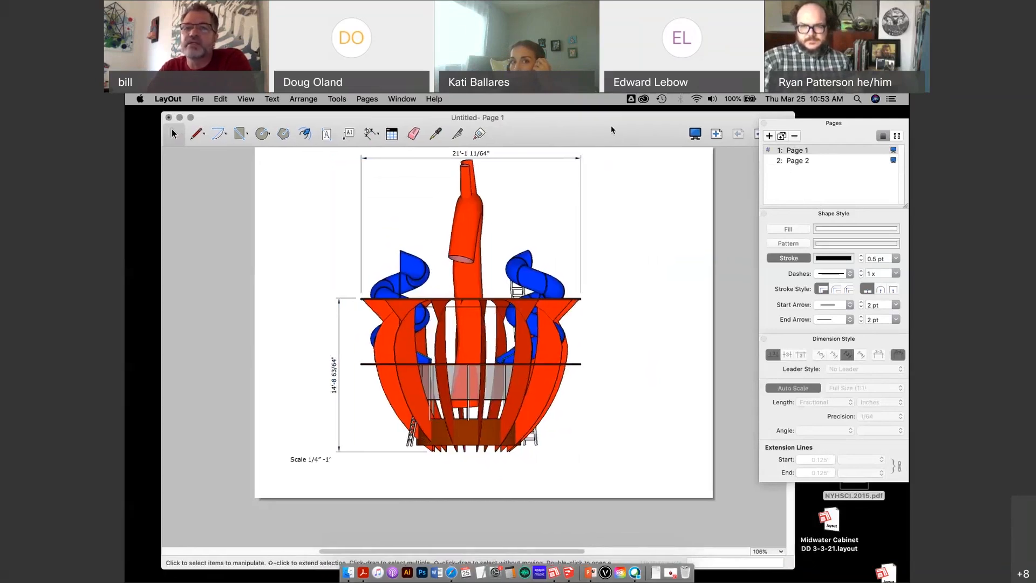
pyautogui.click(897, 534)
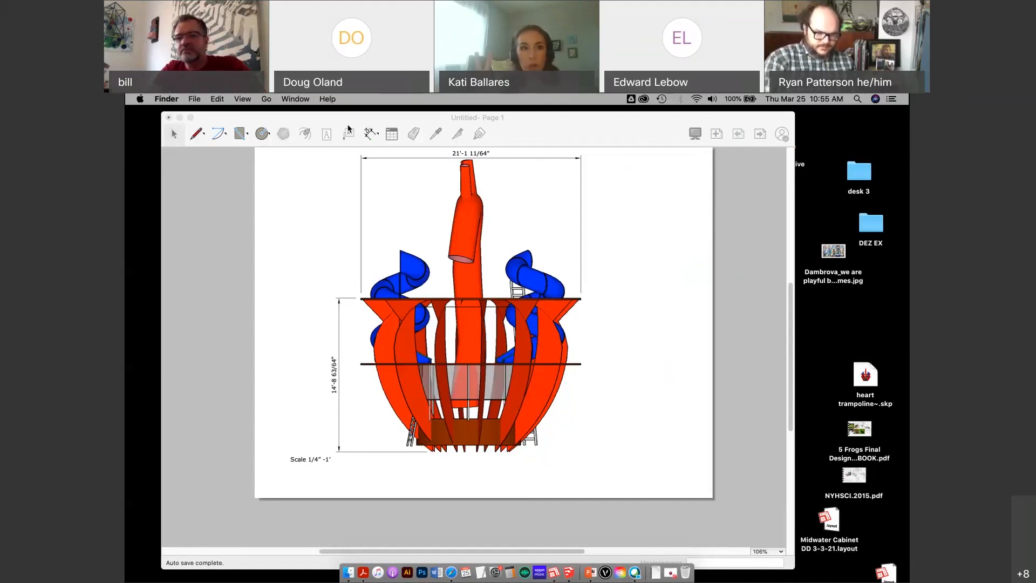
pyautogui.moveTo(907, 578)
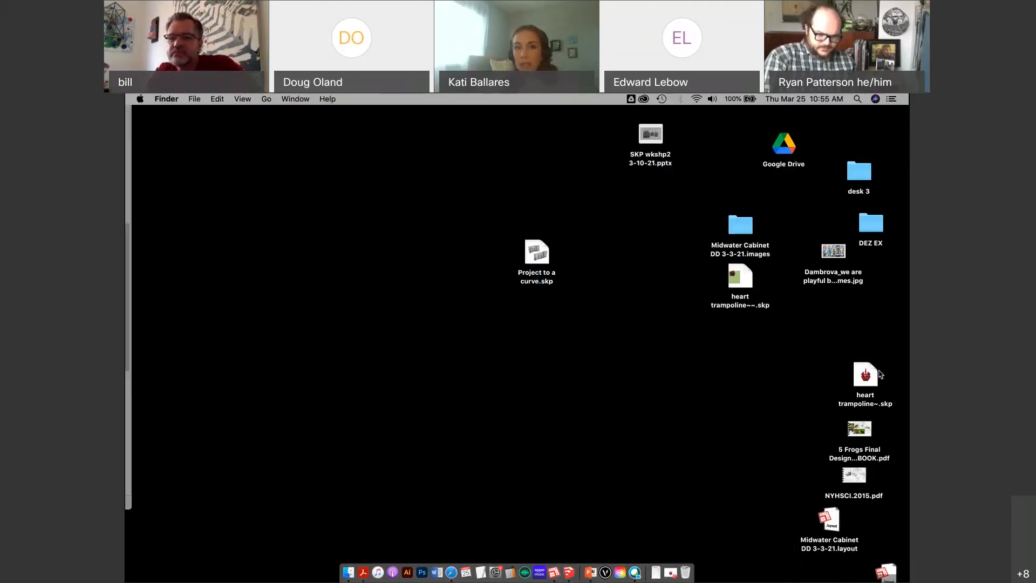